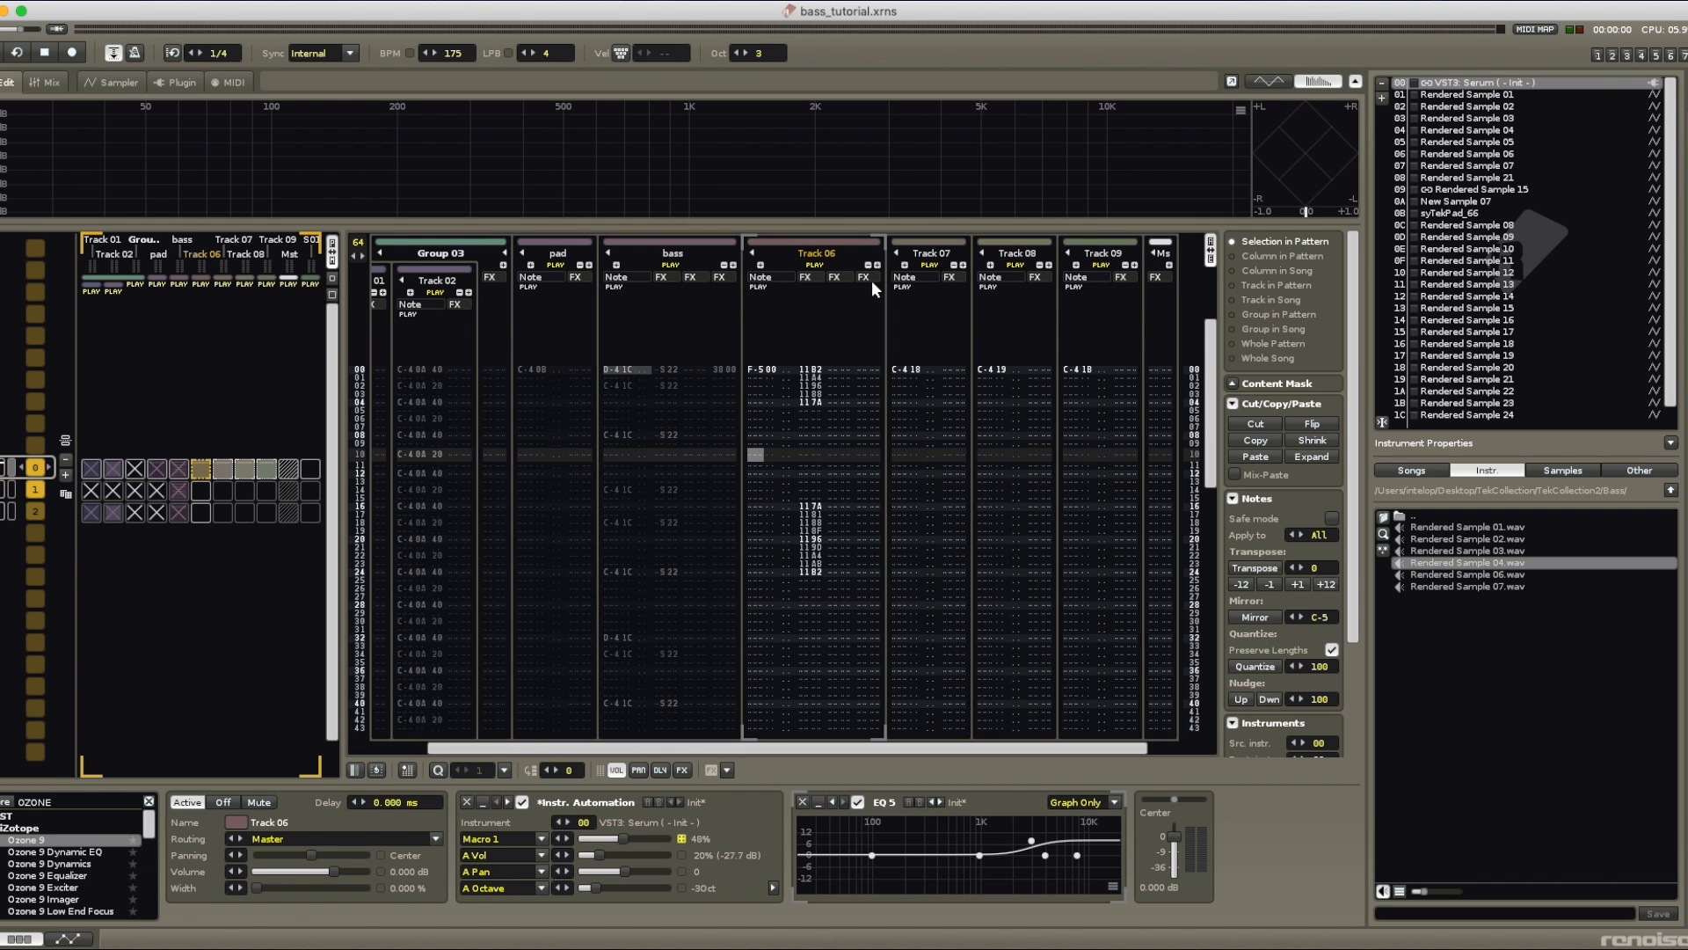
Step: Open the editor of the Serum instrument, disable its keyboard input and place its window over the pattern editor
double_click(1480, 81)
left_click_drag(892, 96, 776, 108)
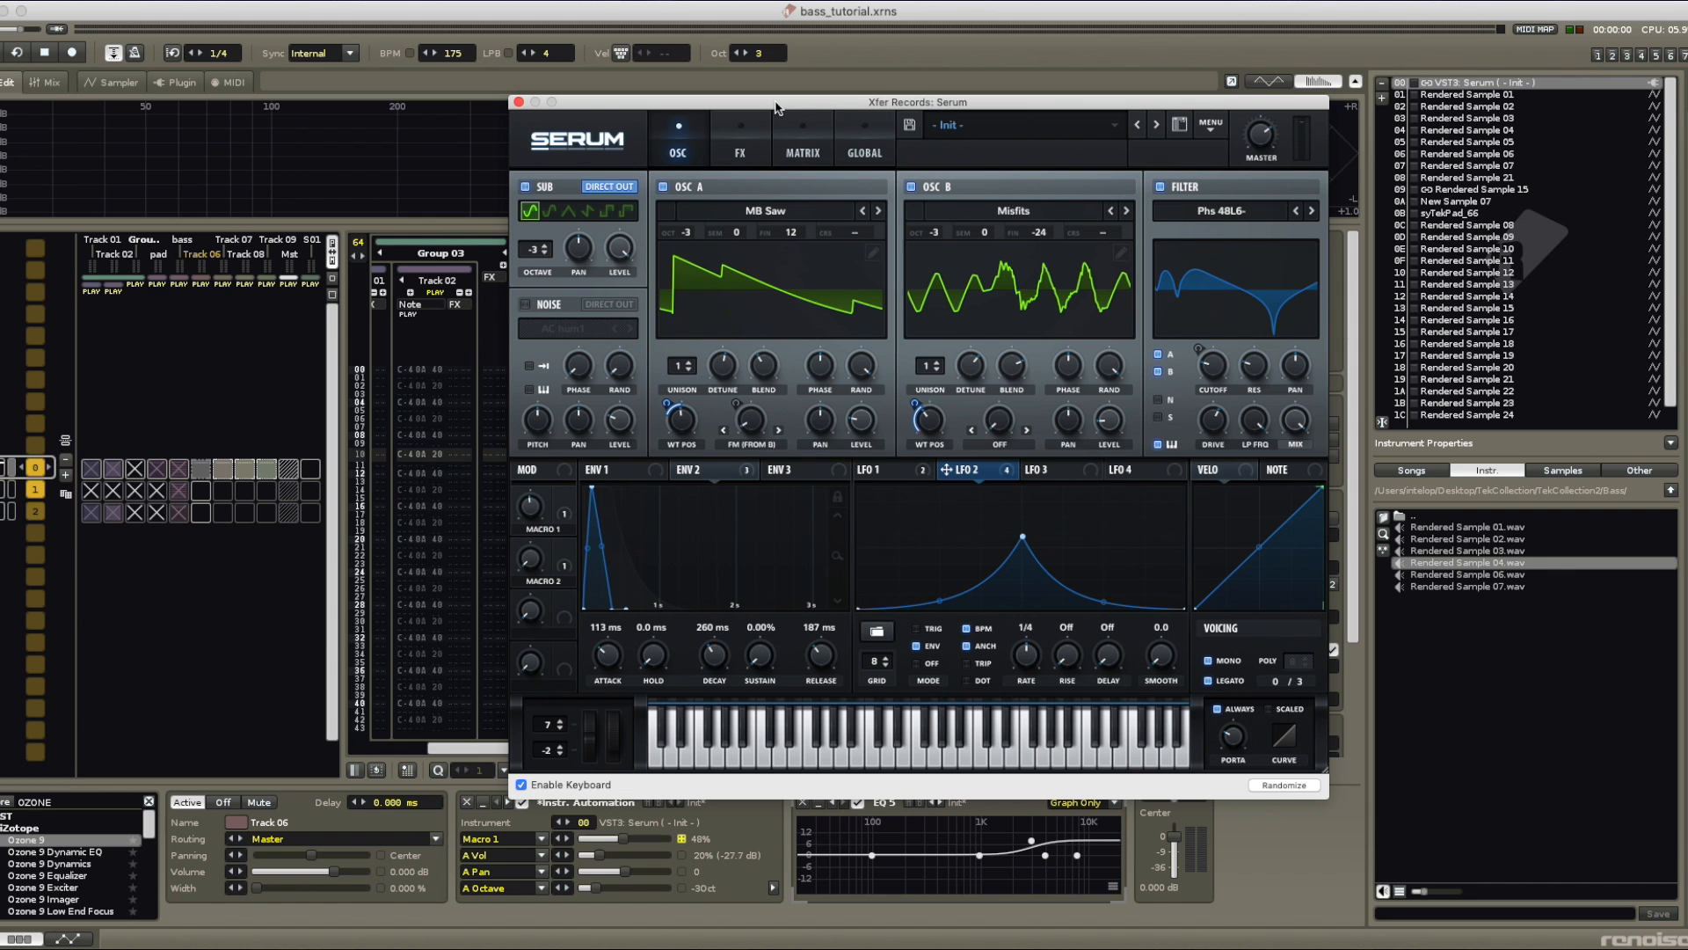
left_click_drag(775, 107, 1134, 95)
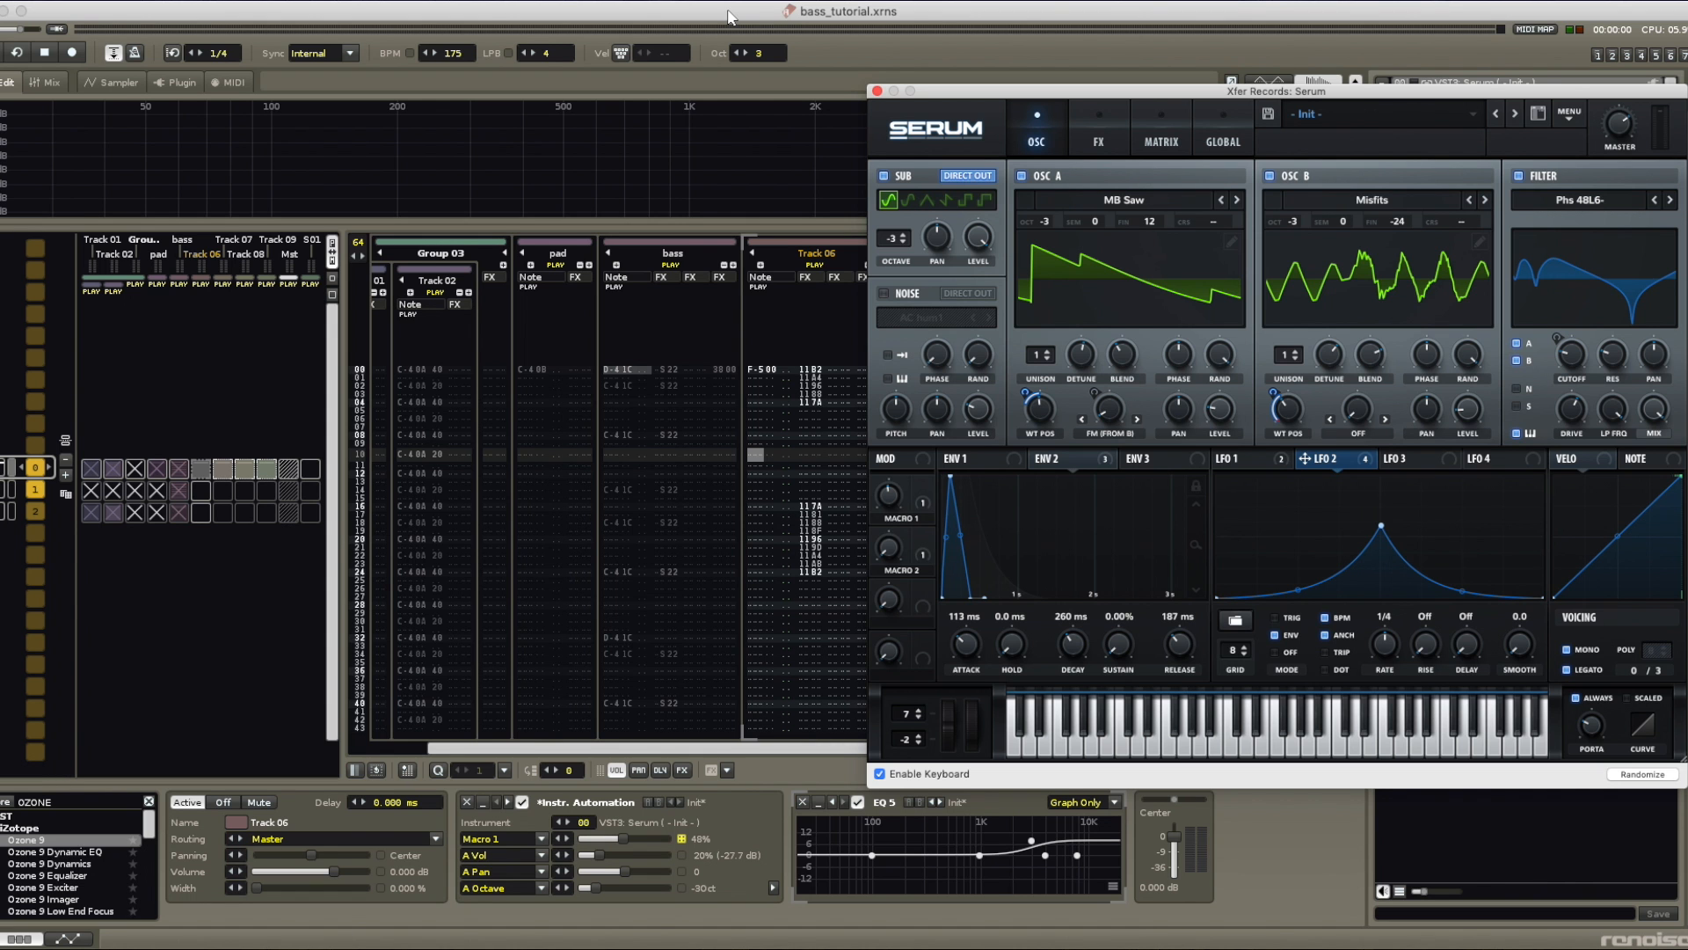
left_click_drag(1095, 94, 565, 92)
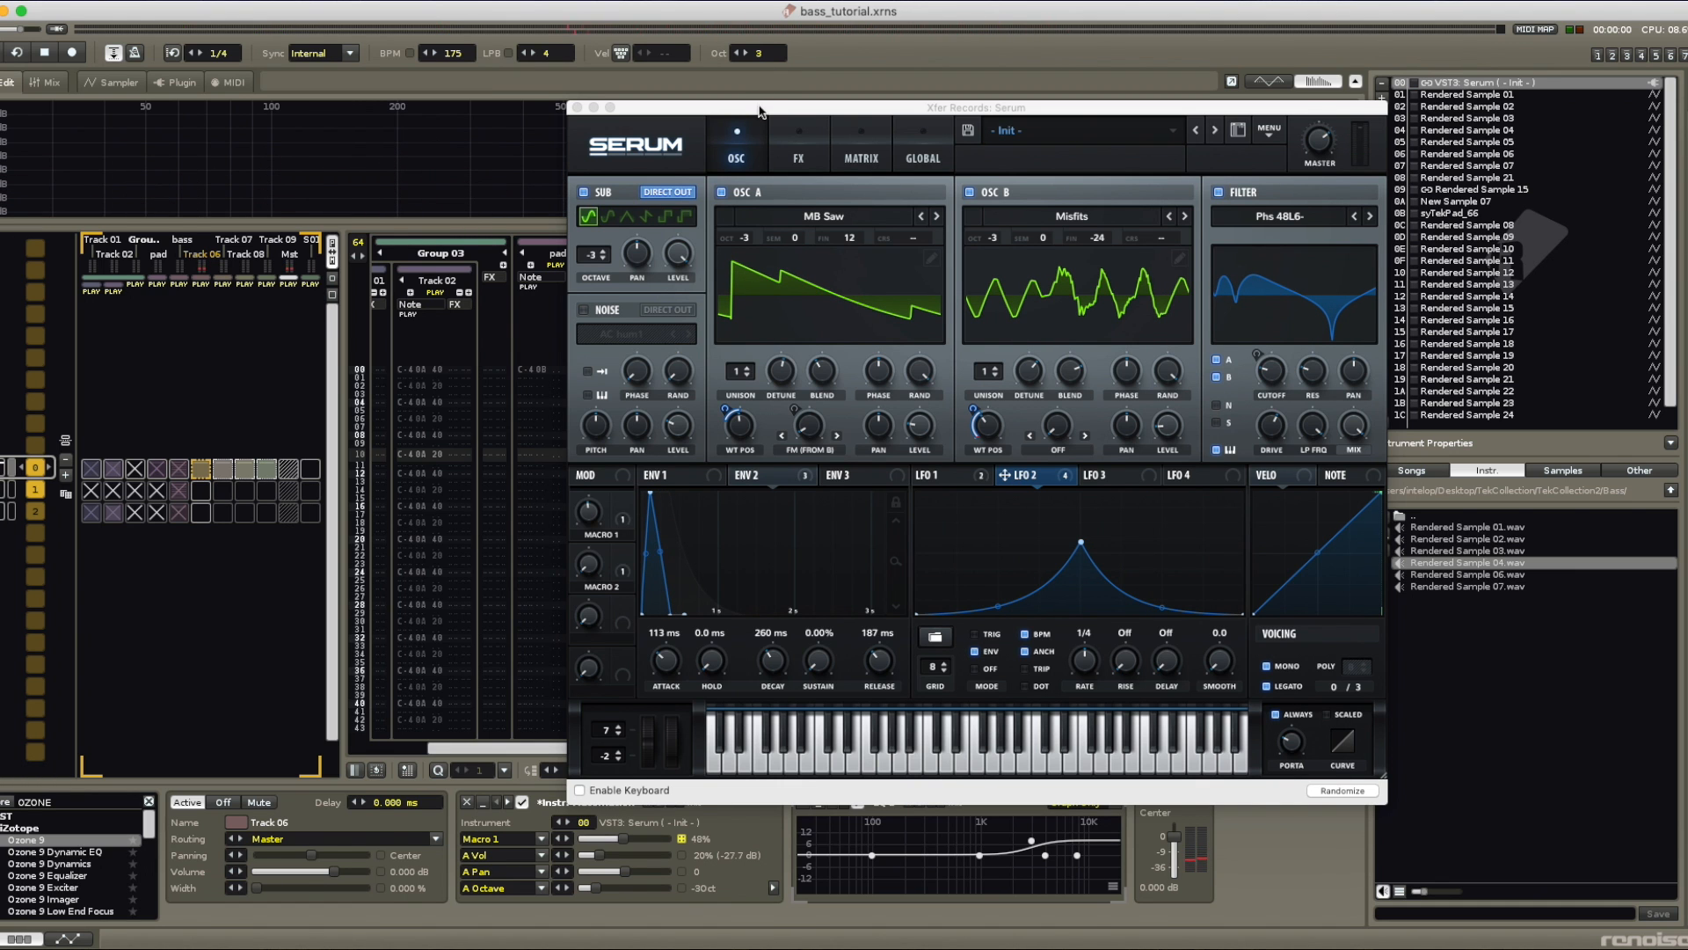
left_click_drag(764, 108, 739, 97)
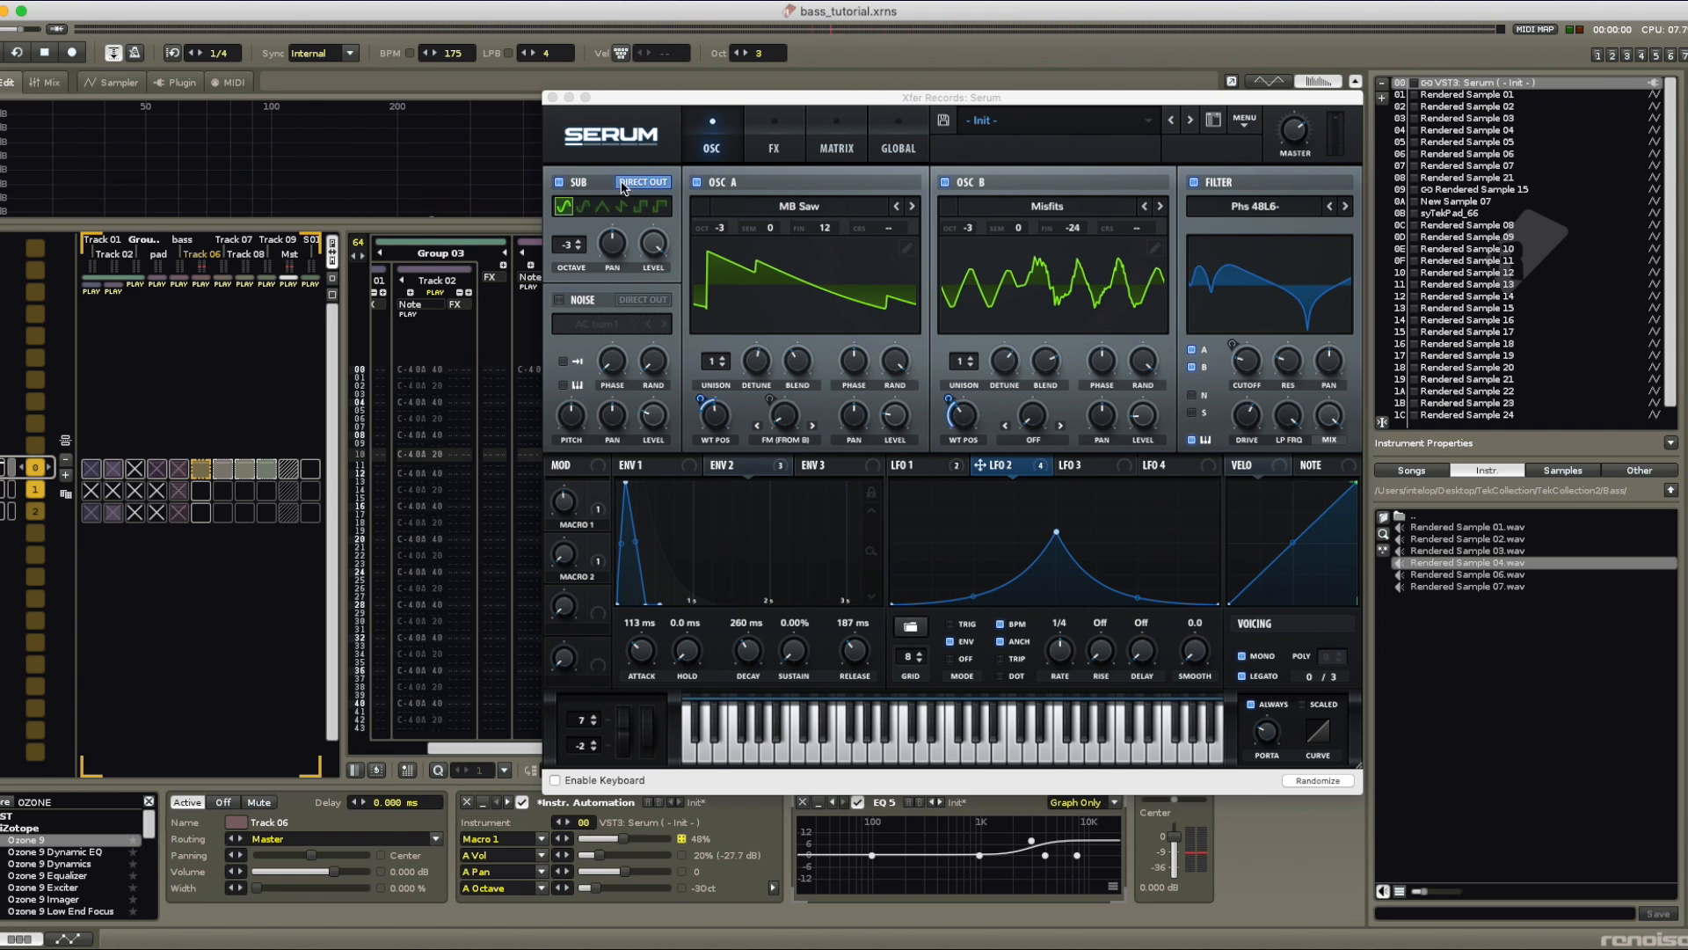
Step: Compare the patch without and with the sub oscillator by switching it off and back on
left_click(559, 182)
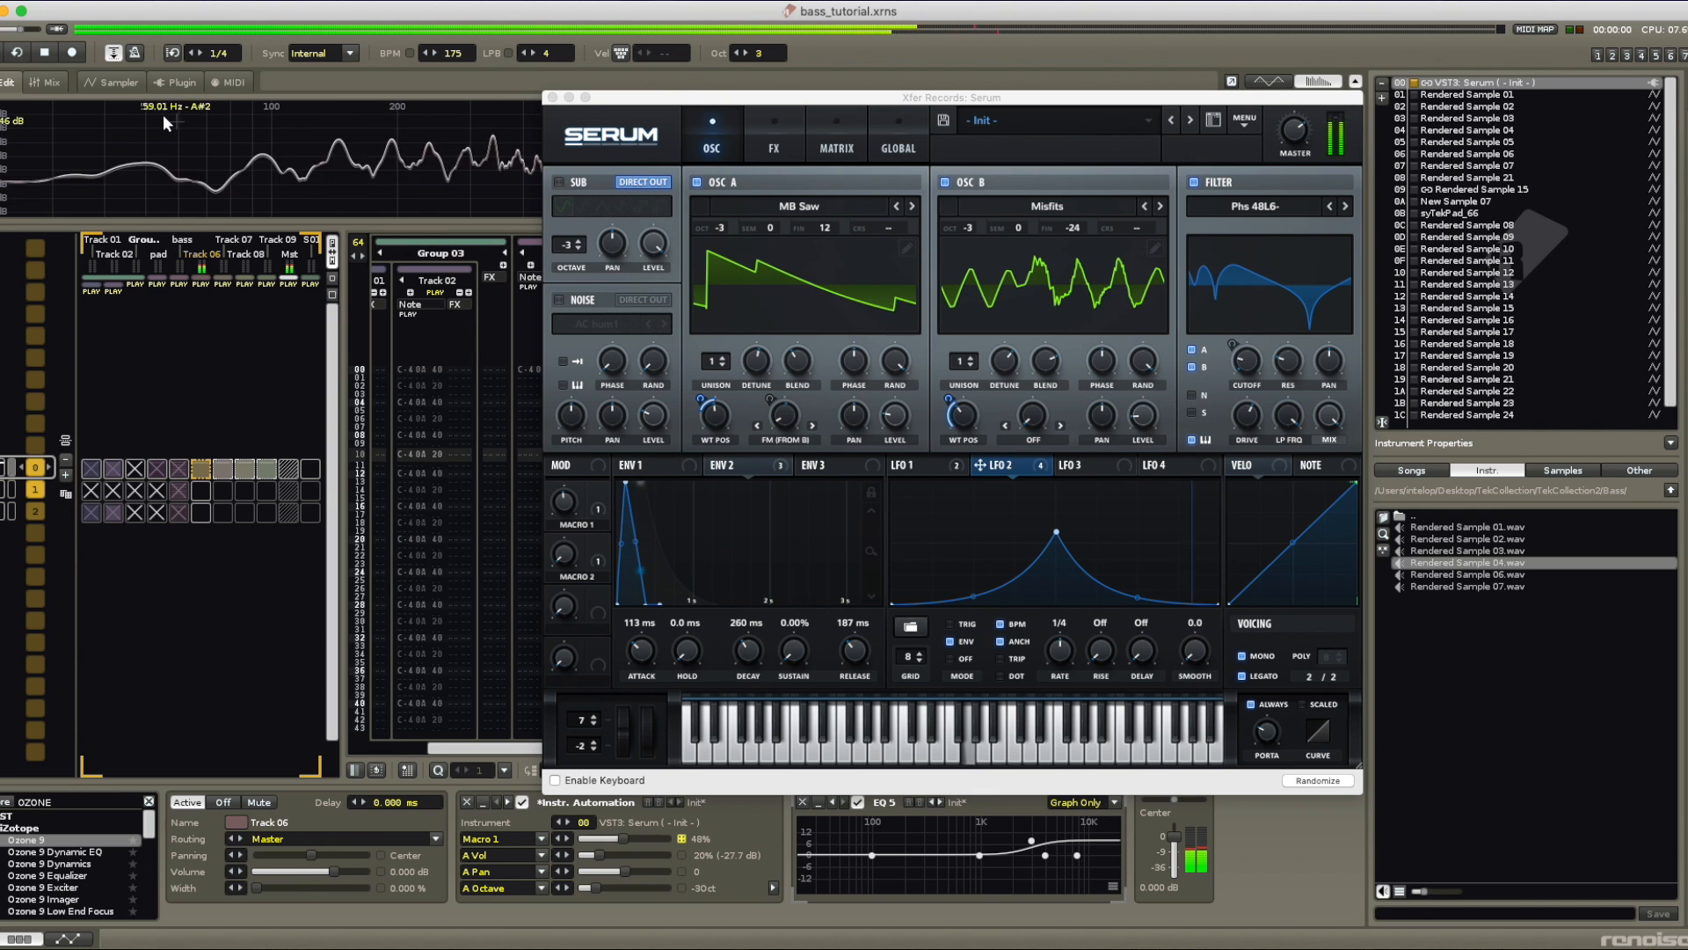
left_click(558, 182)
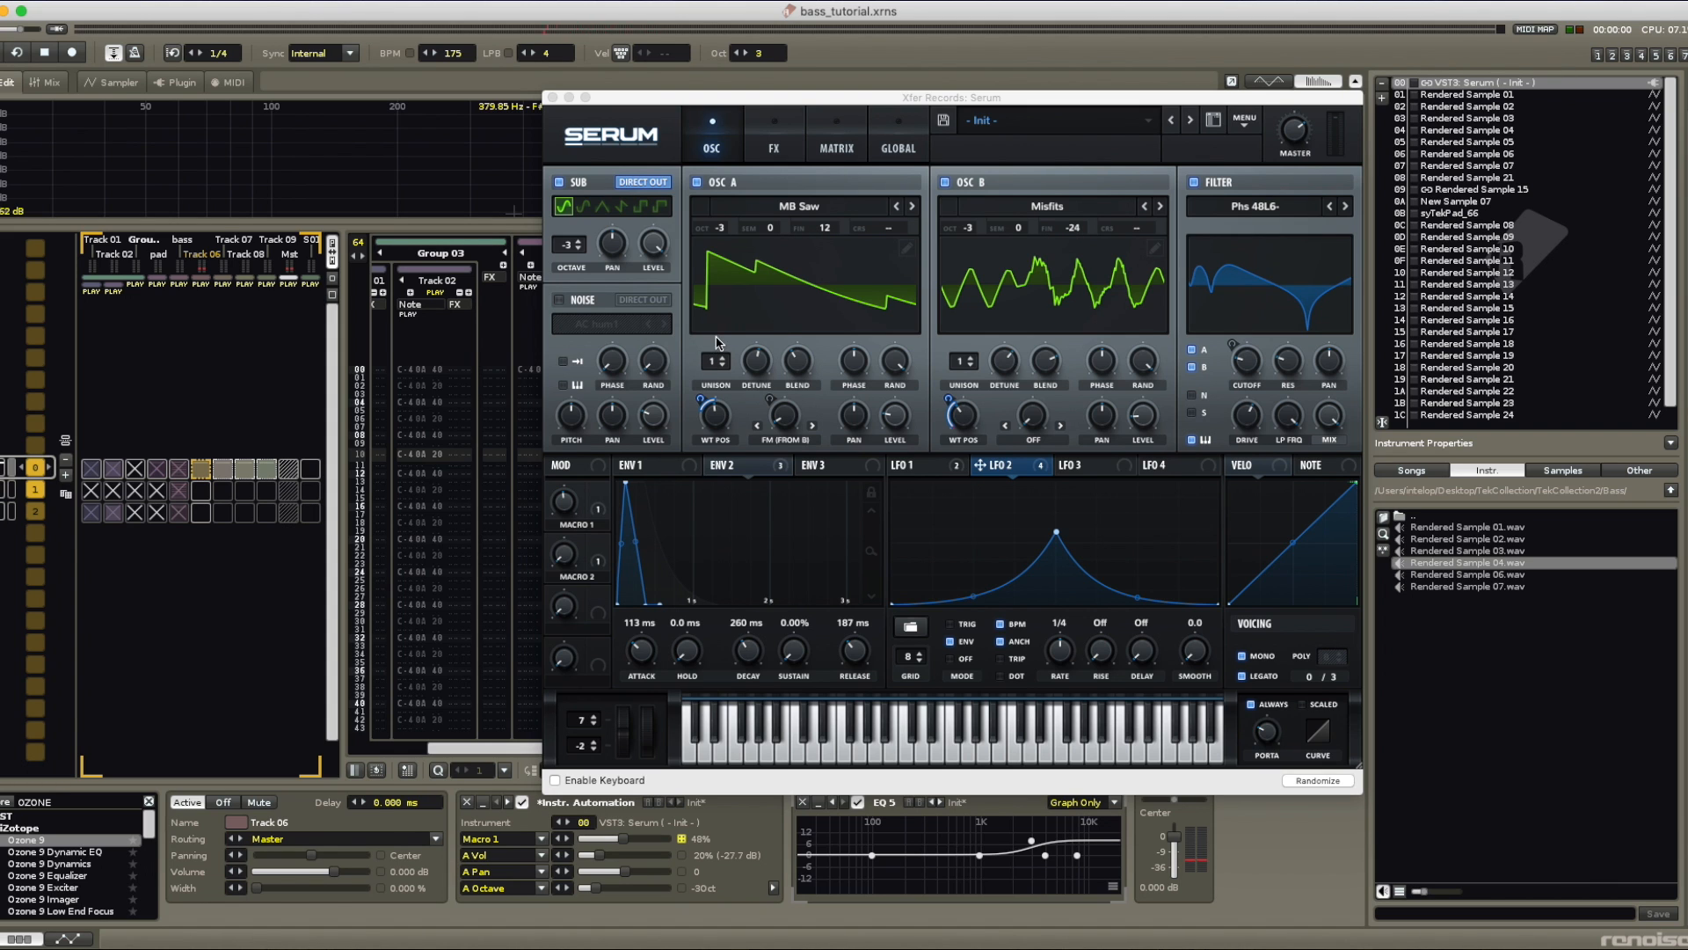
Step: Try 3 unison voices on oscillators A and B, returning both to 1 voice
left_click_drag(717, 365, 724, 342)
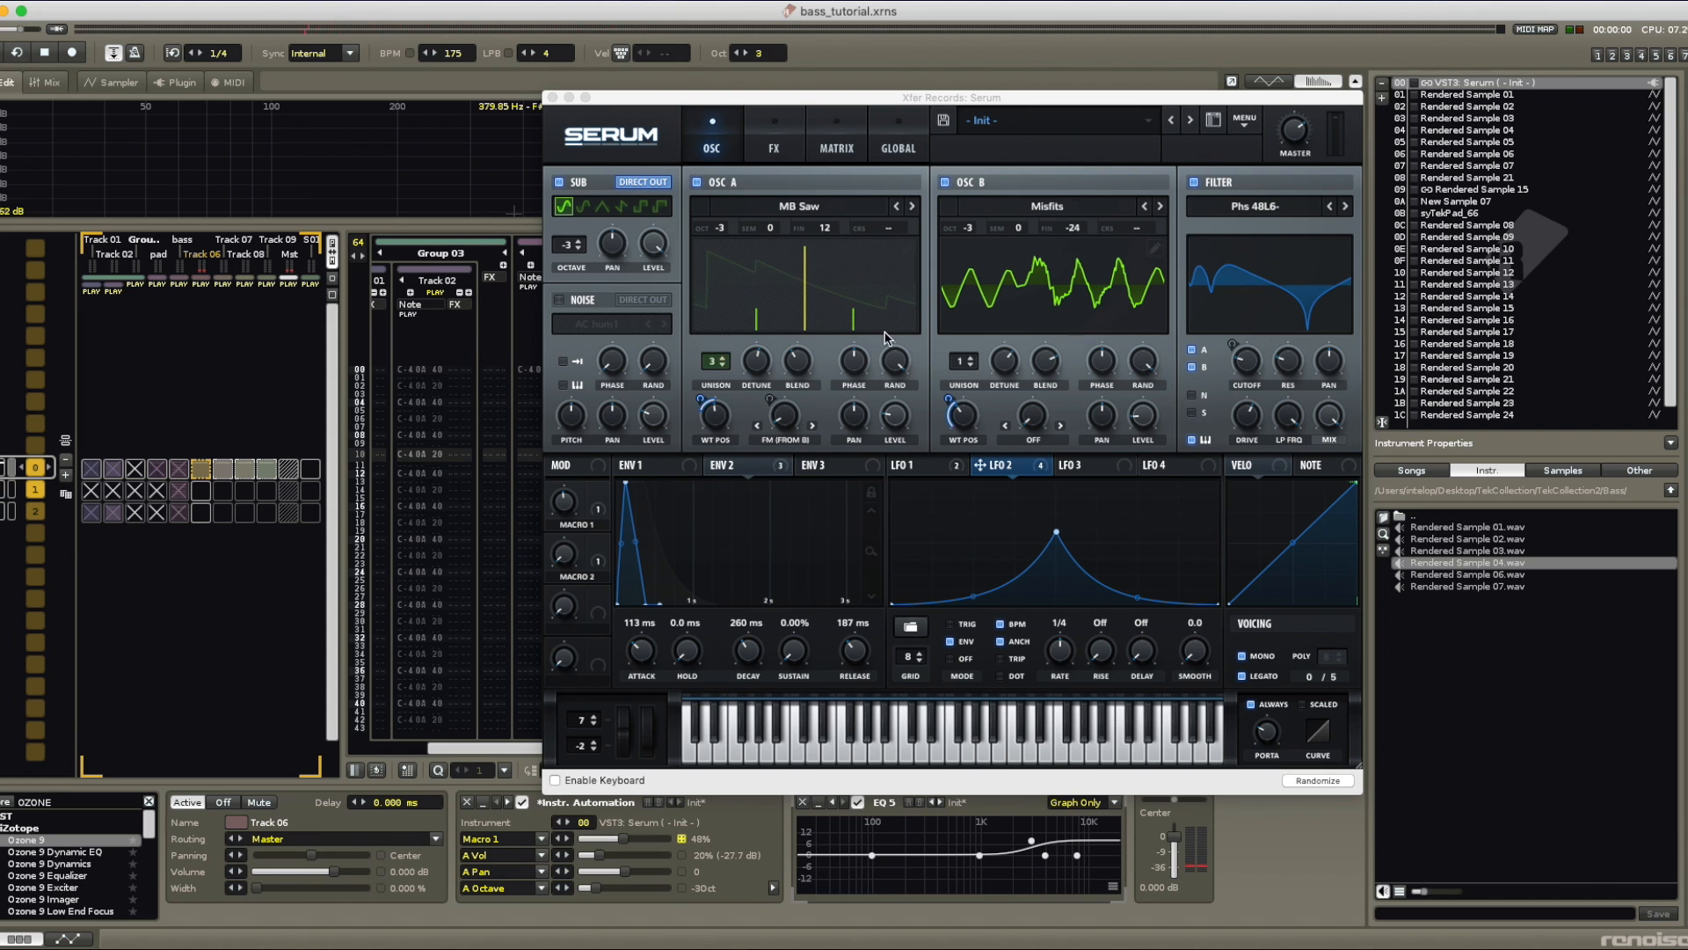
left_click_drag(959, 359, 969, 332)
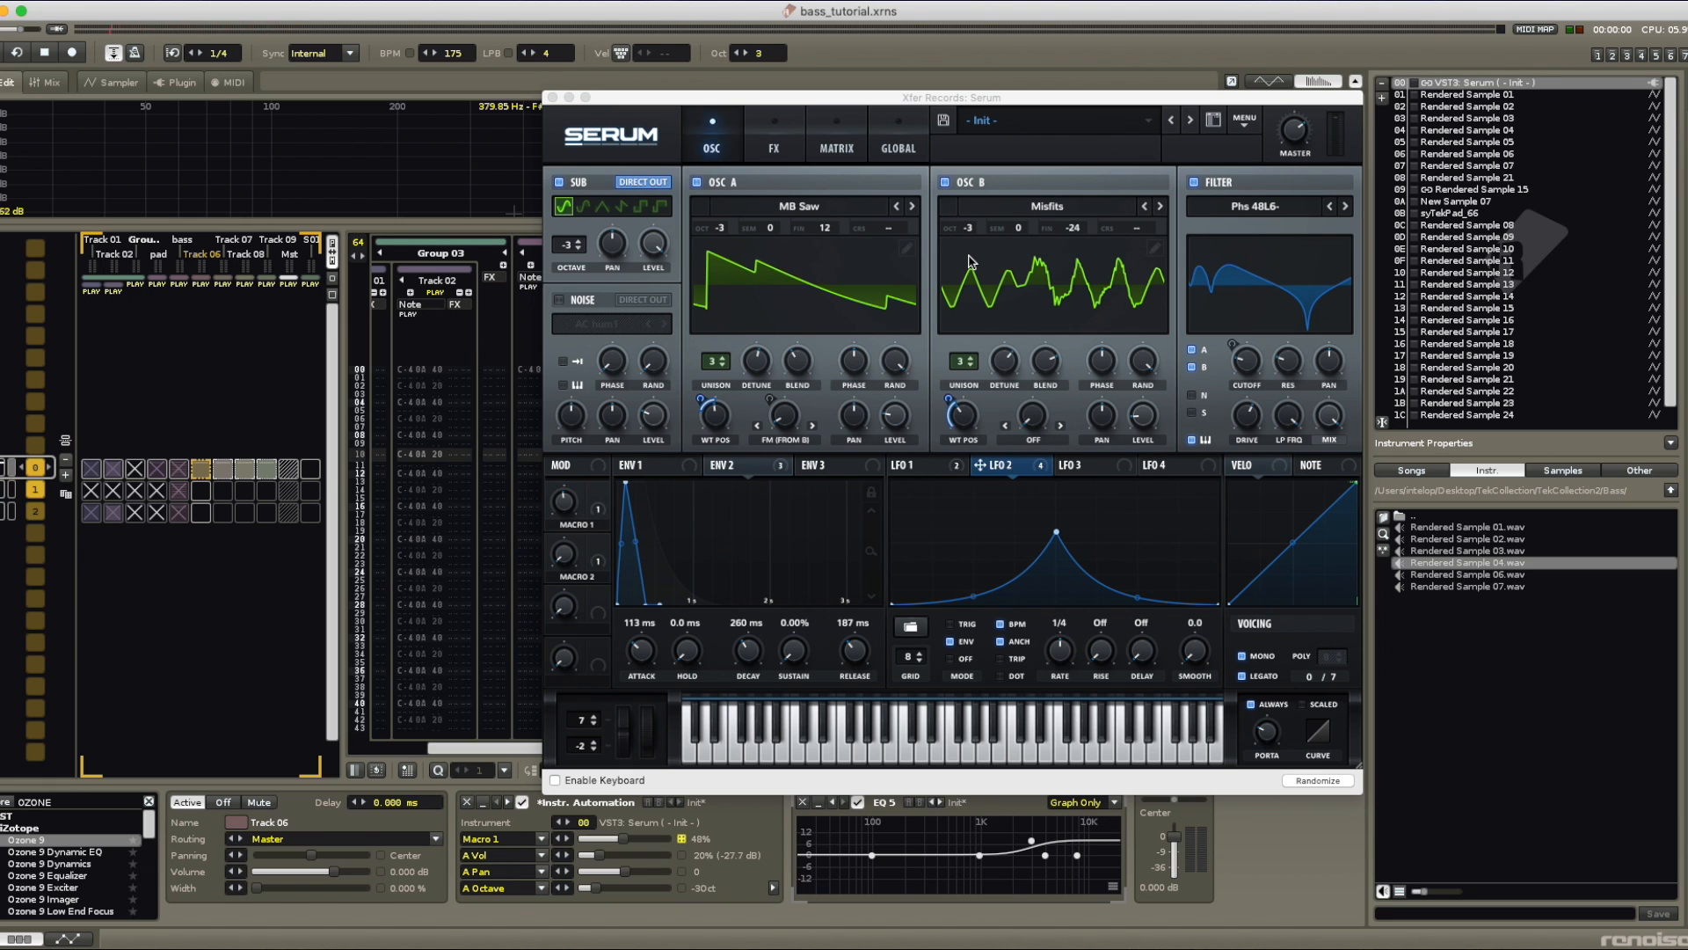
left_click_drag(714, 362, 709, 396)
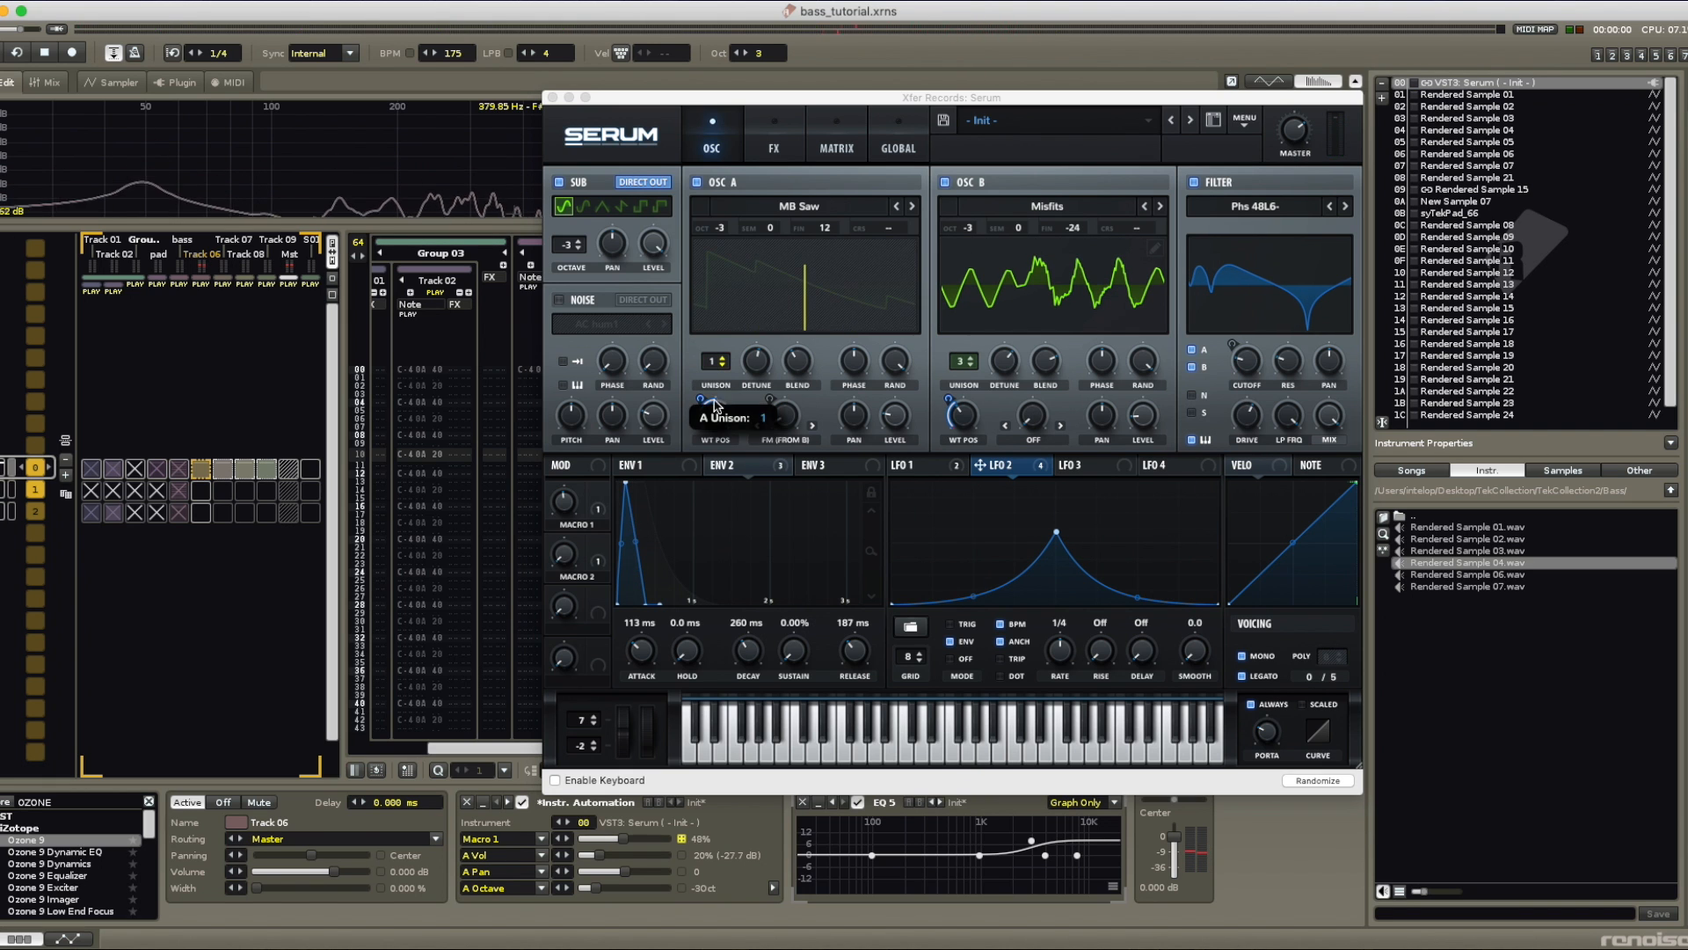
left_click_drag(966, 369, 982, 460)
Step: Play test notes and examine the modulation on the wavetable positions of oscillators A and B
mouse_move(996, 104)
left_mouse_down()
mouse_move(1007, 137)
mouse_move(948, 154)
mouse_move(978, 123)
left_mouse_up()
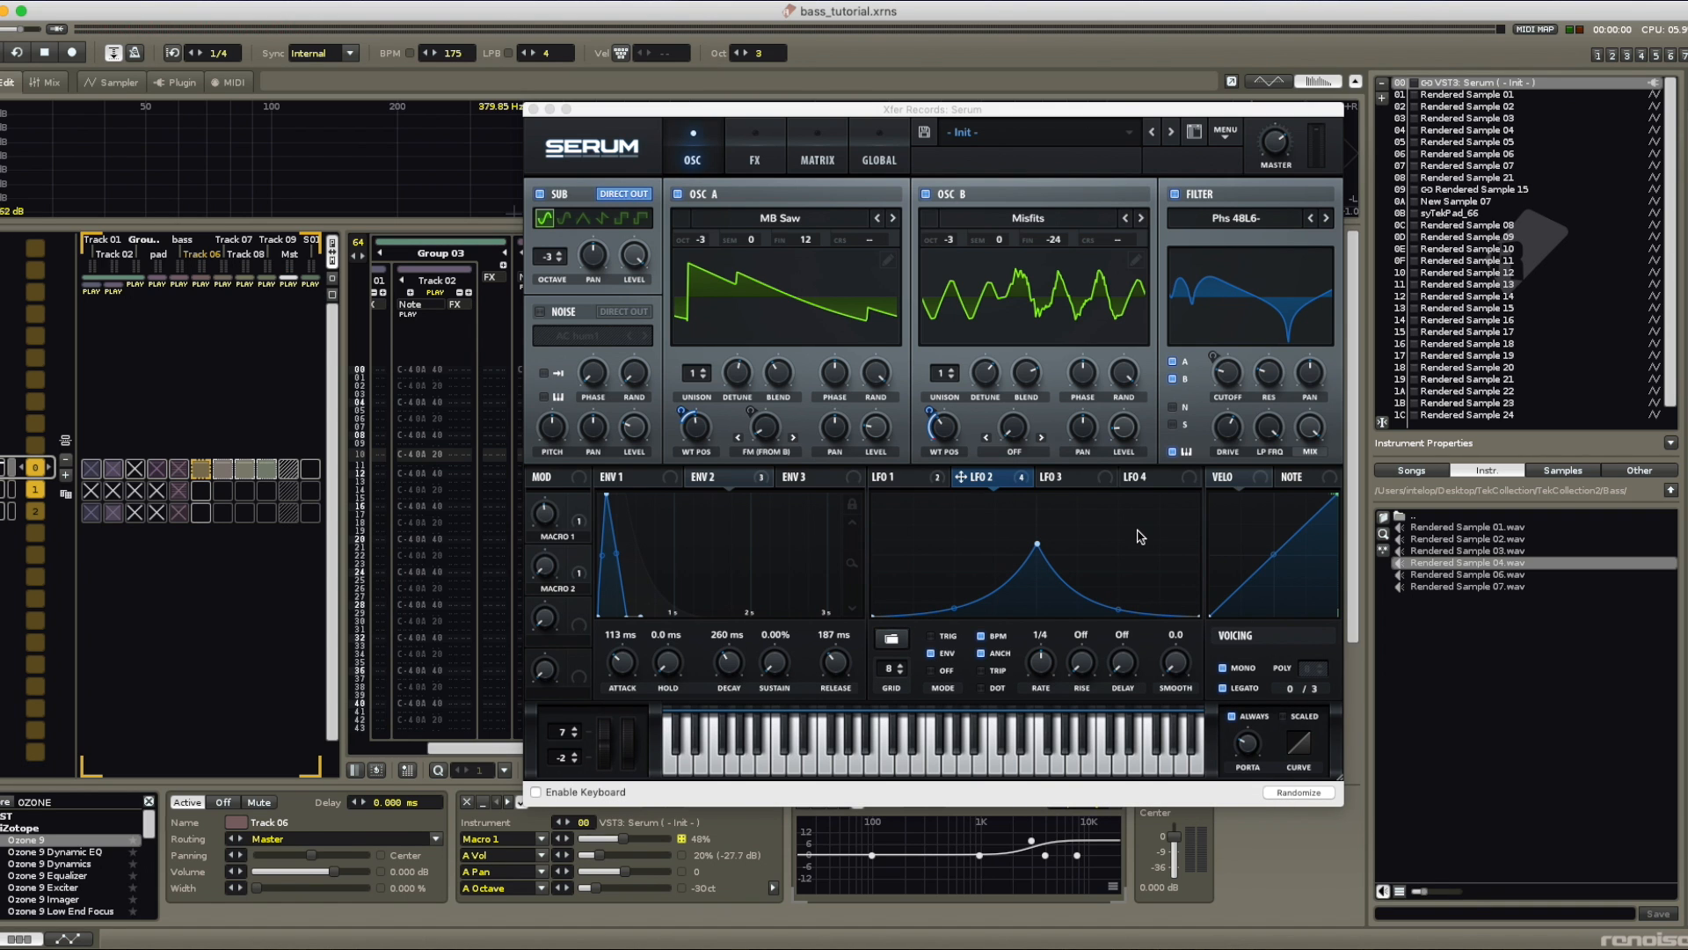
key("z")
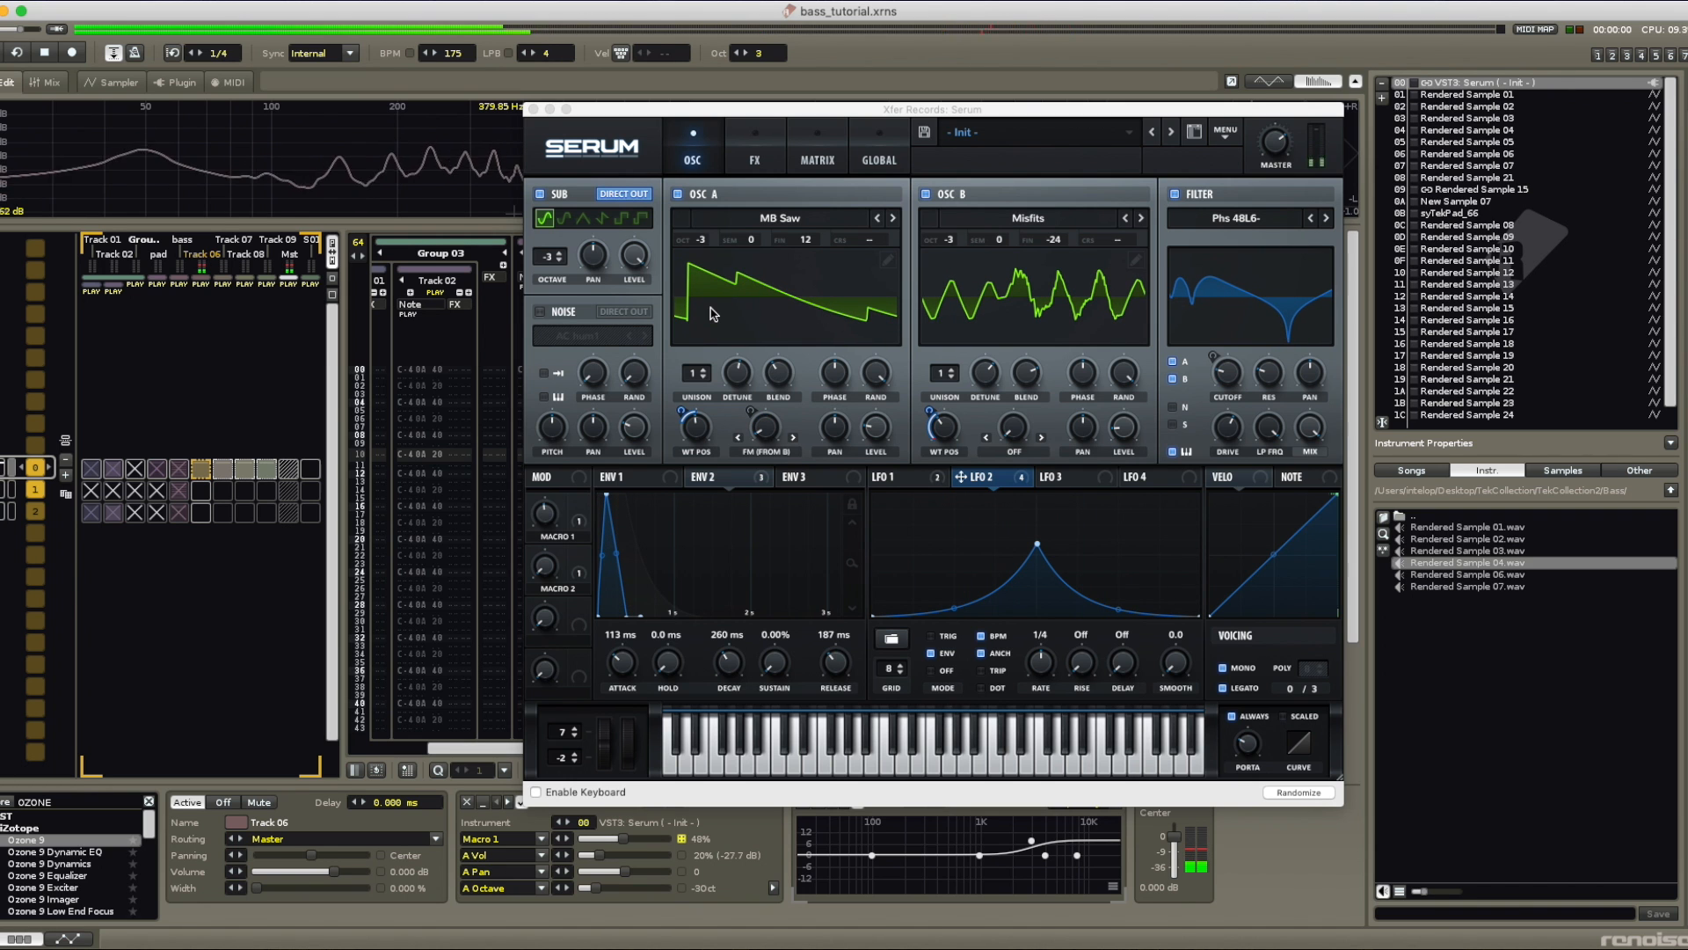
key("z")
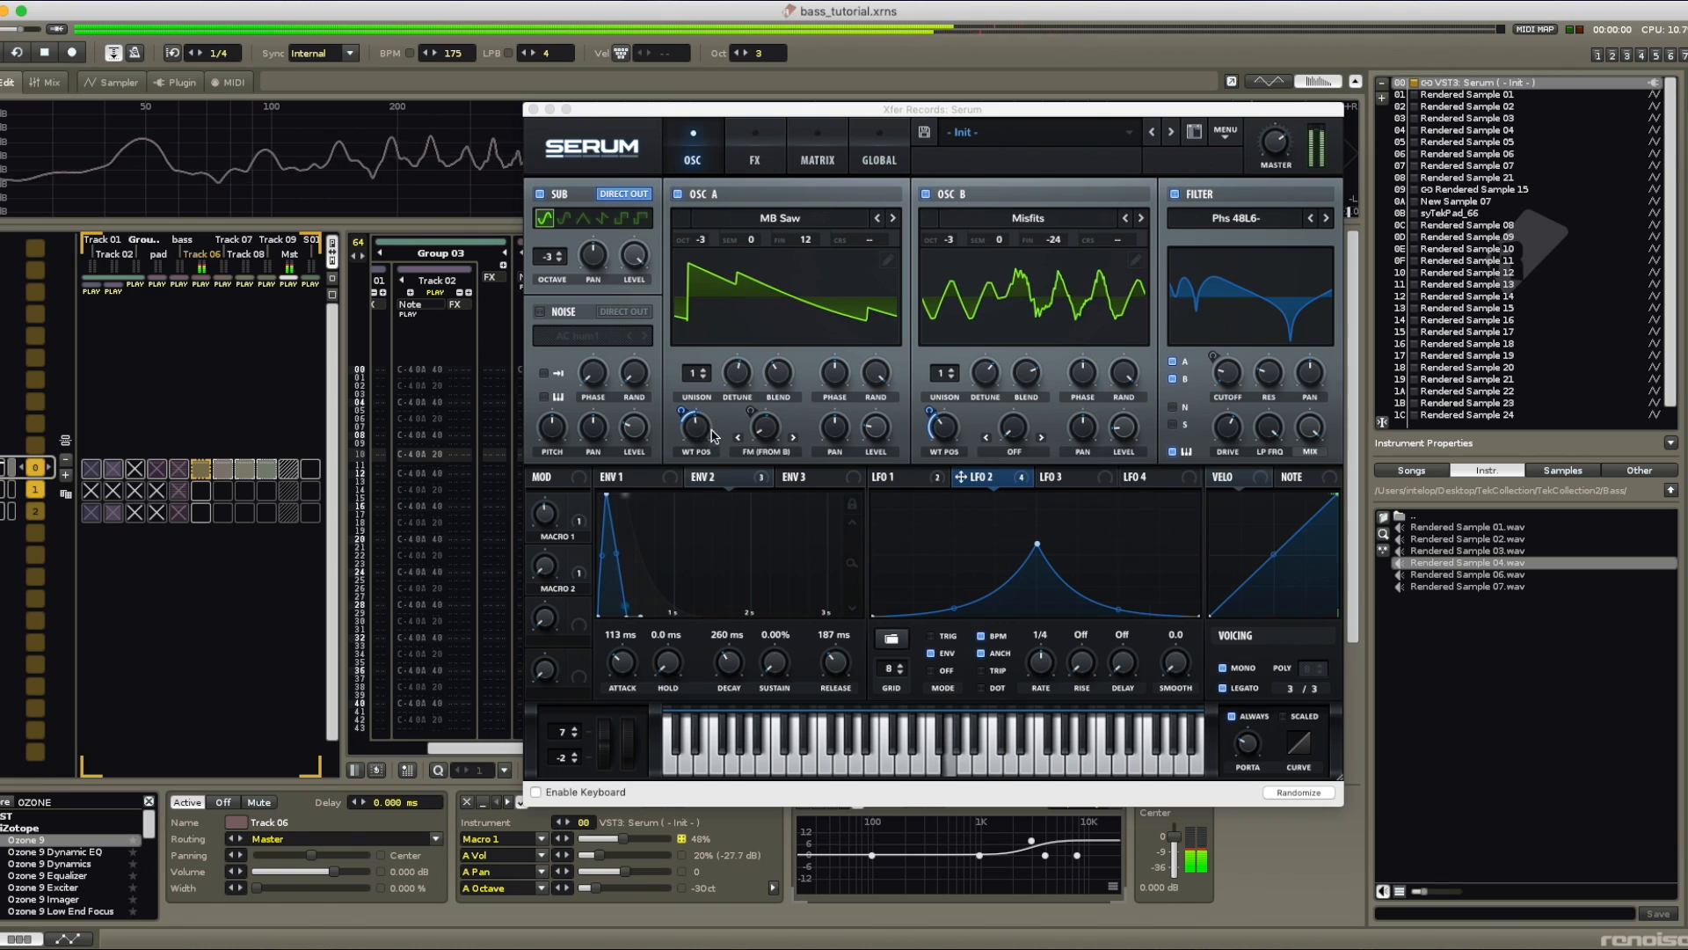
mouse_move(699, 422)
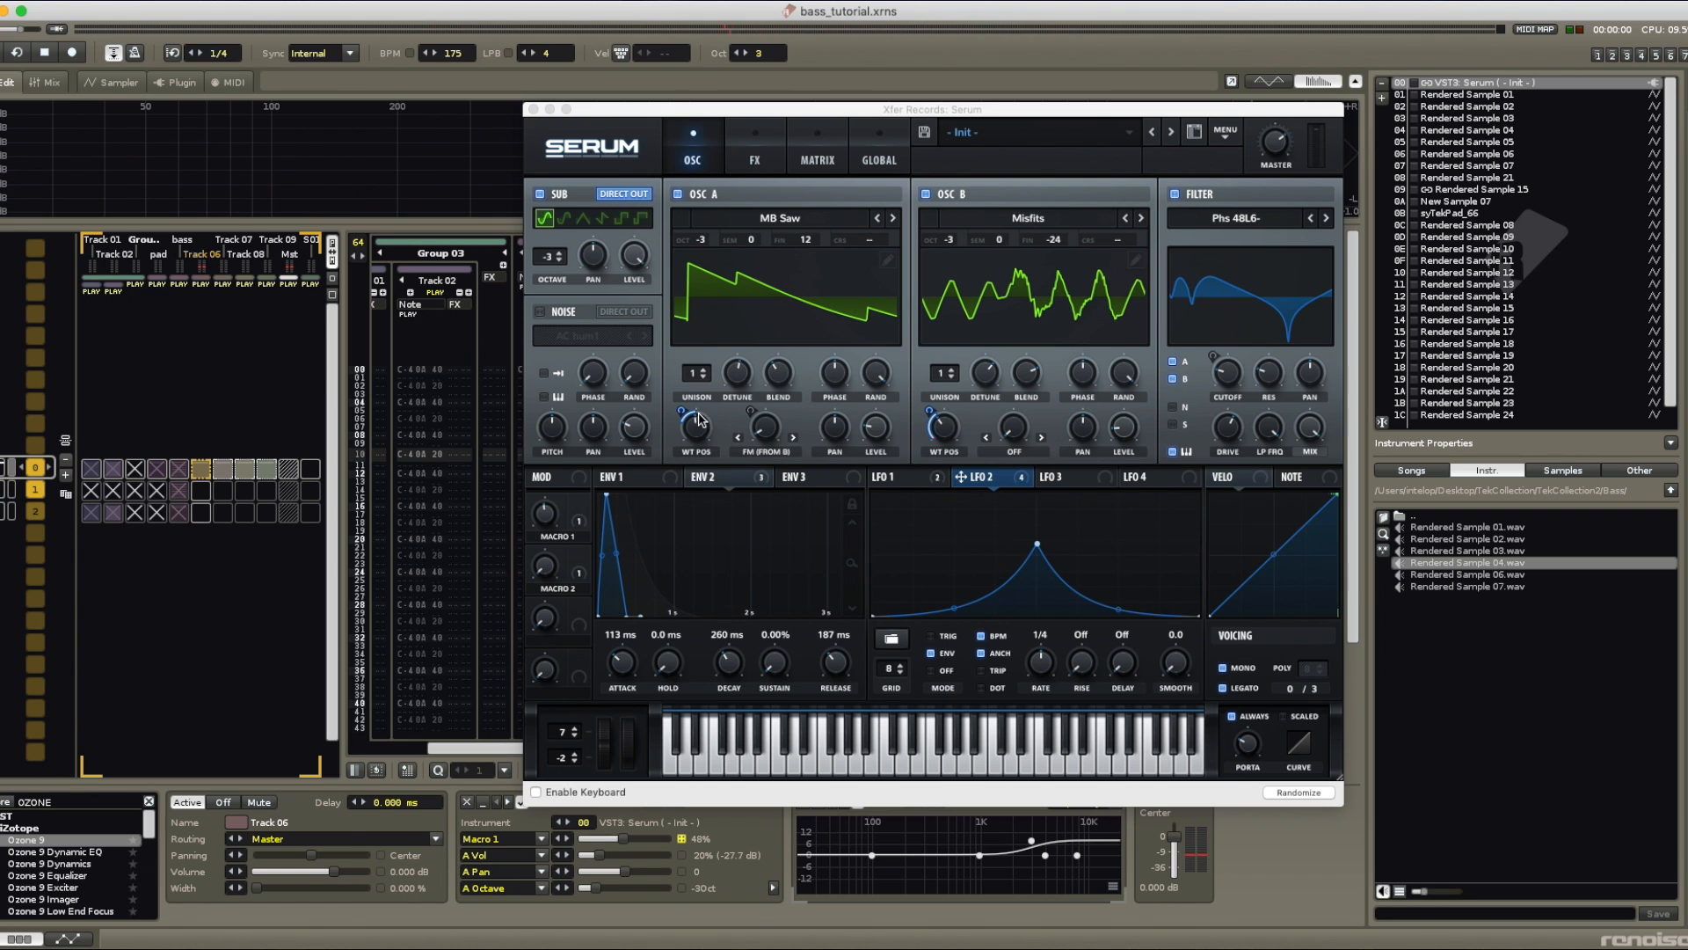
left_click_drag(699, 421, 697, 421)
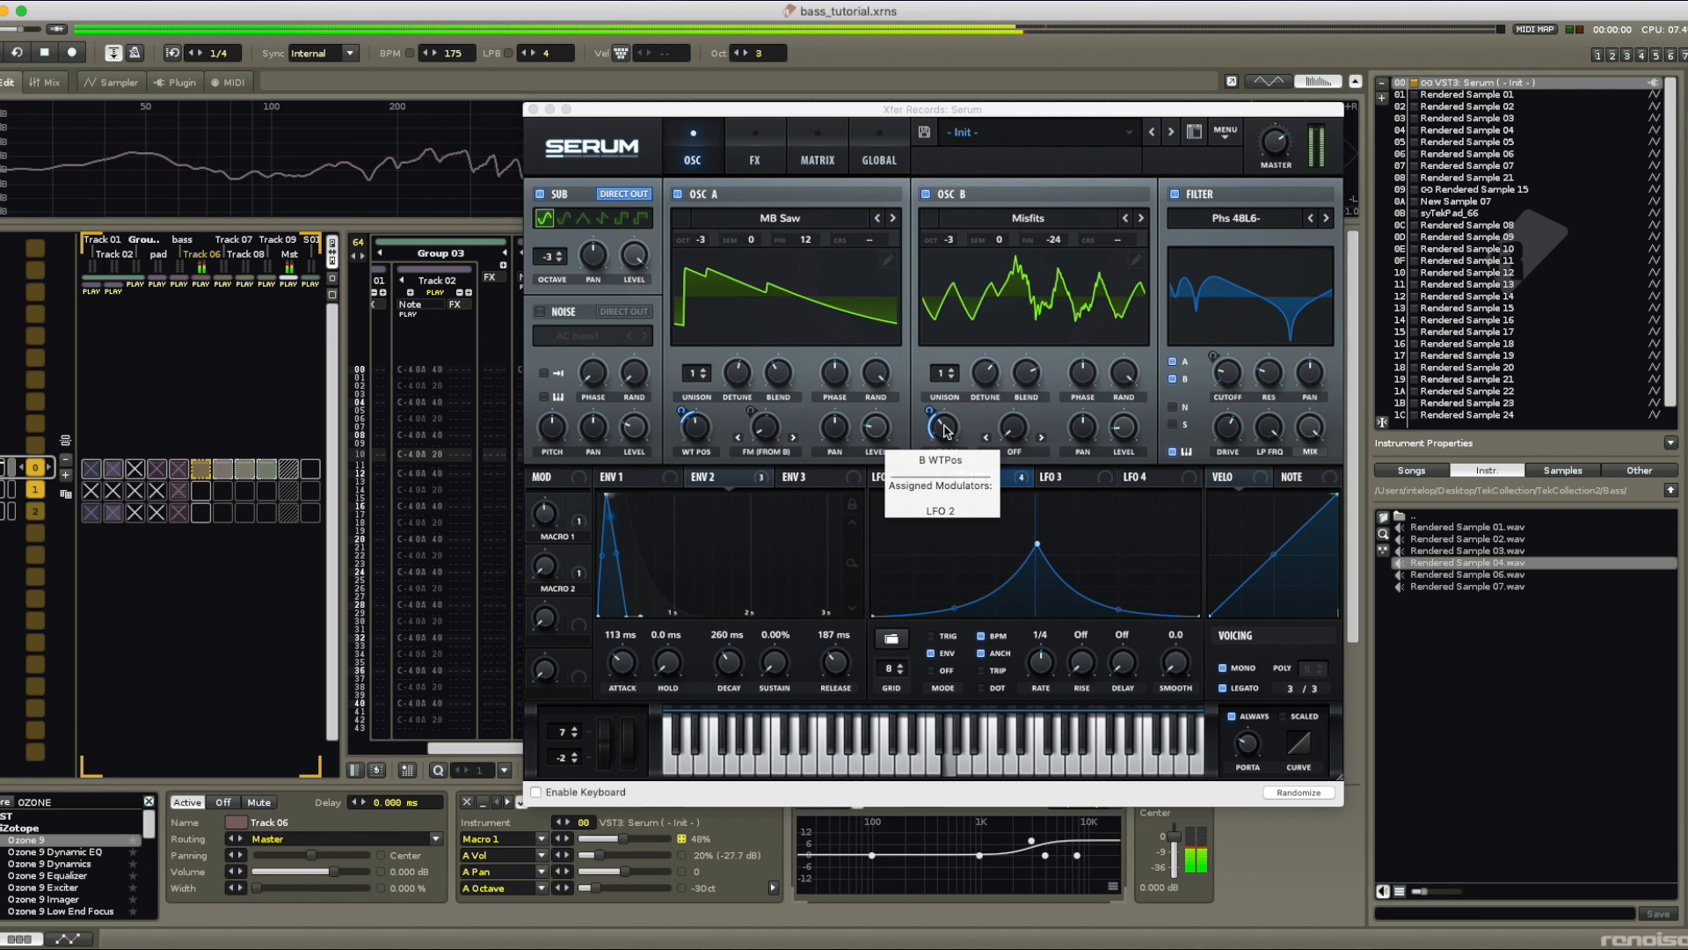
mouse_move(944, 430)
left_mouse_down()
mouse_move(939, 446)
mouse_move(959, 405)
left_mouse_up()
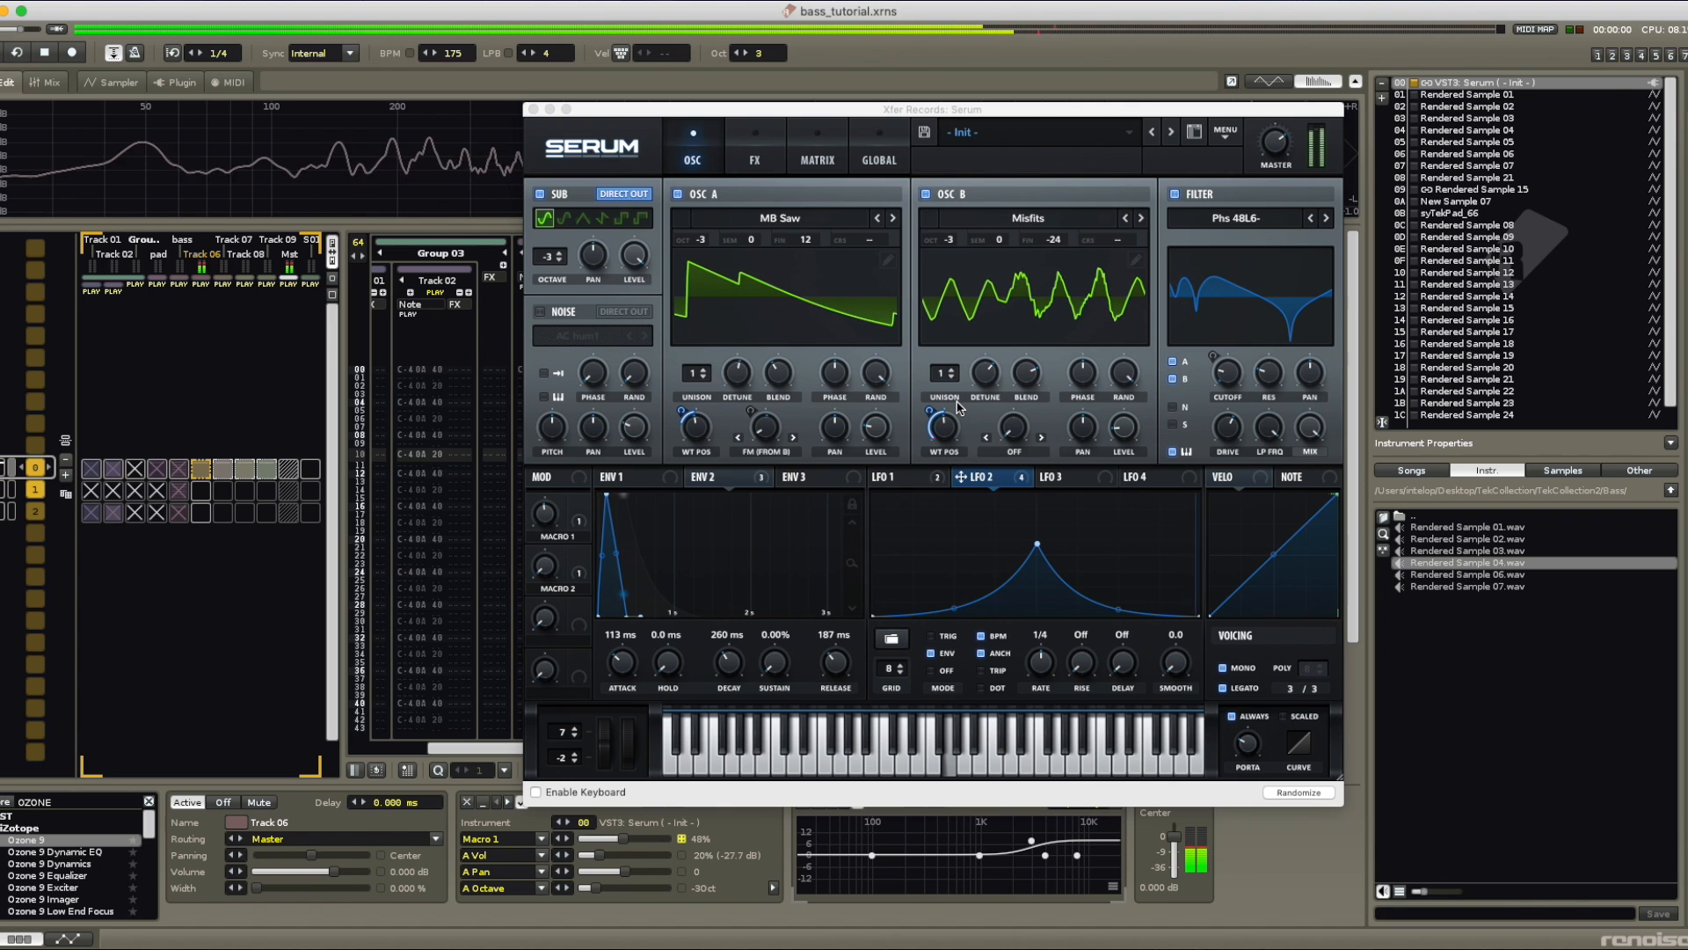
left_click(944, 430)
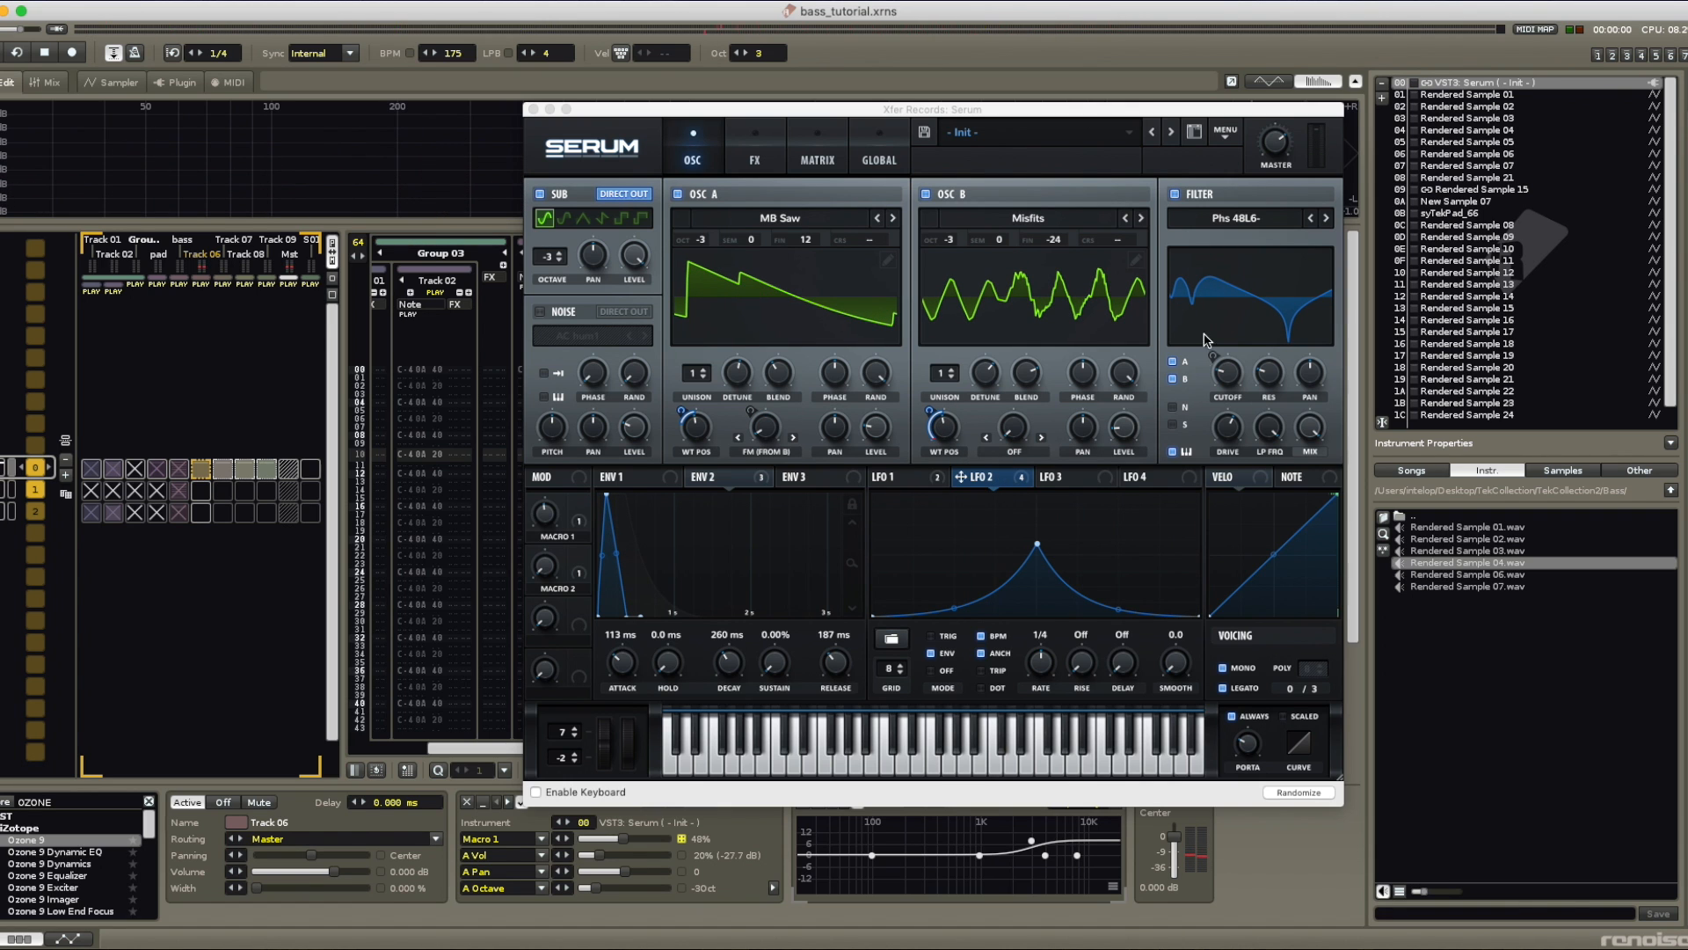
Step: View the available Flanges filter types without changing the current filter
left_click(1237, 226)
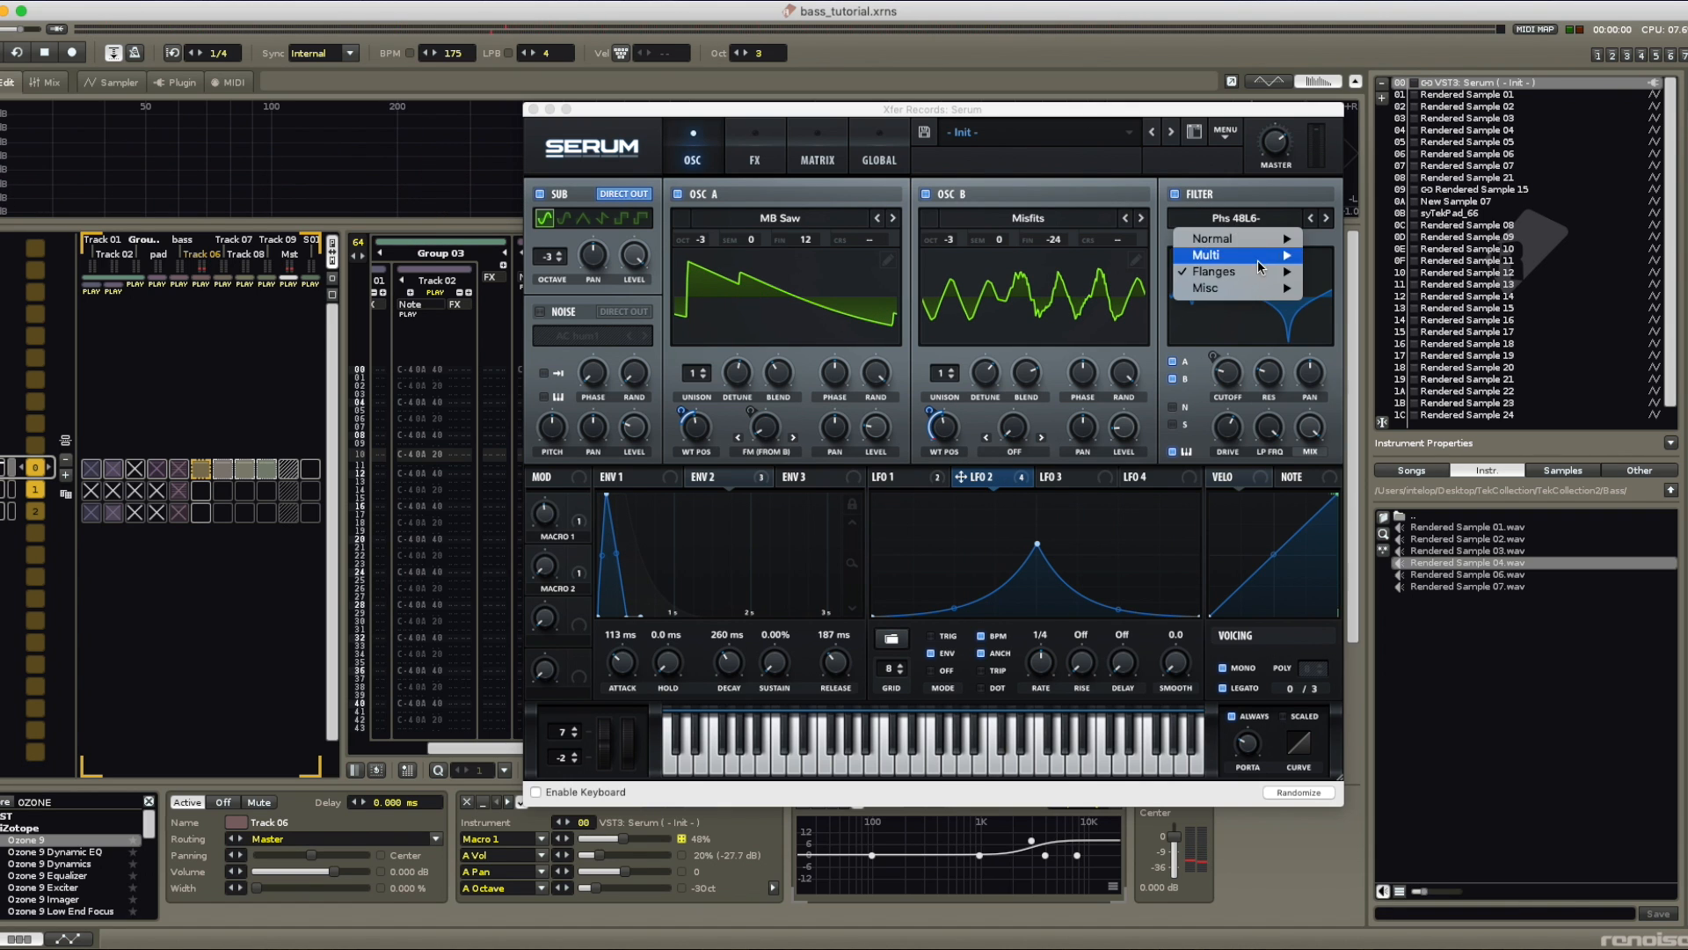
mouse_move(1250, 275)
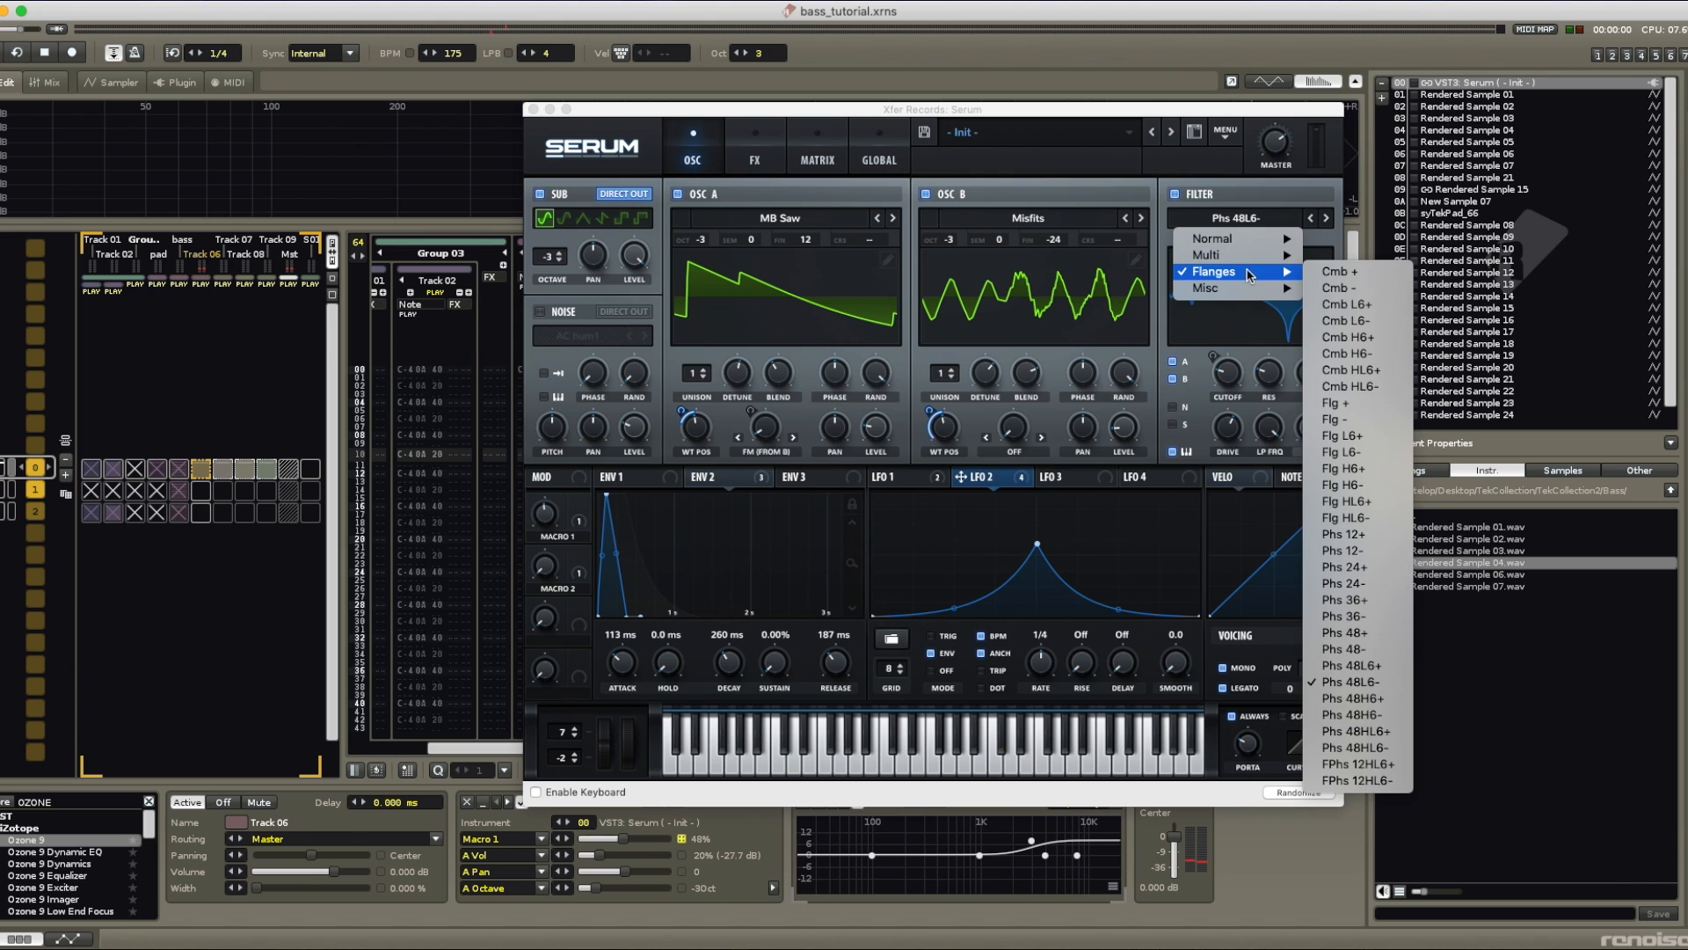
left_click(1249, 322)
Step: Show LFO 1 and examine how it modulates the filter cutoff
left_click_drag(1094, 112, 1129, 103)
left_click_drag(1260, 363, 1262, 378)
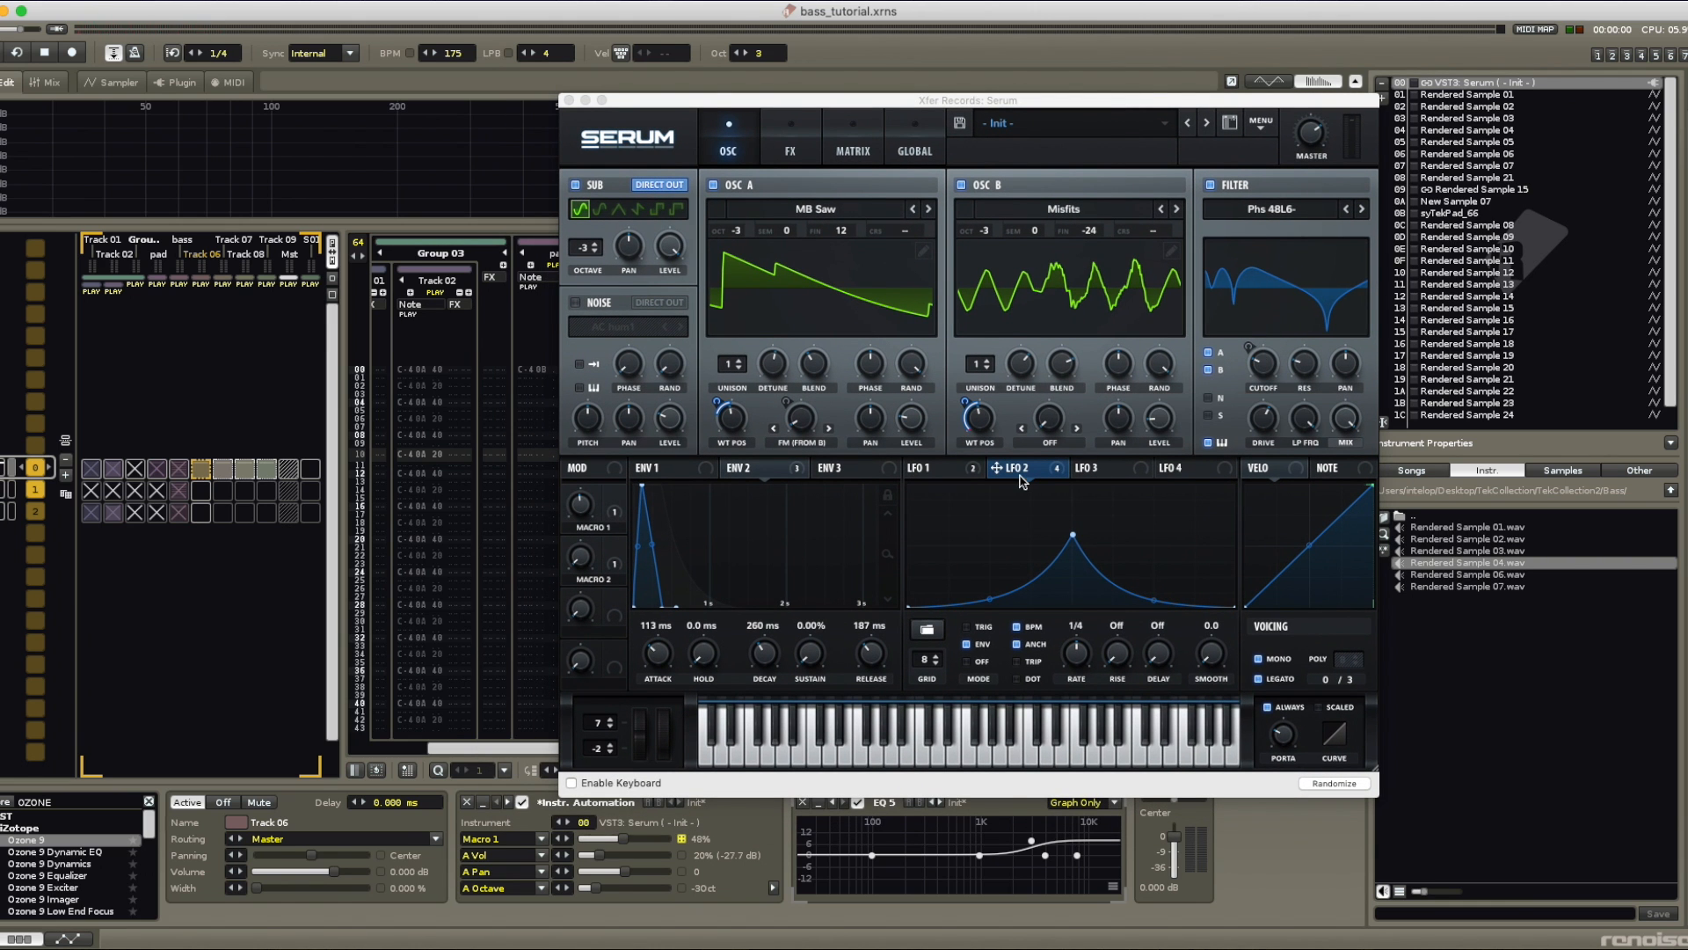
left_click(946, 475)
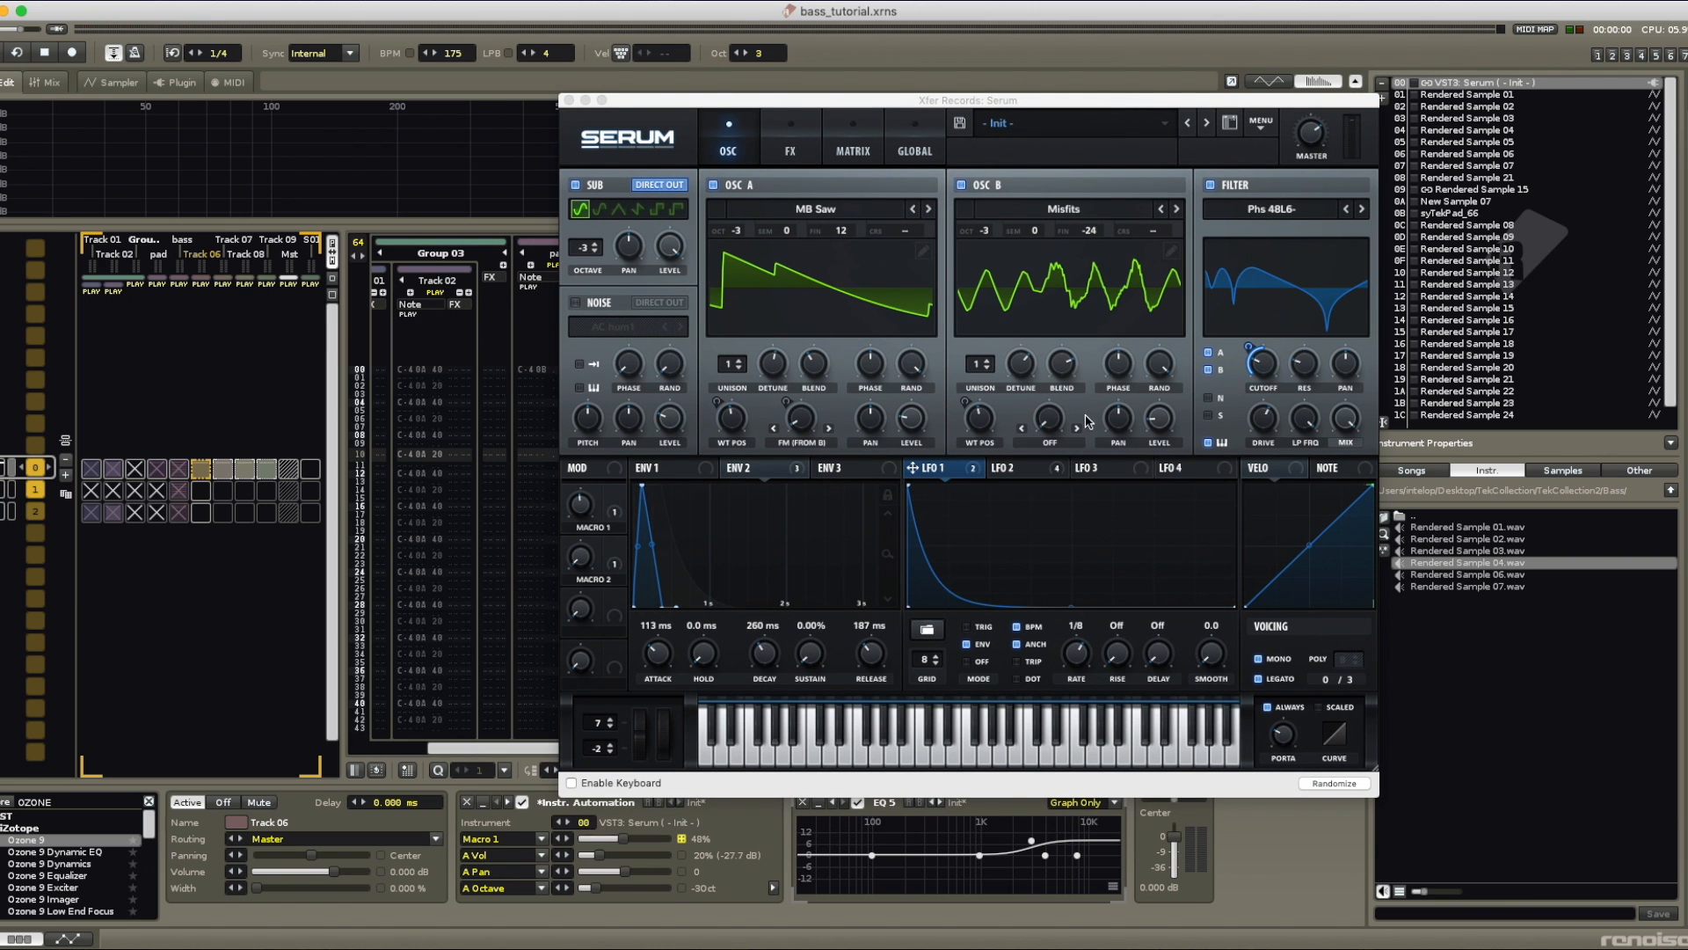
mouse_move(1269, 368)
Step: Review the effects rack from Hyper/Dimension through distortion, compressor and EQ to the filter while auditioning the patch
left_click(792, 146)
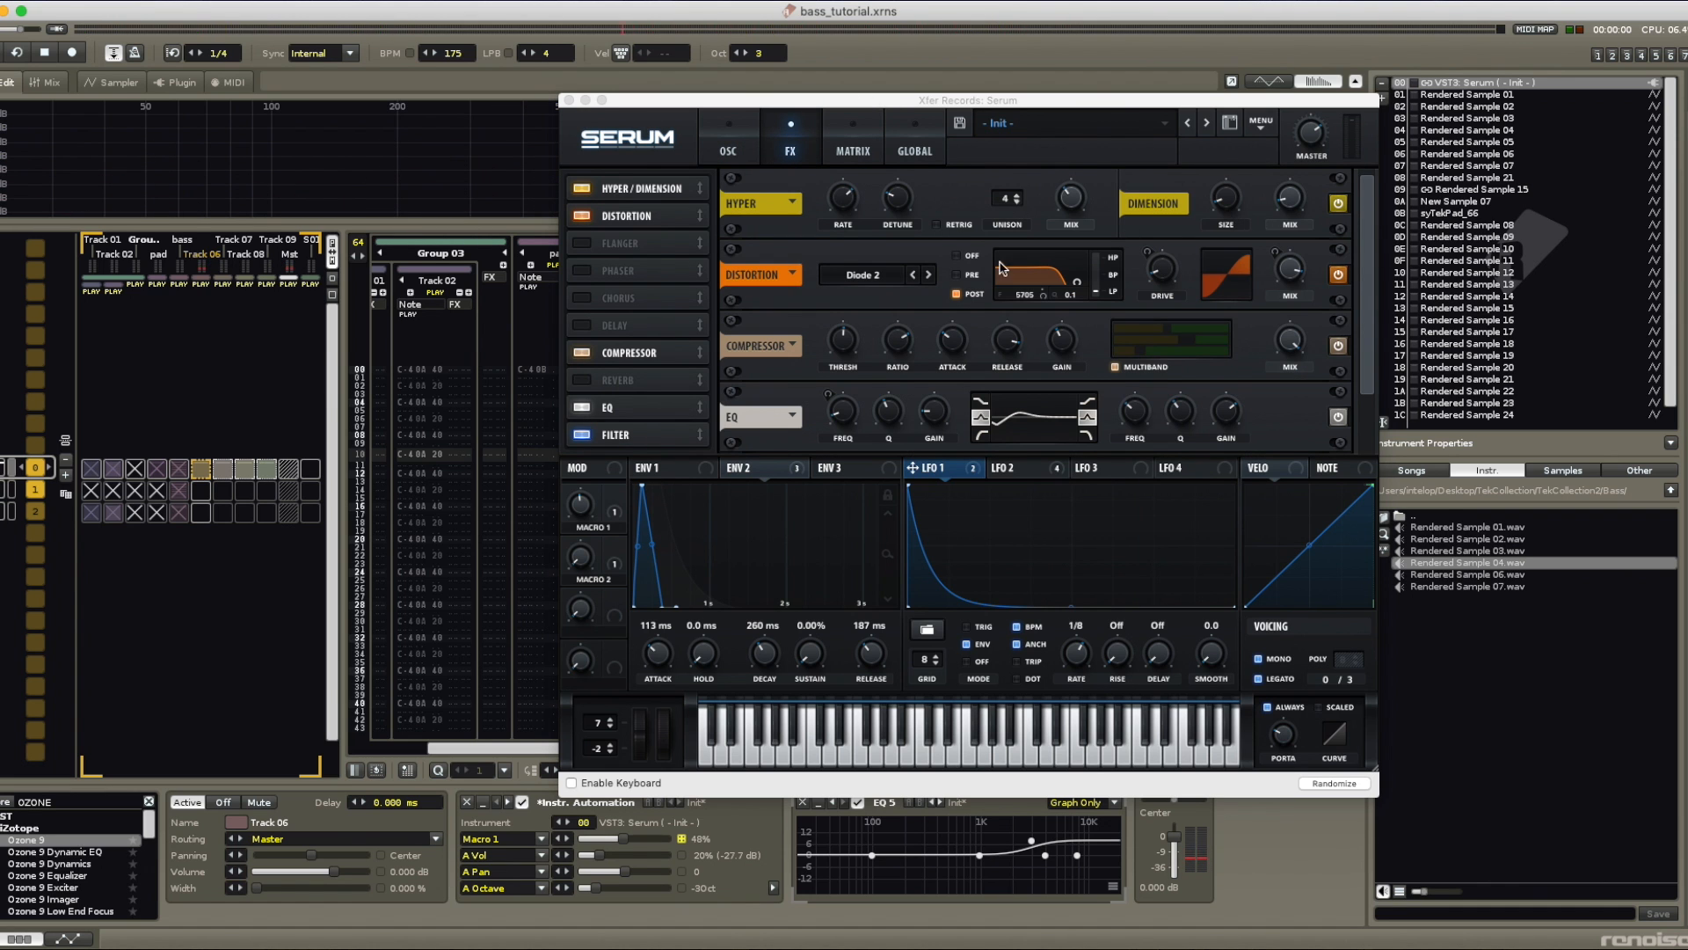
left_click_drag(1289, 108, 1069, 111)
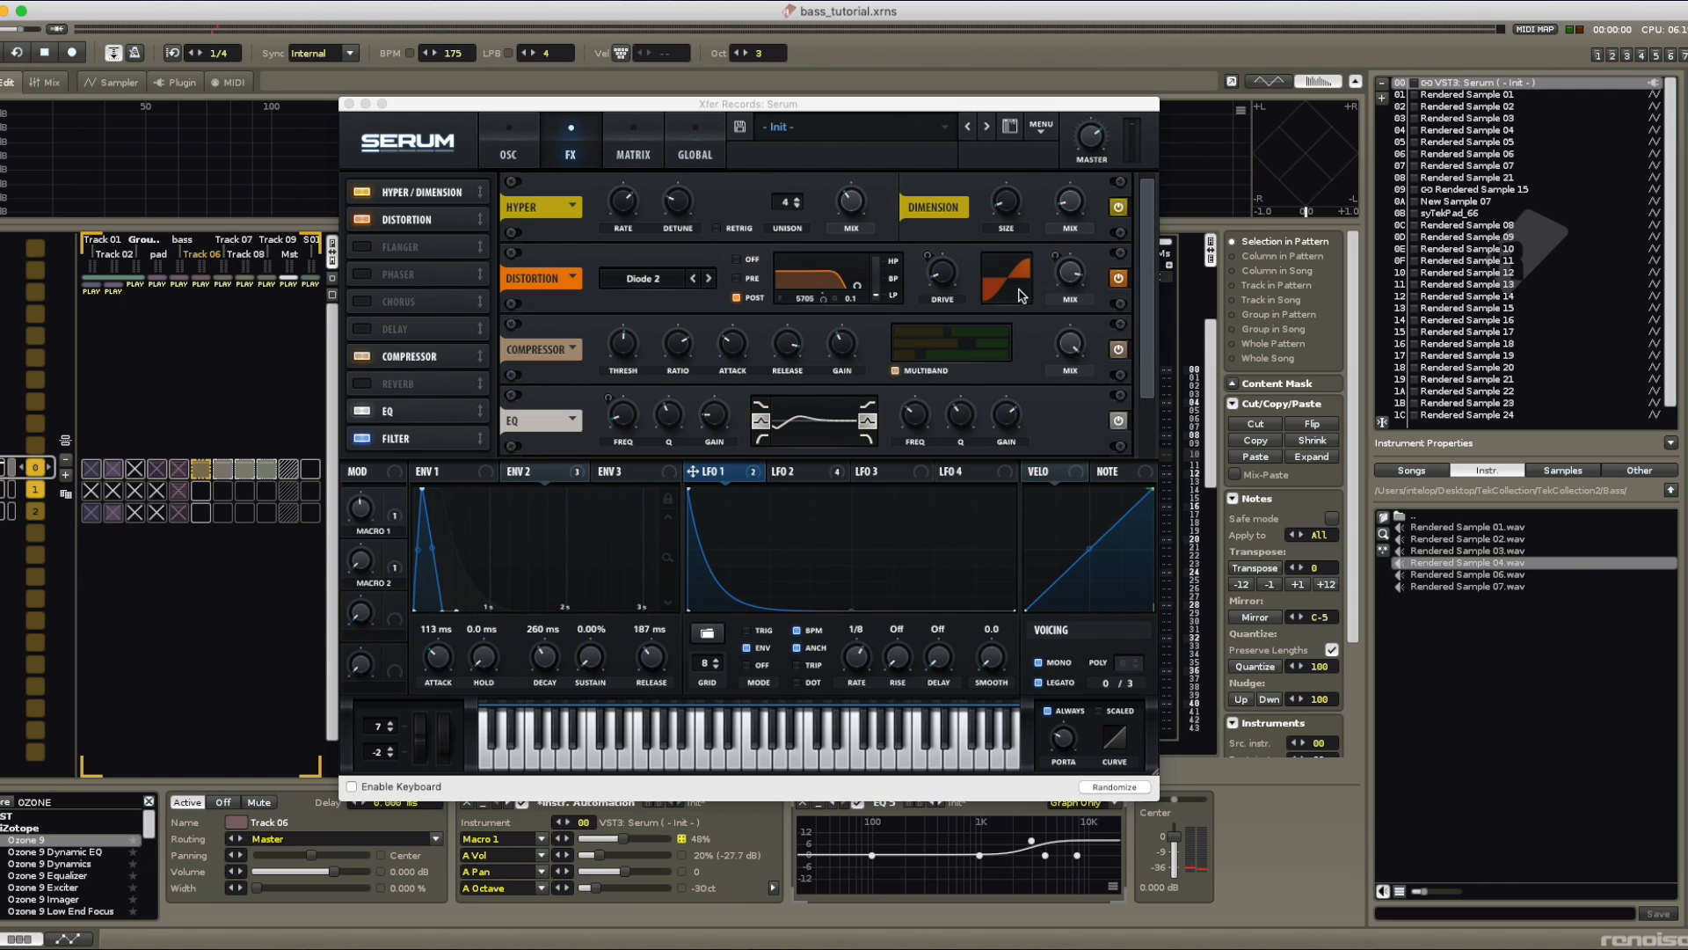
scroll(1100, 327, "down", 1)
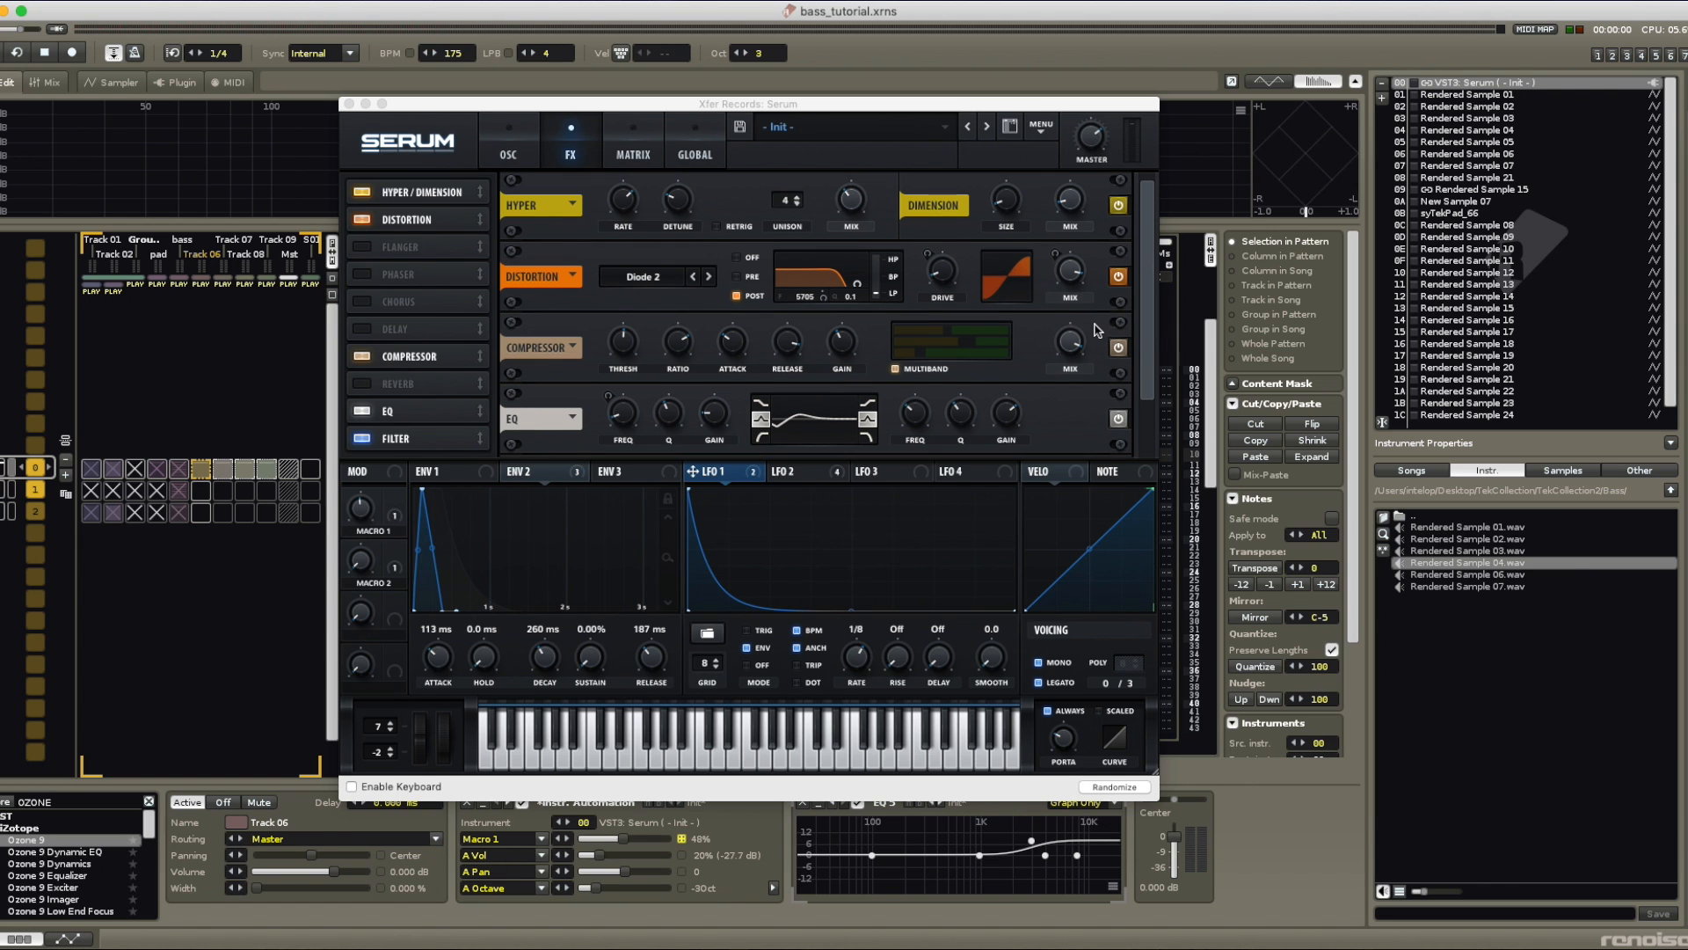
scroll(1147, 217, "up", 1)
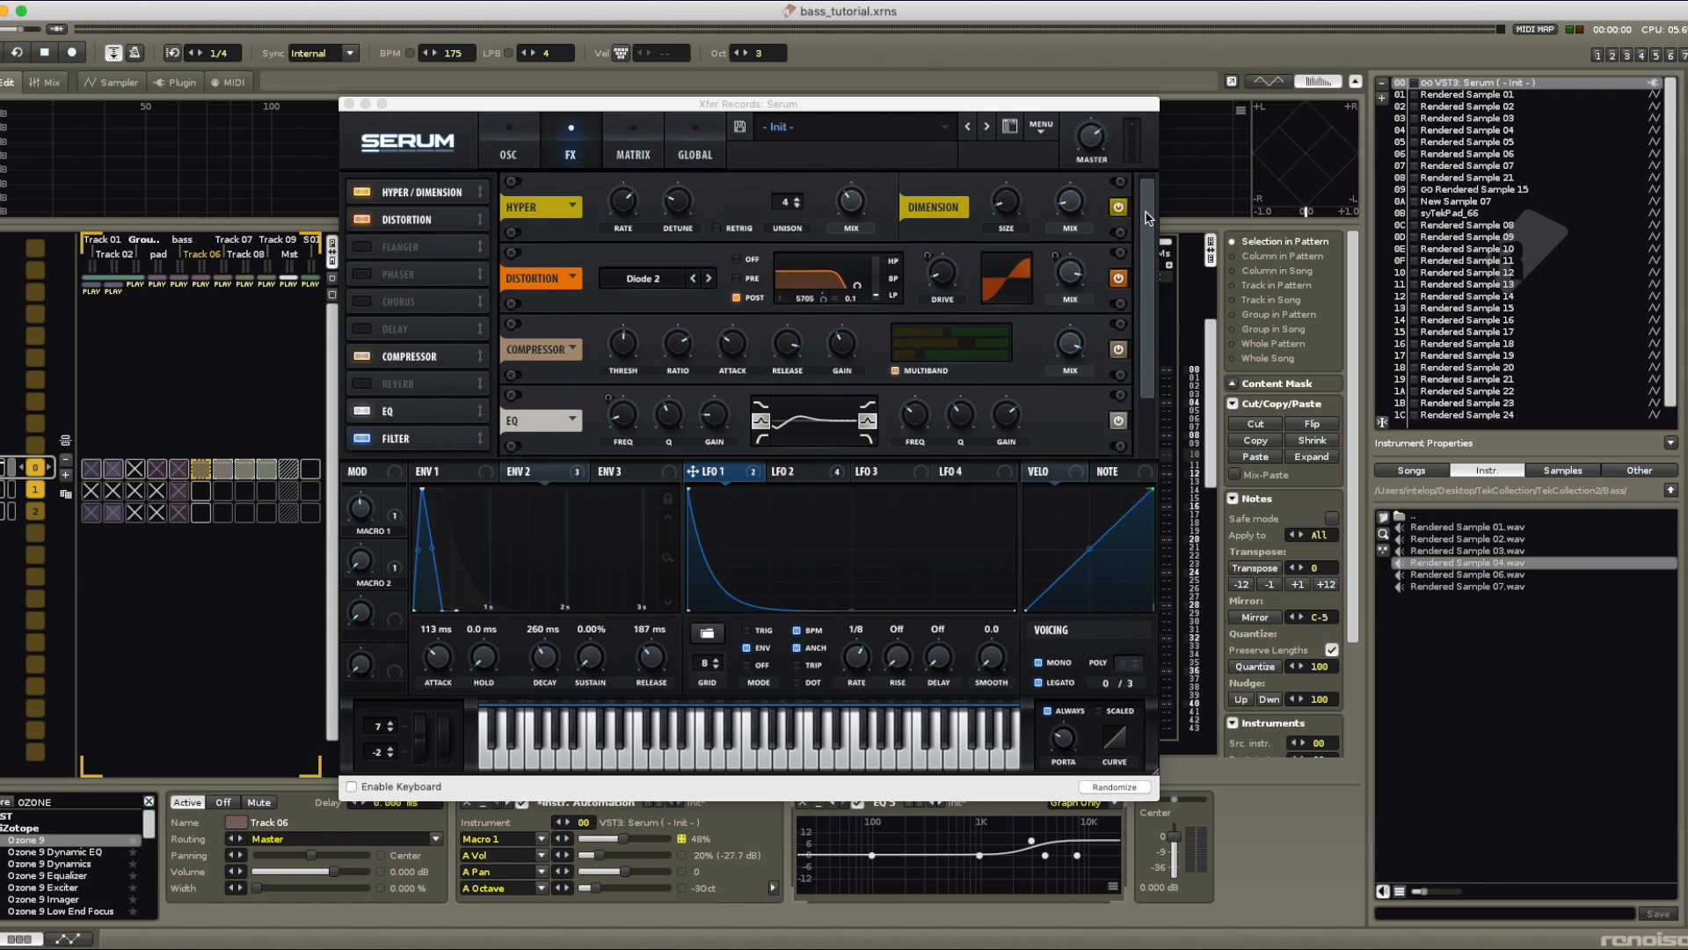
mouse_move(1146, 217)
left_mouse_down()
mouse_move(1144, 241)
mouse_move(1139, 210)
left_mouse_up()
left_click_drag(1150, 218, 1133, 176)
left_click_drag(1155, 220, 1147, 154)
left_click_drag(1152, 212, 1147, 301)
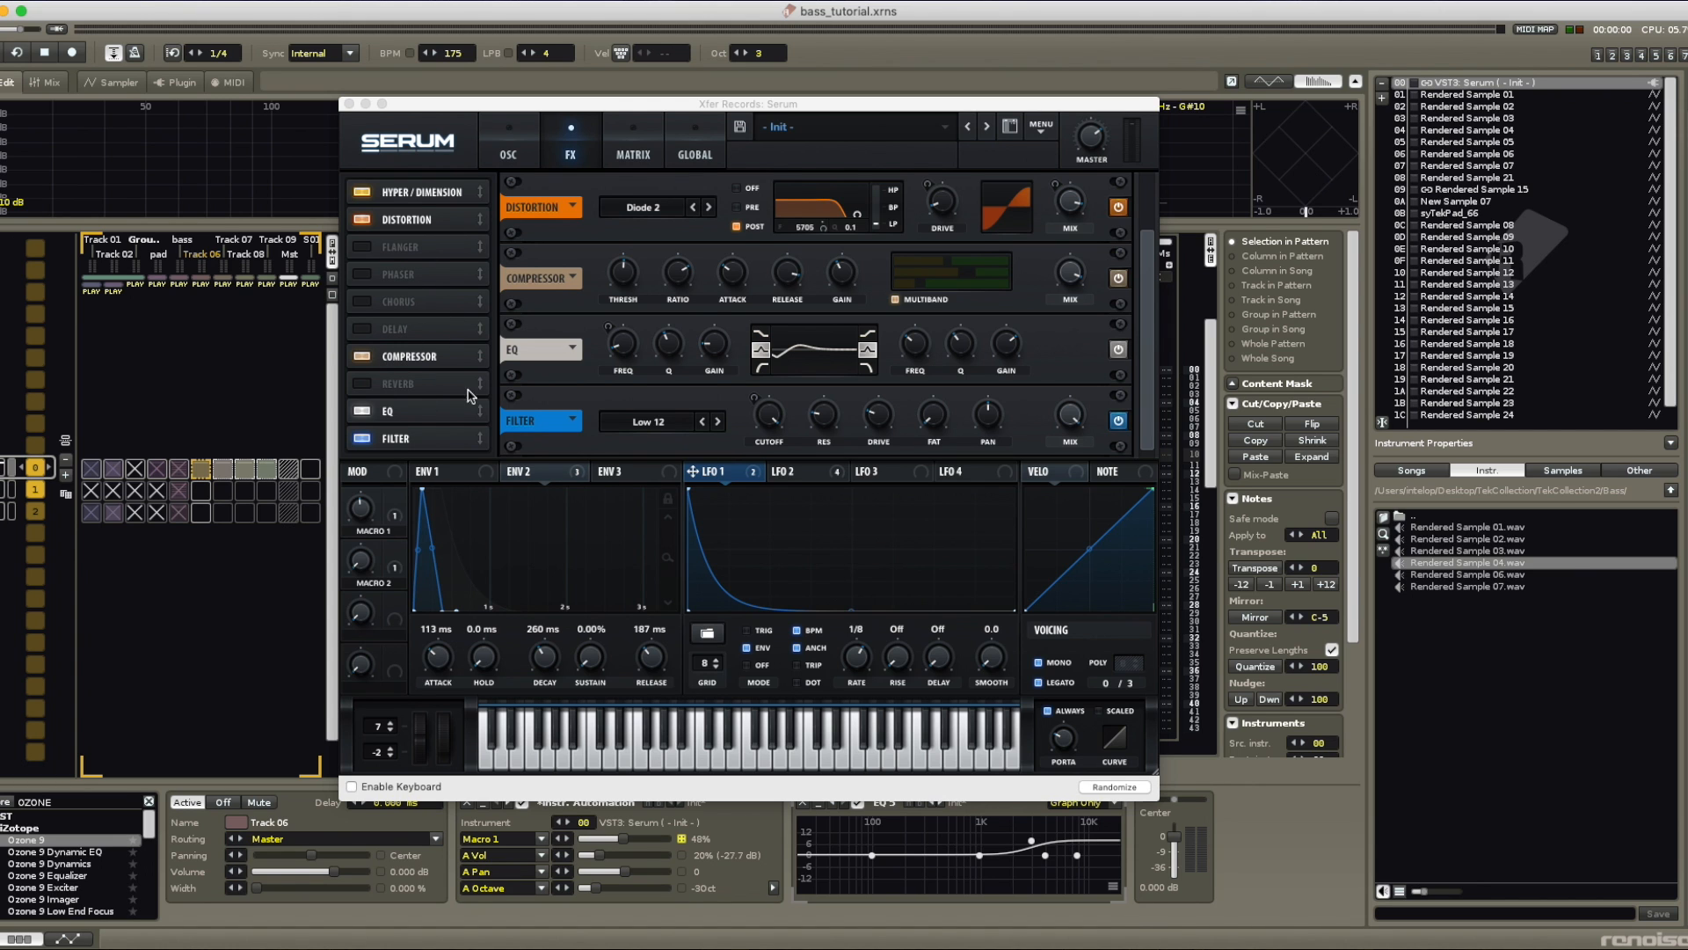
left_click_drag(1147, 312, 1139, 186)
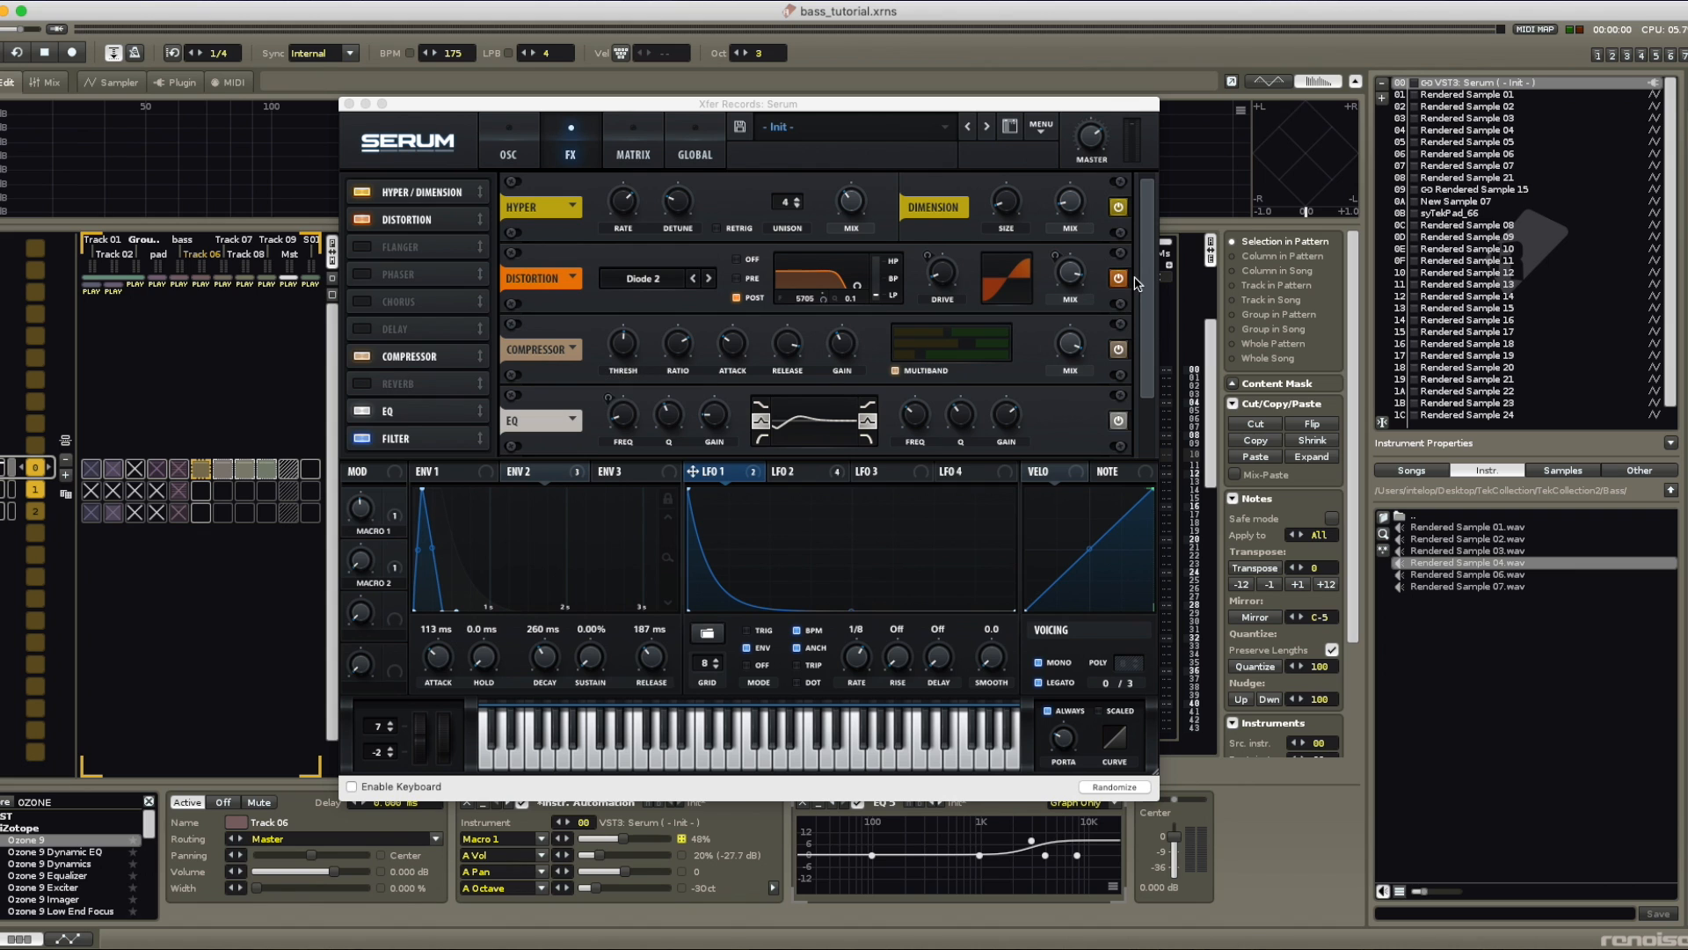
left_click_drag(1148, 276, 1147, 377)
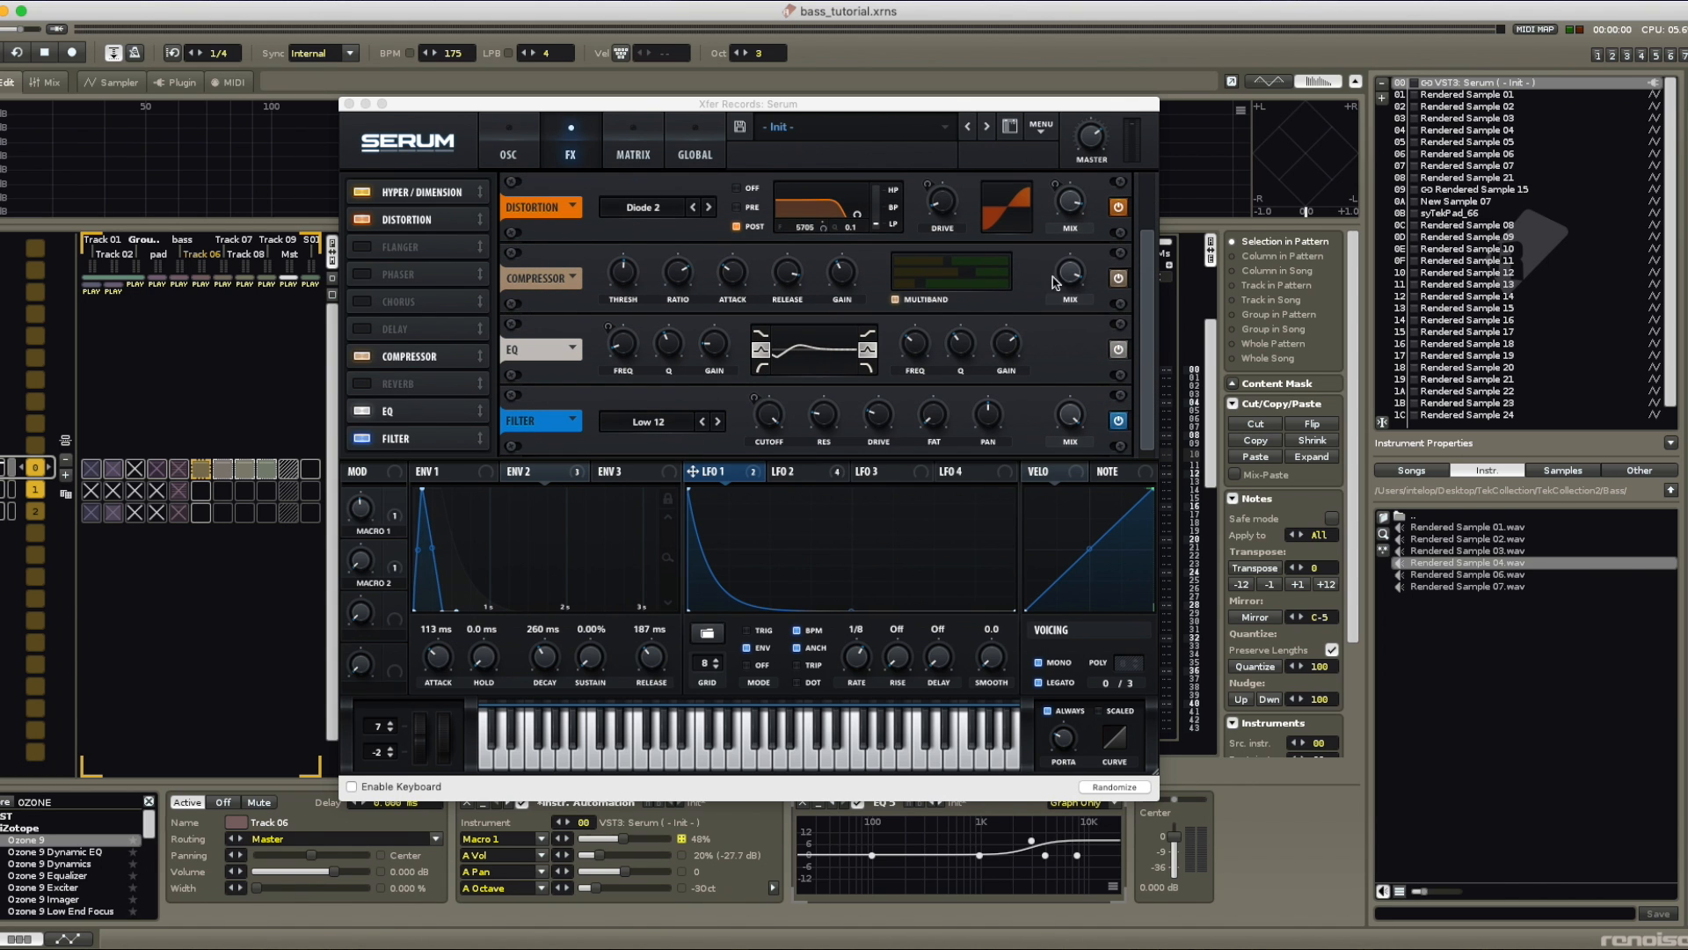
mouse_move(1142, 308)
left_mouse_down()
mouse_move(1143, 225)
mouse_move(1209, 284)
mouse_move(1152, 299)
mouse_move(1132, 199)
mouse_move(1148, 279)
left_mouse_up()
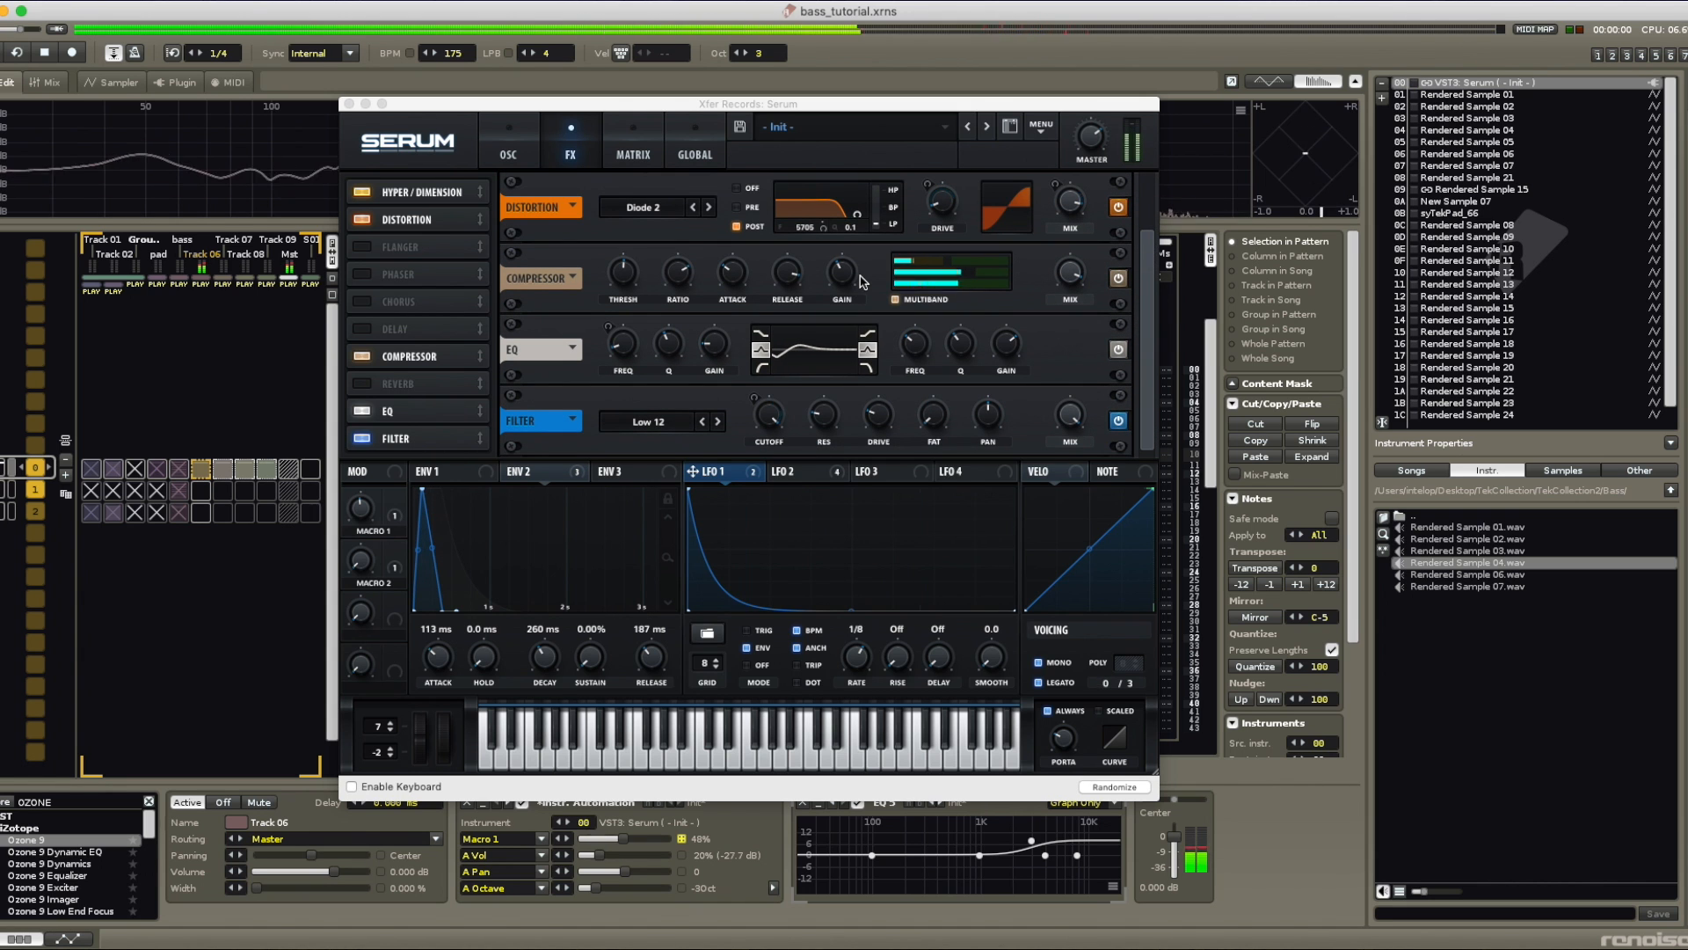
left_click_drag(1148, 302, 1144, 215)
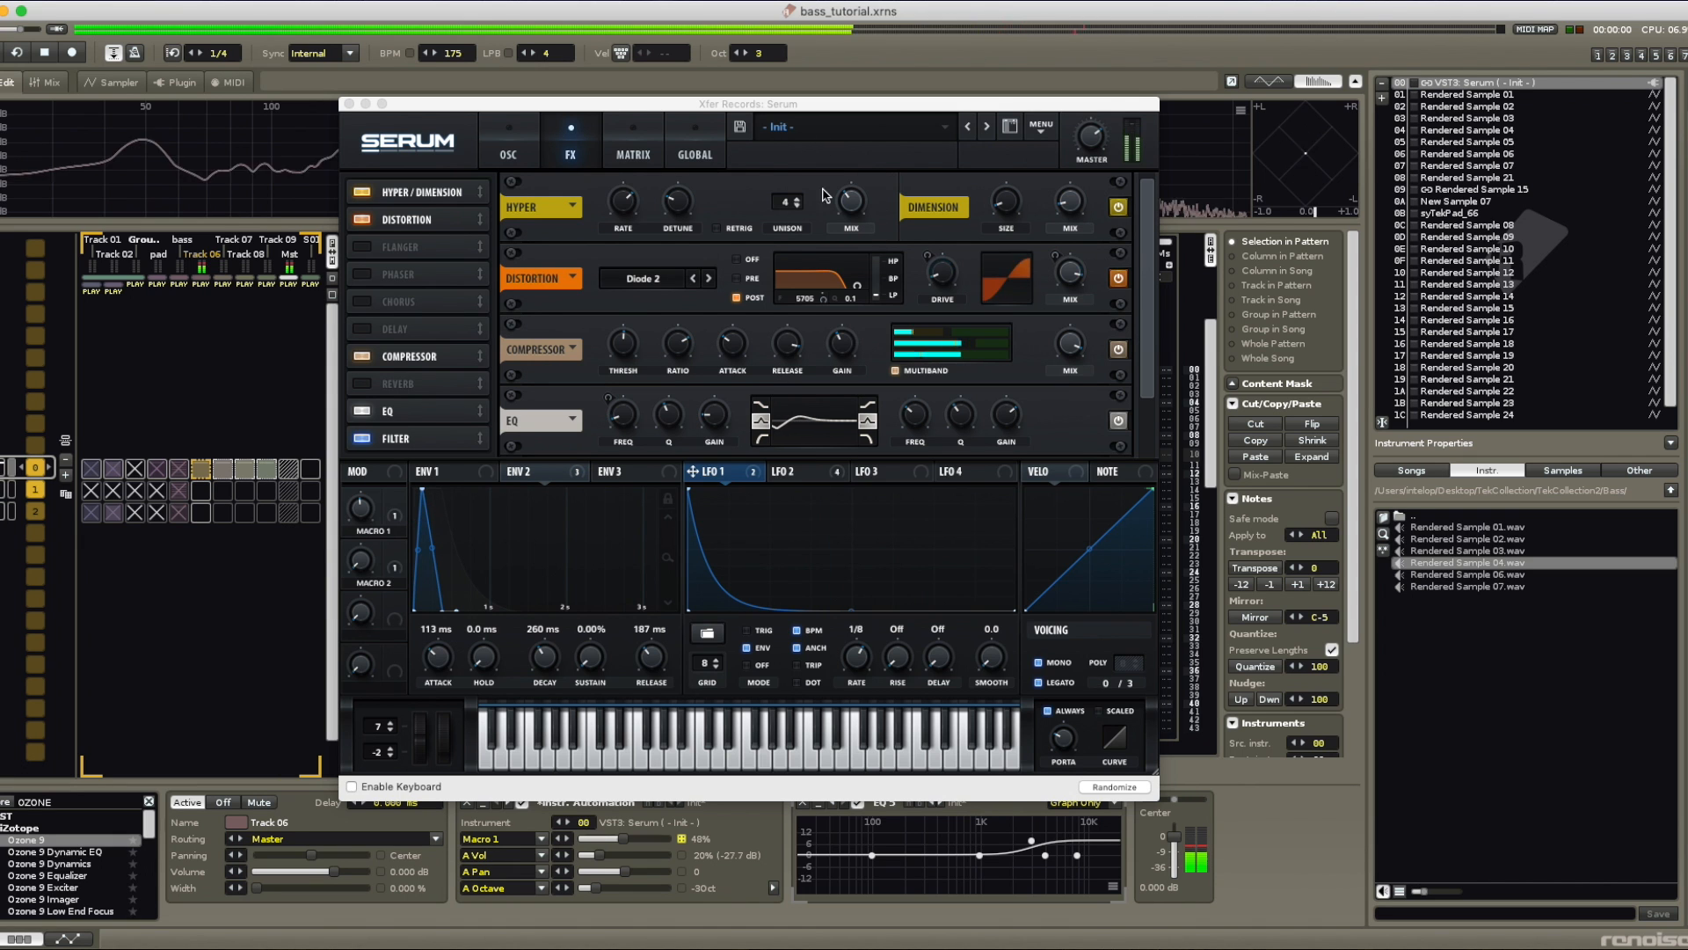
Step: Examine the source, amount and destination of the assignments in the modulation matrix
left_click(630, 142)
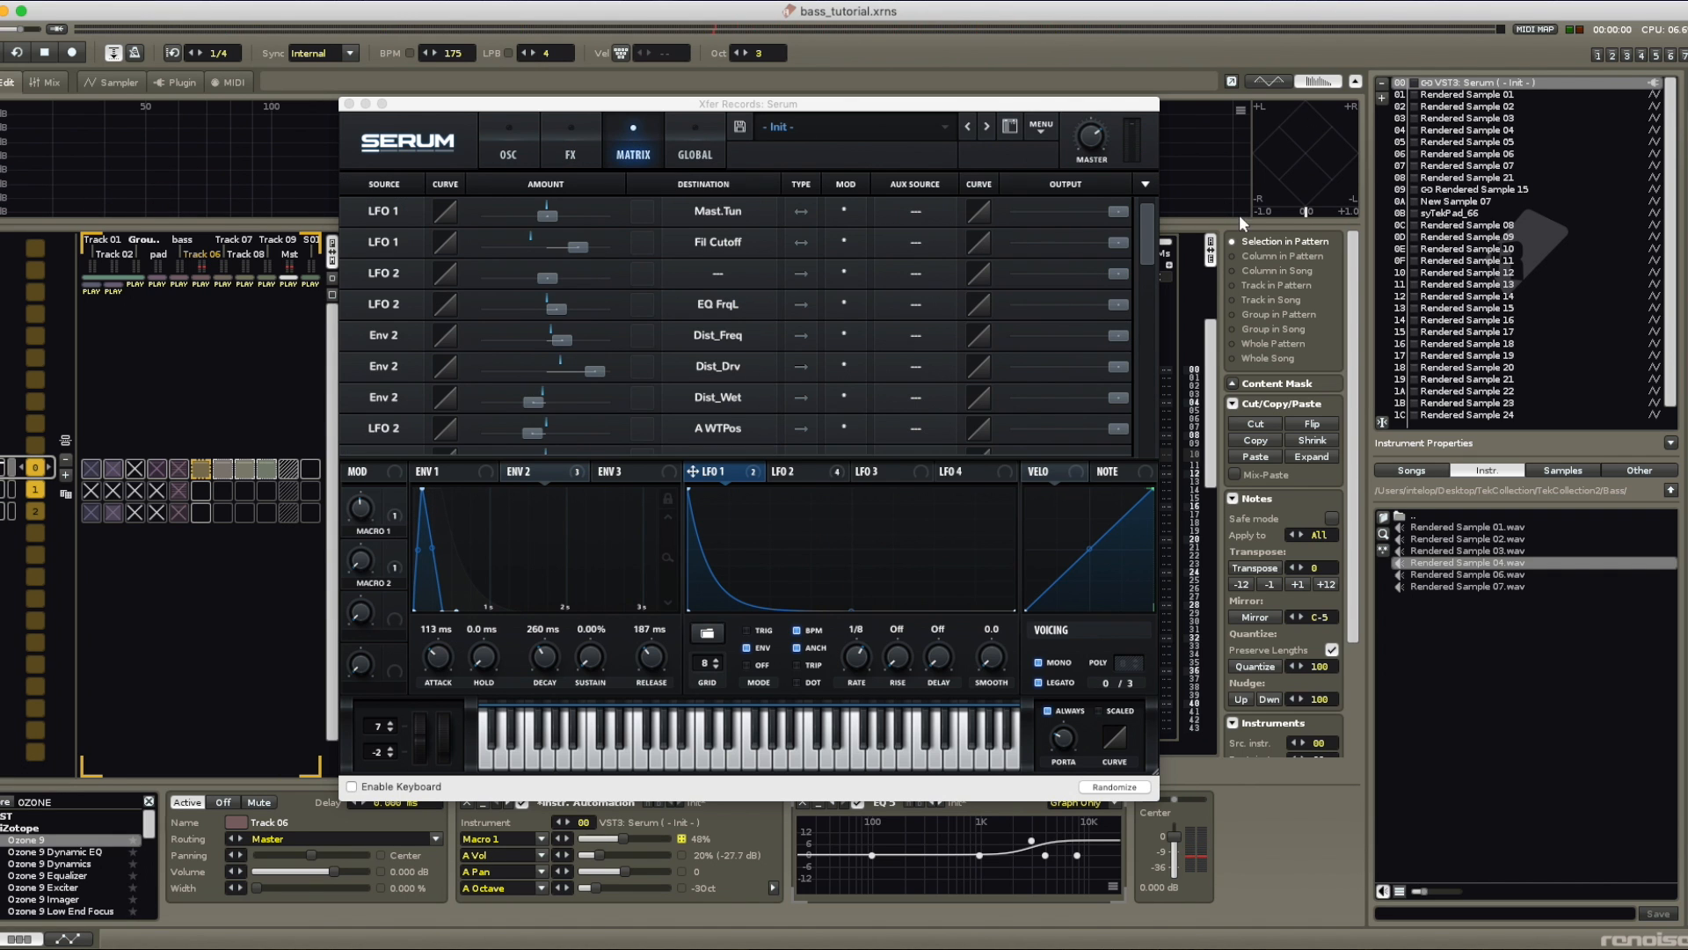
left_click_drag(1148, 217, 1145, 255)
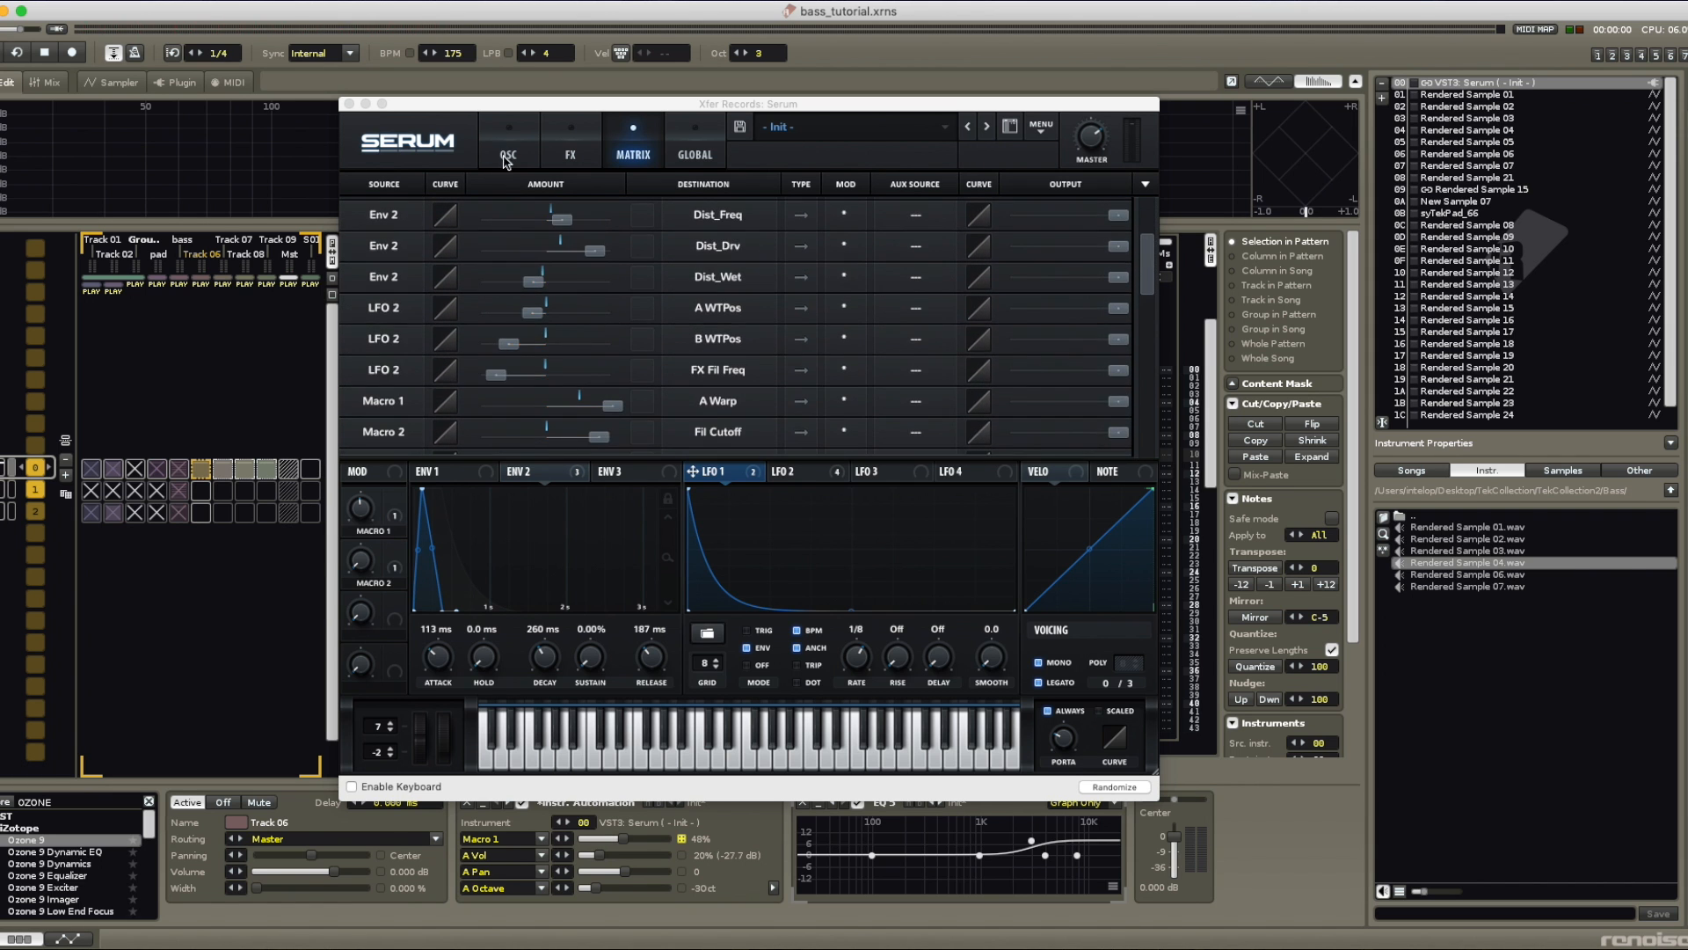
Step: Return to the oscillator page and view oscillator A's warp modes, leaving FM (From B) selected
left_click(507, 145)
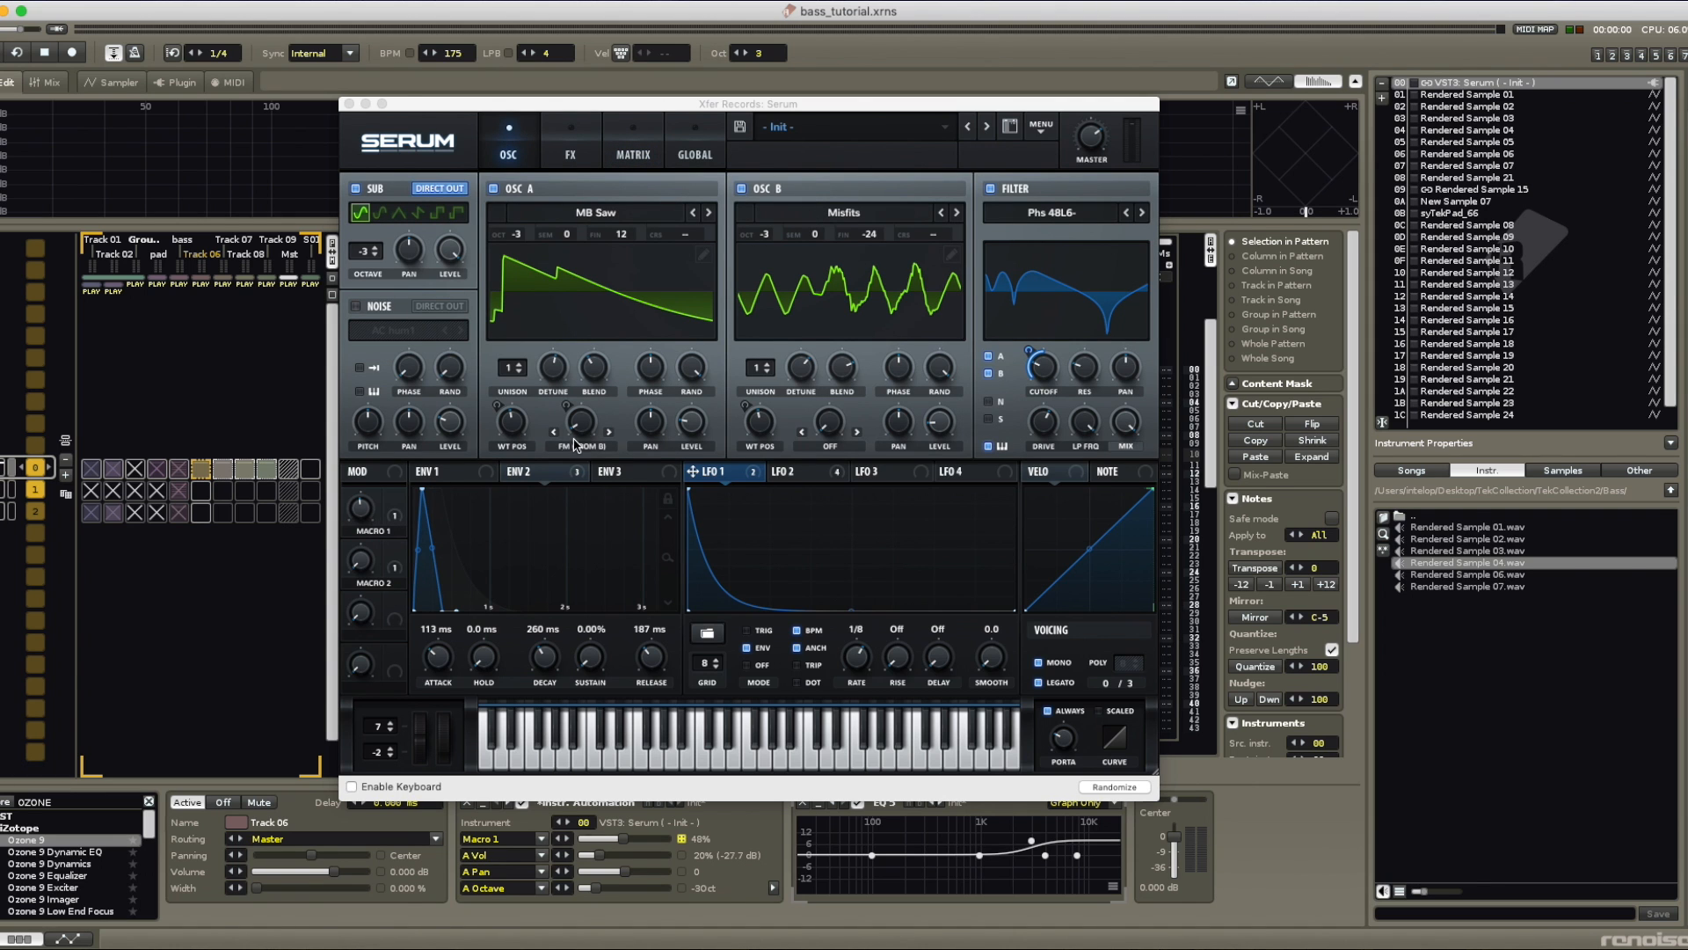
mouse_move(587, 428)
left_click(582, 449)
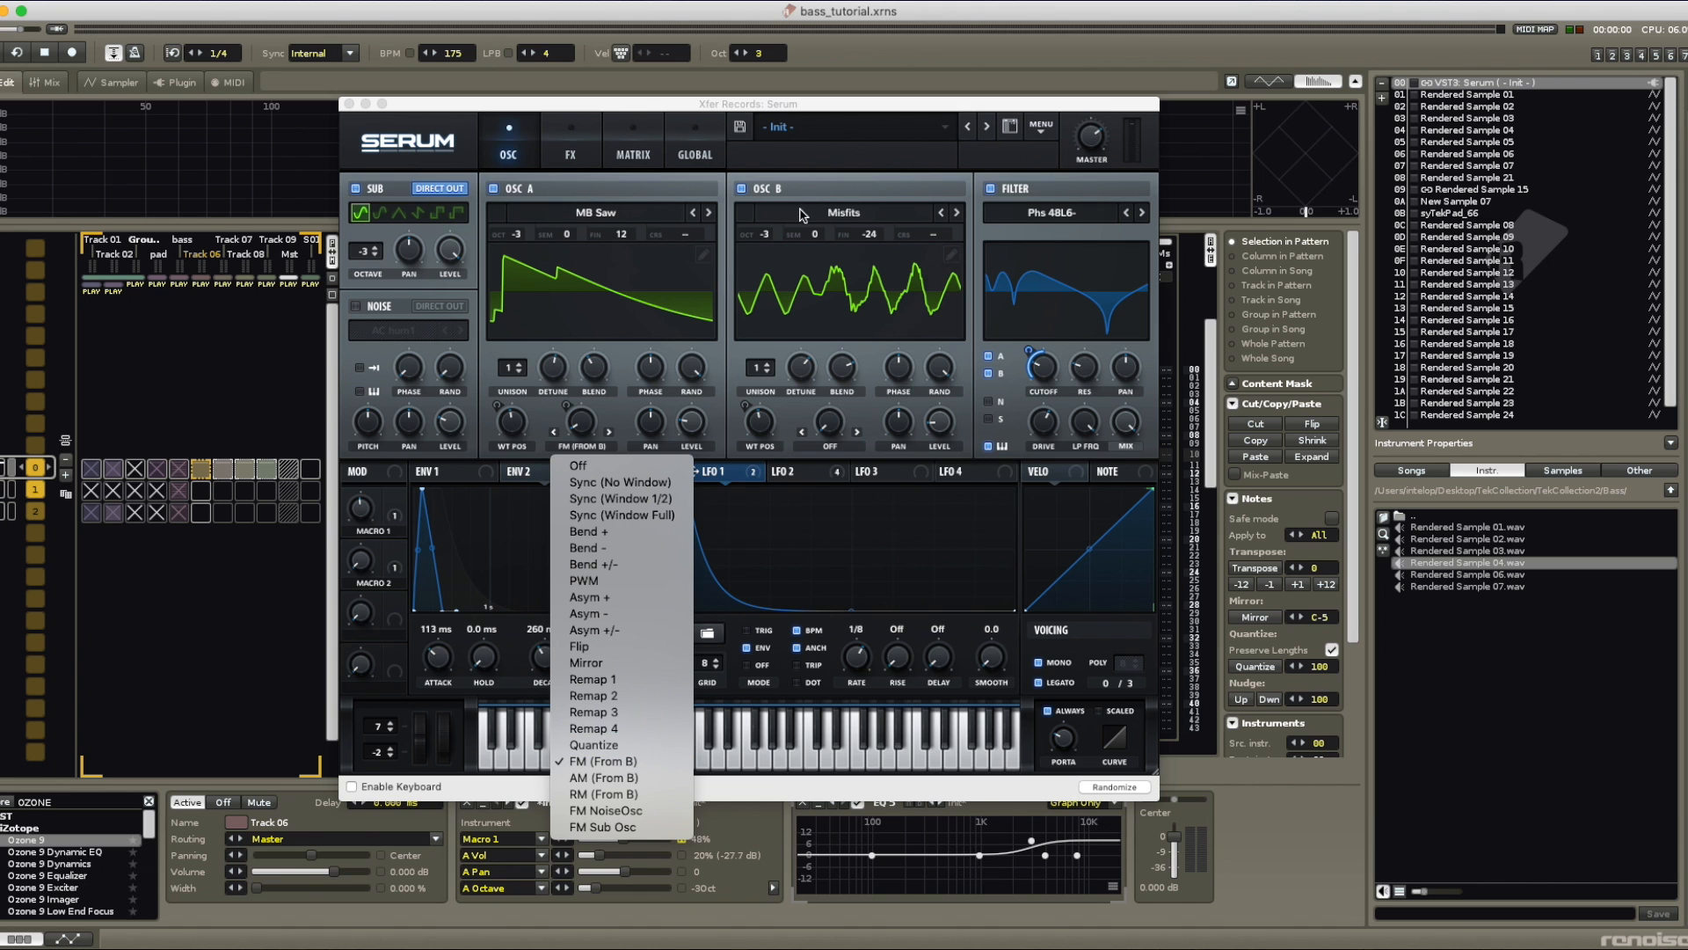
left_click(773, 195)
Step: Turn Macro 1 back and forth to check its link to the track's Instr. Automation device, repositioning the Serum window
mouse_move(368, 512)
left_mouse_down()
mouse_move(374, 500)
mouse_move(383, 530)
left_mouse_up()
left_click_drag(545, 99, 916, 94)
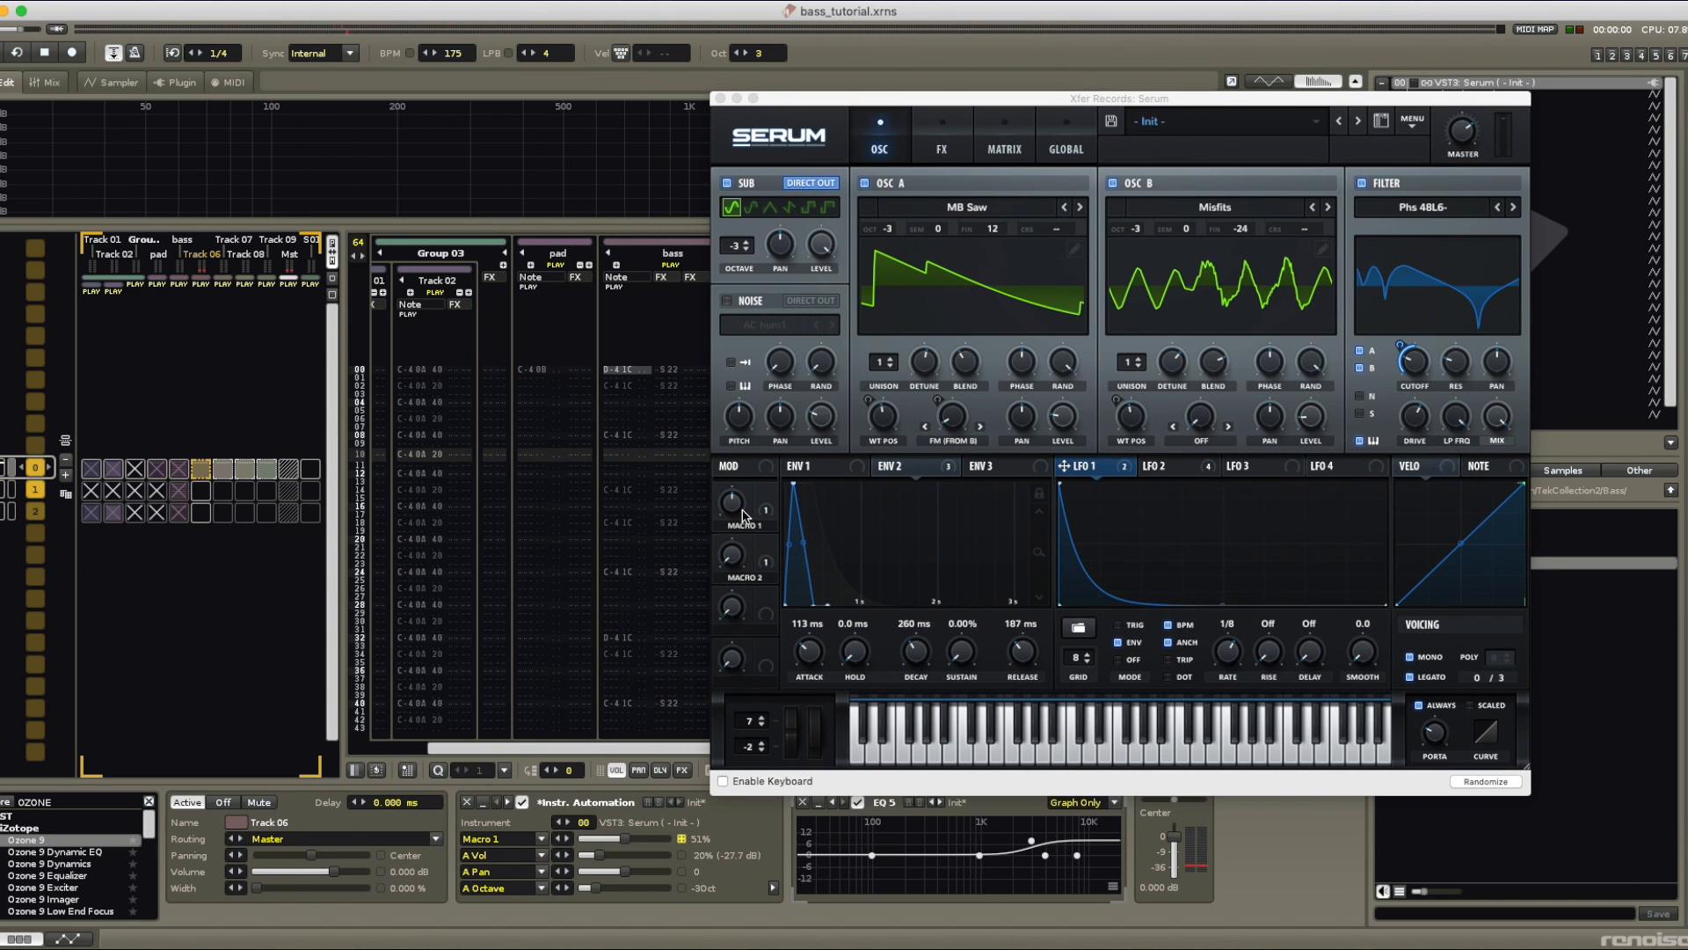
left_click_drag(741, 515, 767, 557)
left_click_drag(819, 99, 620, 73)
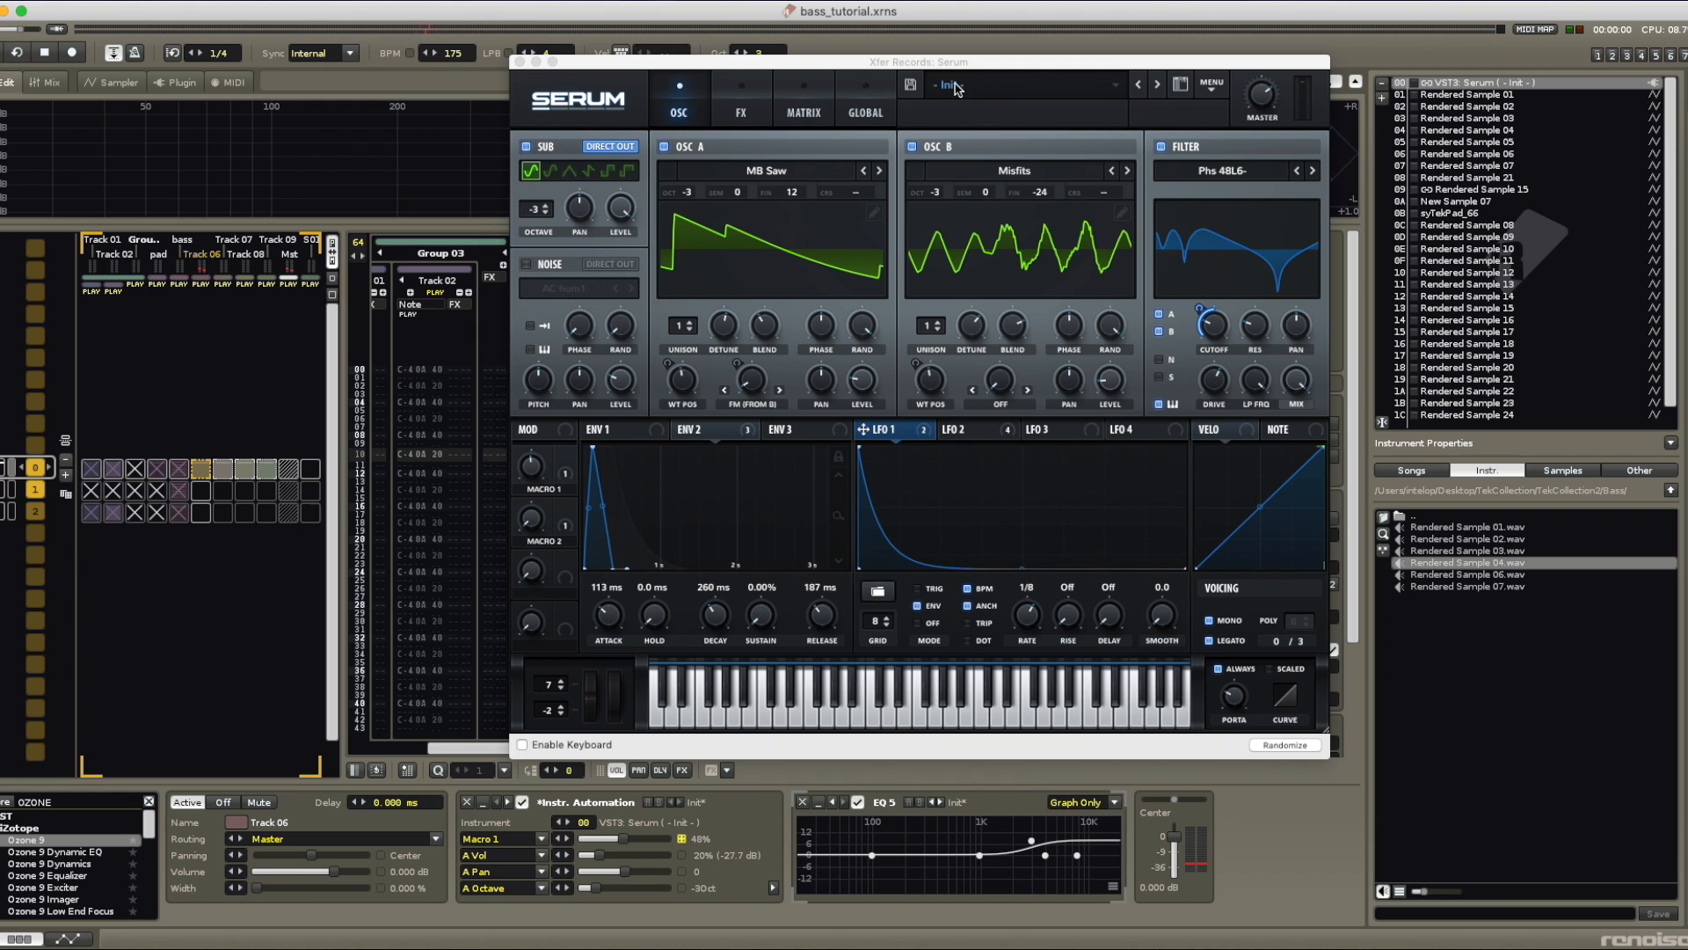
Step: Reposition the Serum window and step oscillator A through neighbouring wavetables, including MsAw and Mellow But Instable
left_click_drag(695, 63, 645, 80)
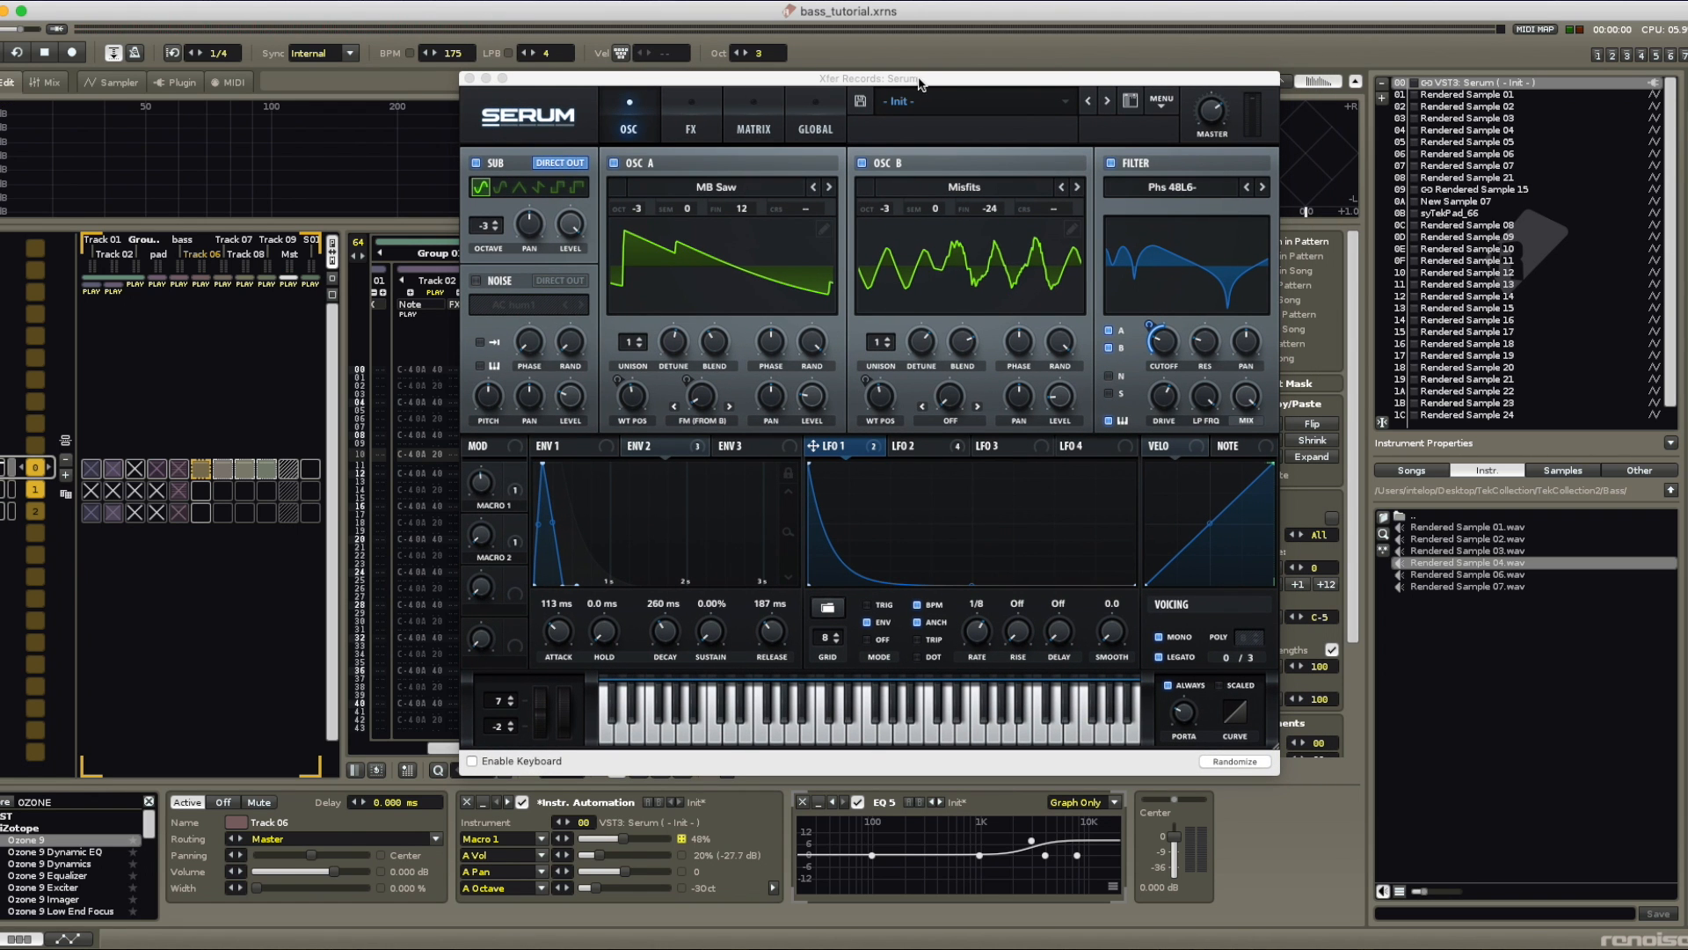
left_click_drag(922, 83, 868, 130)
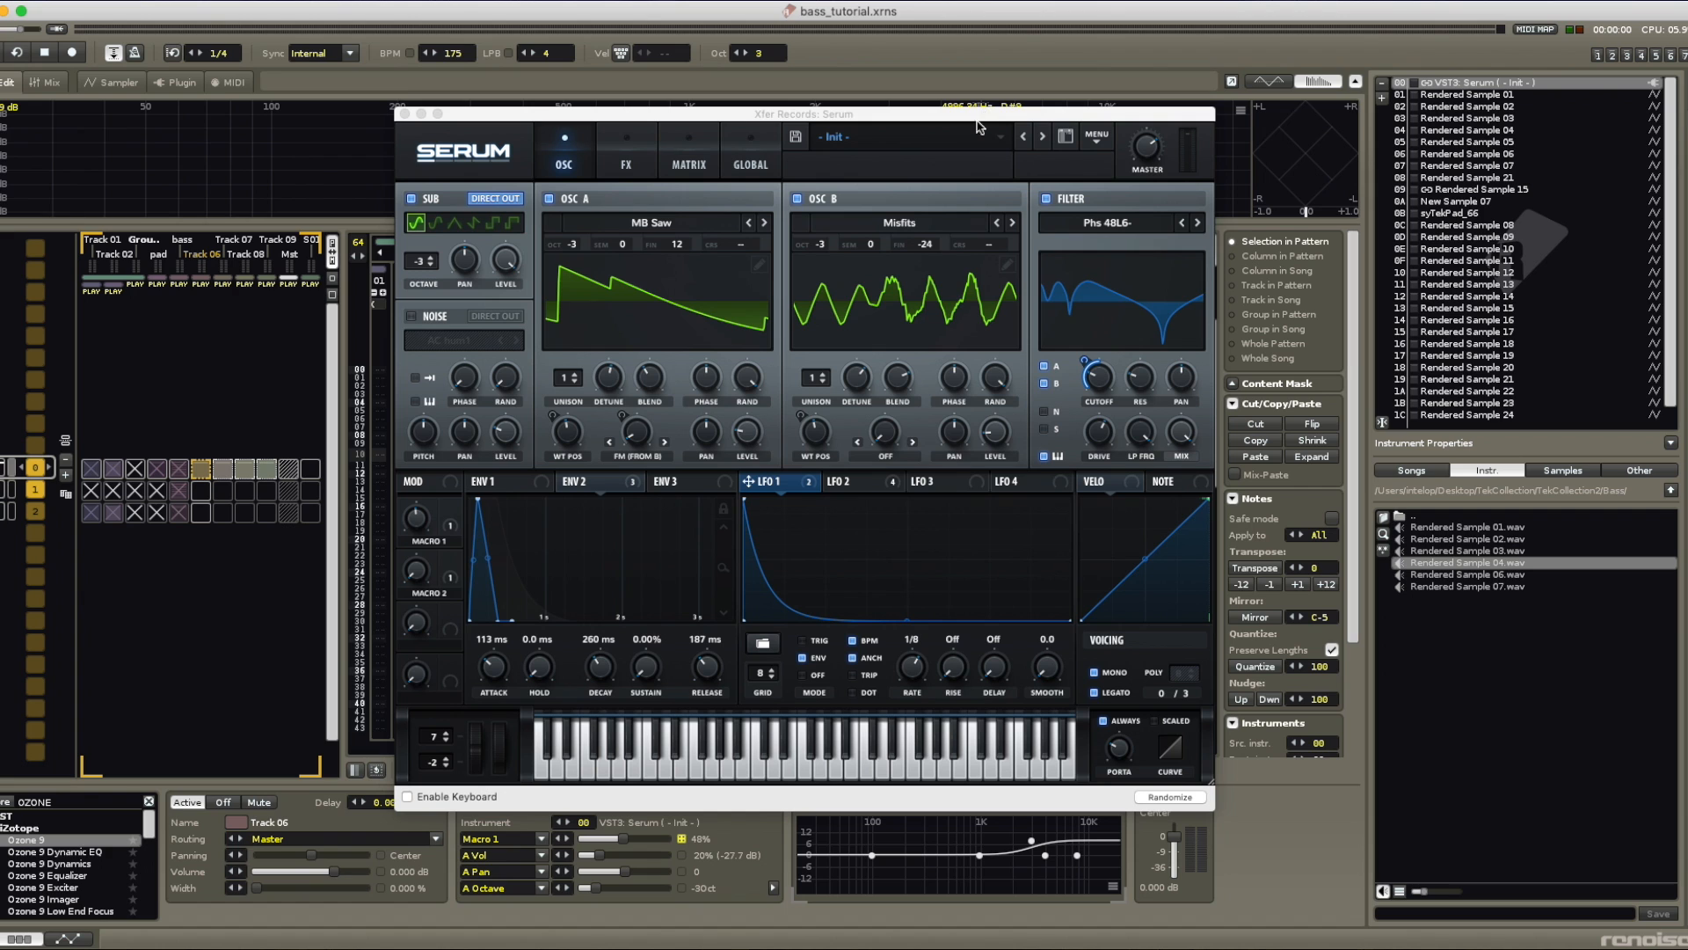
left_click(765, 225)
left_click(766, 224)
left_click(750, 225)
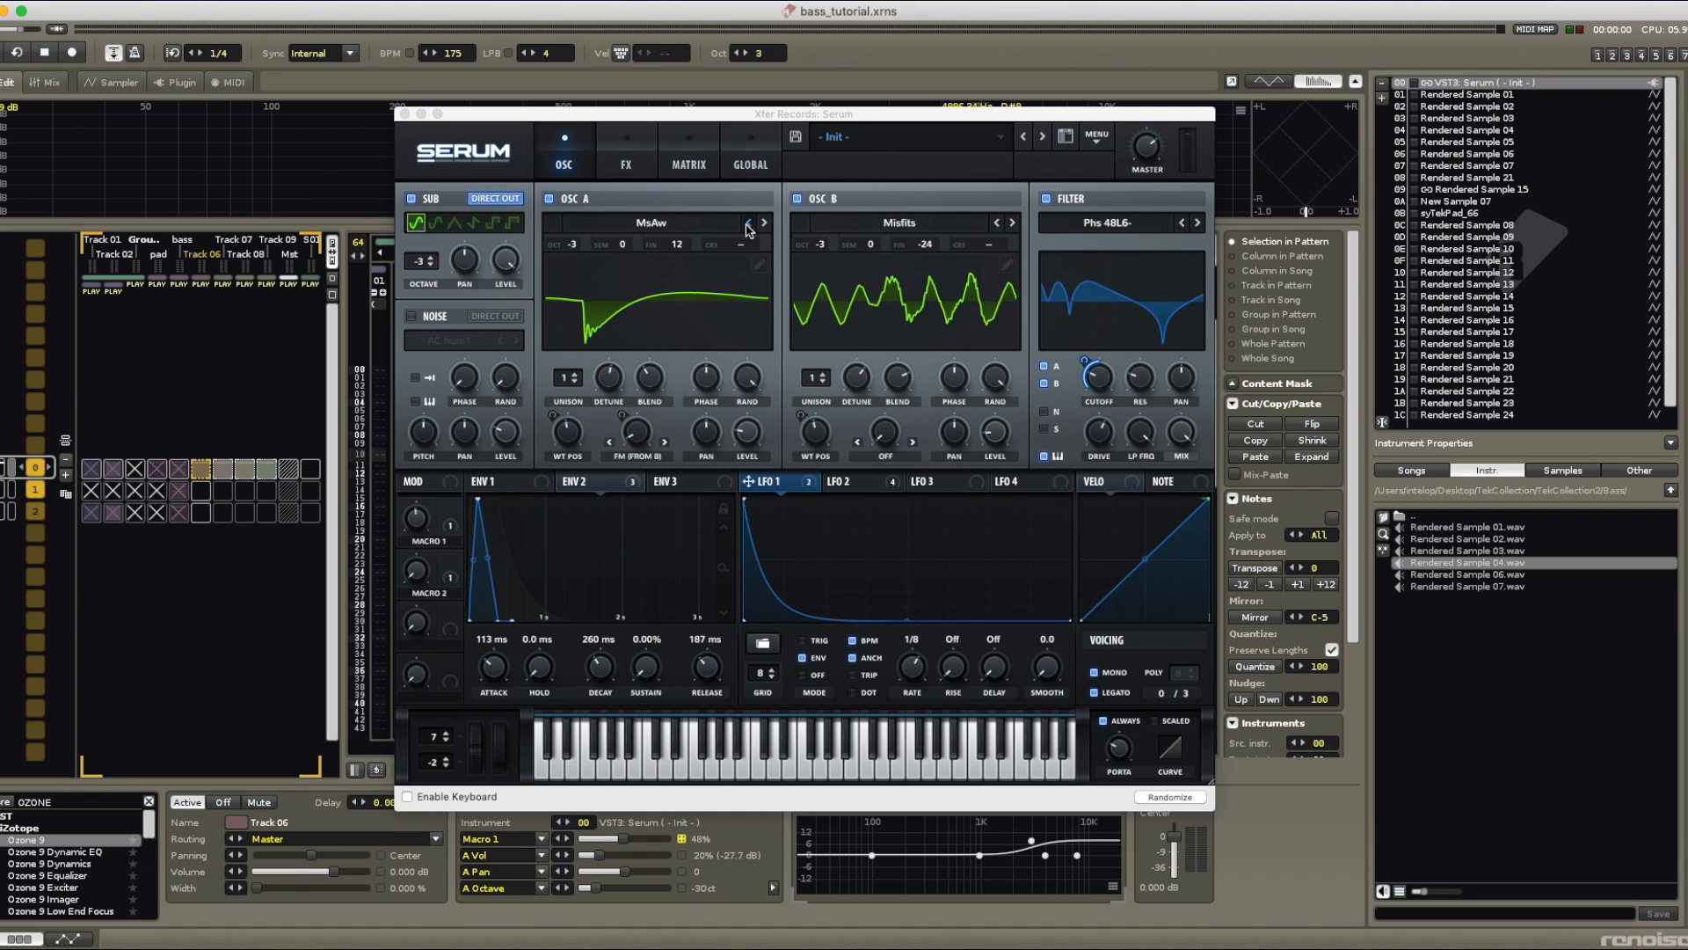
left_click(749, 225)
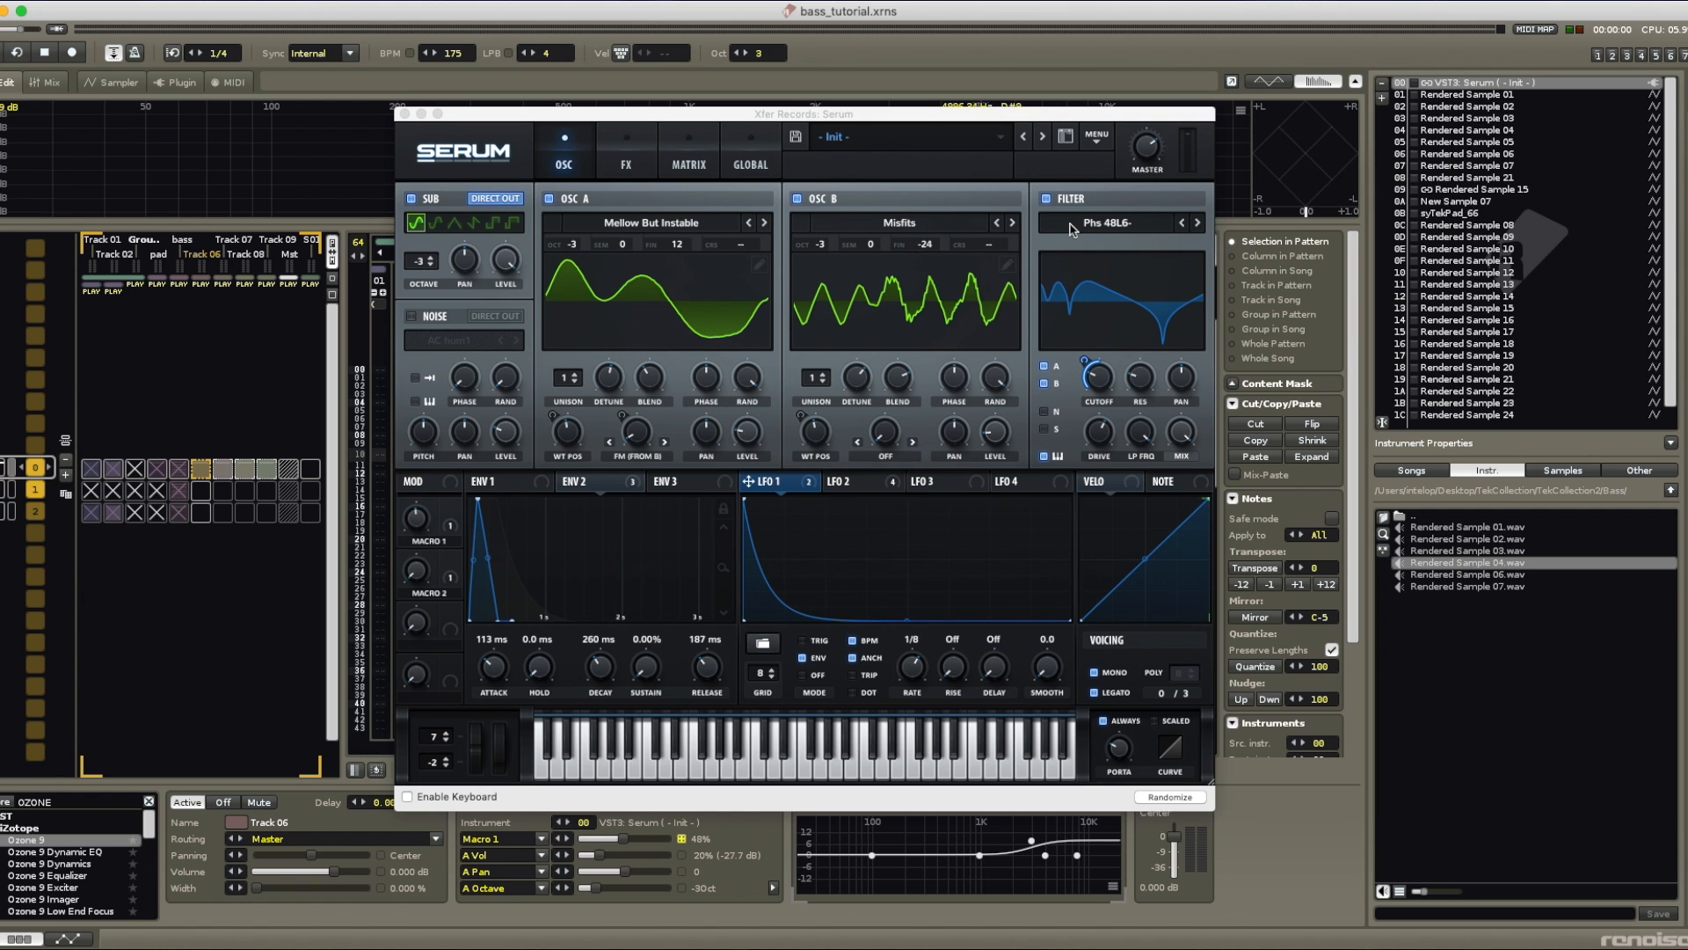
left_click(765, 224)
Step: Try other wavetables such as PWM Electro in oscillator B, then return it to Misfits
left_click(1014, 225)
left_click(1013, 226)
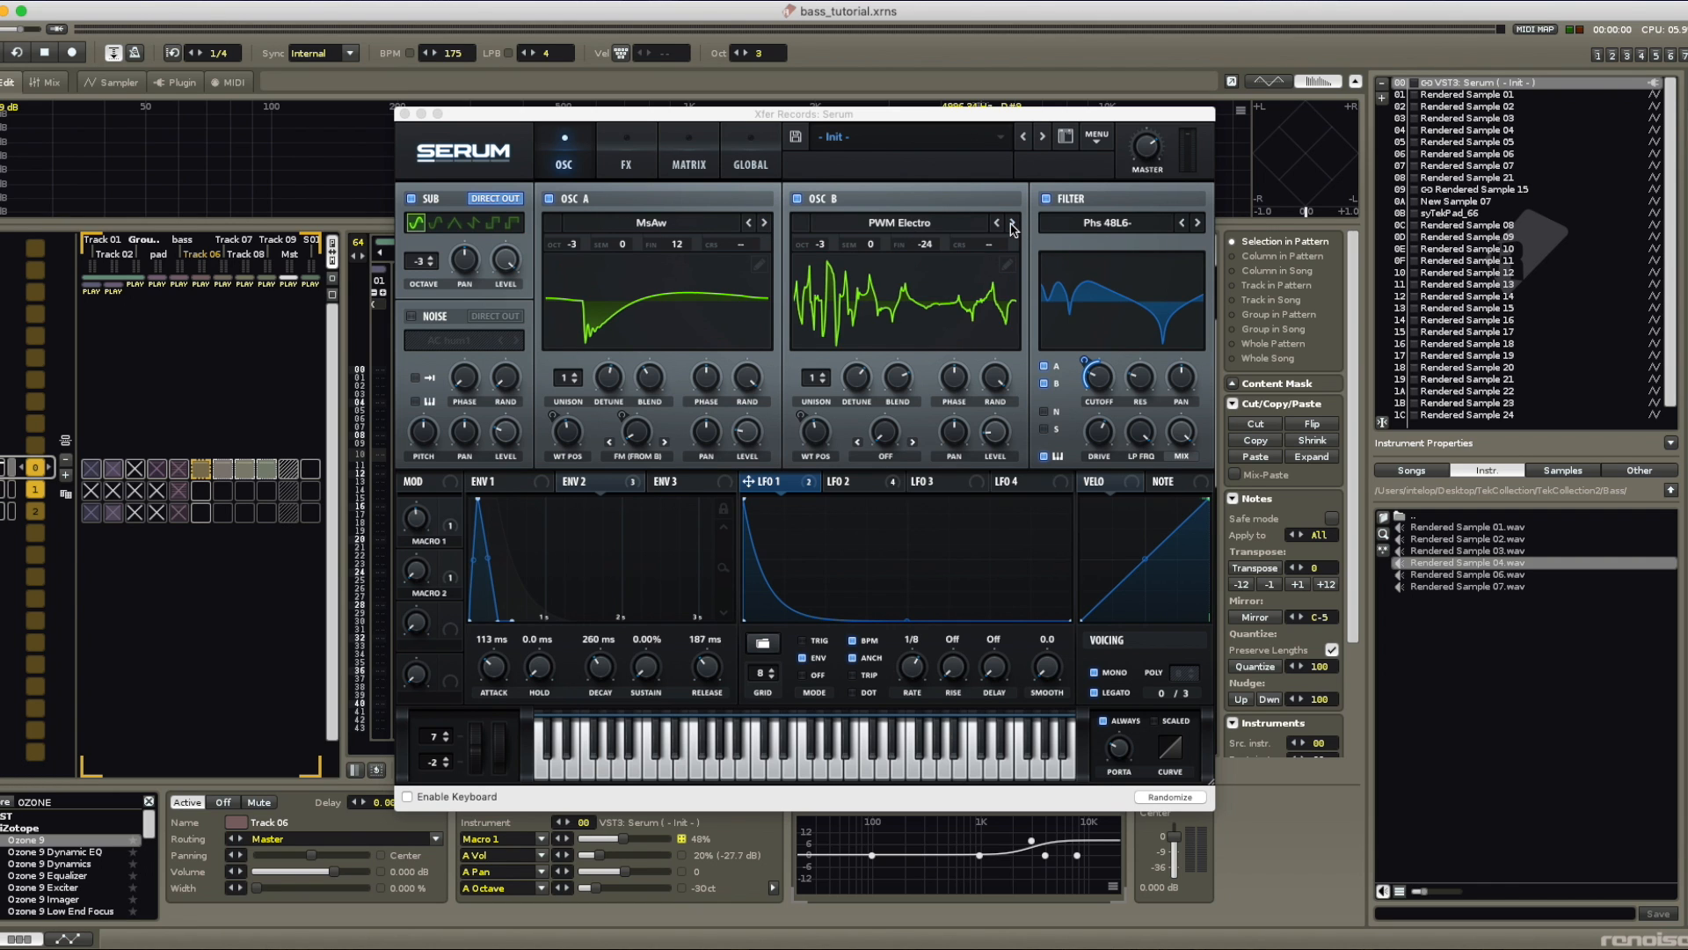
left_click(998, 224)
left_click(998, 224)
left_click(998, 223)
left_click(998, 224)
Step: Cycle back through oscillator A's wavetables and restore MB Saw
left_click(750, 225)
left_click(749, 224)
left_click(749, 224)
left_click(750, 224)
left_click(749, 224)
left_click(764, 224)
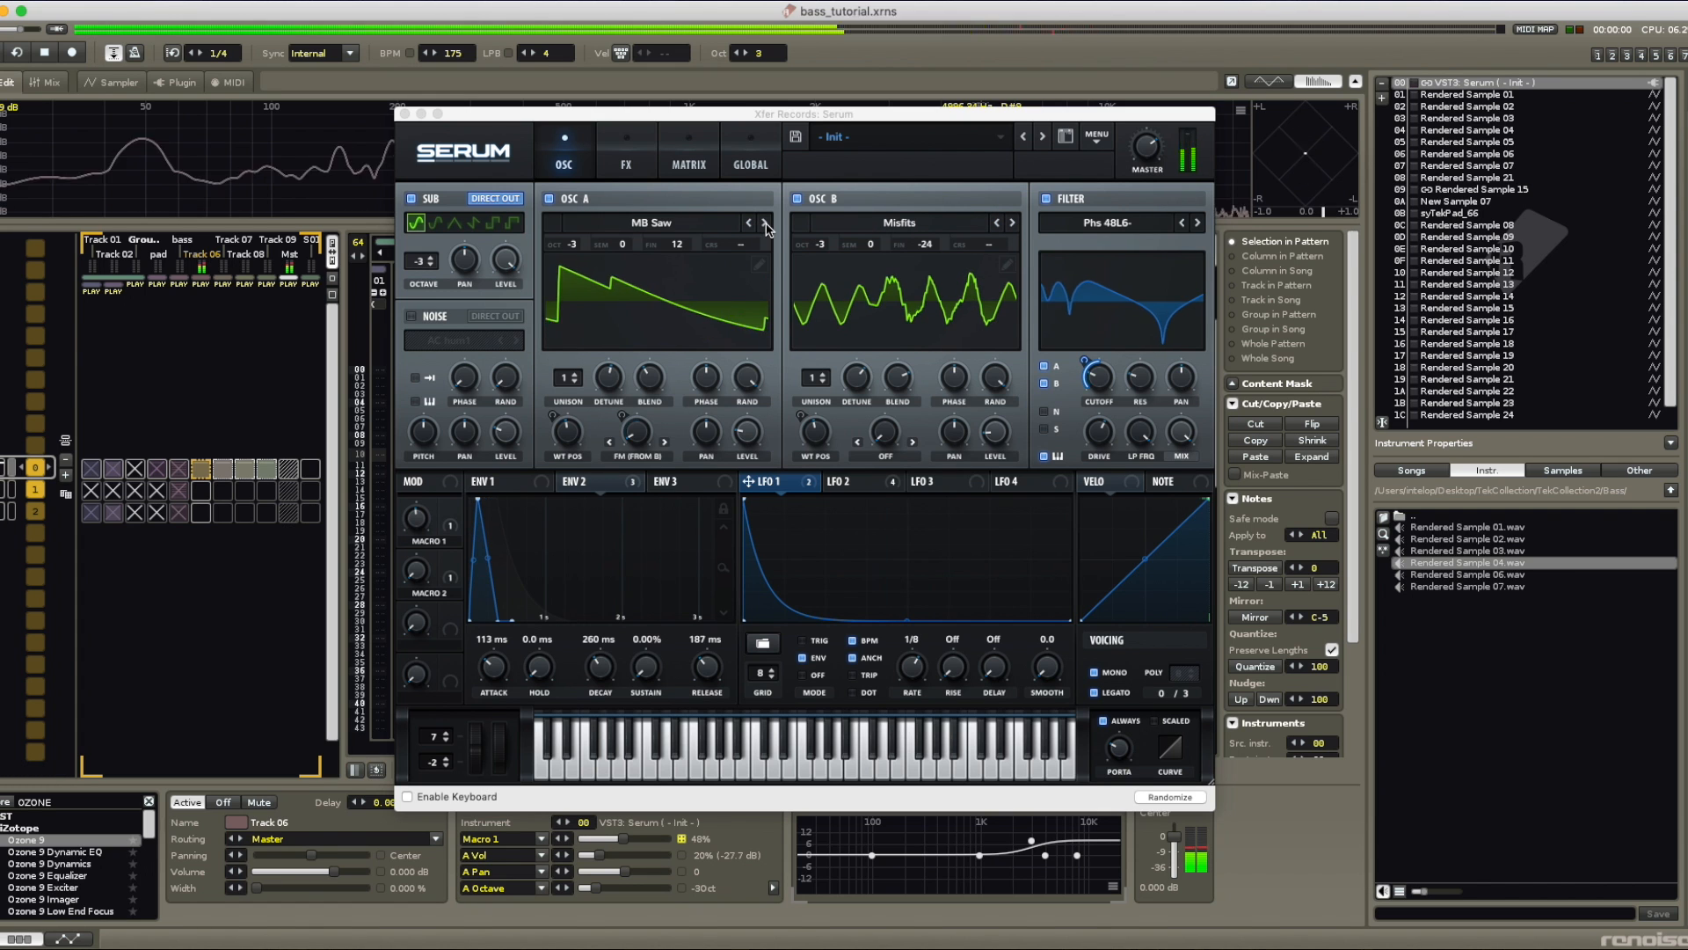
Step: Nudge Macro 1 to 46%, close the Serum editor, and solo Track 06 with the cursor on its first note
left_click_drag(420, 523, 420, 526)
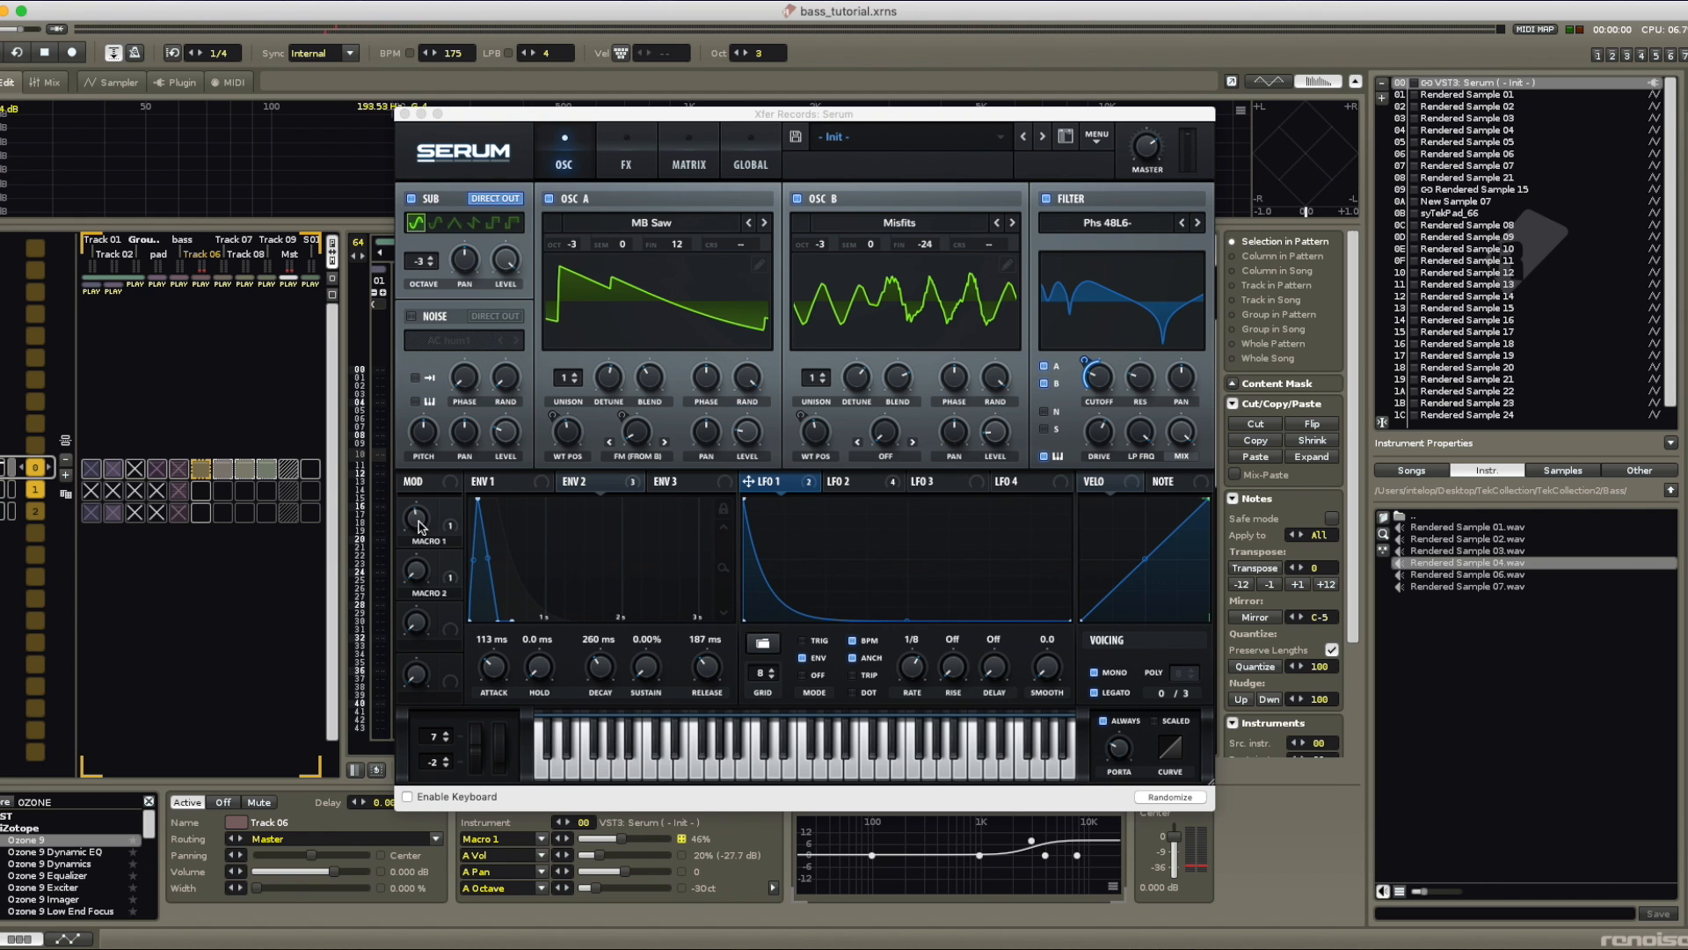
left_click(405, 113)
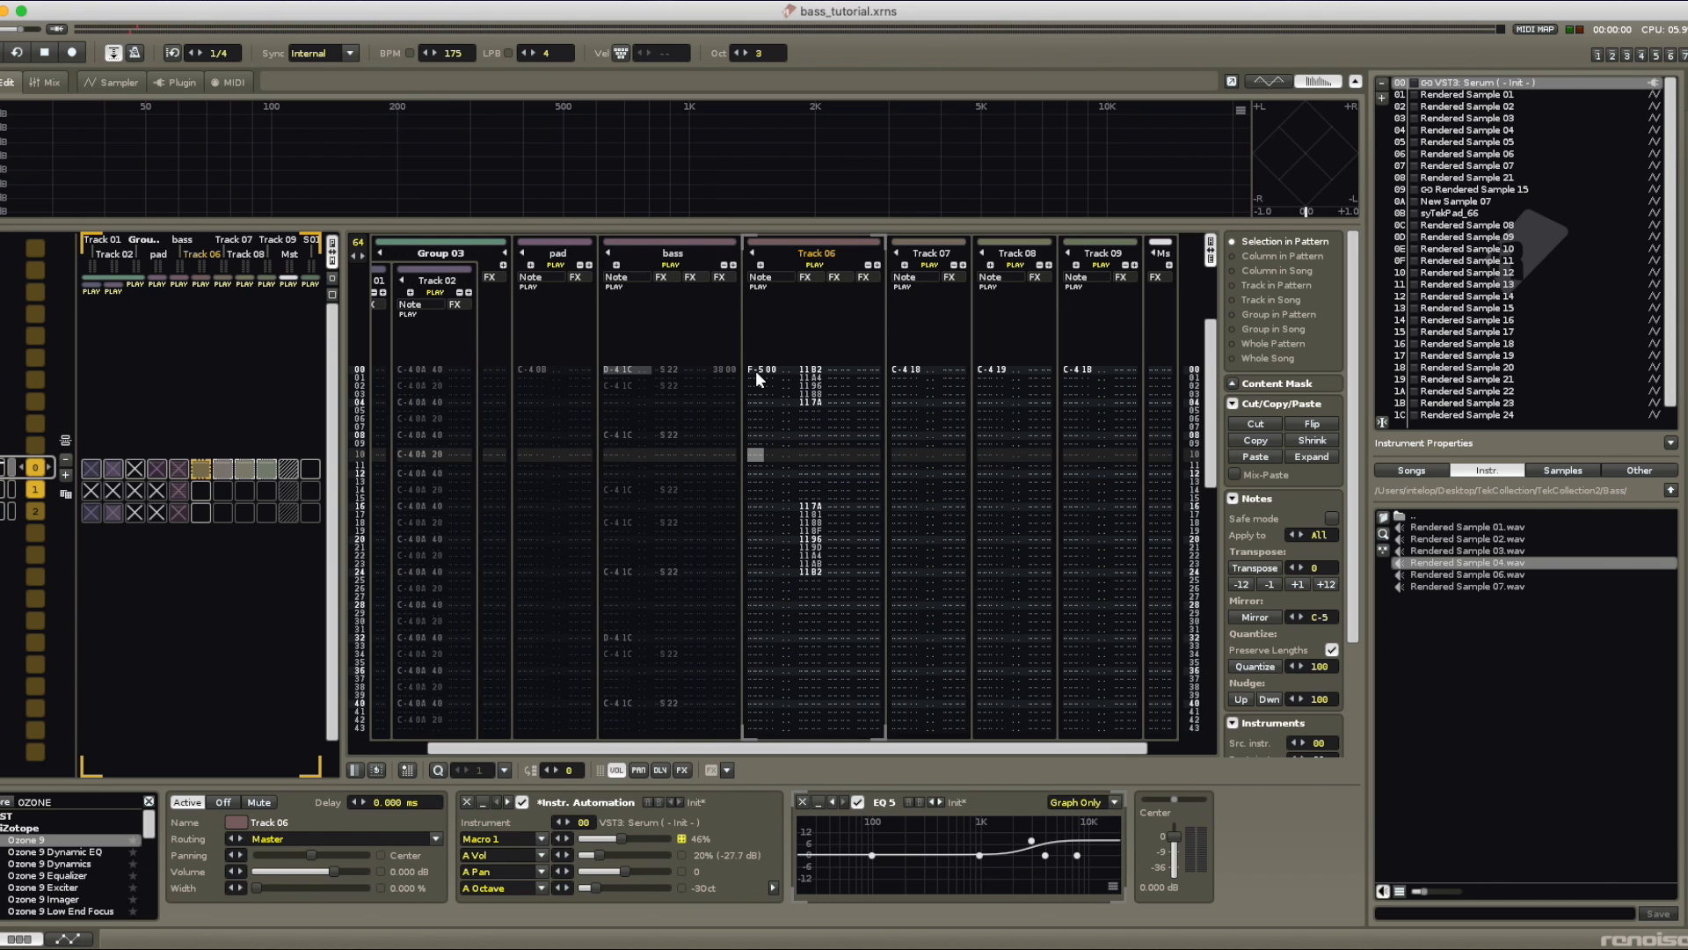
right_click(814, 265)
left_click(758, 367)
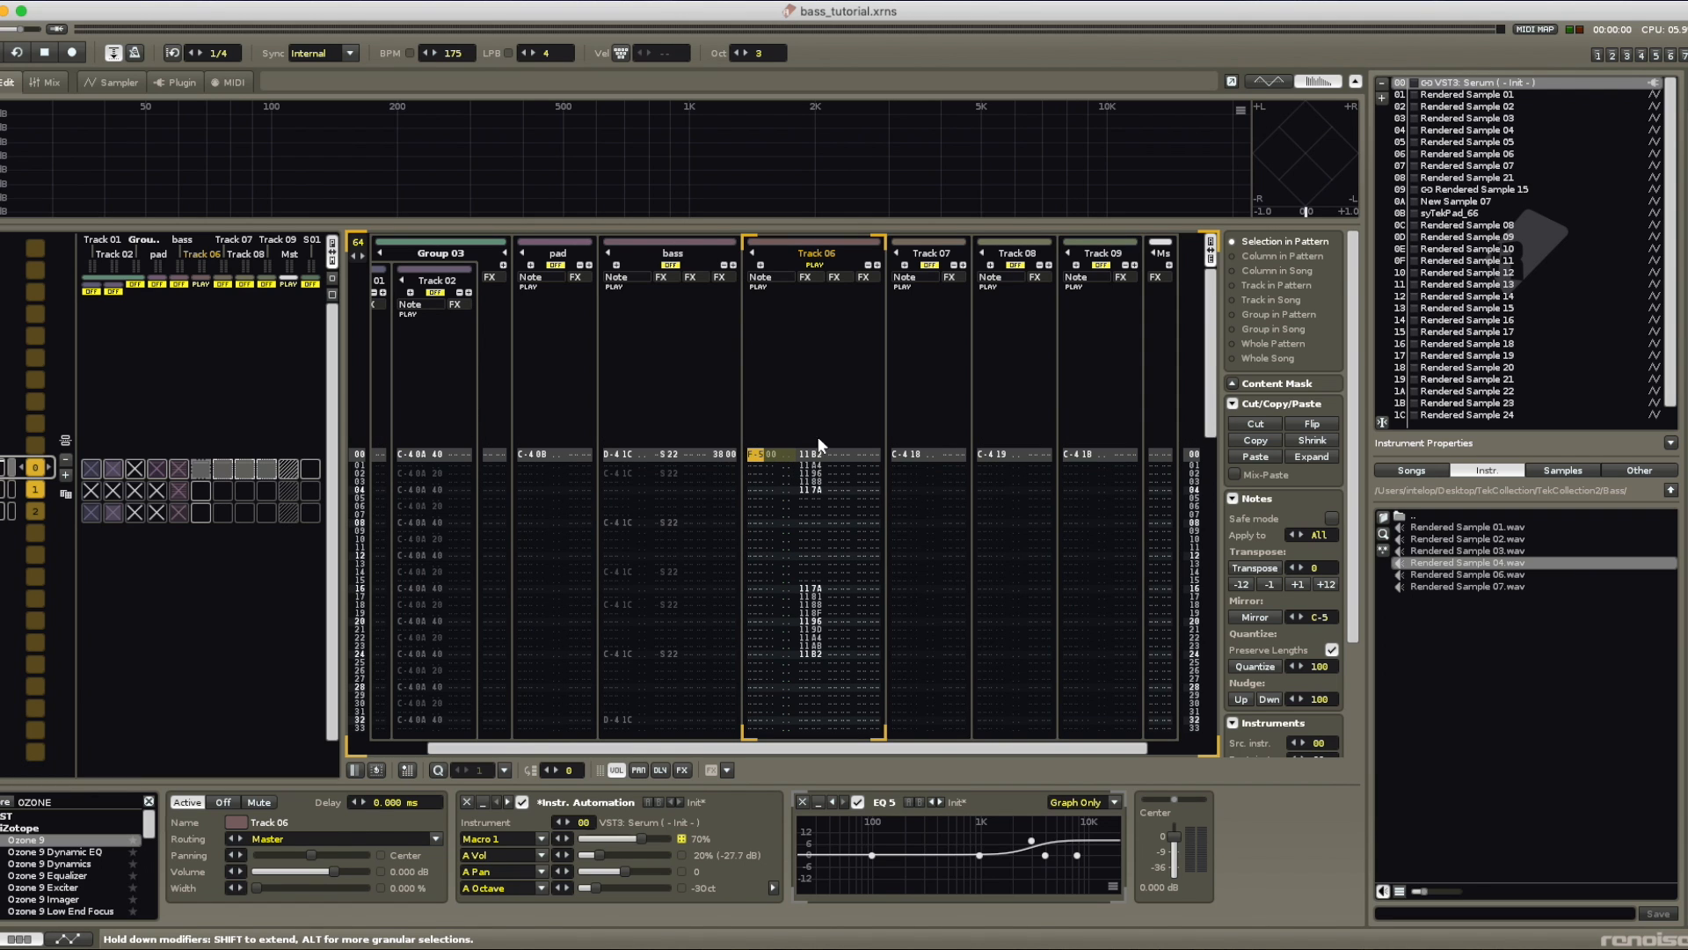
Step: Highlight the Macro 1 effect commands on lines 00 to 04 of Track 06 and play the pattern to hear their effect
left_click_drag(812, 459, 819, 508)
key("space")
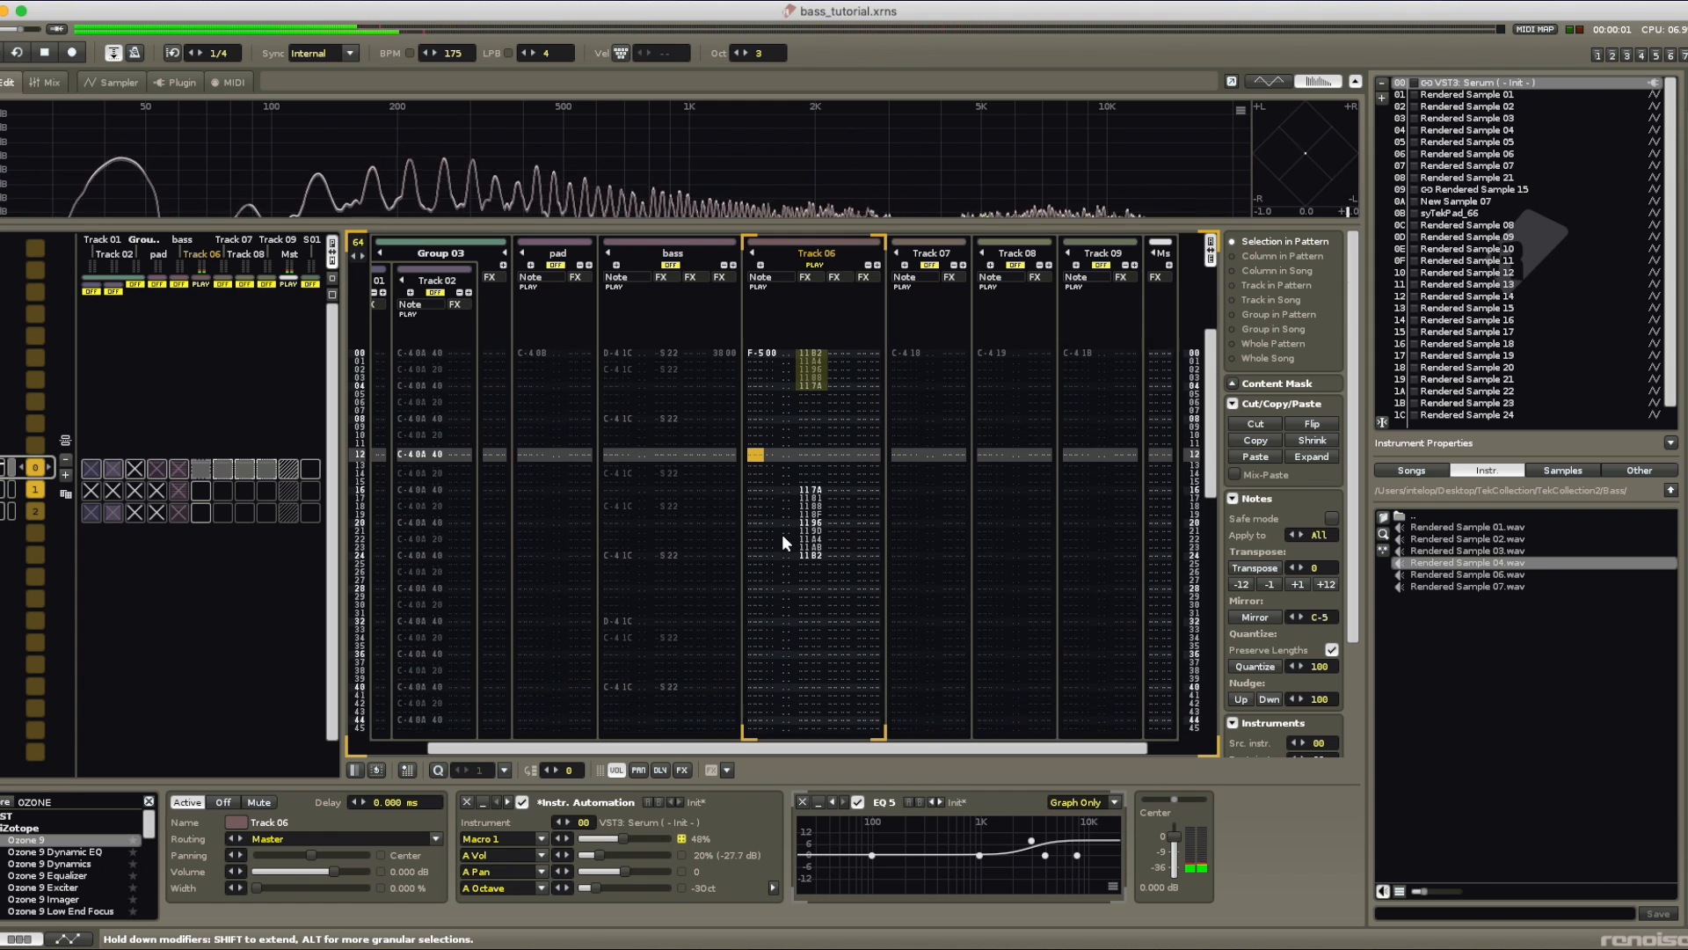
key("space")
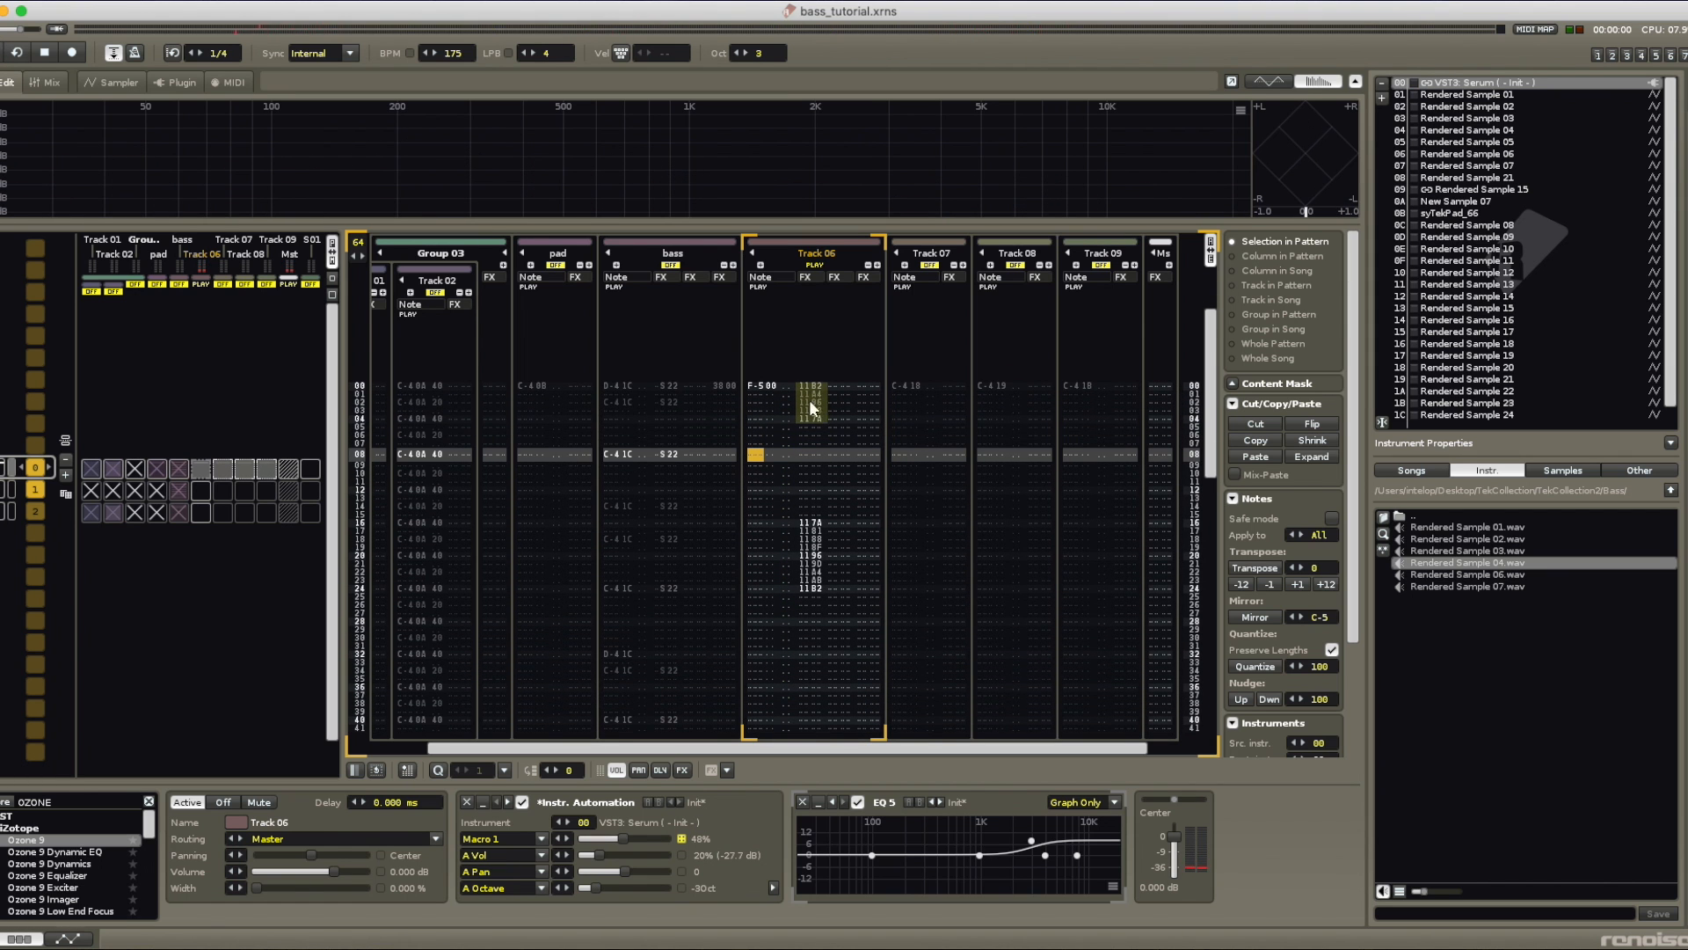
key("space")
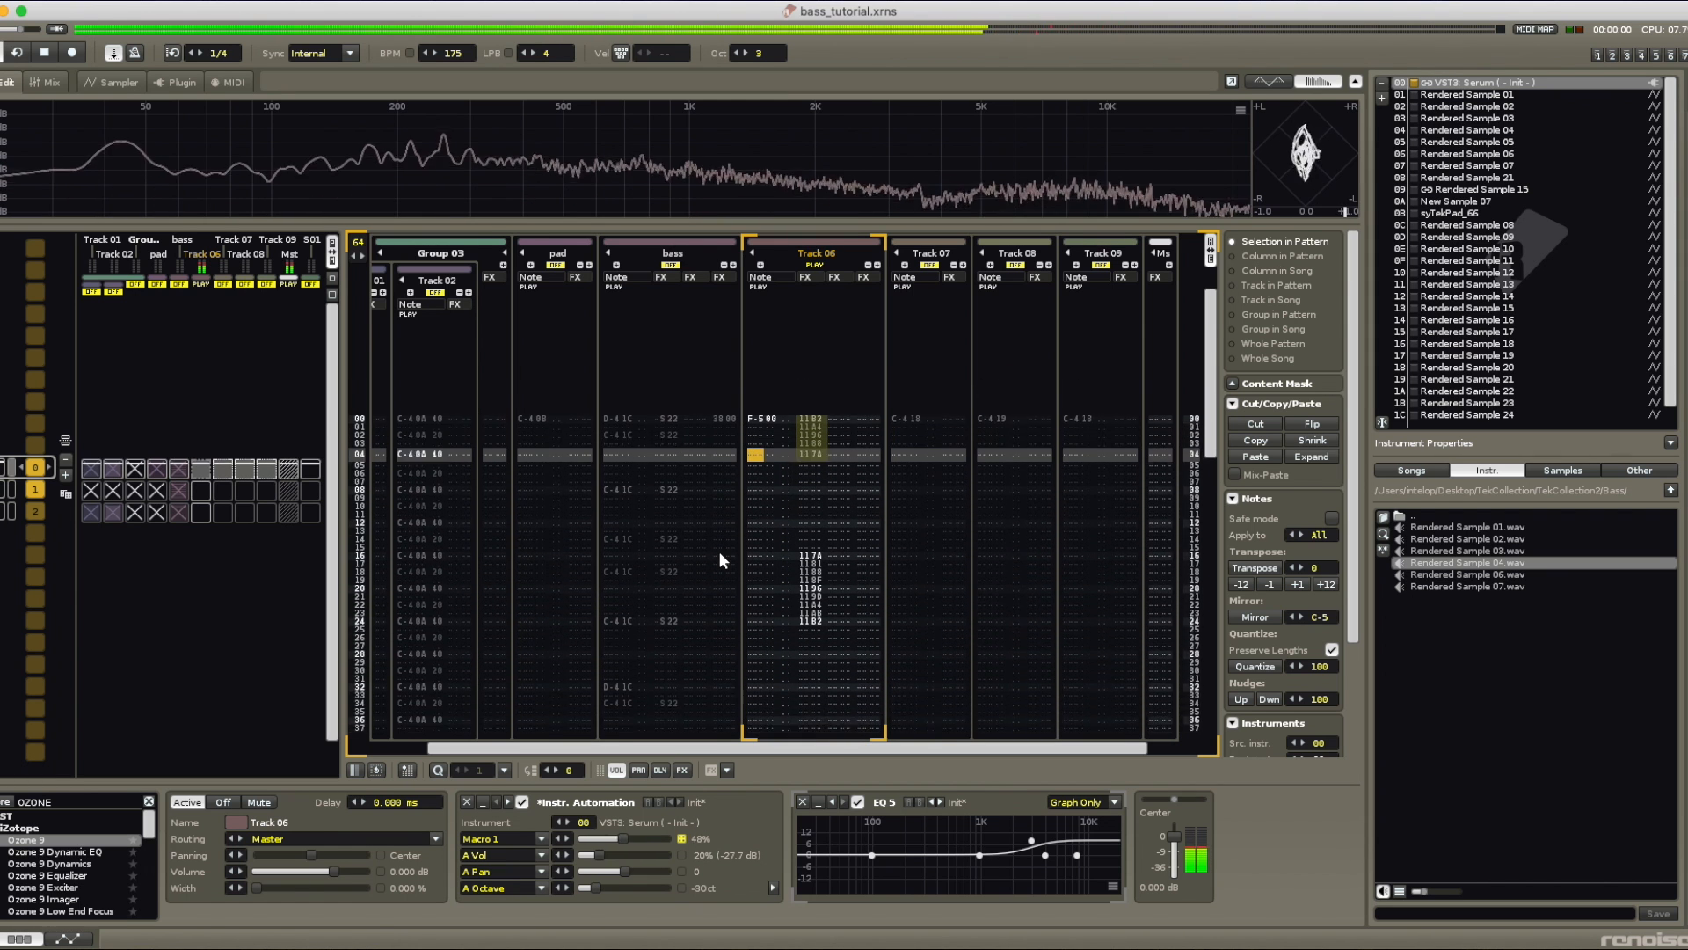
key("space")
Step: Point out Track 06's first note, briefly reopen and close the Serum editor, and return to that note
left_click_drag(767, 393, 762, 393)
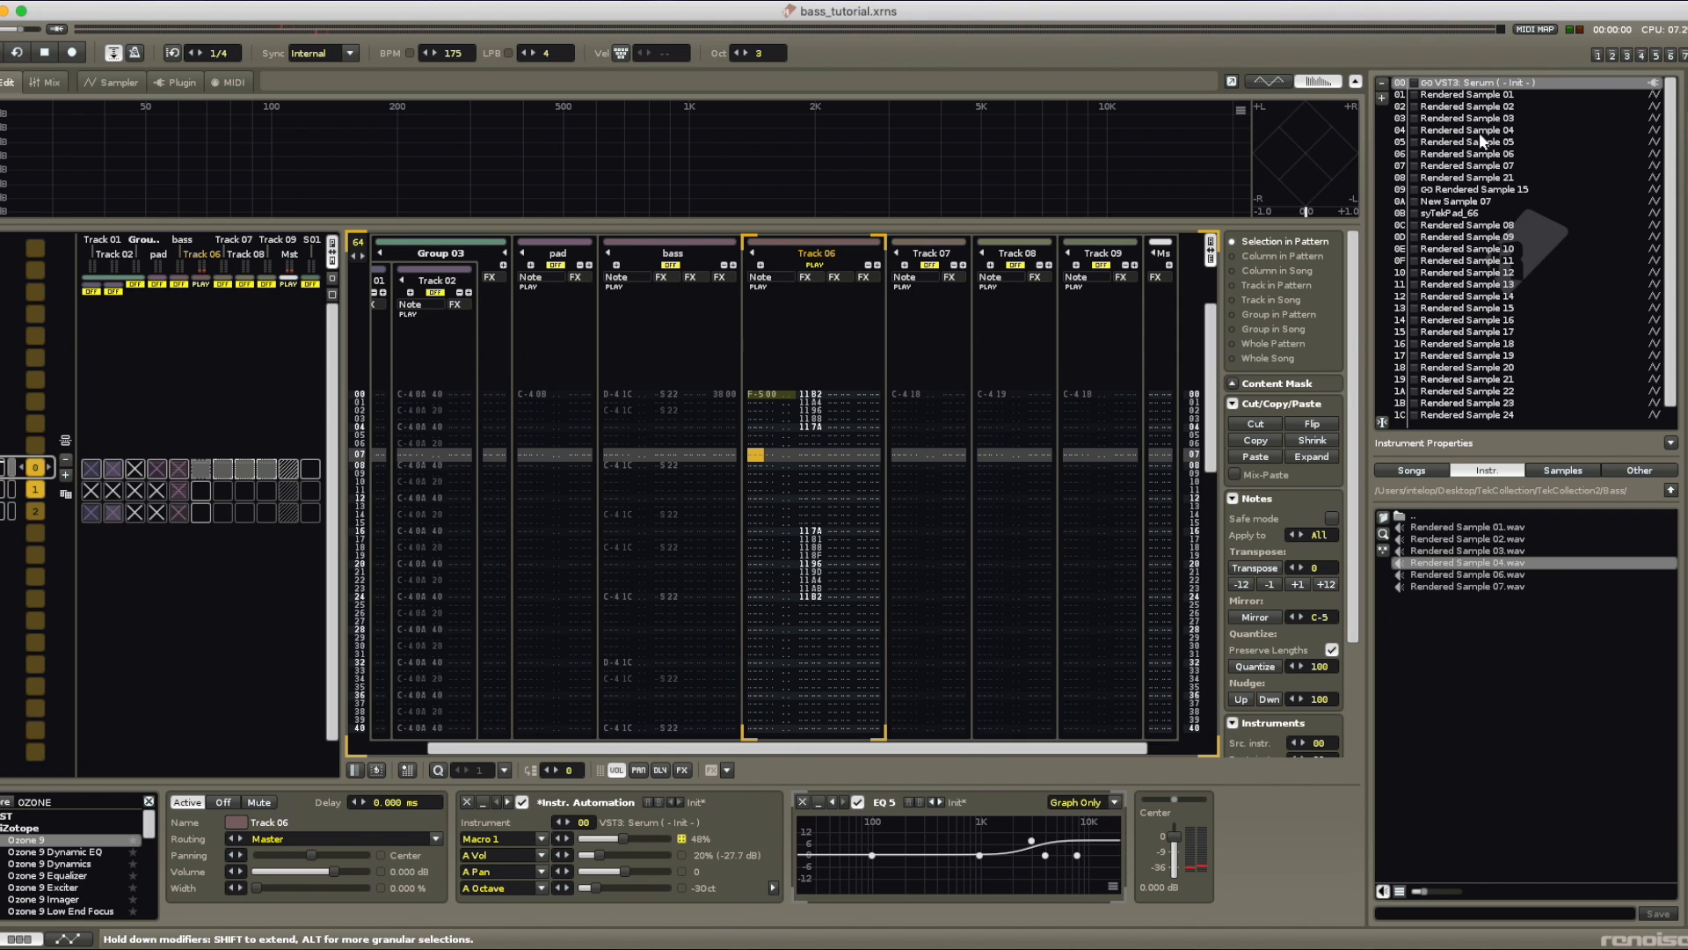
double_click(1466, 86)
left_click_drag(1107, 383, 1107, 392)
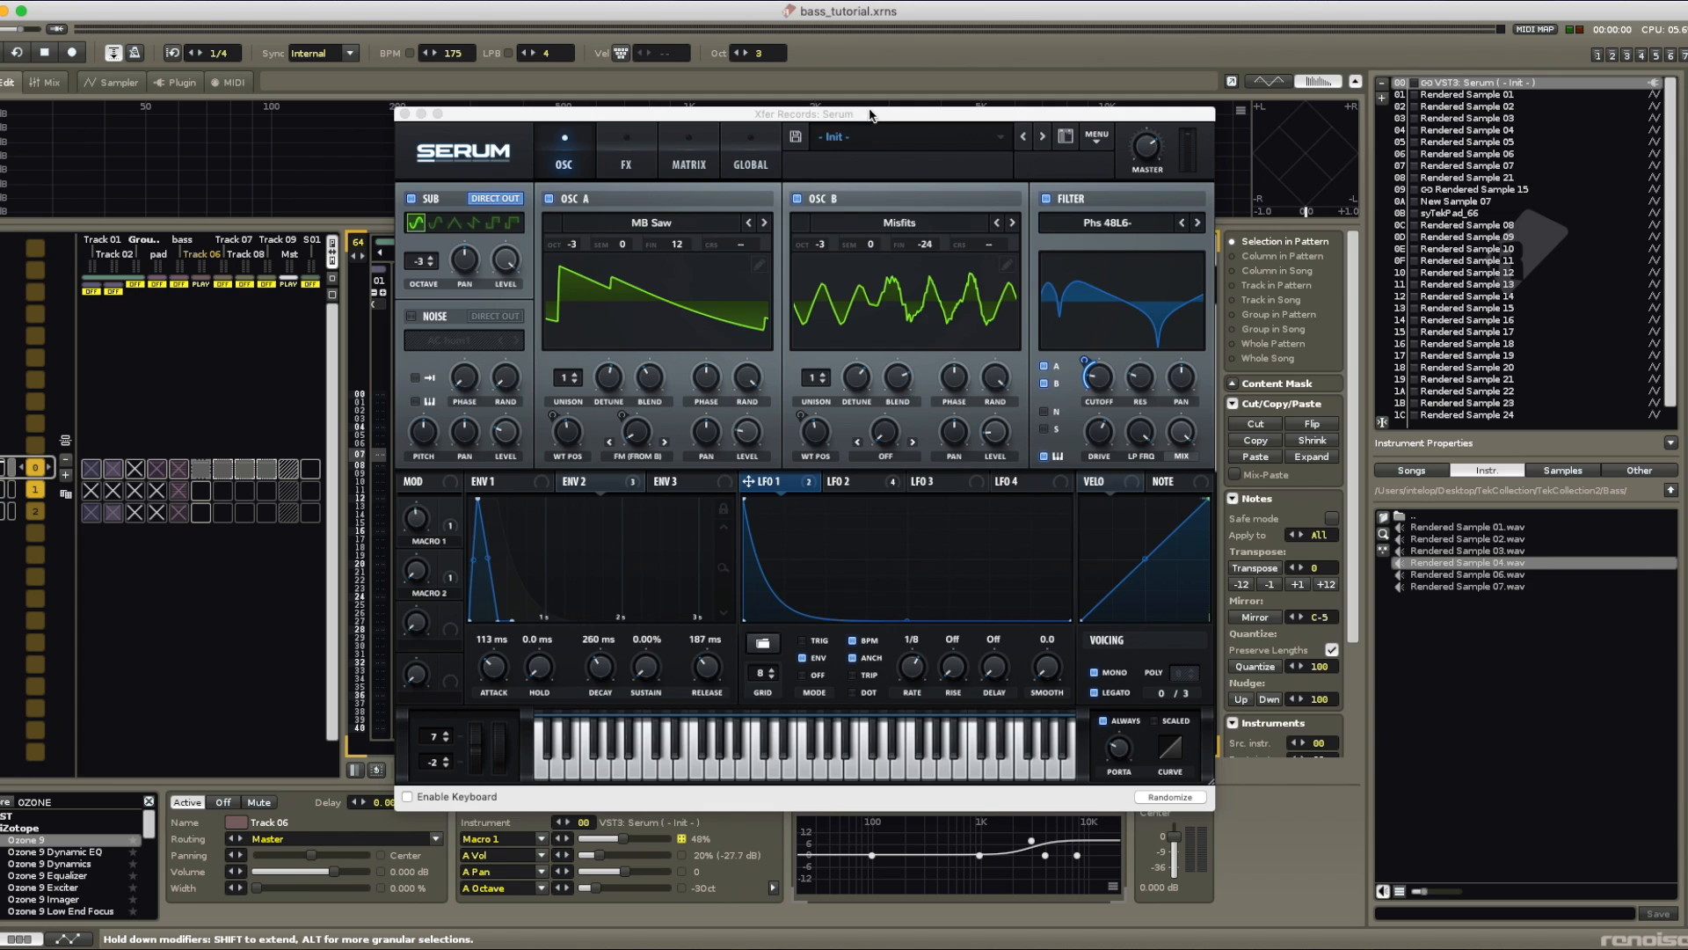
left_click_drag(871, 114, 1495, 108)
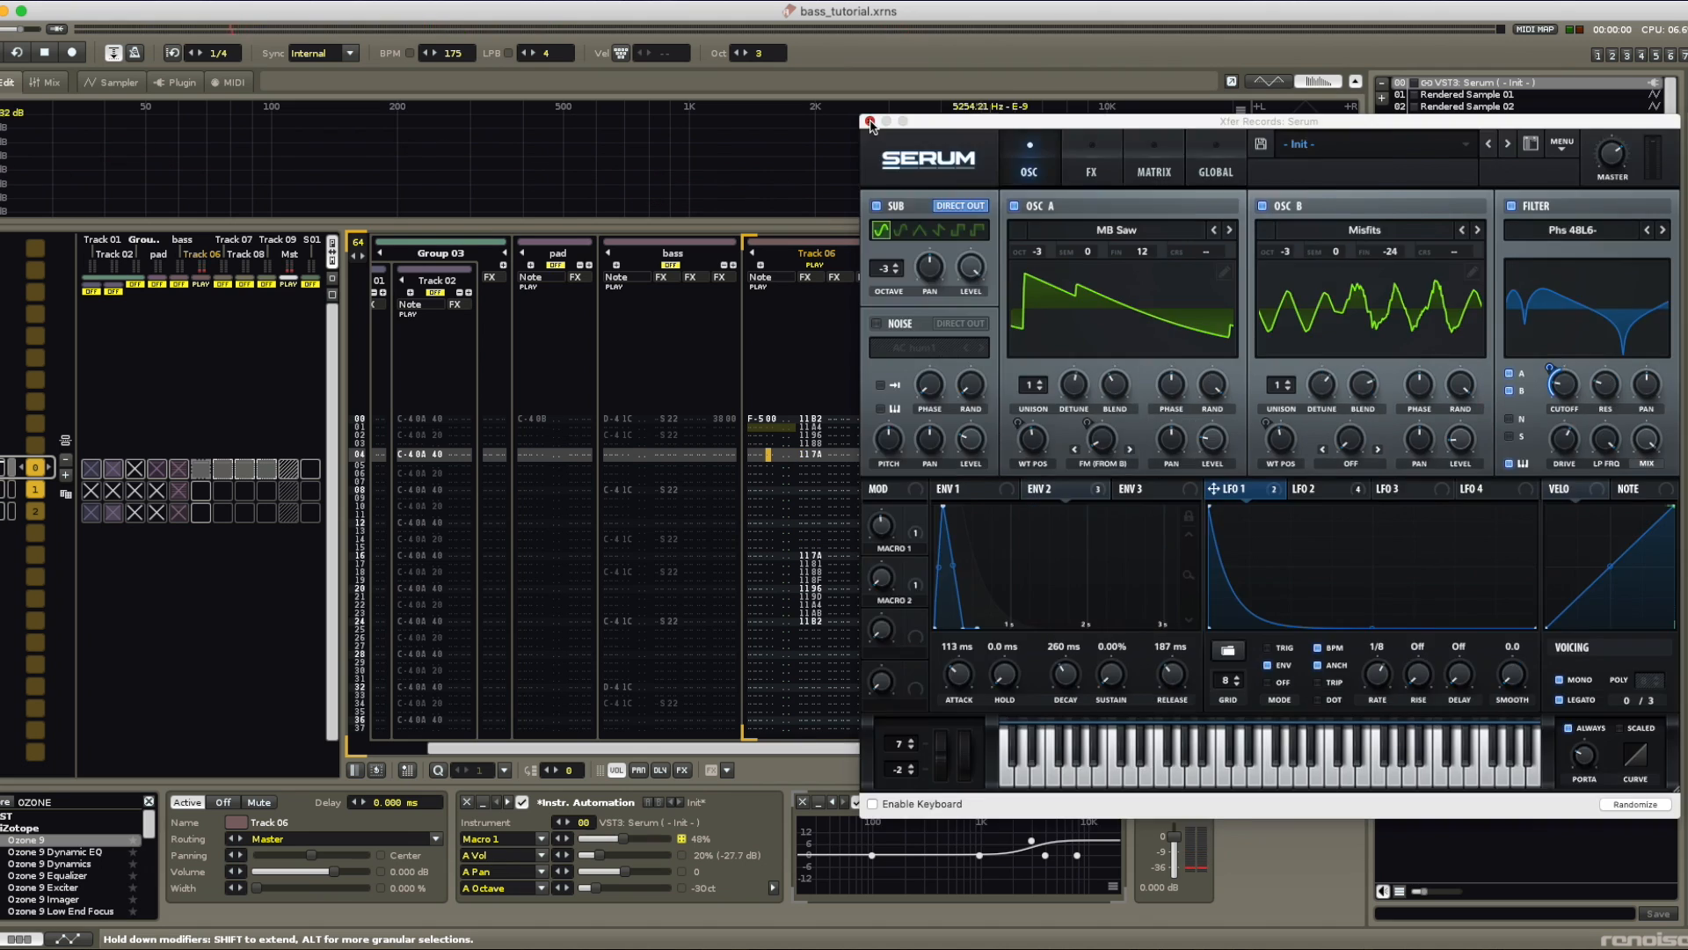
left_click(871, 122)
left_click(755, 424)
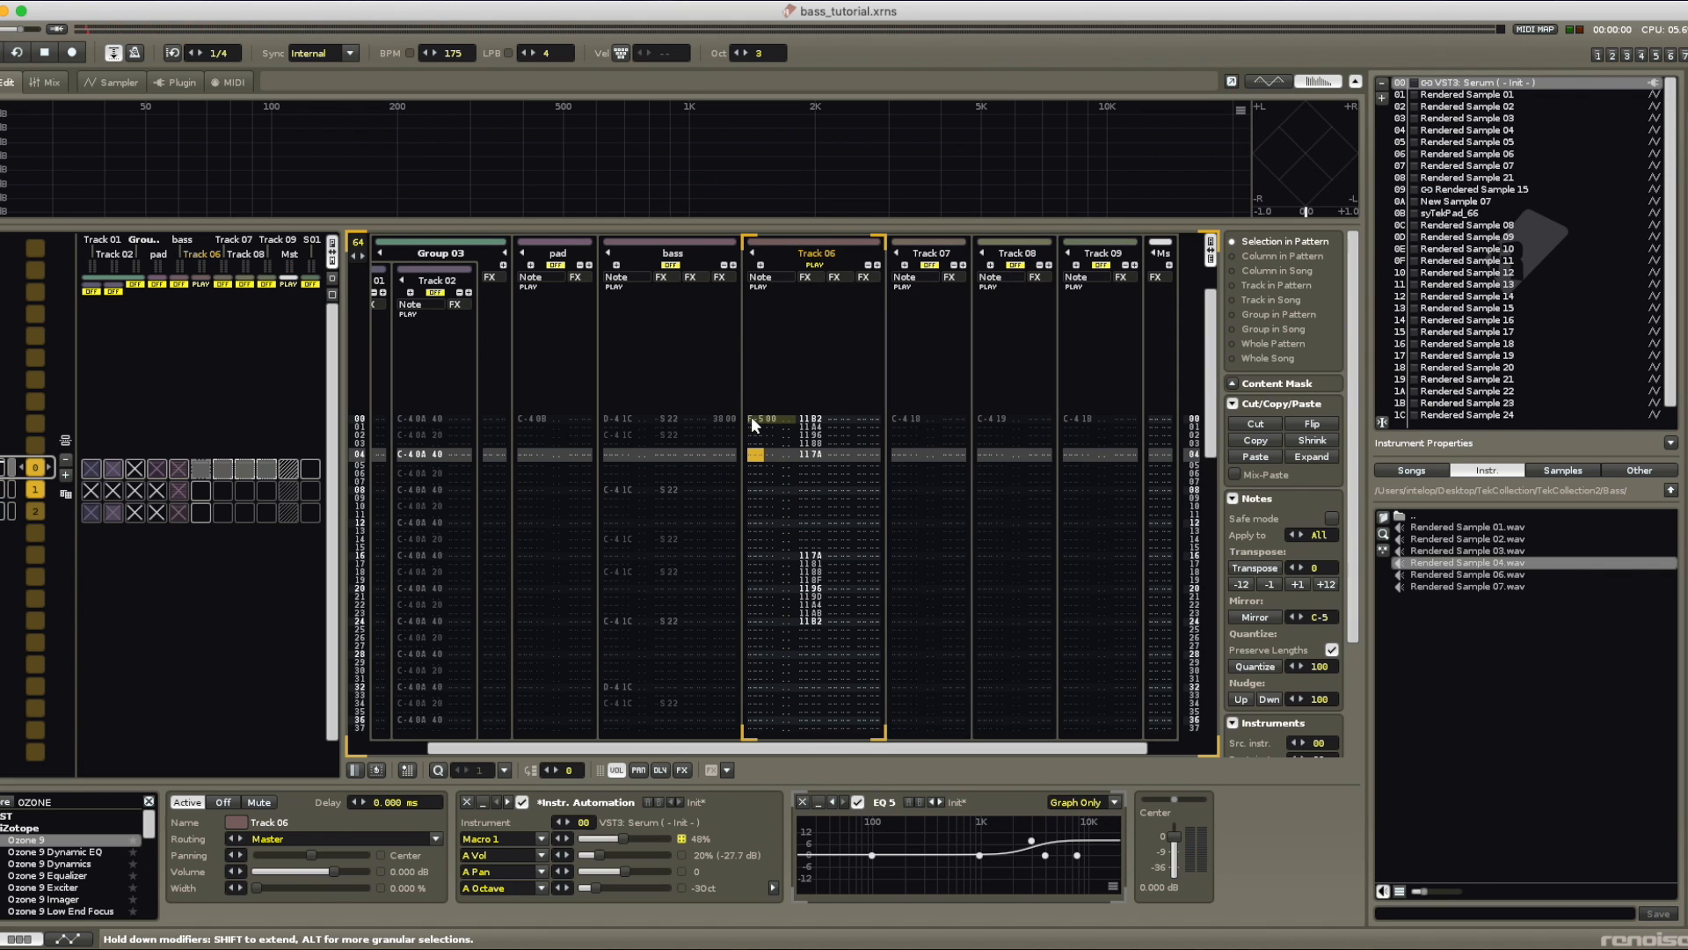
left_click(754, 425)
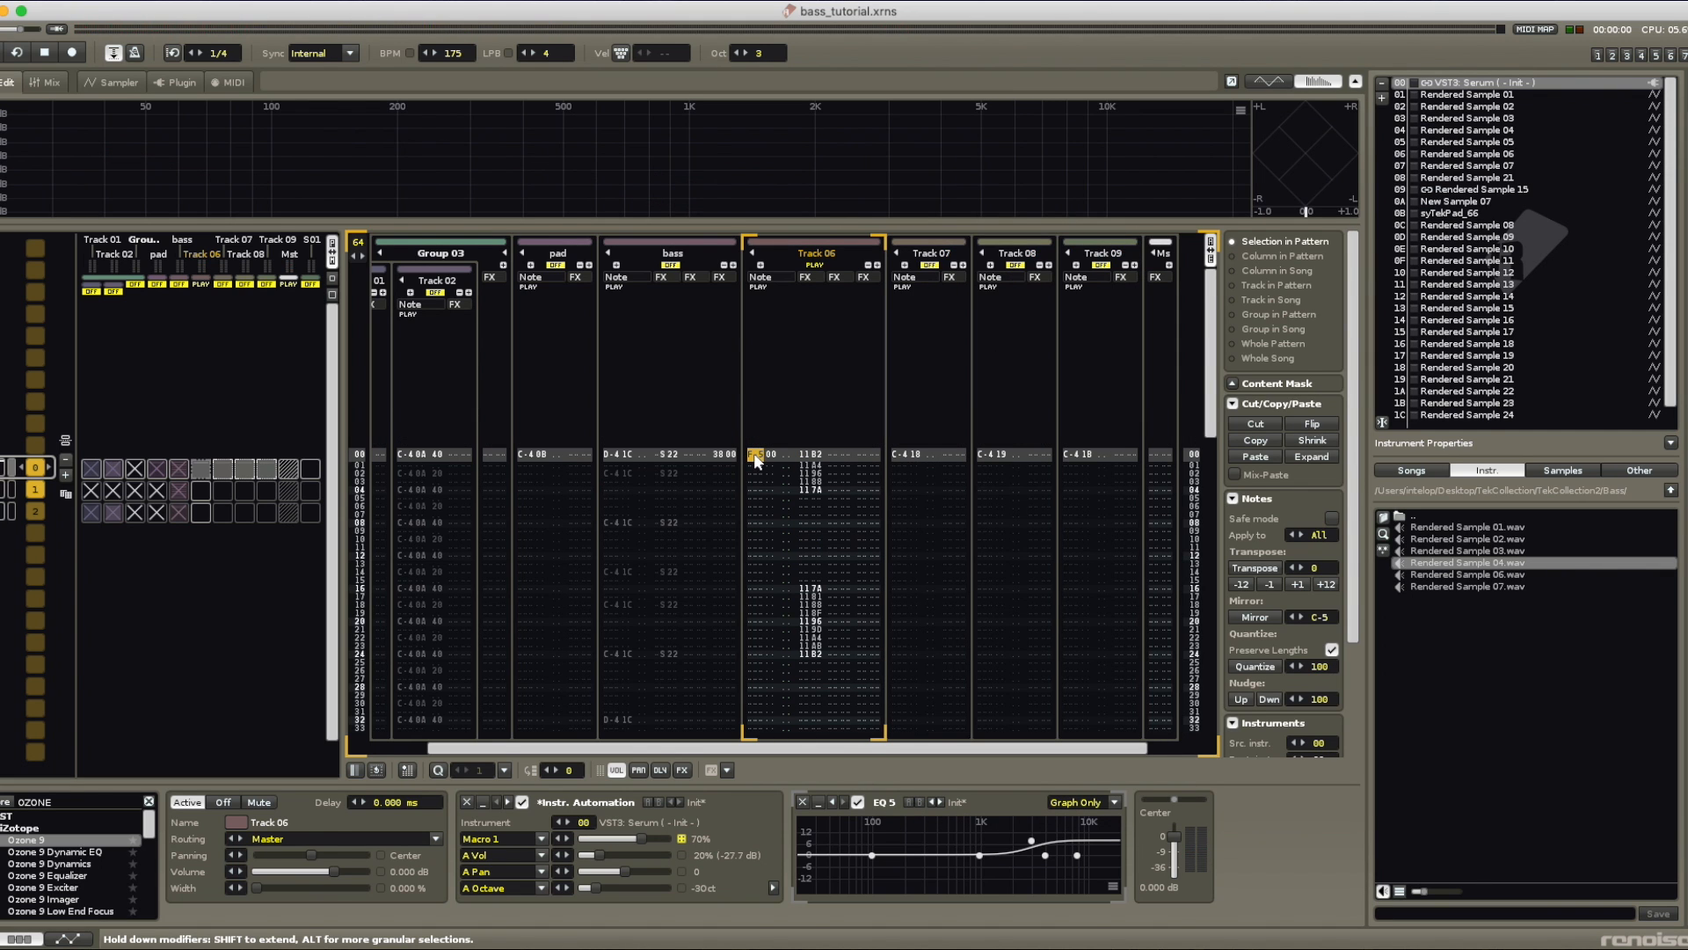
Step: Check the track's effects in the mixer, then select all of Track 06's pattern data and render it to a sample
left_click(45, 82)
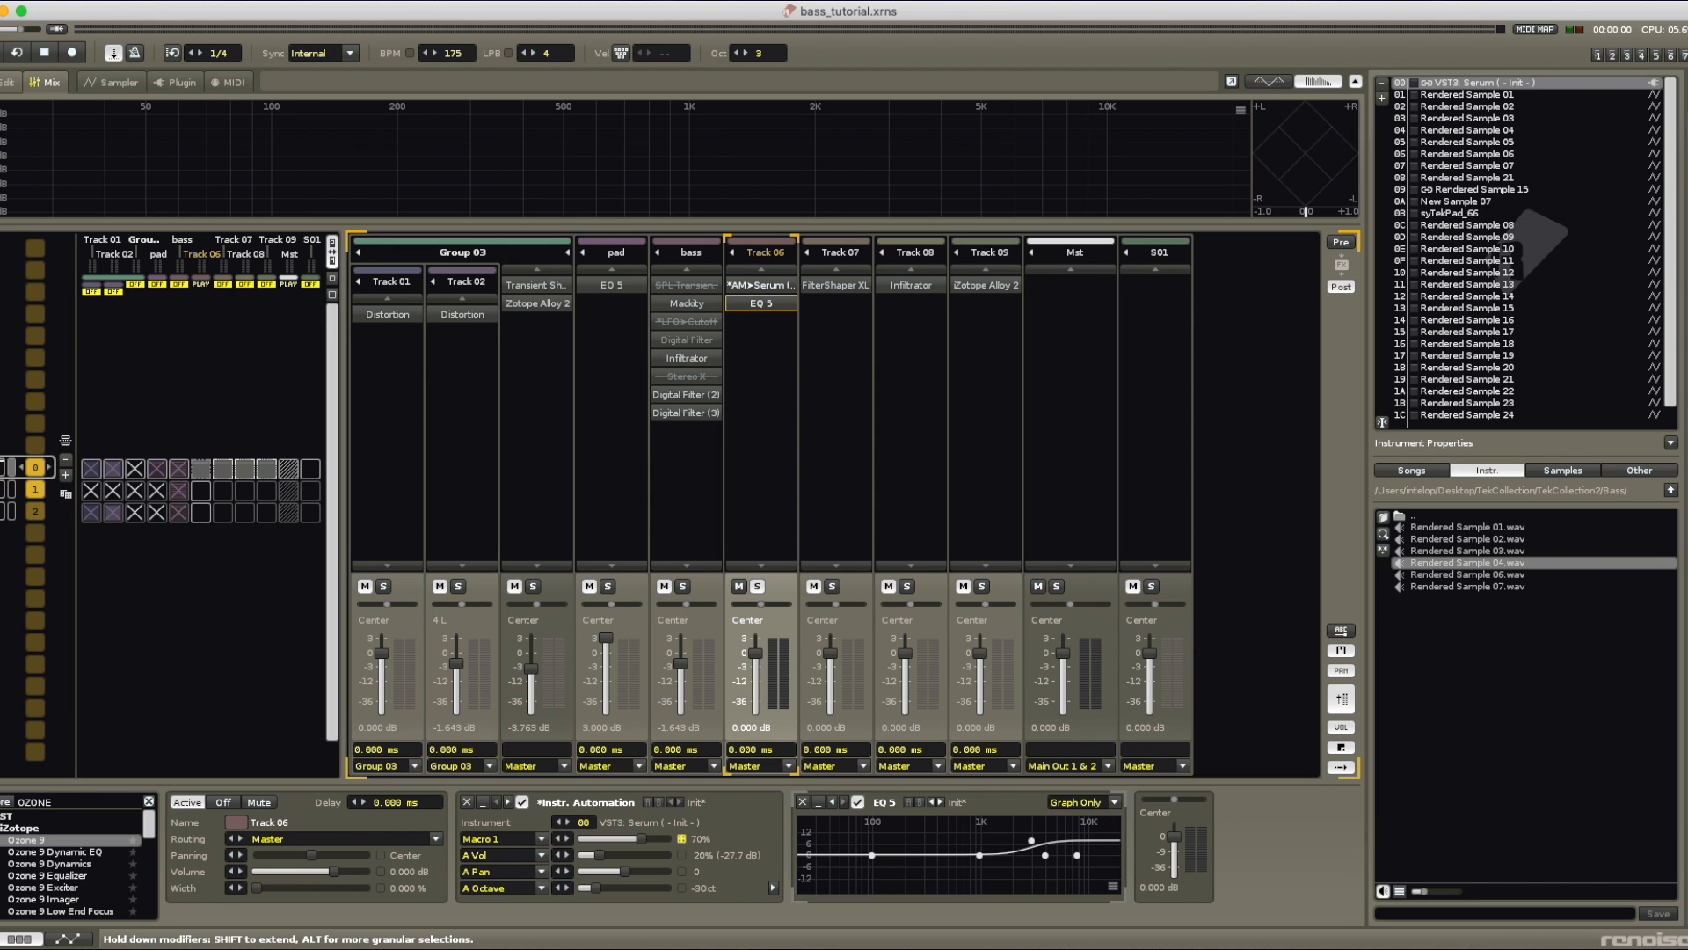
left_click(7, 82)
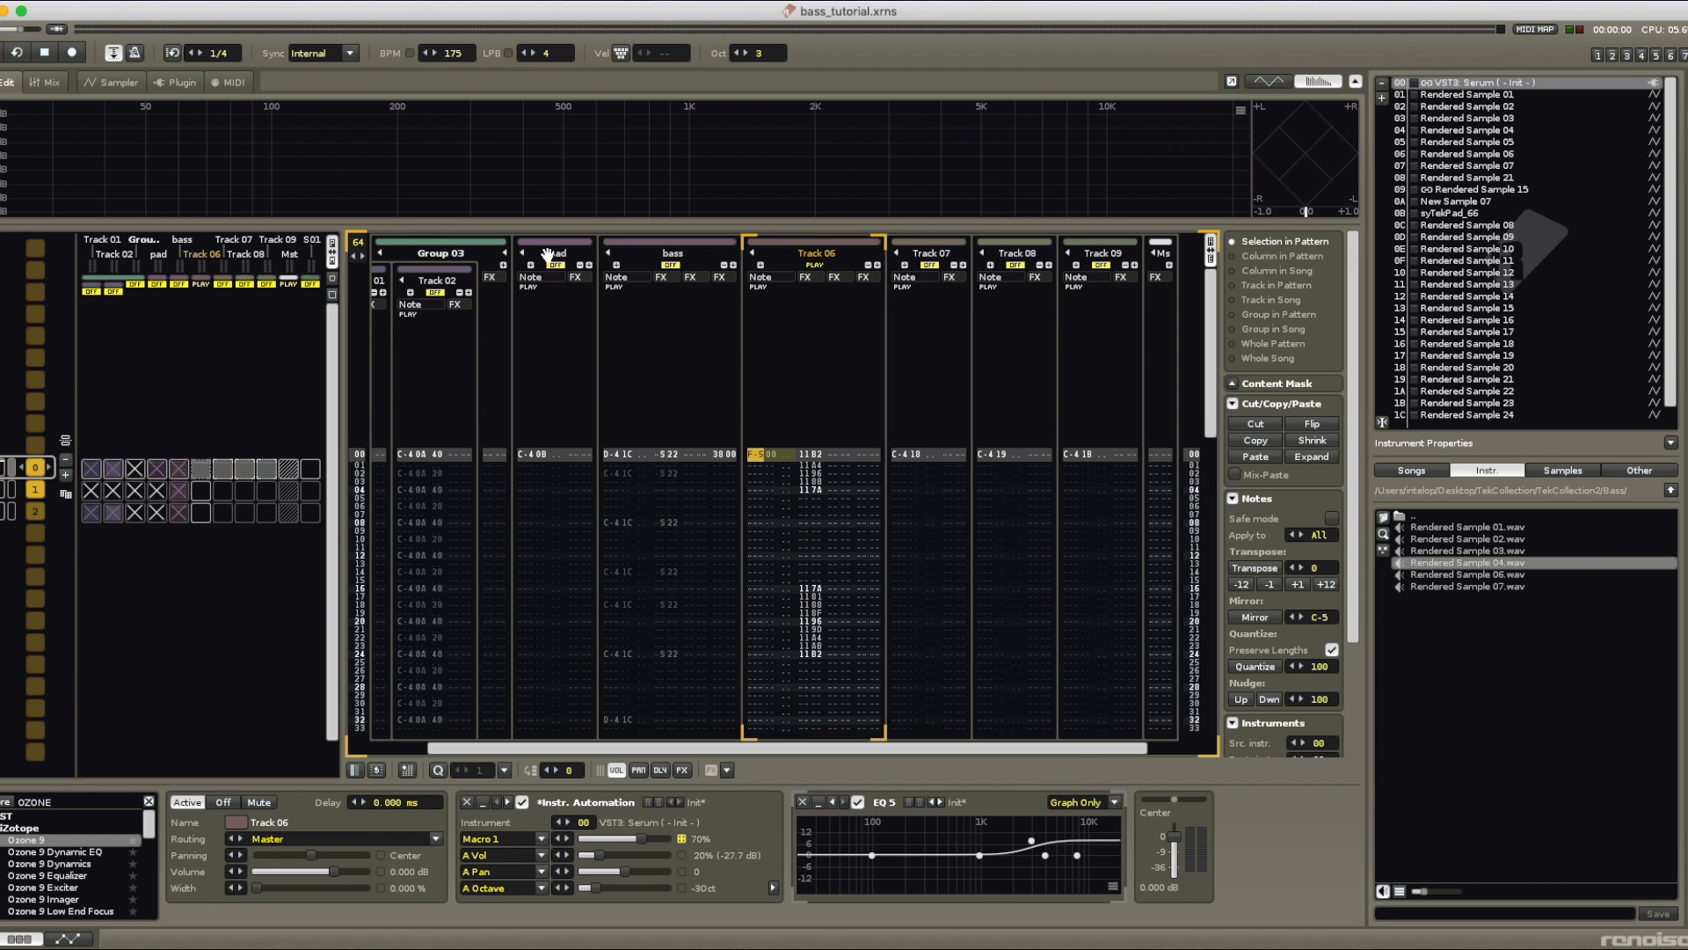
key("super+a")
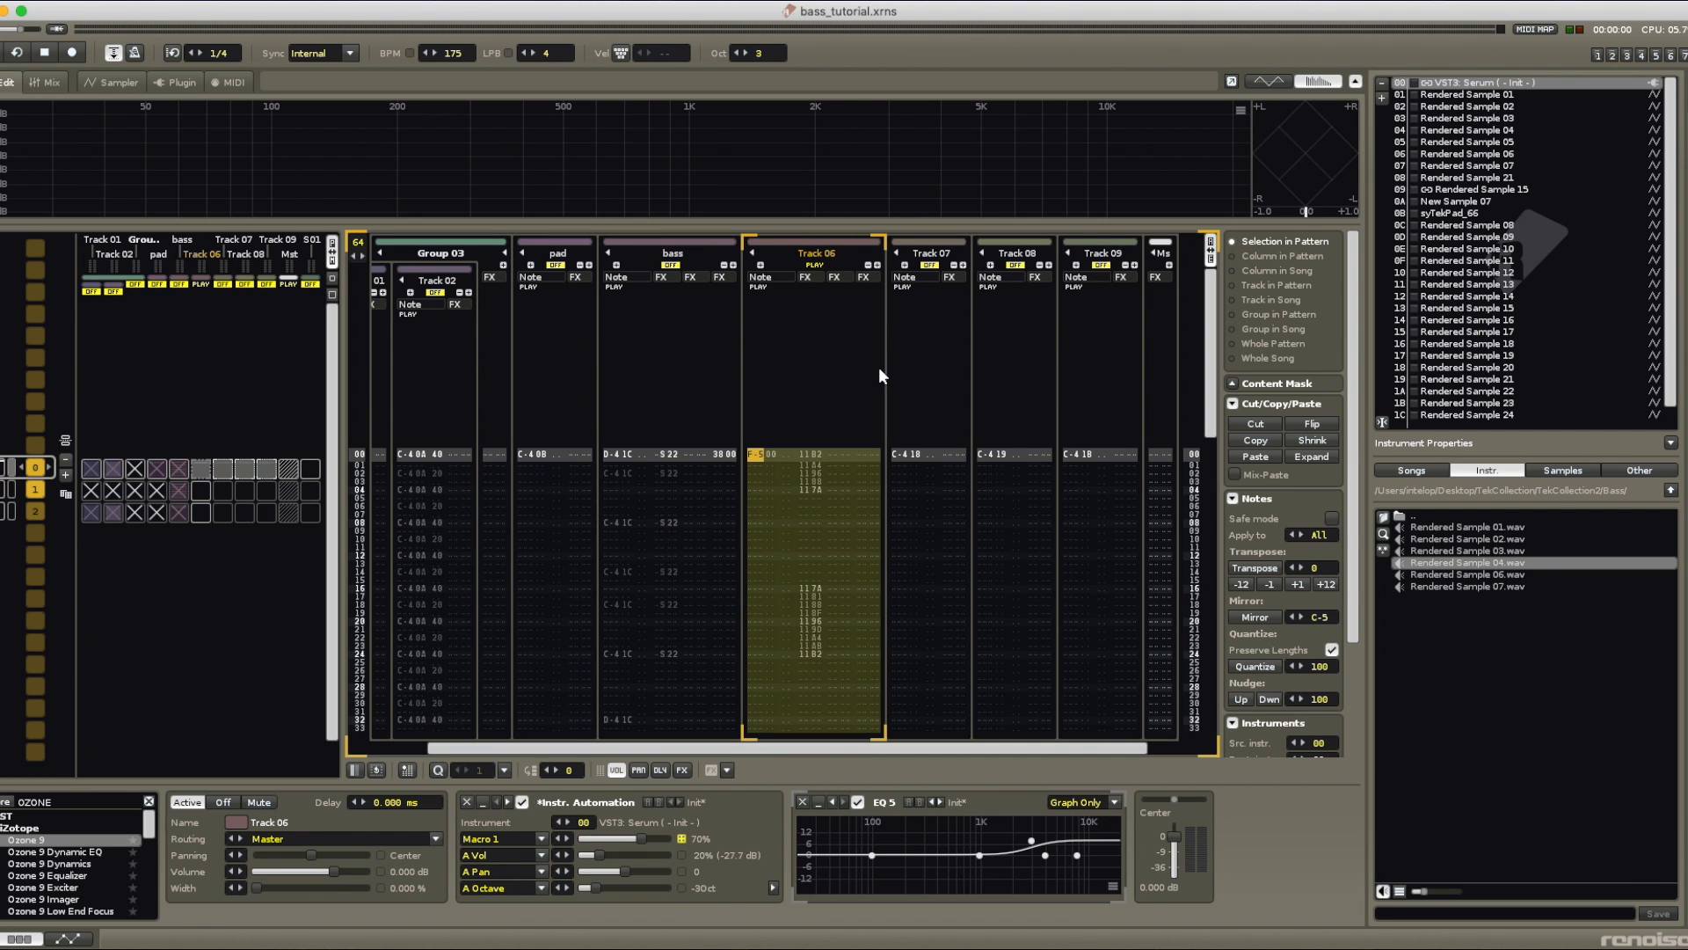
scroll(827, 422, "down", 9)
scroll(830, 420, "up", 9)
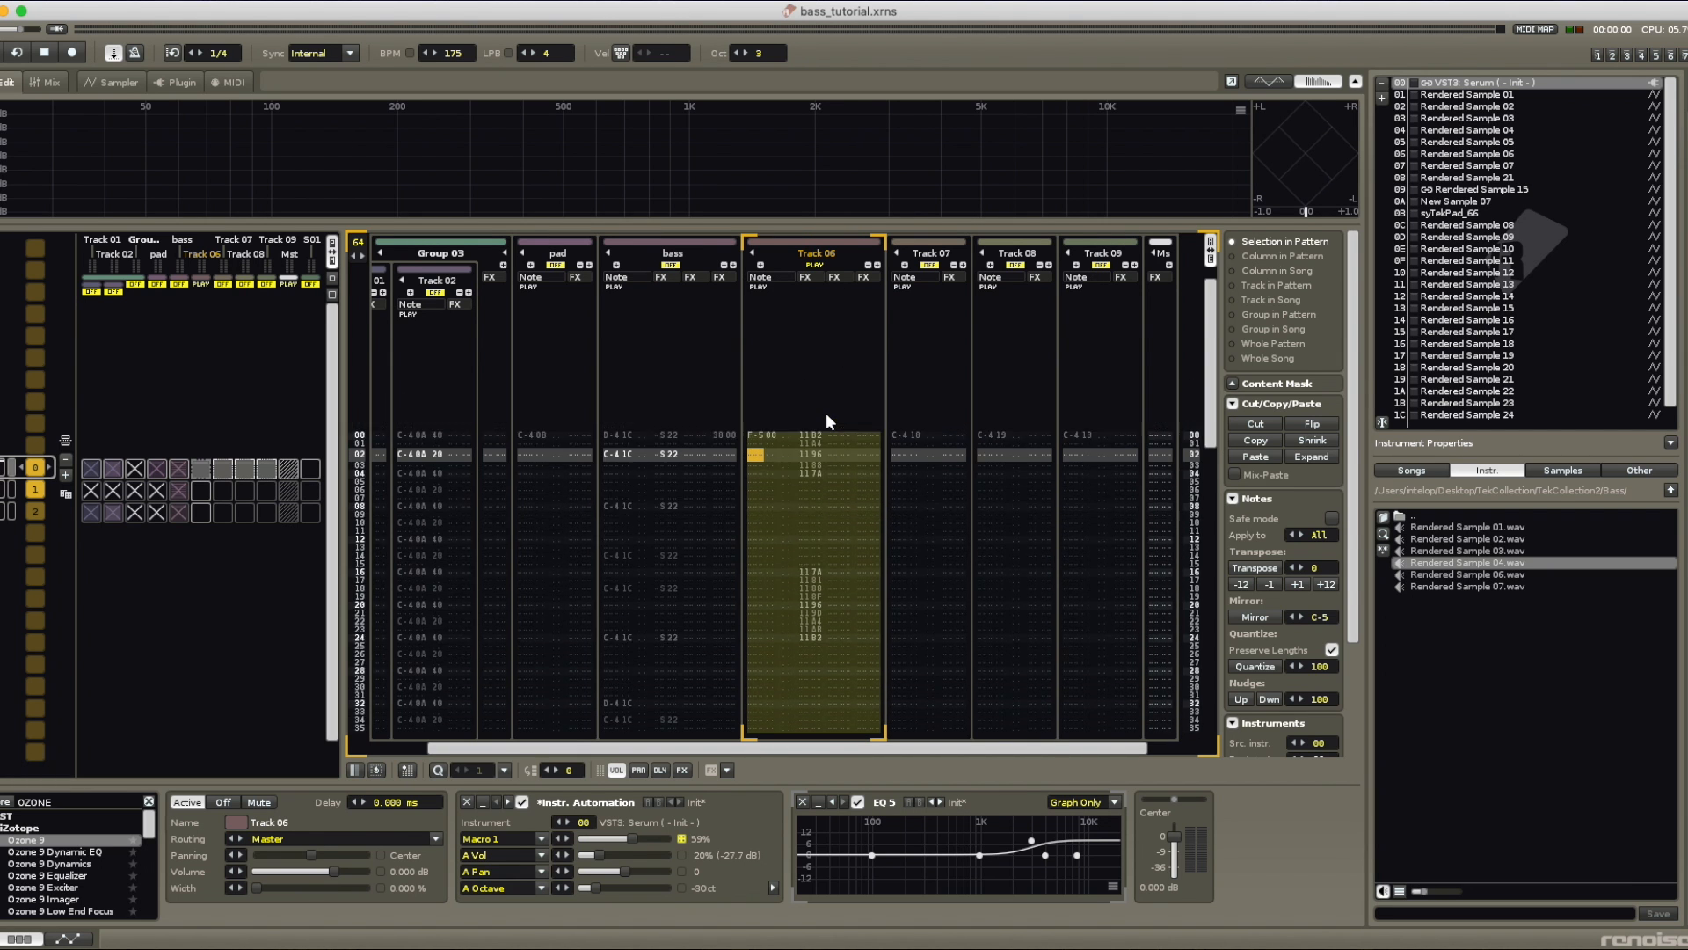
key("super+alt+r")
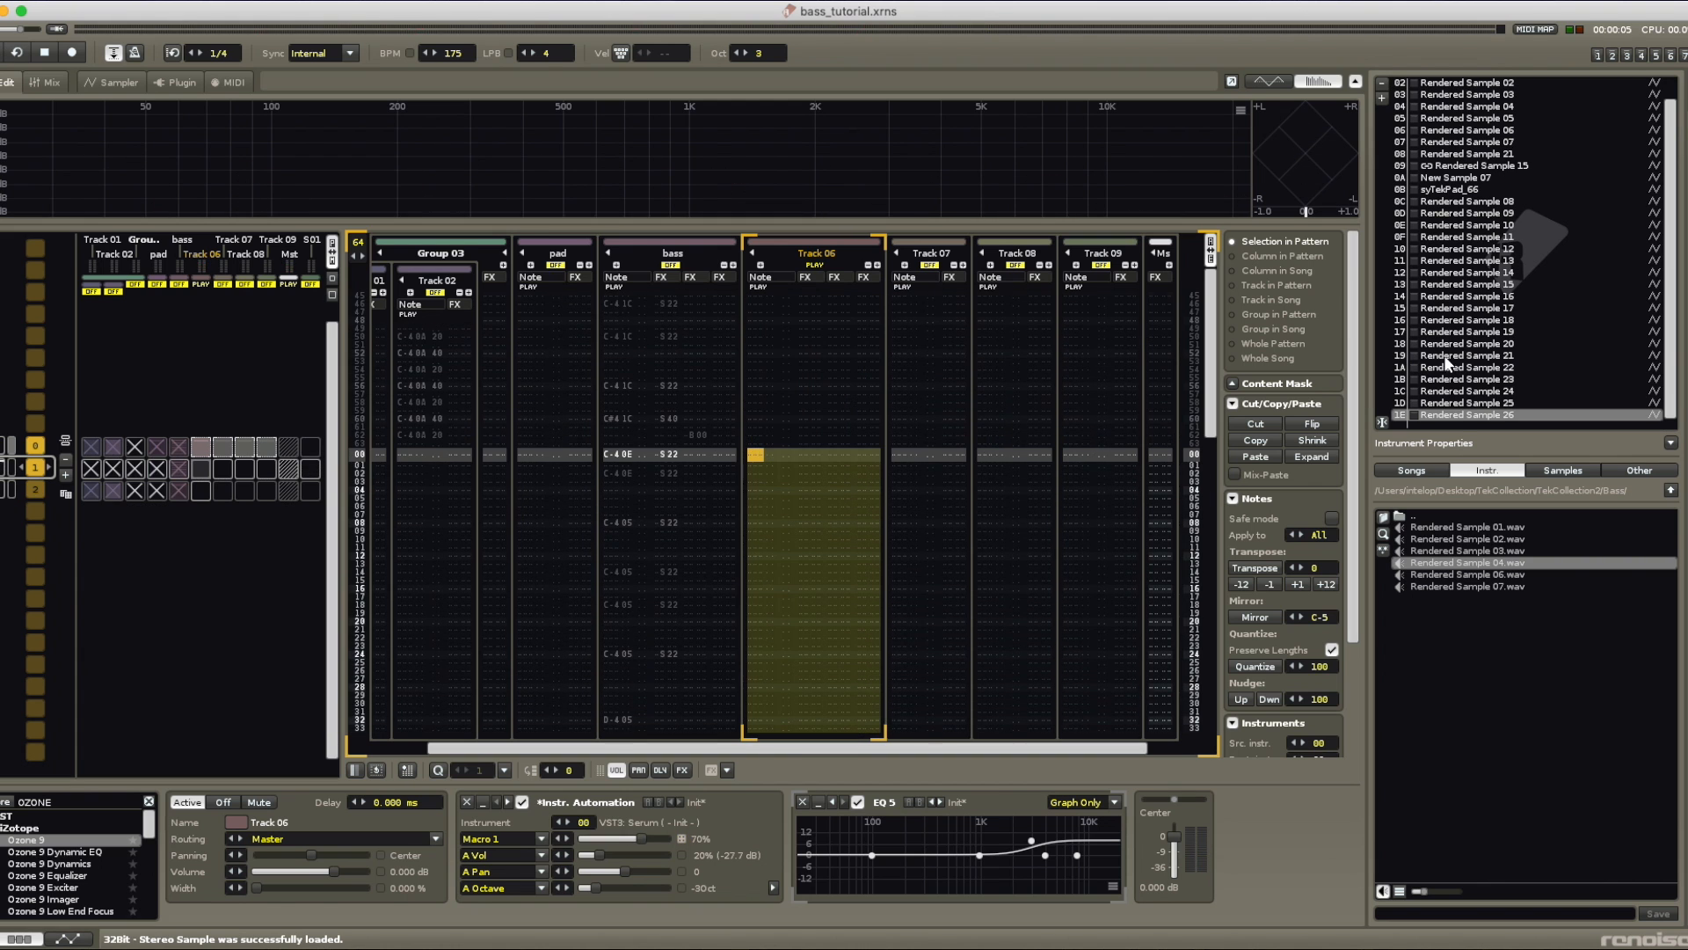
Step: View the rendered sample's waveform, select about its first 1.75 seconds, audition it, and return to the pattern editor
key("F3")
left_click_drag(524, 457, 39, 554)
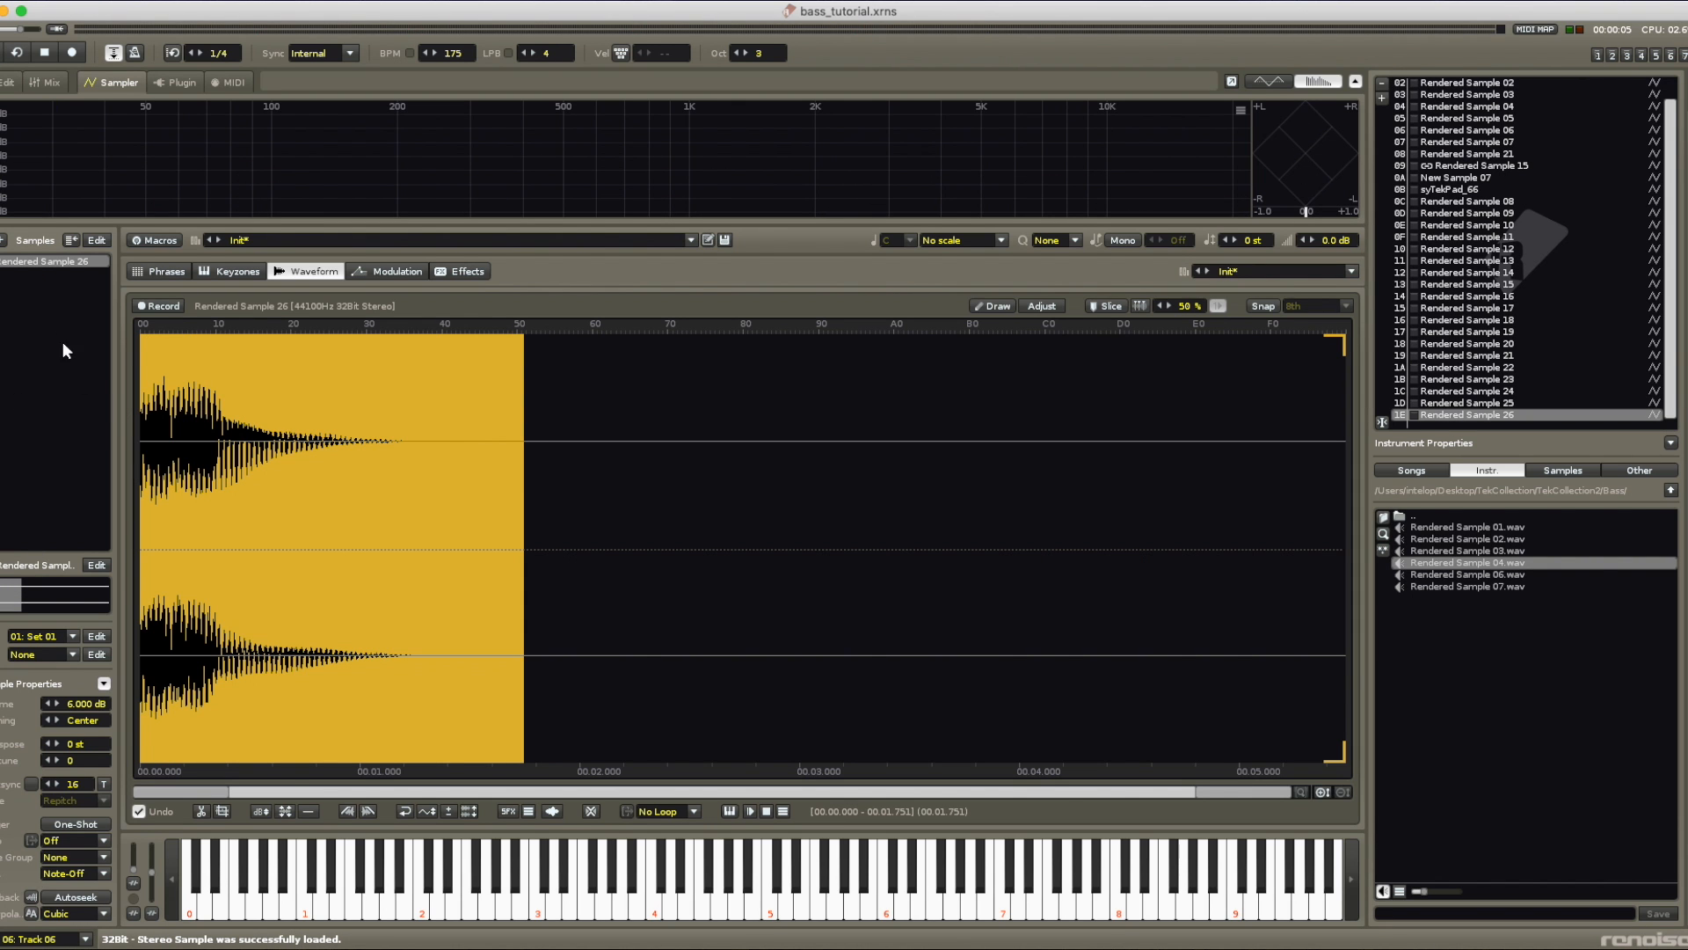
key("q")
left_click(9, 82)
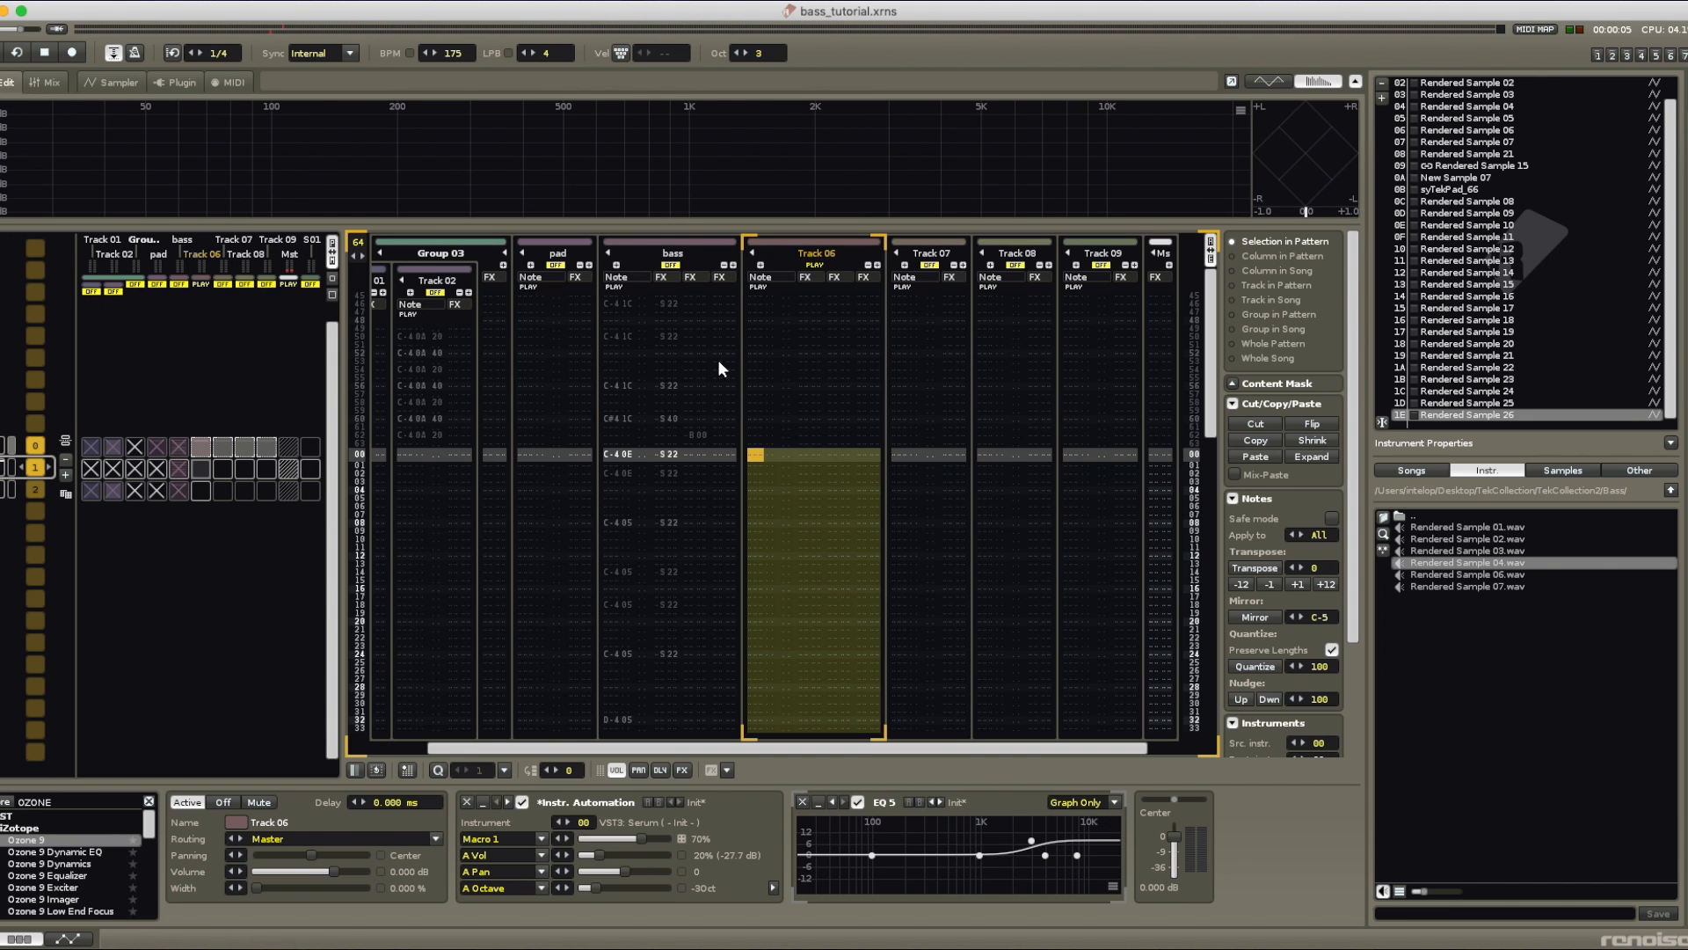
Step: Solo Track 07 and select Track 08's slot in the first pattern of the sequence
left_click(222, 468)
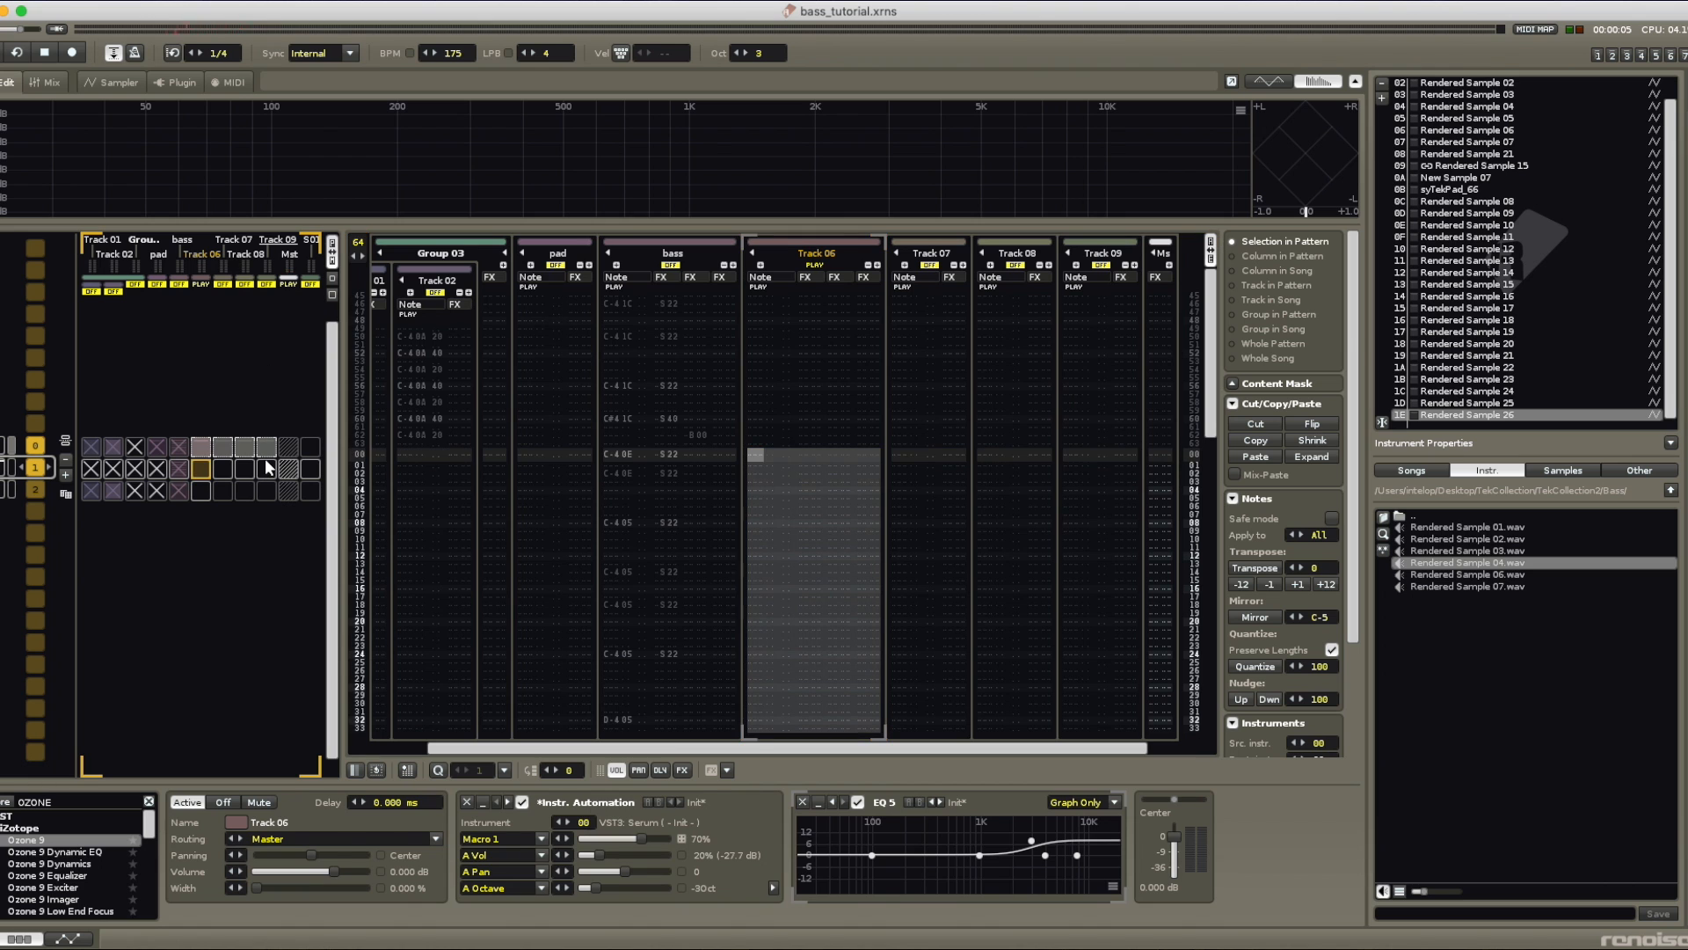
left_click(223, 284)
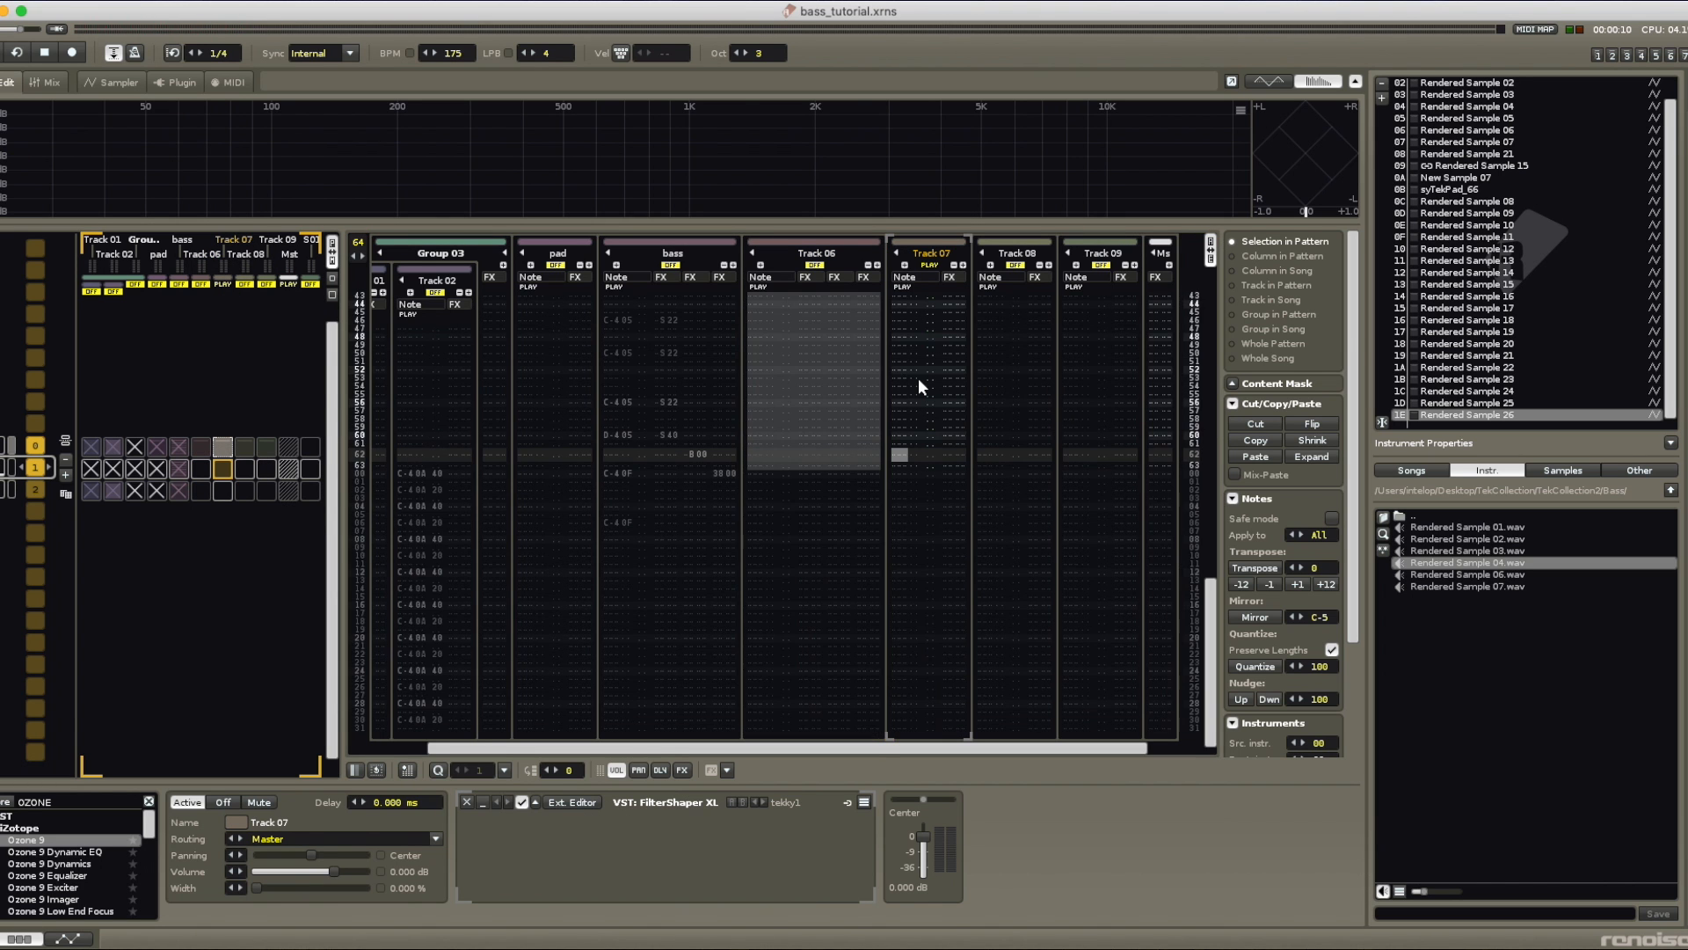
left_click(243, 448)
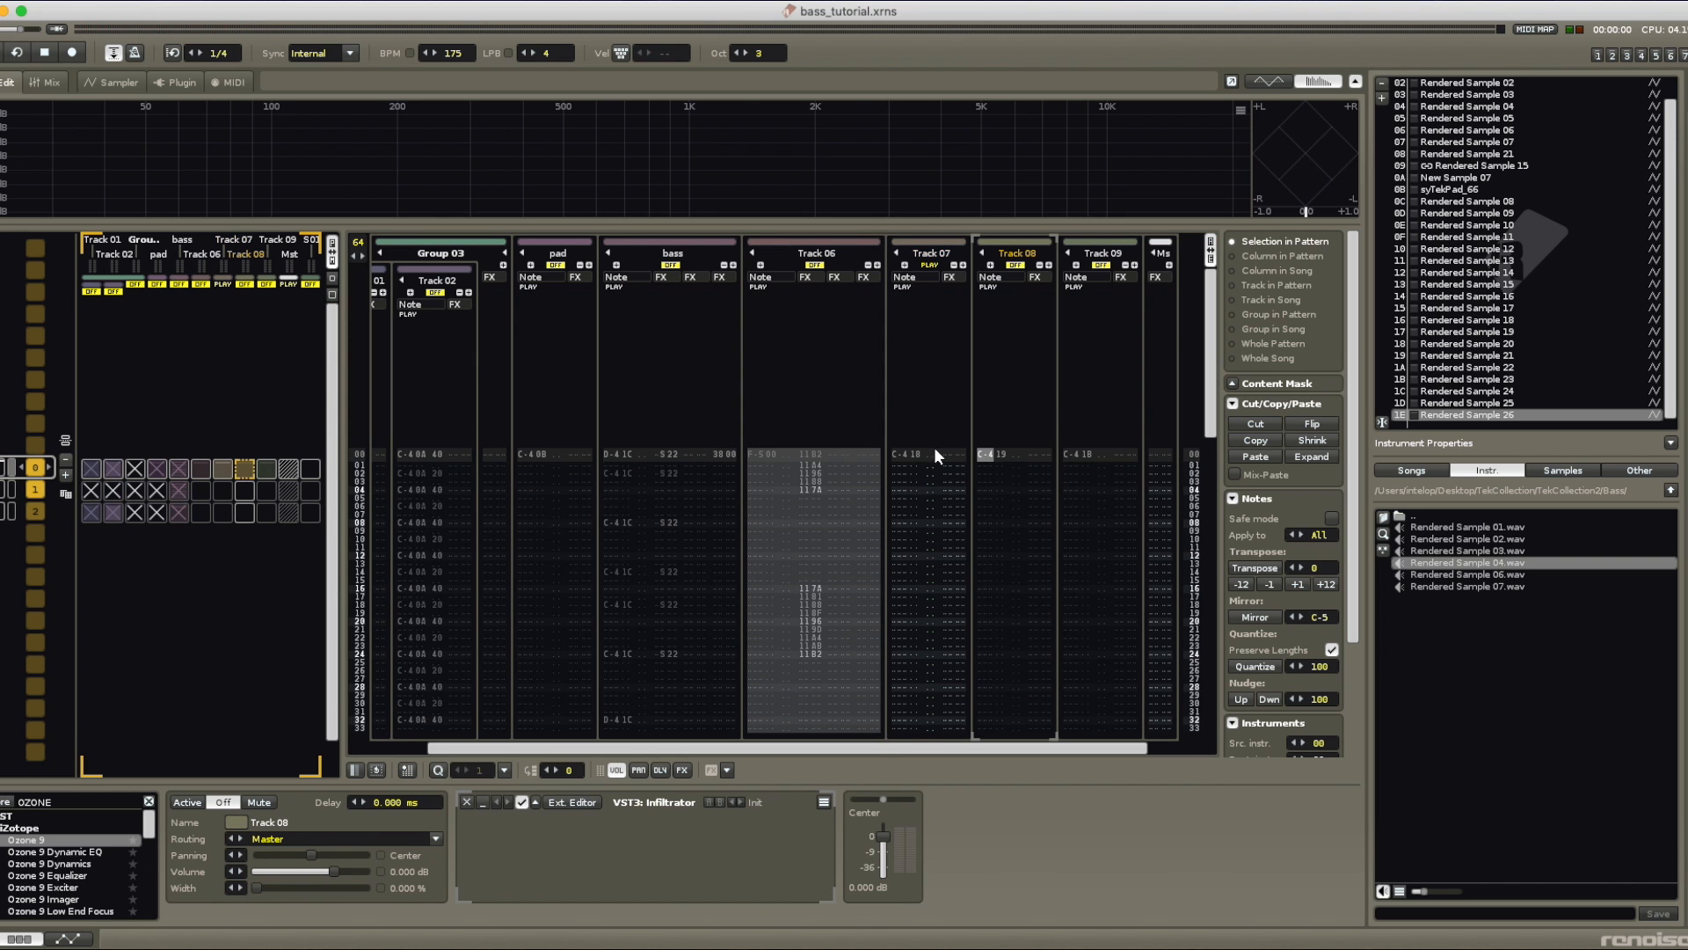
Step: Rename Track 06 as SERUM and Track 07 as RE1 in the mixer
left_click(44, 82)
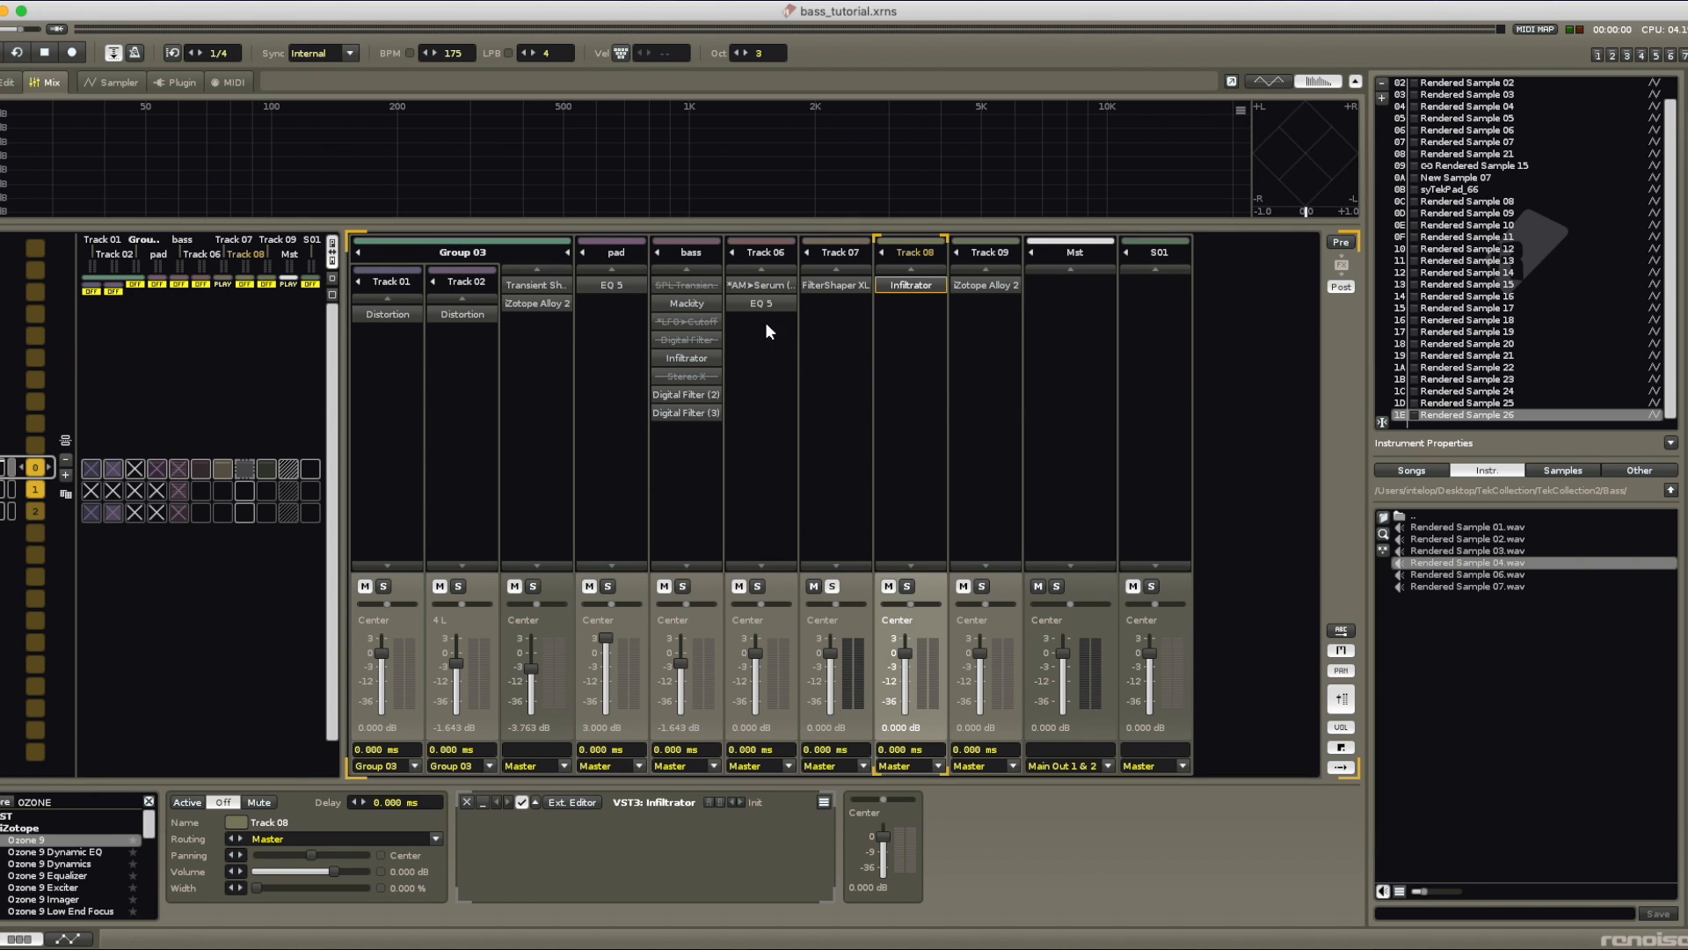
left_click(840, 352)
left_click(744, 380)
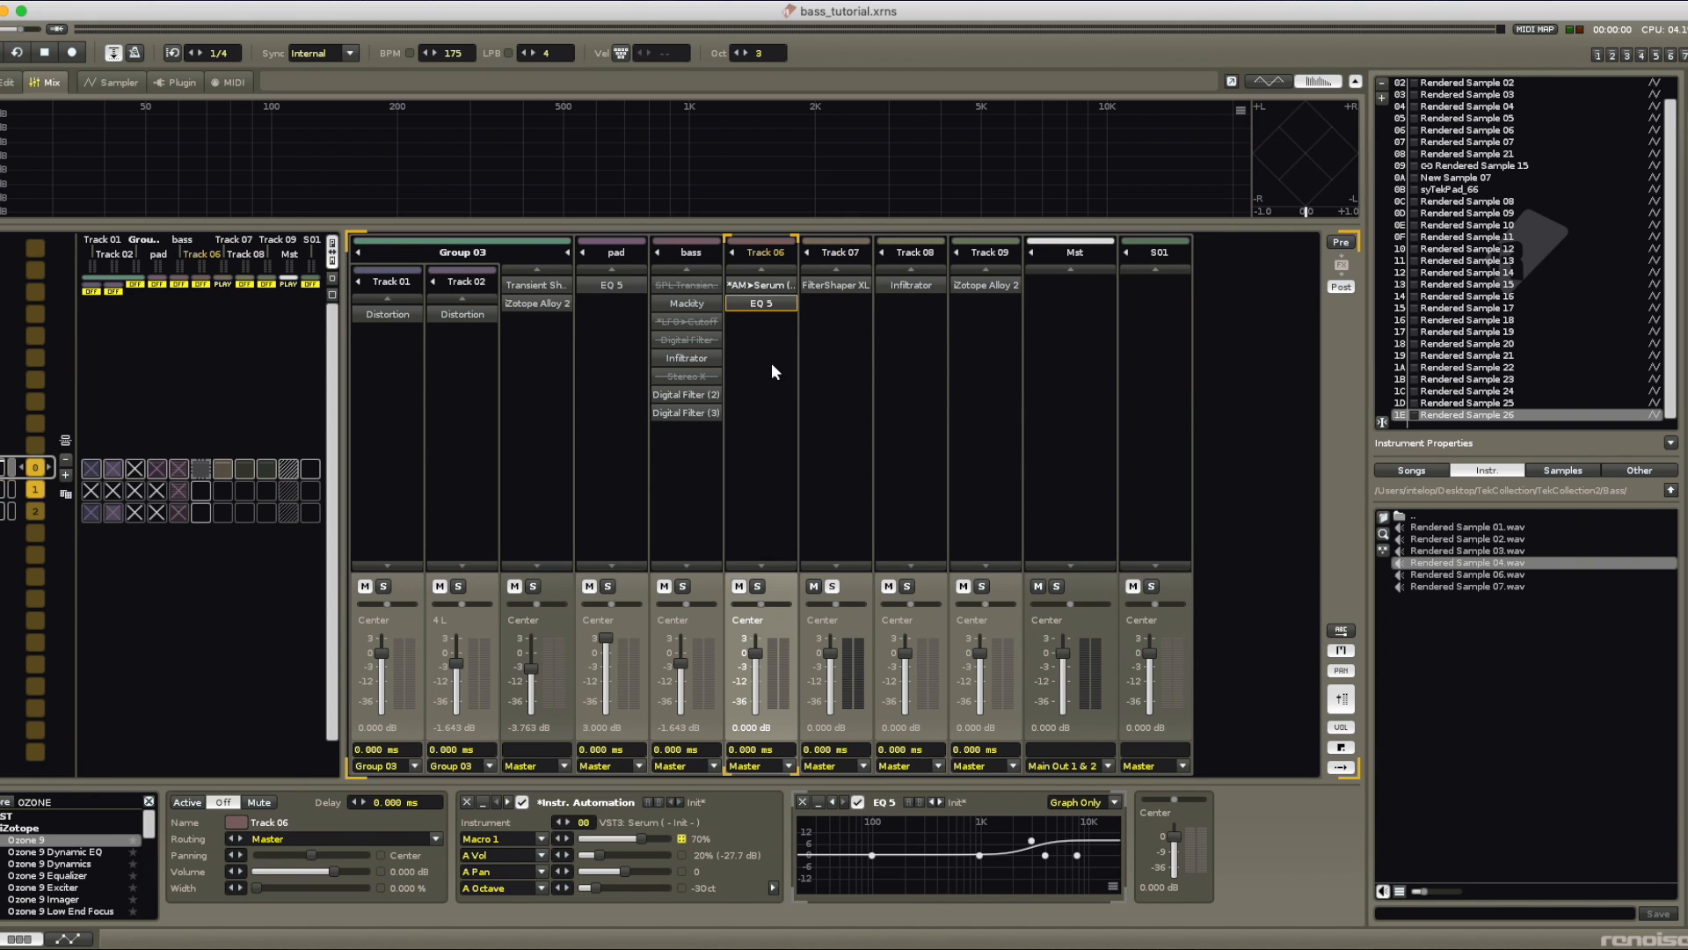
double_click(767, 252)
type("SERUM")
key("Return")
double_click(850, 253)
type("RE")
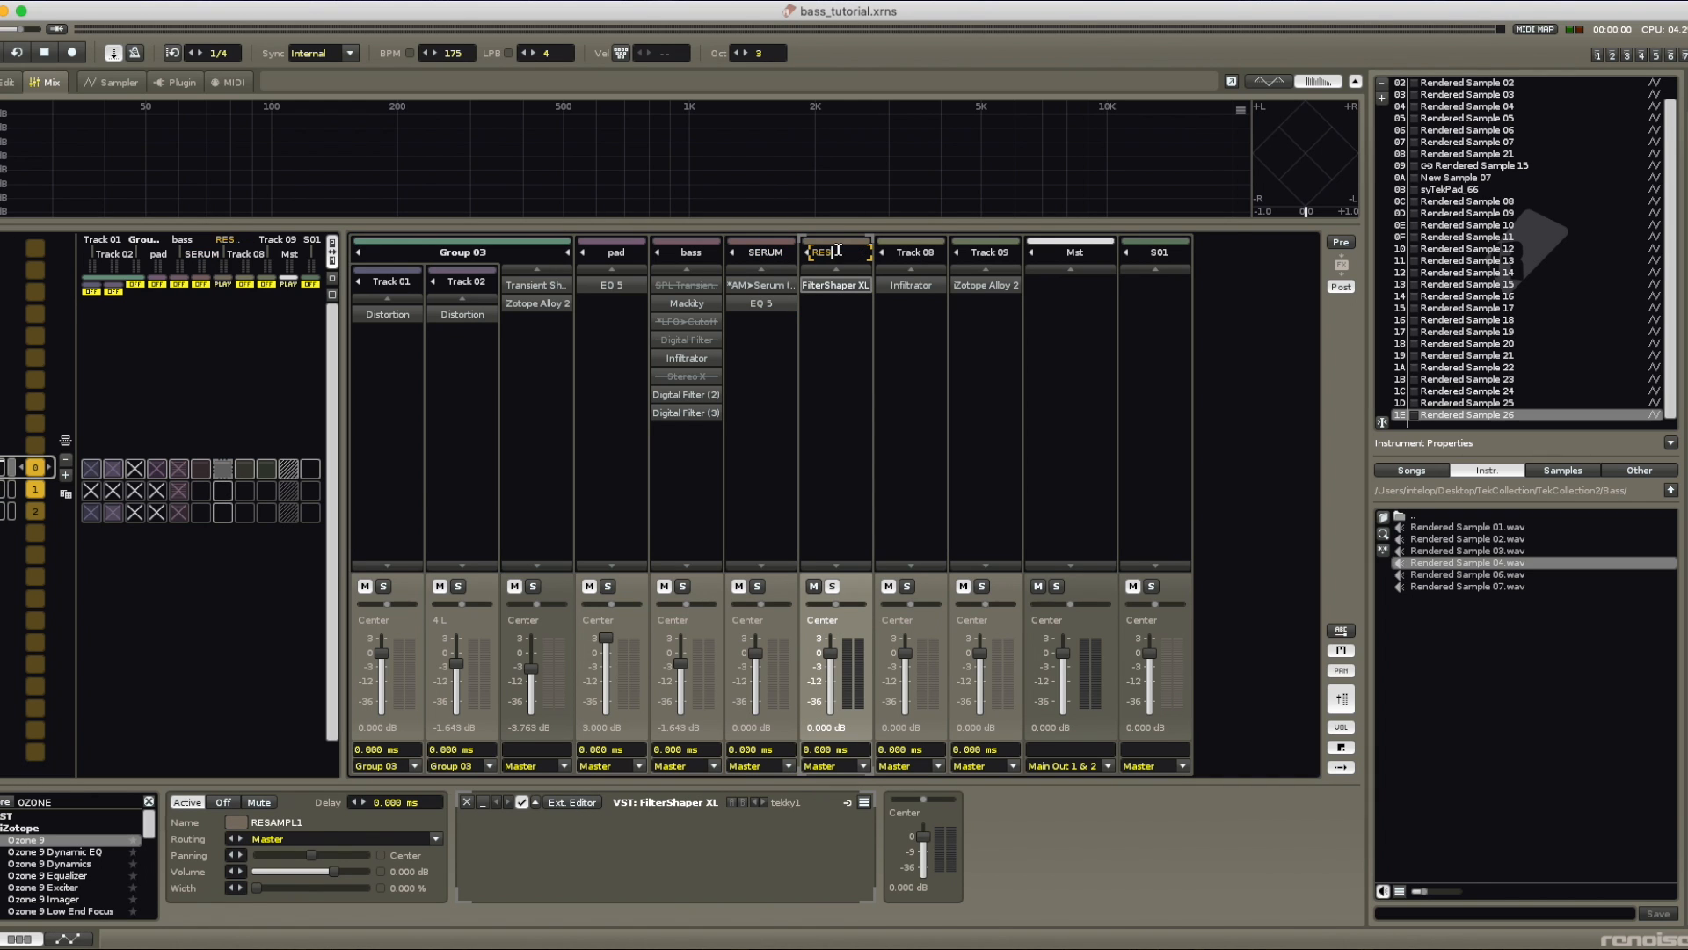
key("Return")
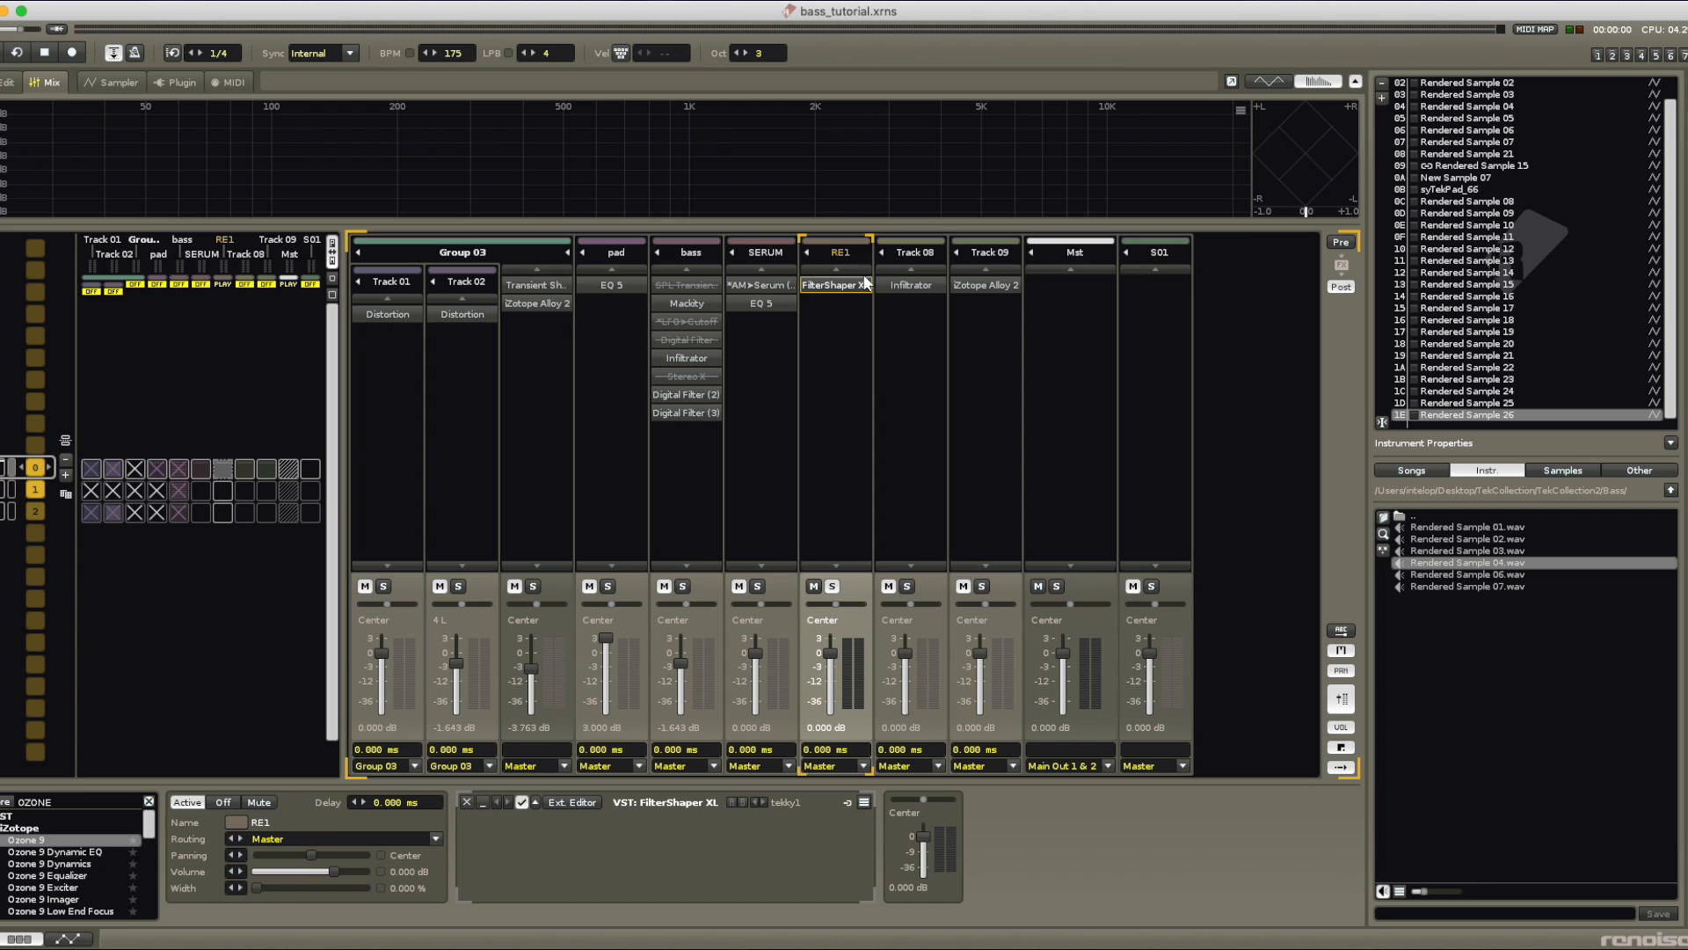
Step: Open the FilterShaper XL editor on the RE1 track and move it aside so the SERUM and RE1 channels stay visible
double_click(832, 286)
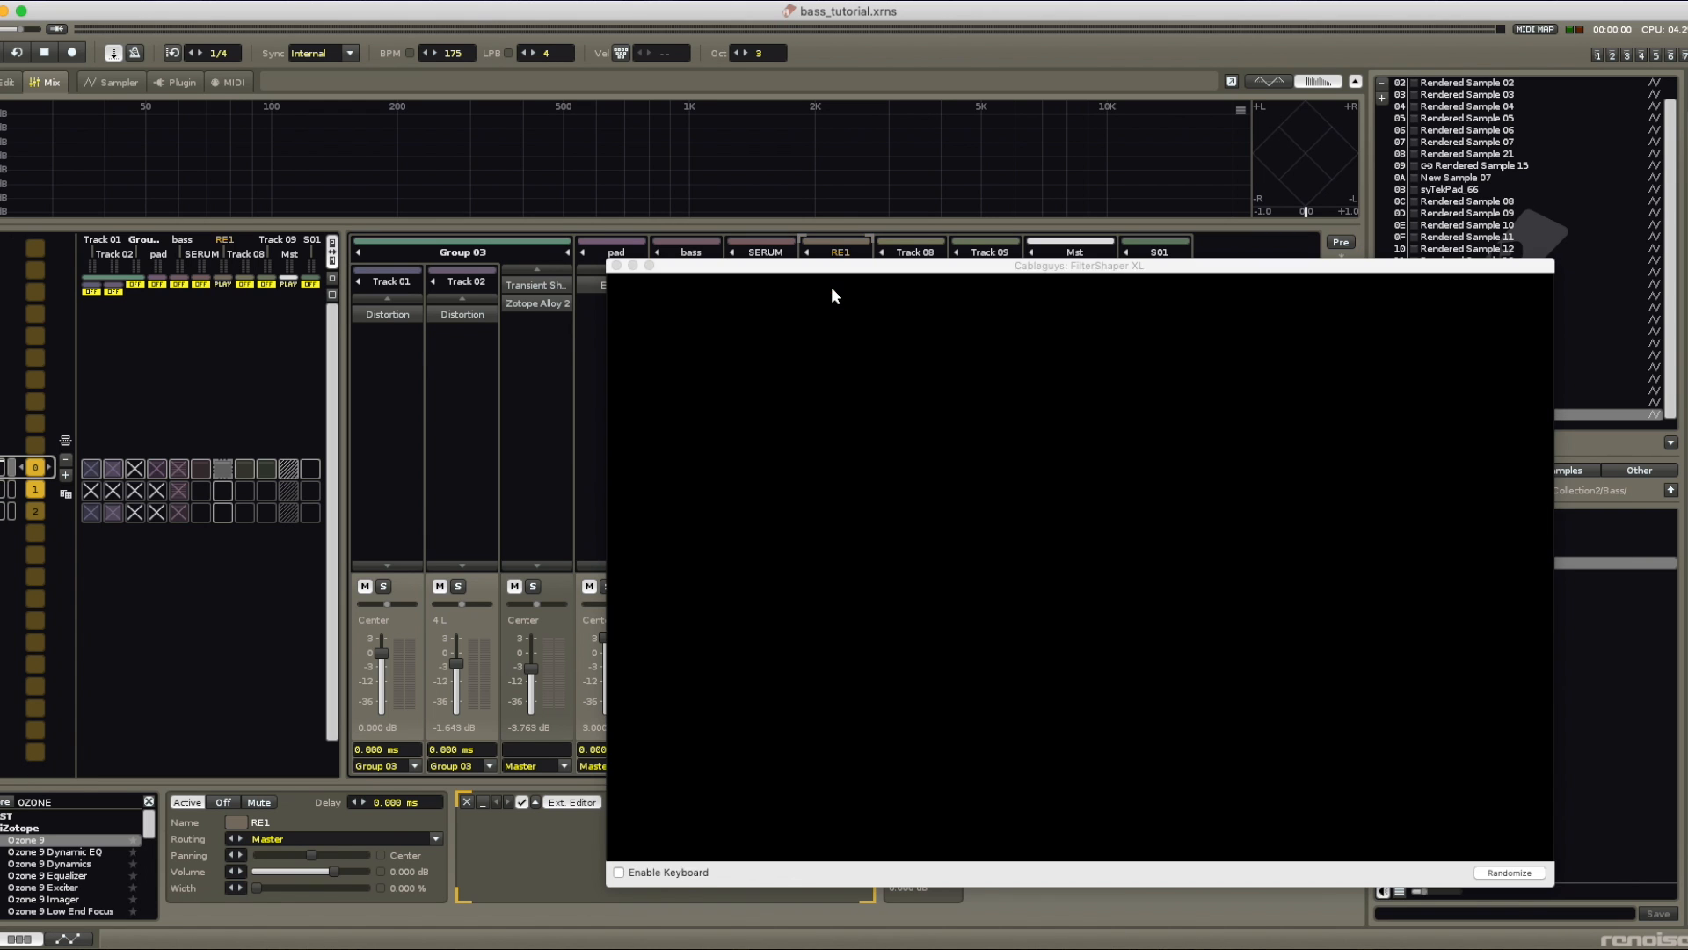
left_click_drag(824, 266, 842, 211)
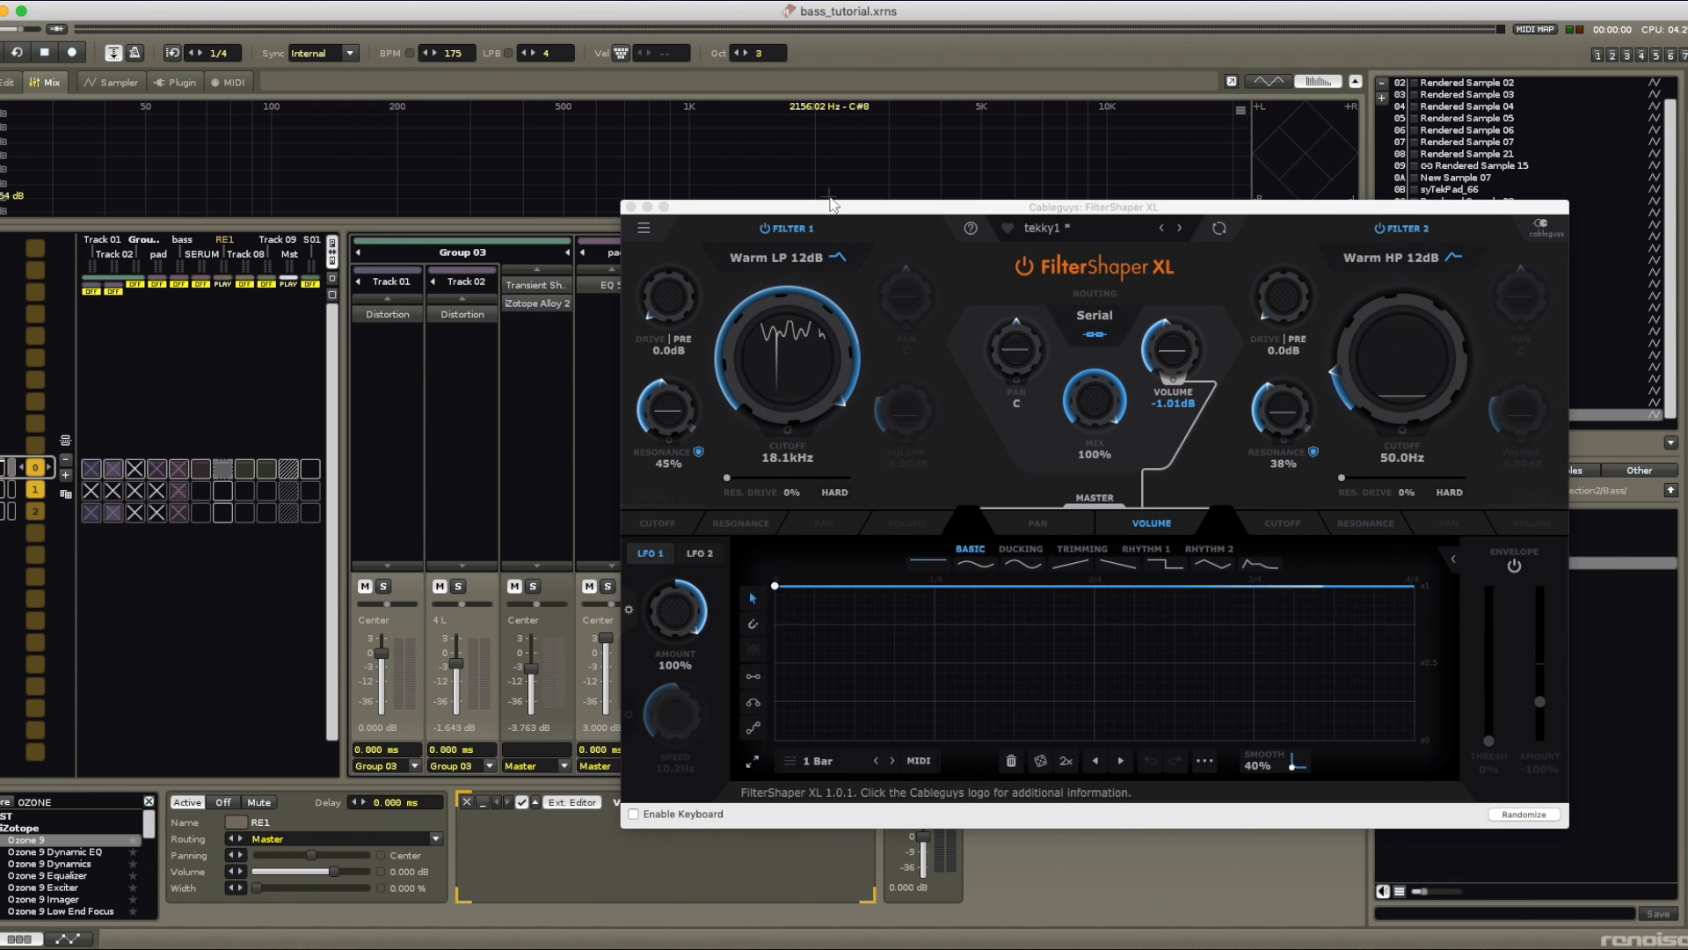
left_click_drag(831, 204, 1083, 178)
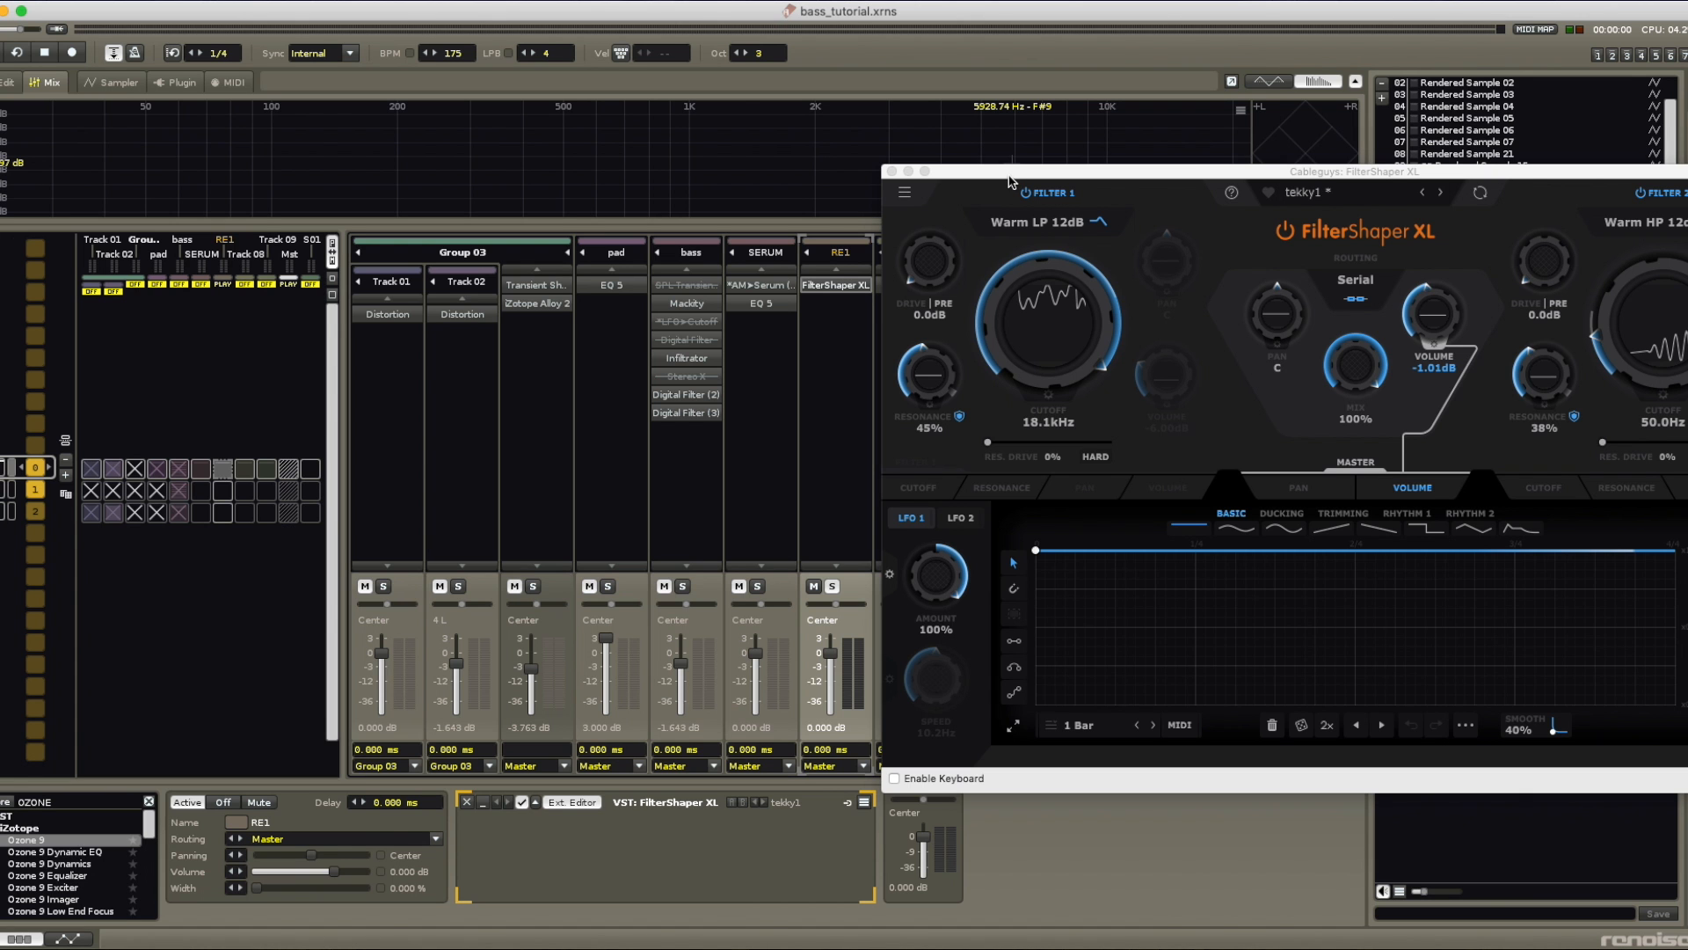
left_click_drag(1008, 179, 1095, 138)
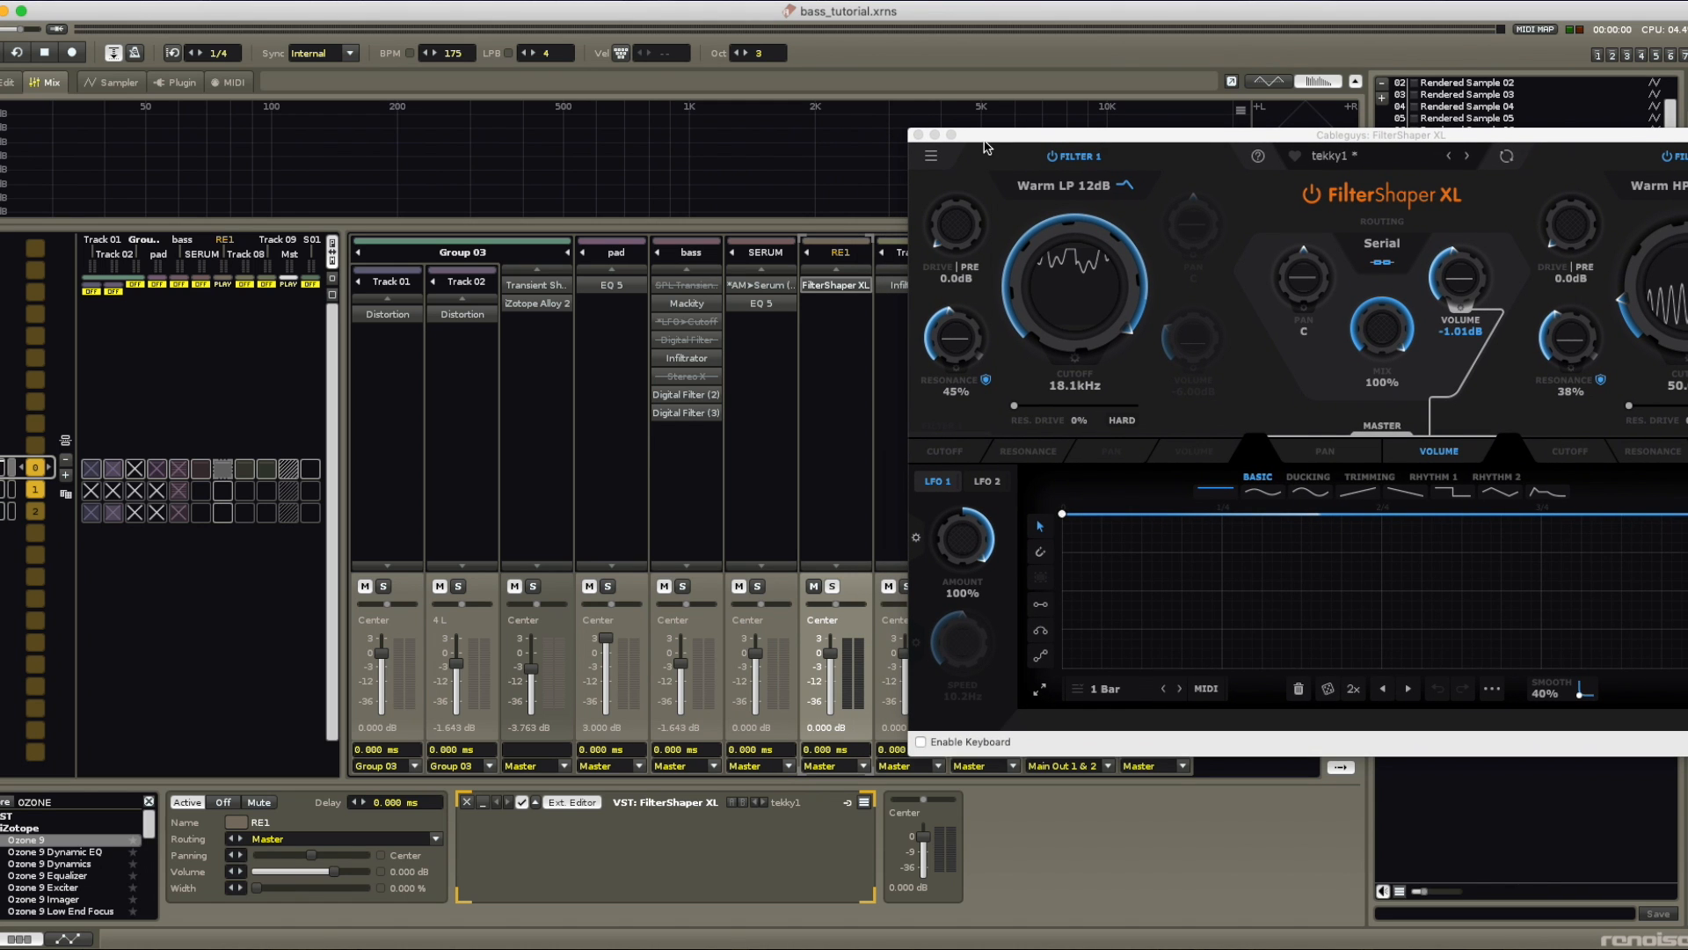
Step: Show the Filter 1 cutoff's LFO curve in FilterShaper XL, with its window positioned clear of the mixer channels
left_click(840, 394)
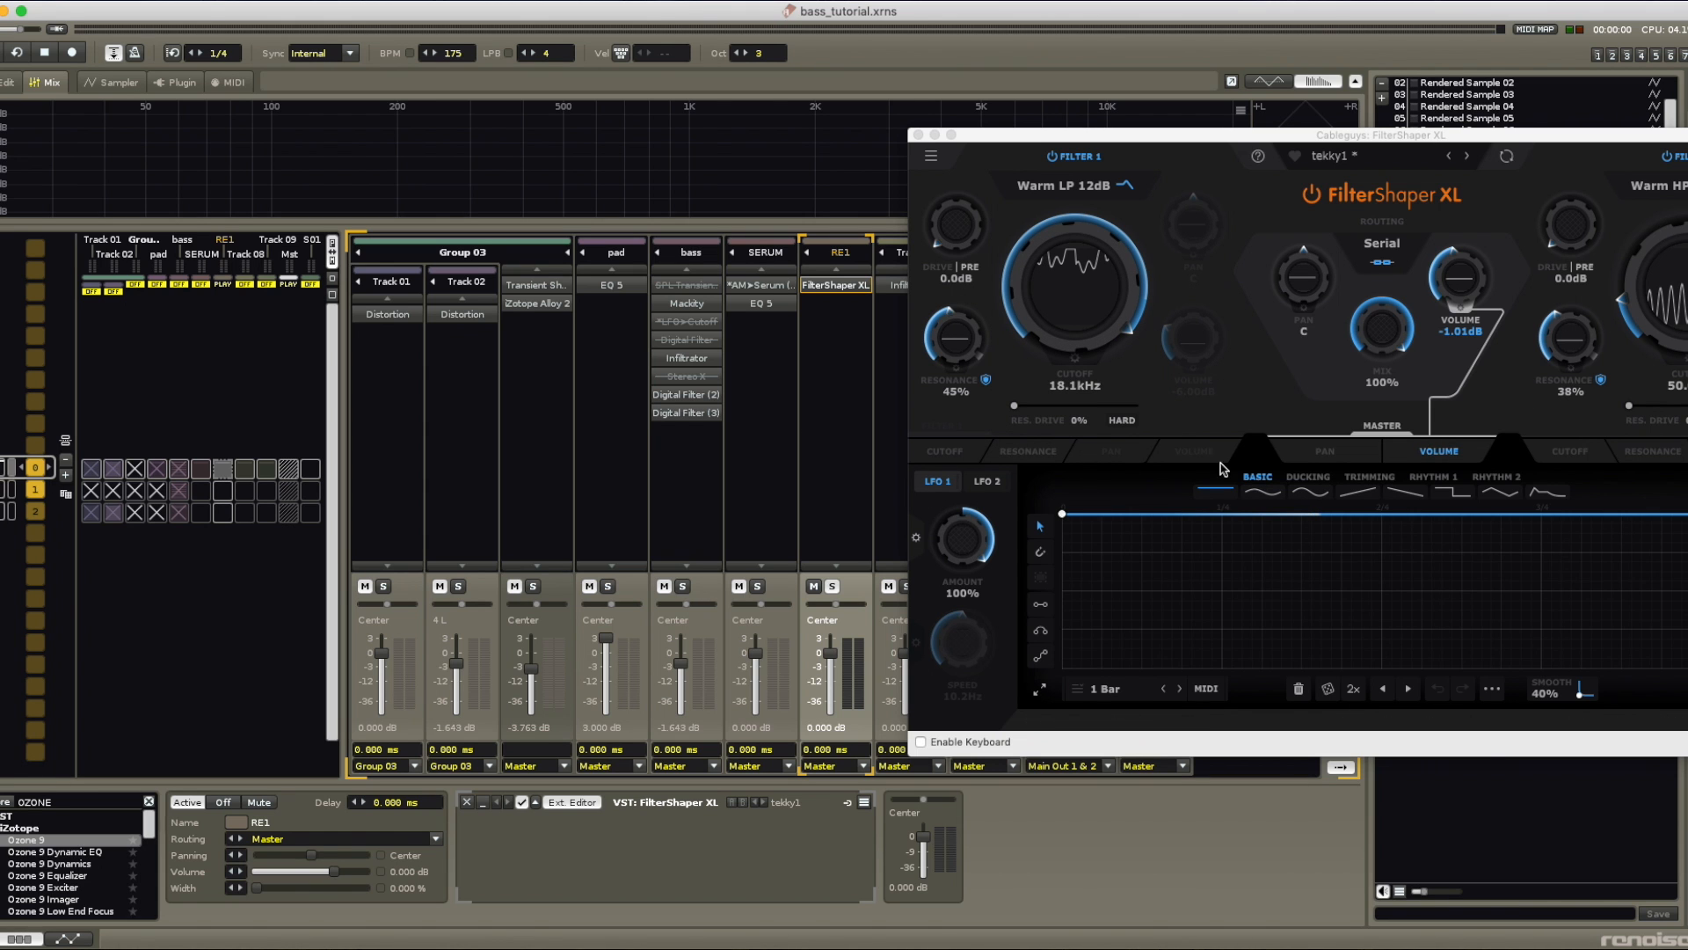
left_click(1062, 262)
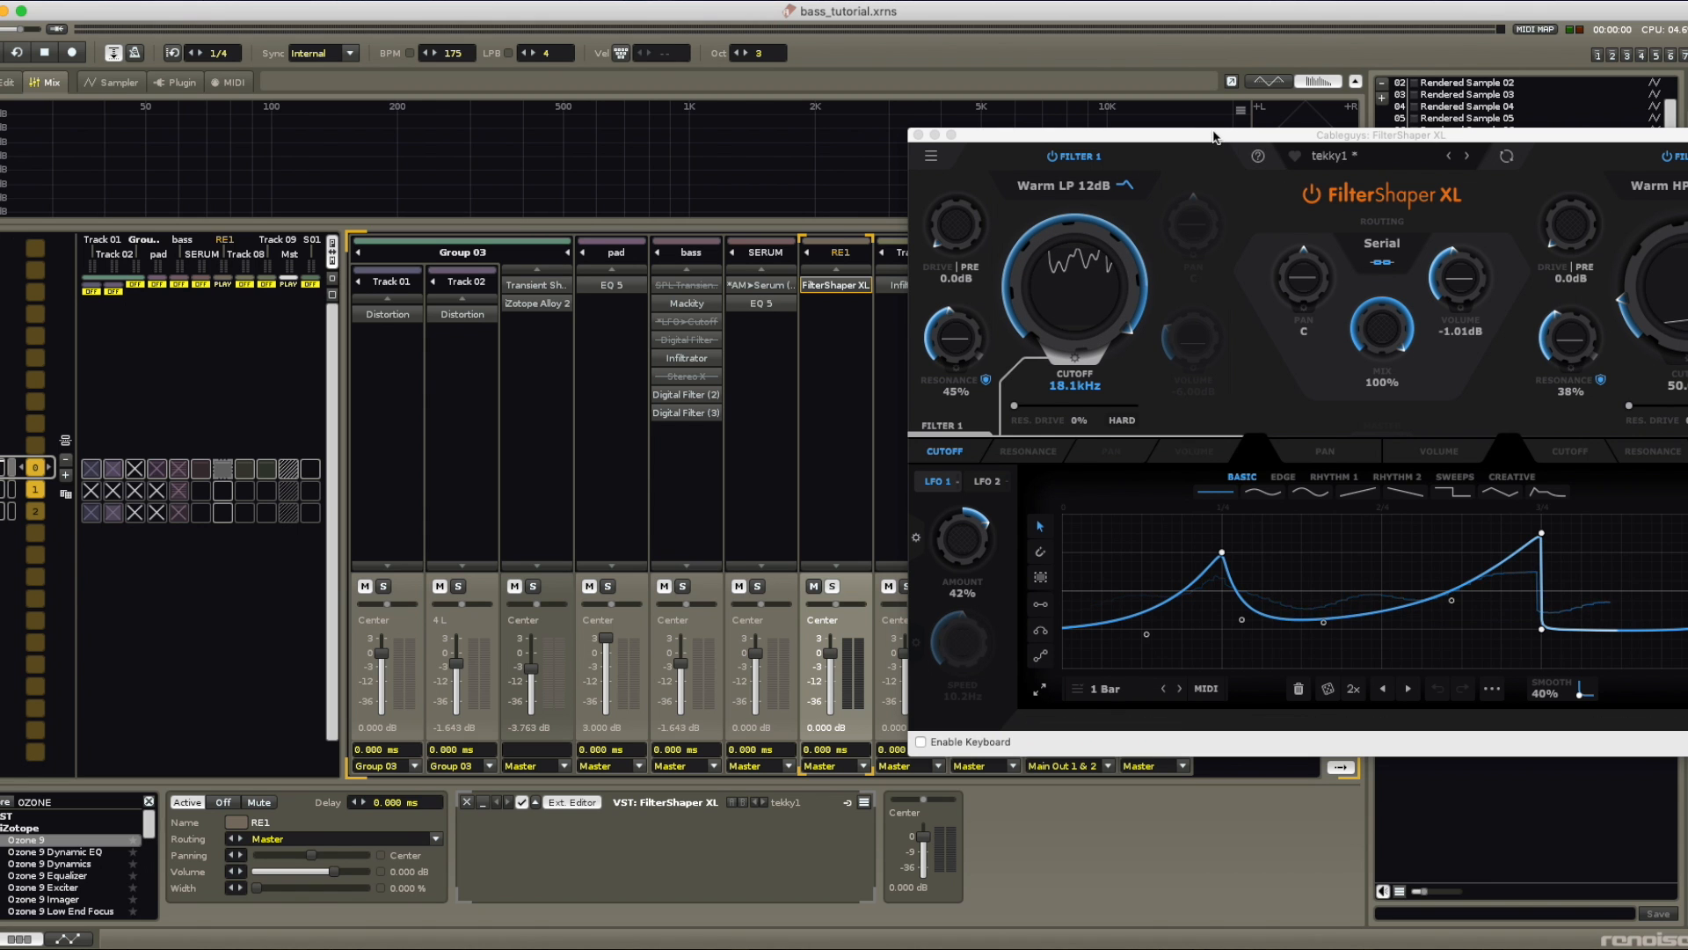
left_click_drag(1214, 137, 908, 170)
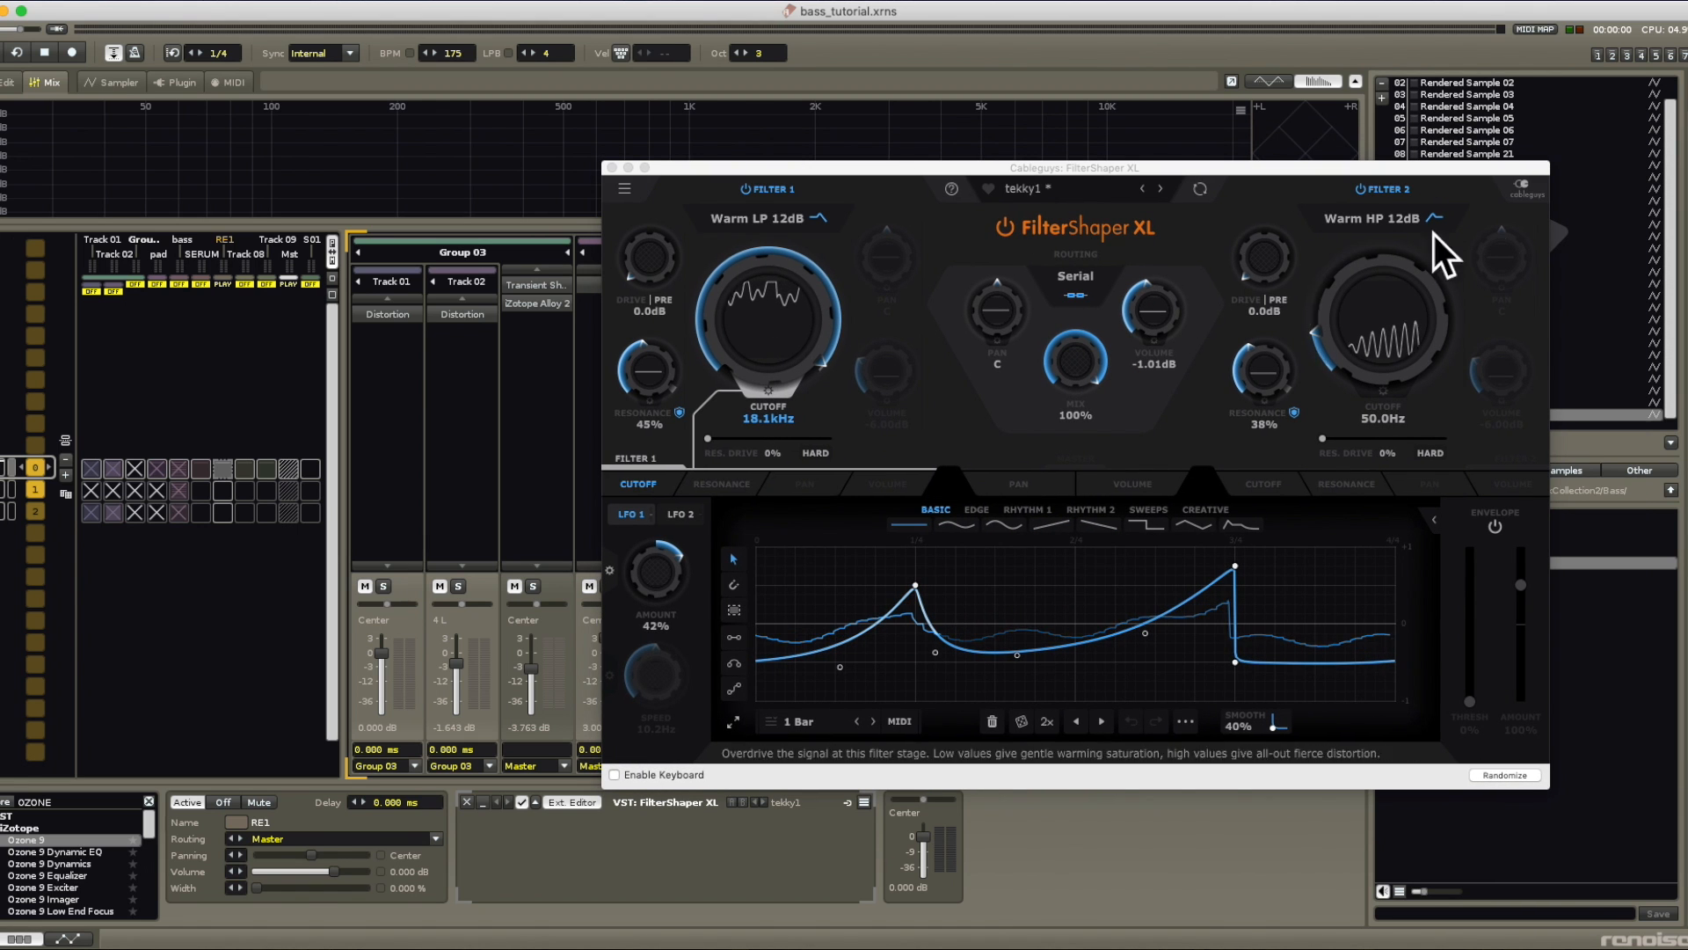
left_click_drag(1157, 173, 1541, 161)
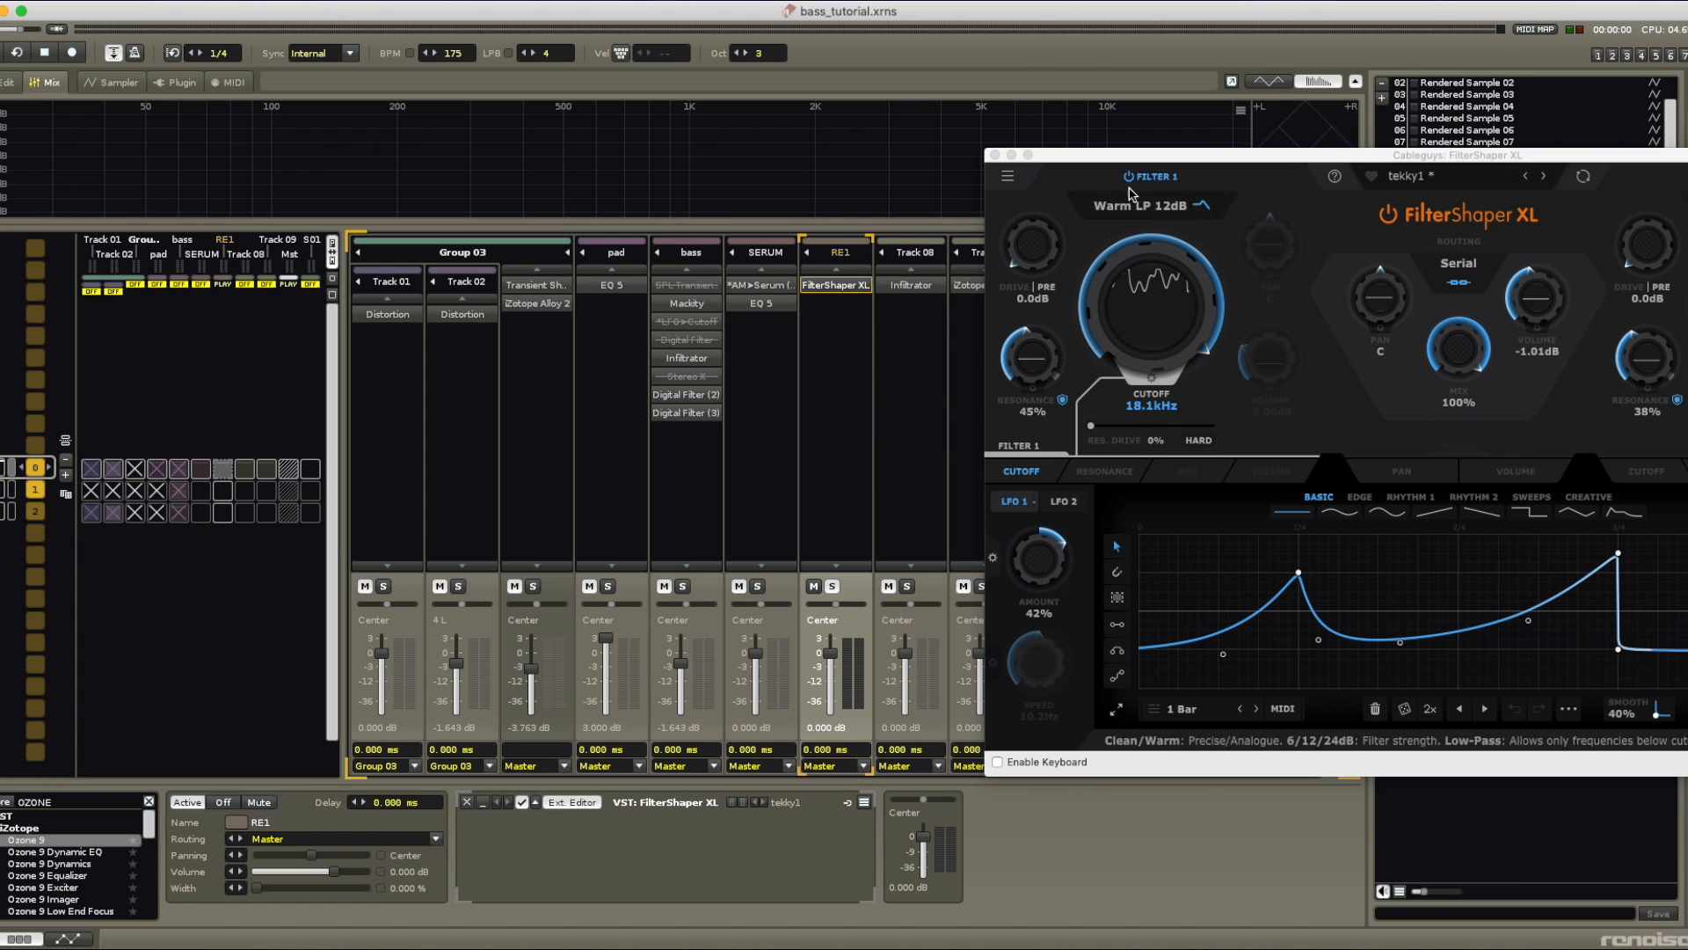
Step: Return to the pattern editor, move the FilterShaper XL window off the tracks, and audition RE1 from its first line
left_click(10, 82)
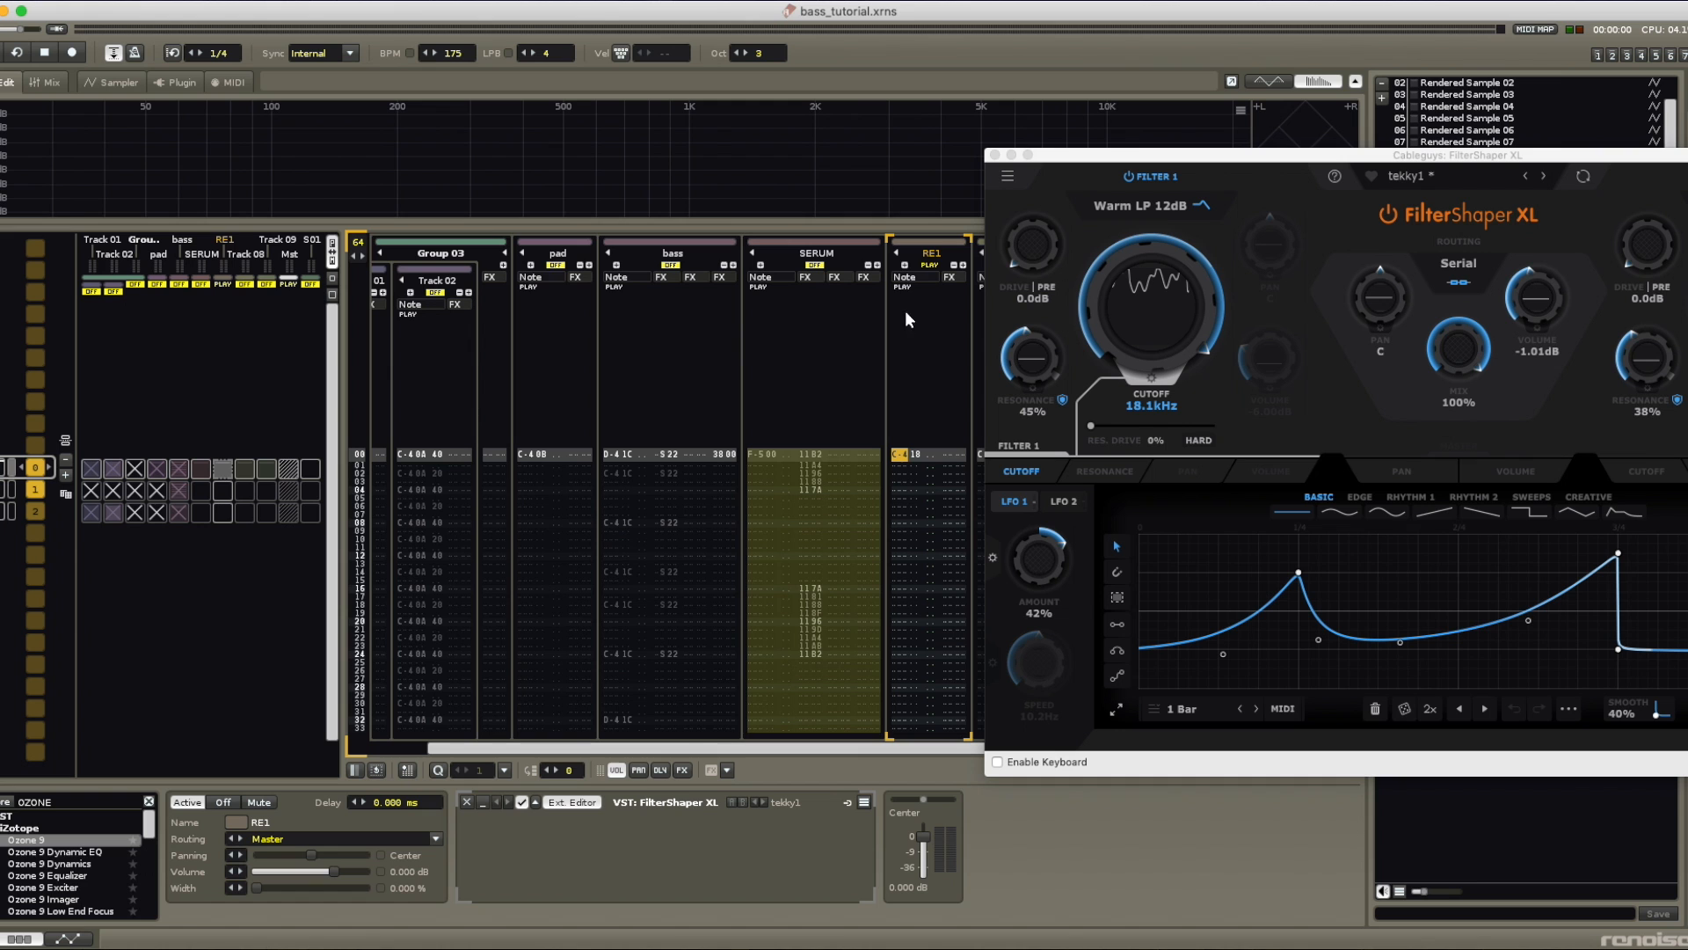
left_click(906, 459)
left_click_drag(1104, 156, 1307, 662)
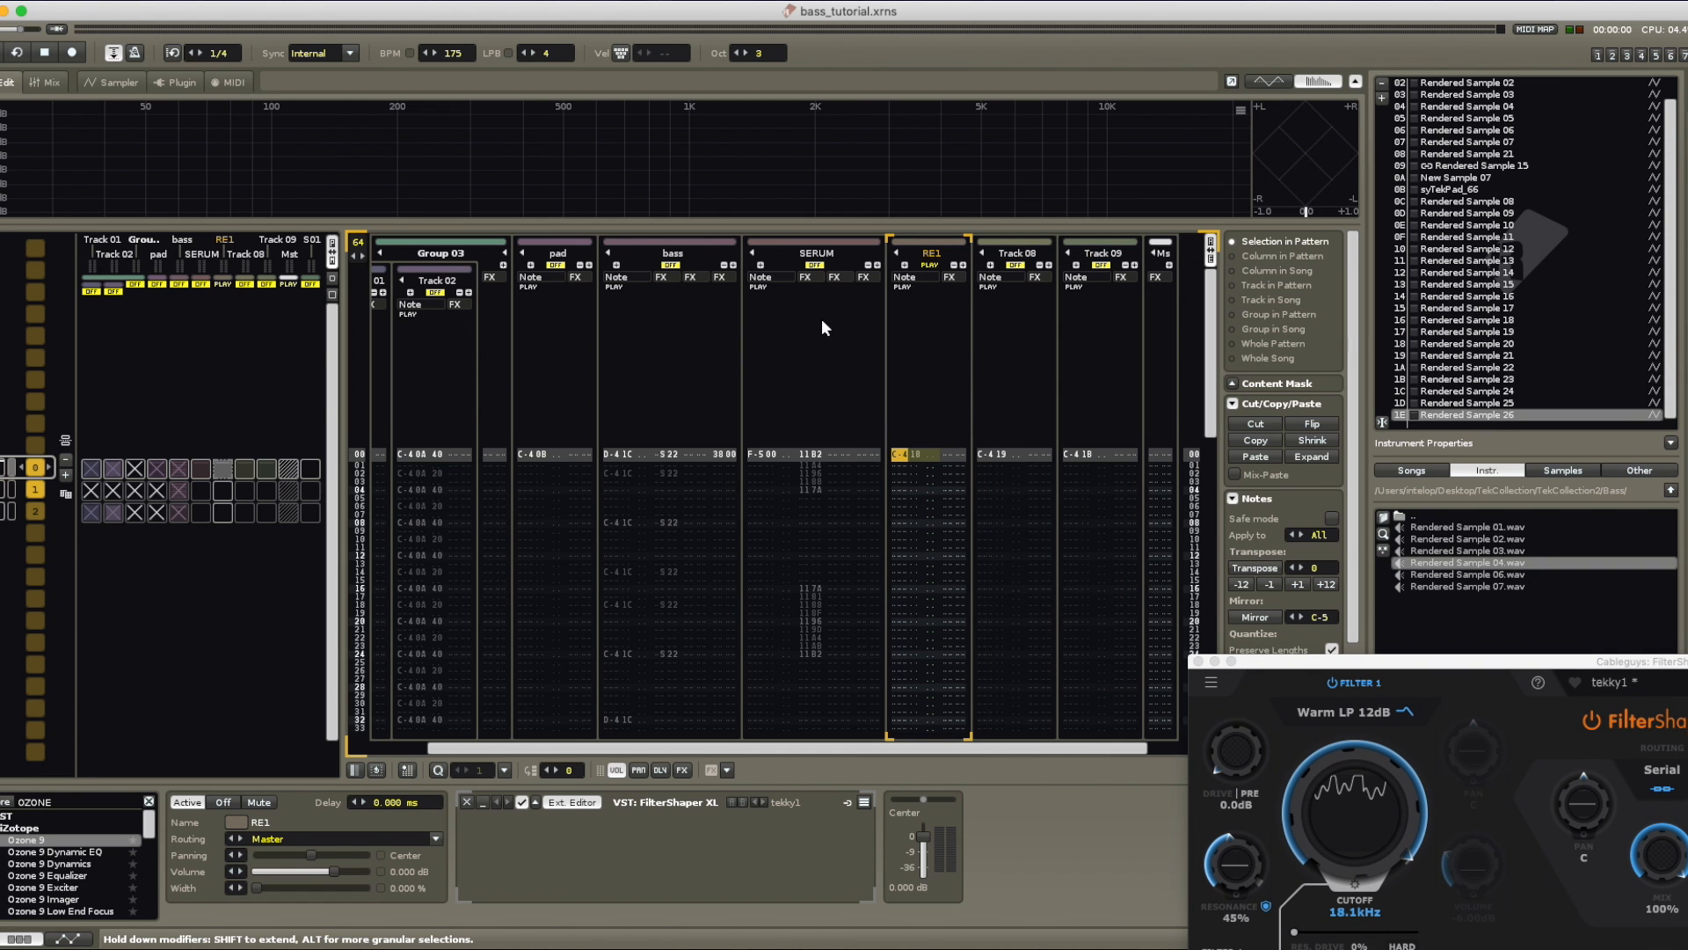
key("space")
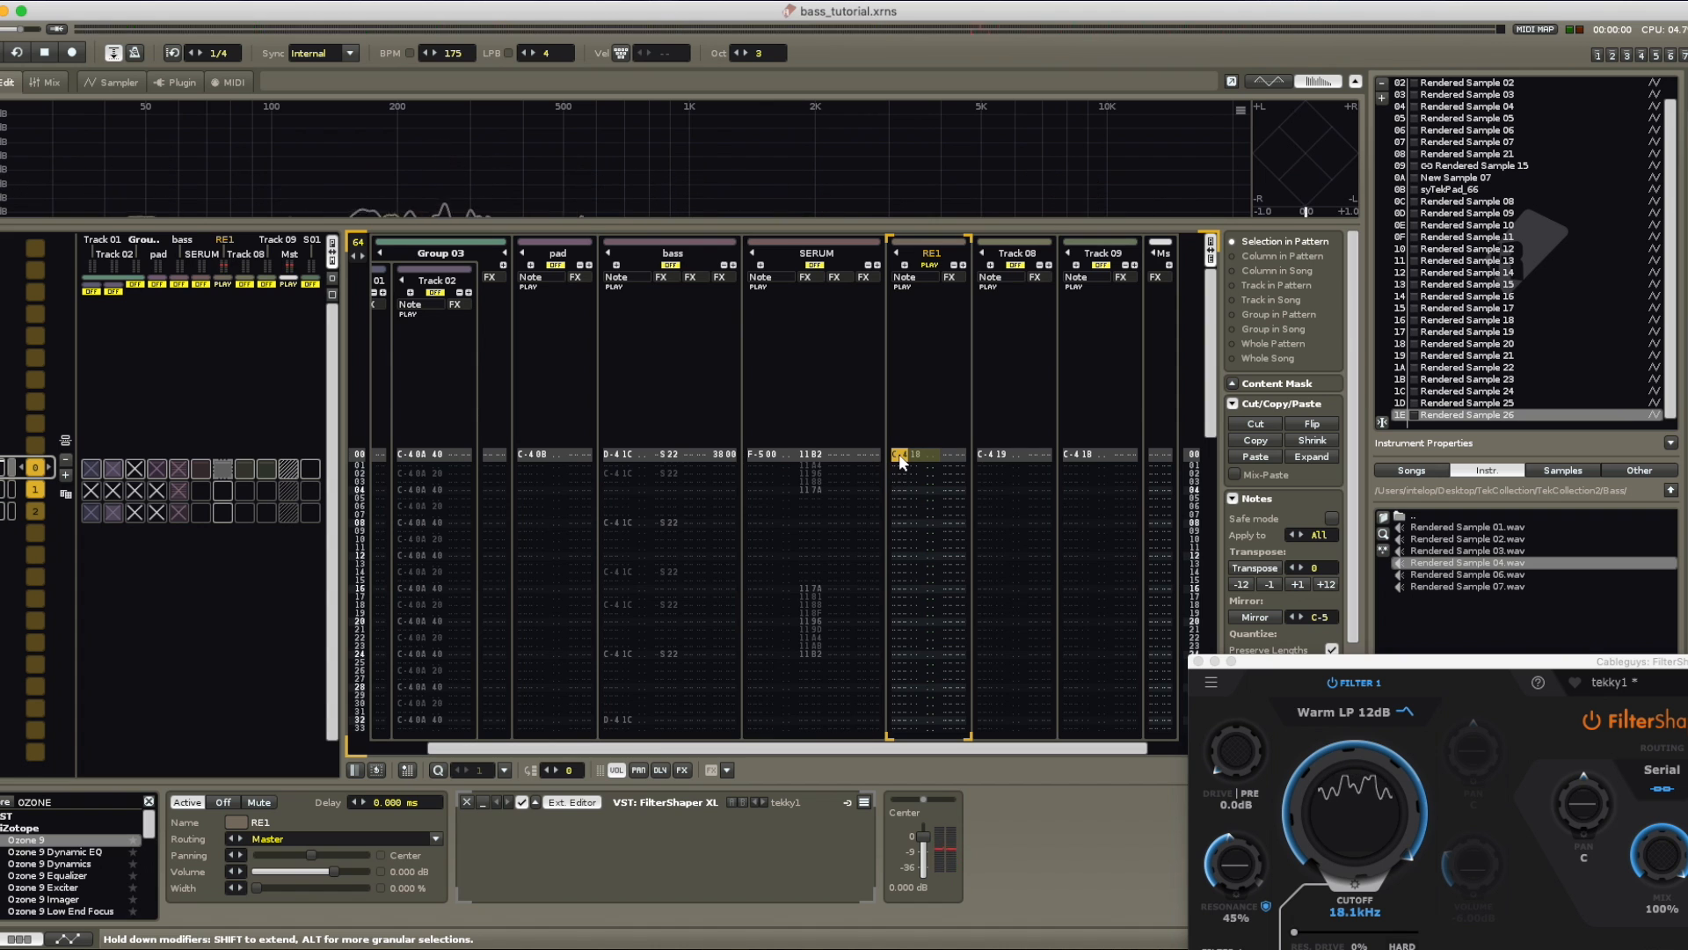
key("space")
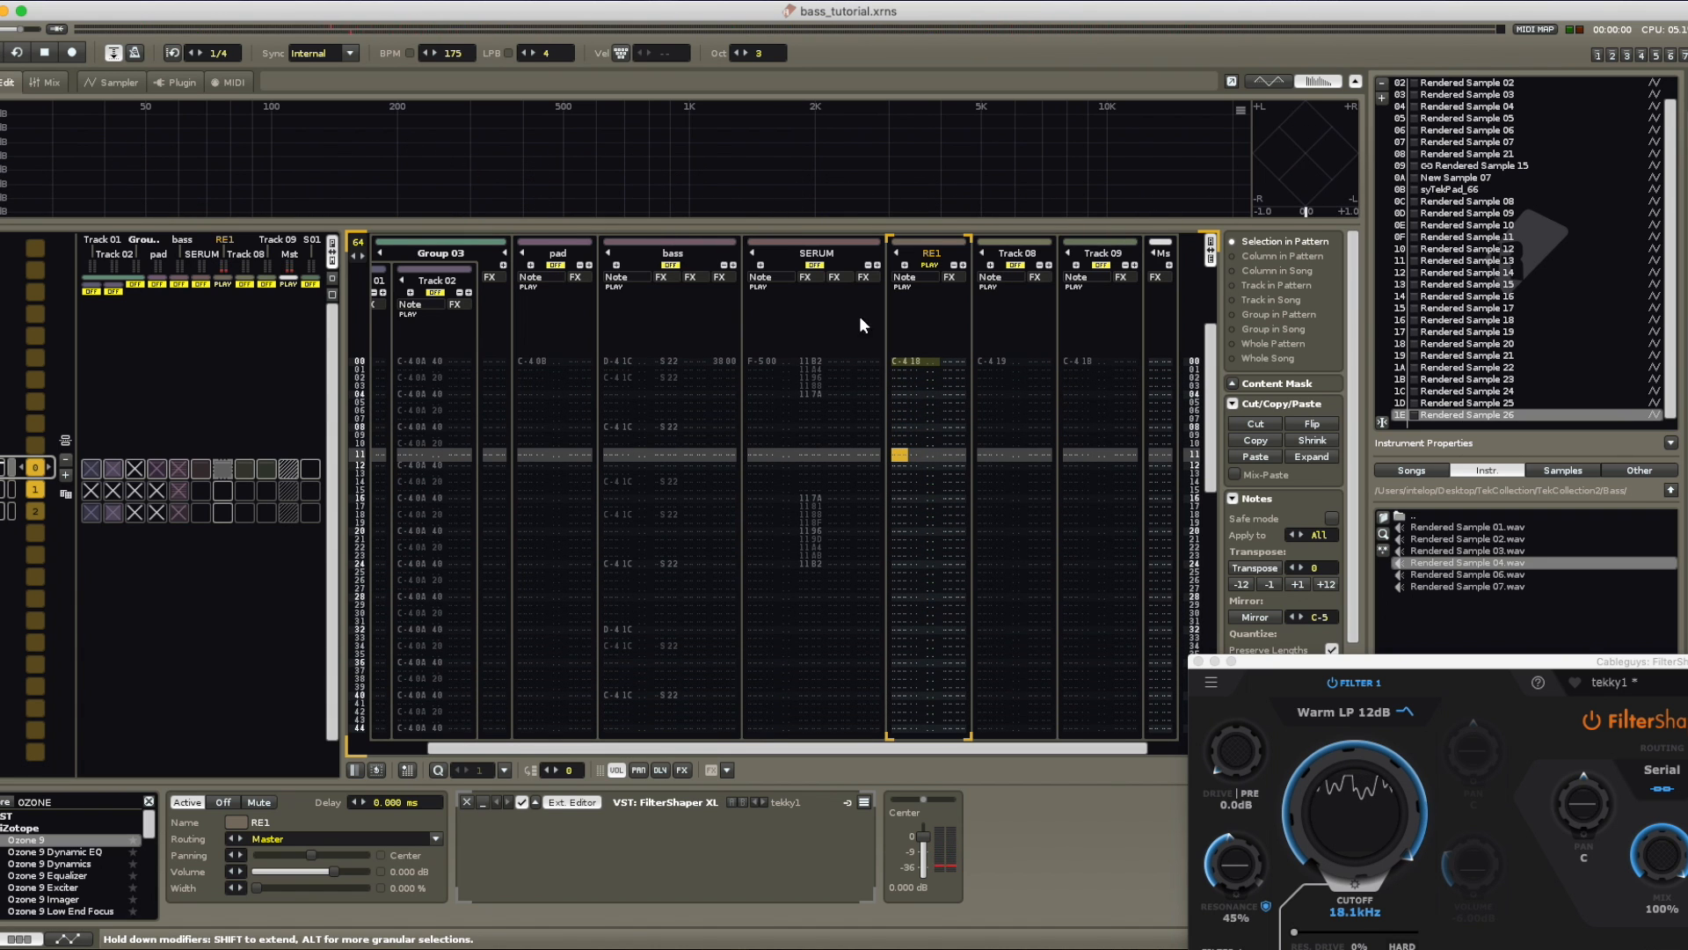
Step: Enter a C-4 note using instrument 1E on RE1's first line and play it back
key("Escape")
left_click(904, 362)
key("q")
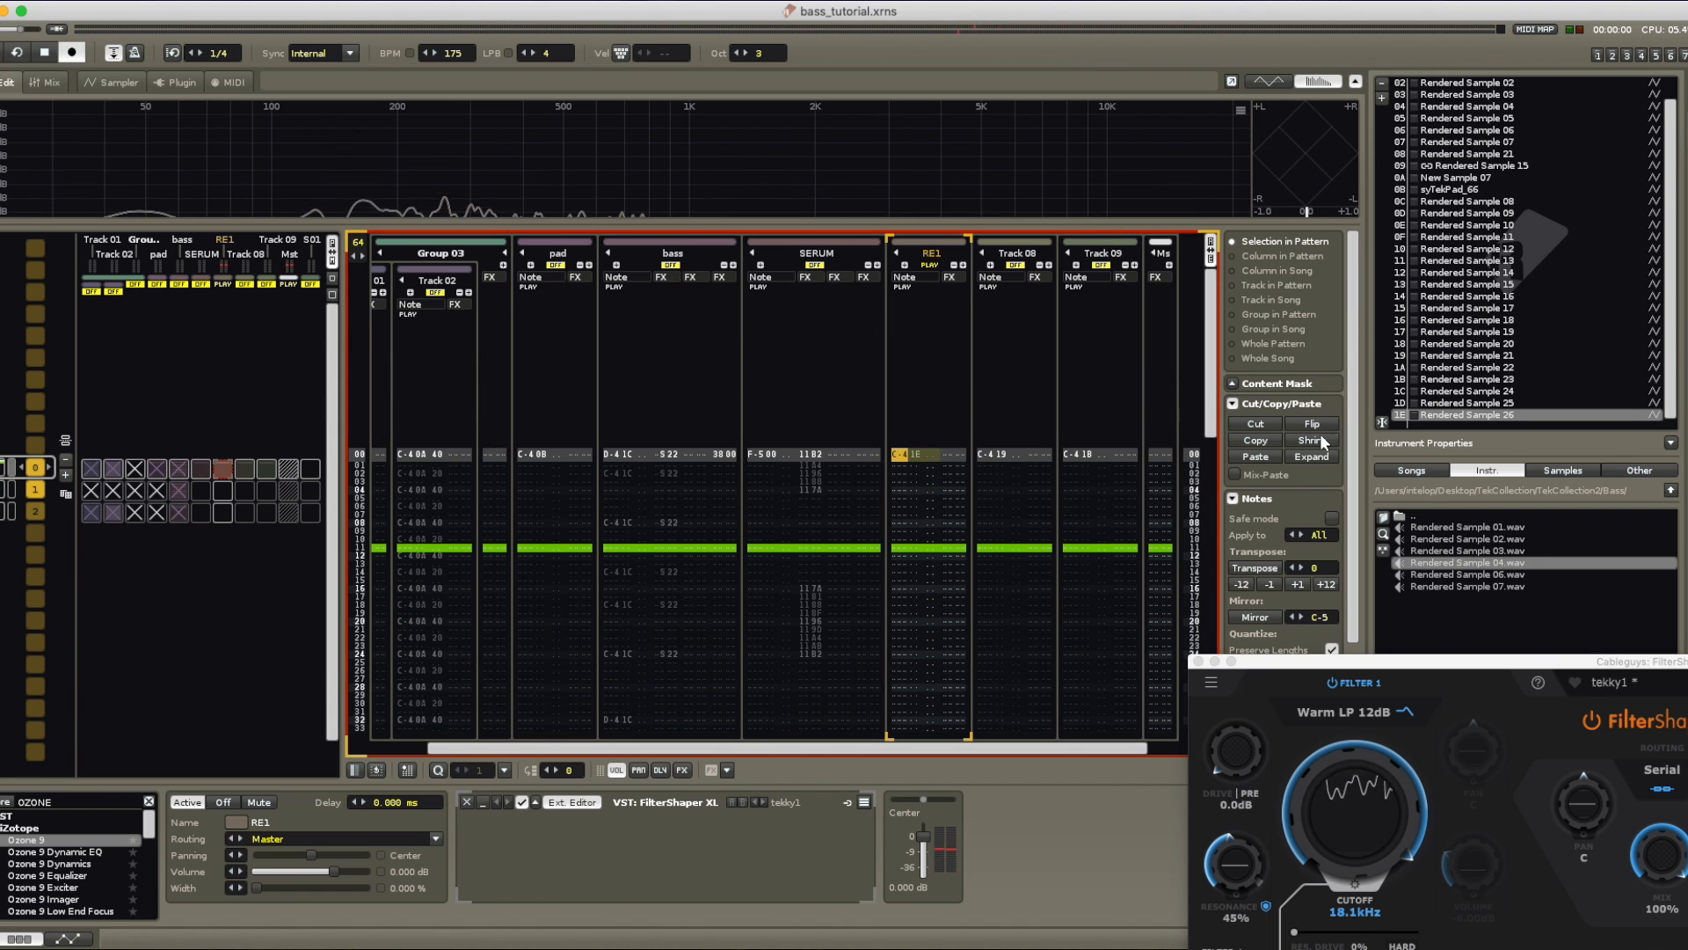
key("space")
key("space")
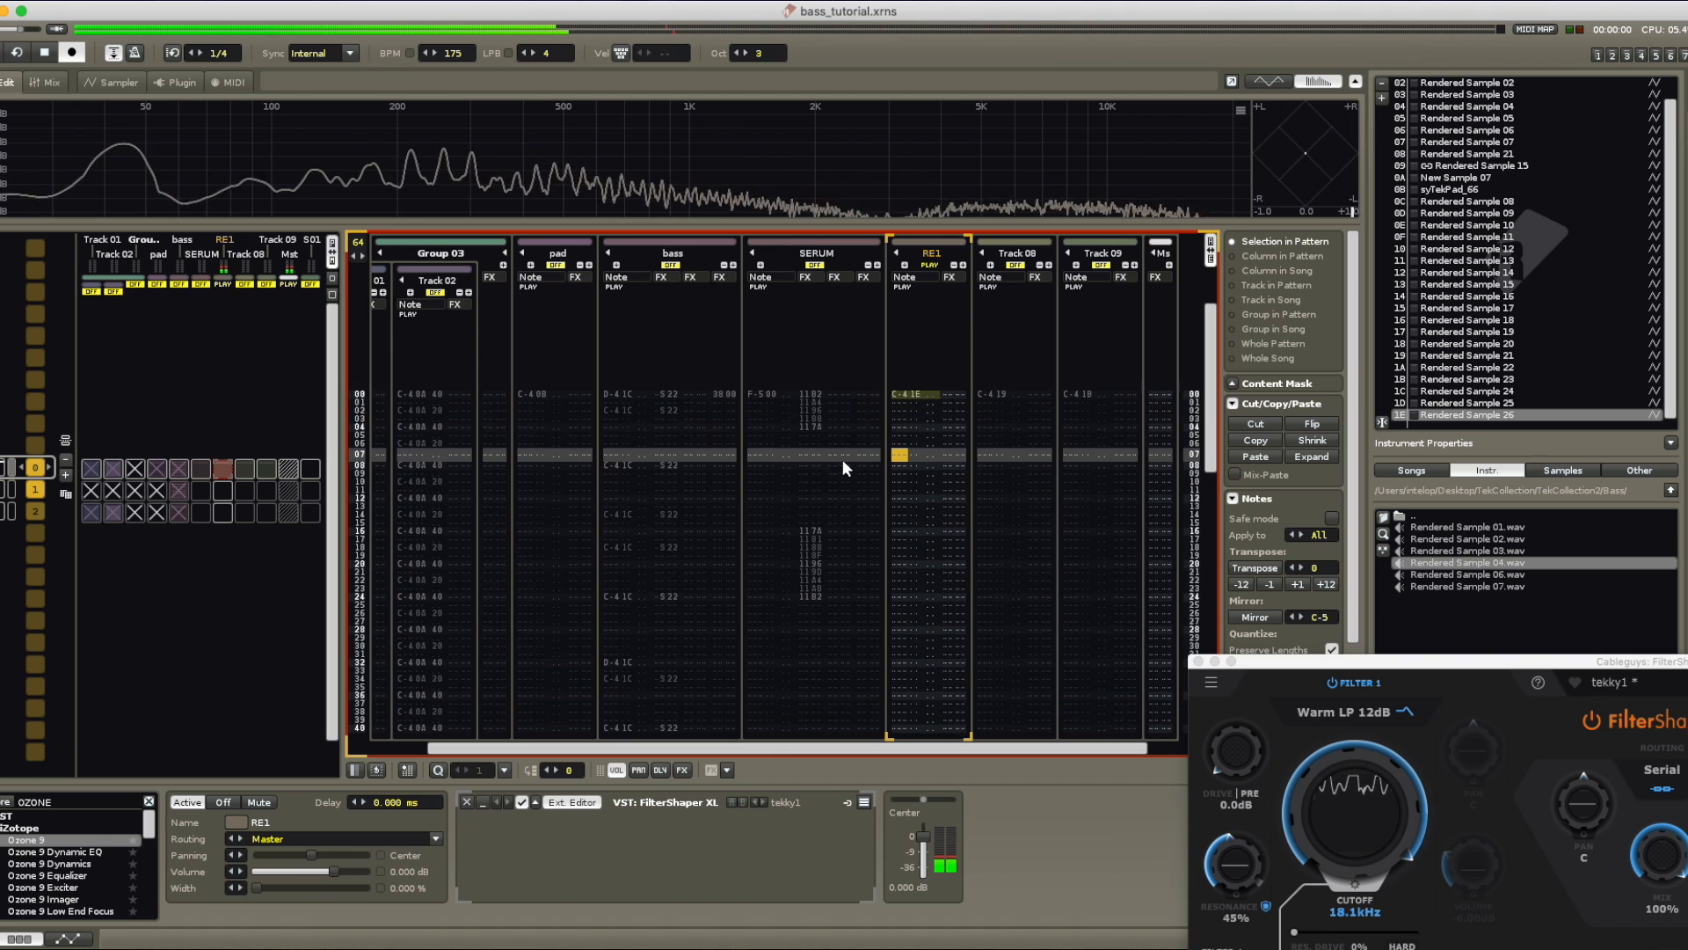
Step: Render the whole RE1 pattern track to a sample, view its waveform, and return to the pattern editor
left_click(899, 393)
key("super+l")
key("super+alt+r")
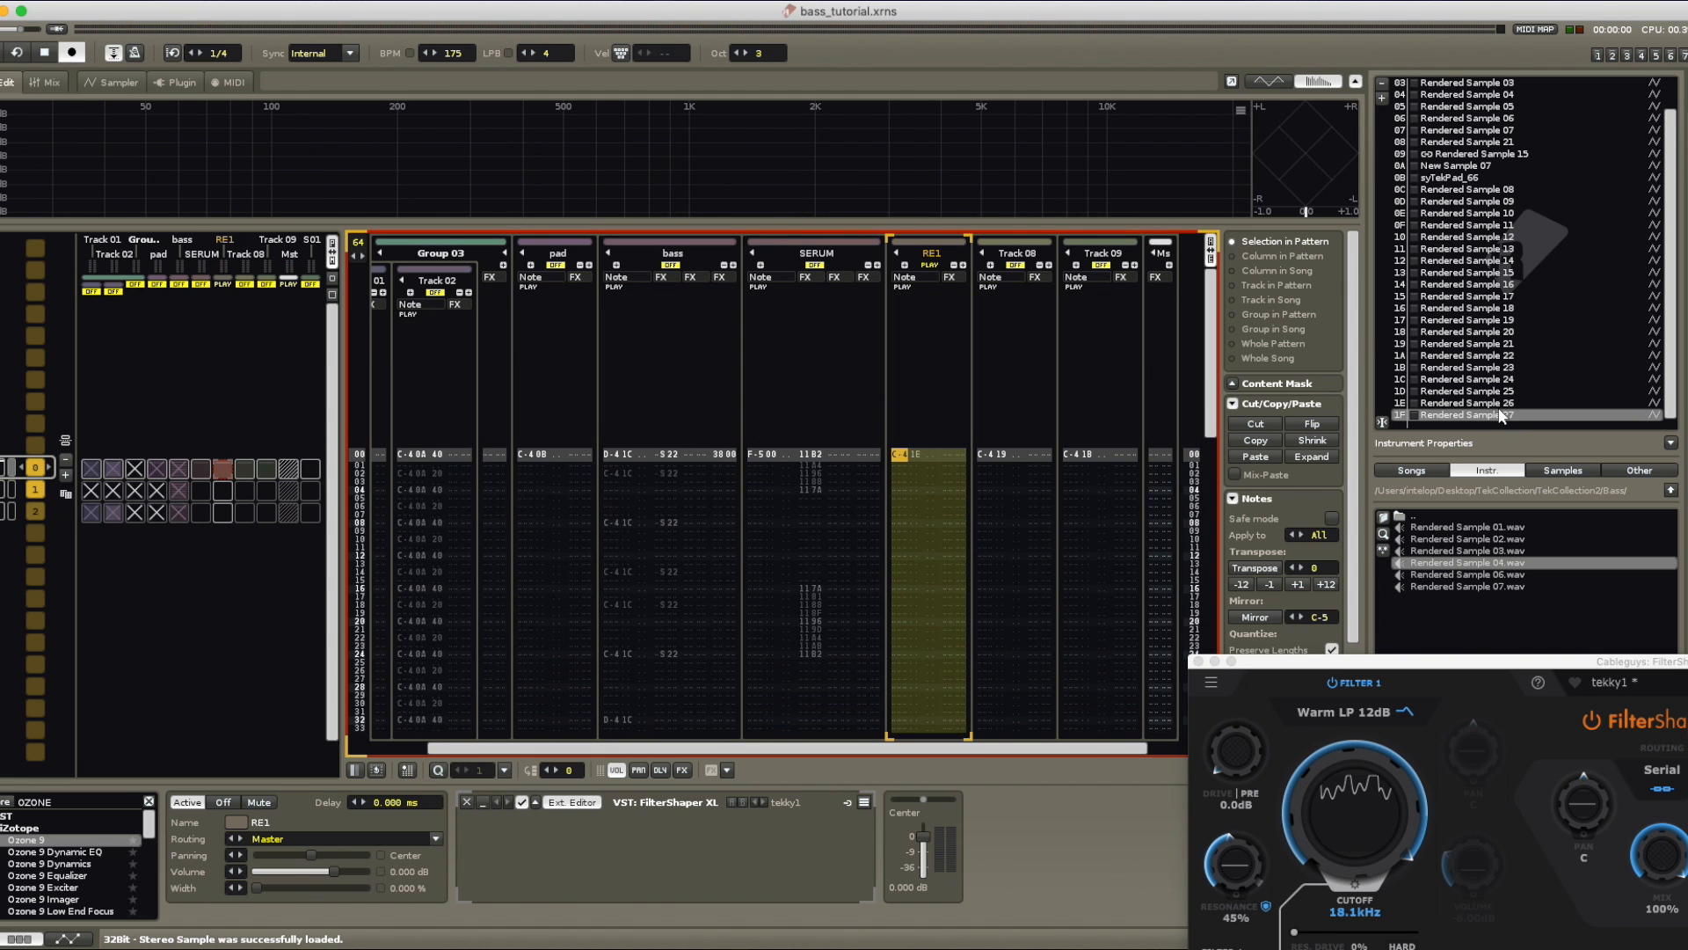
double_click(1500, 417)
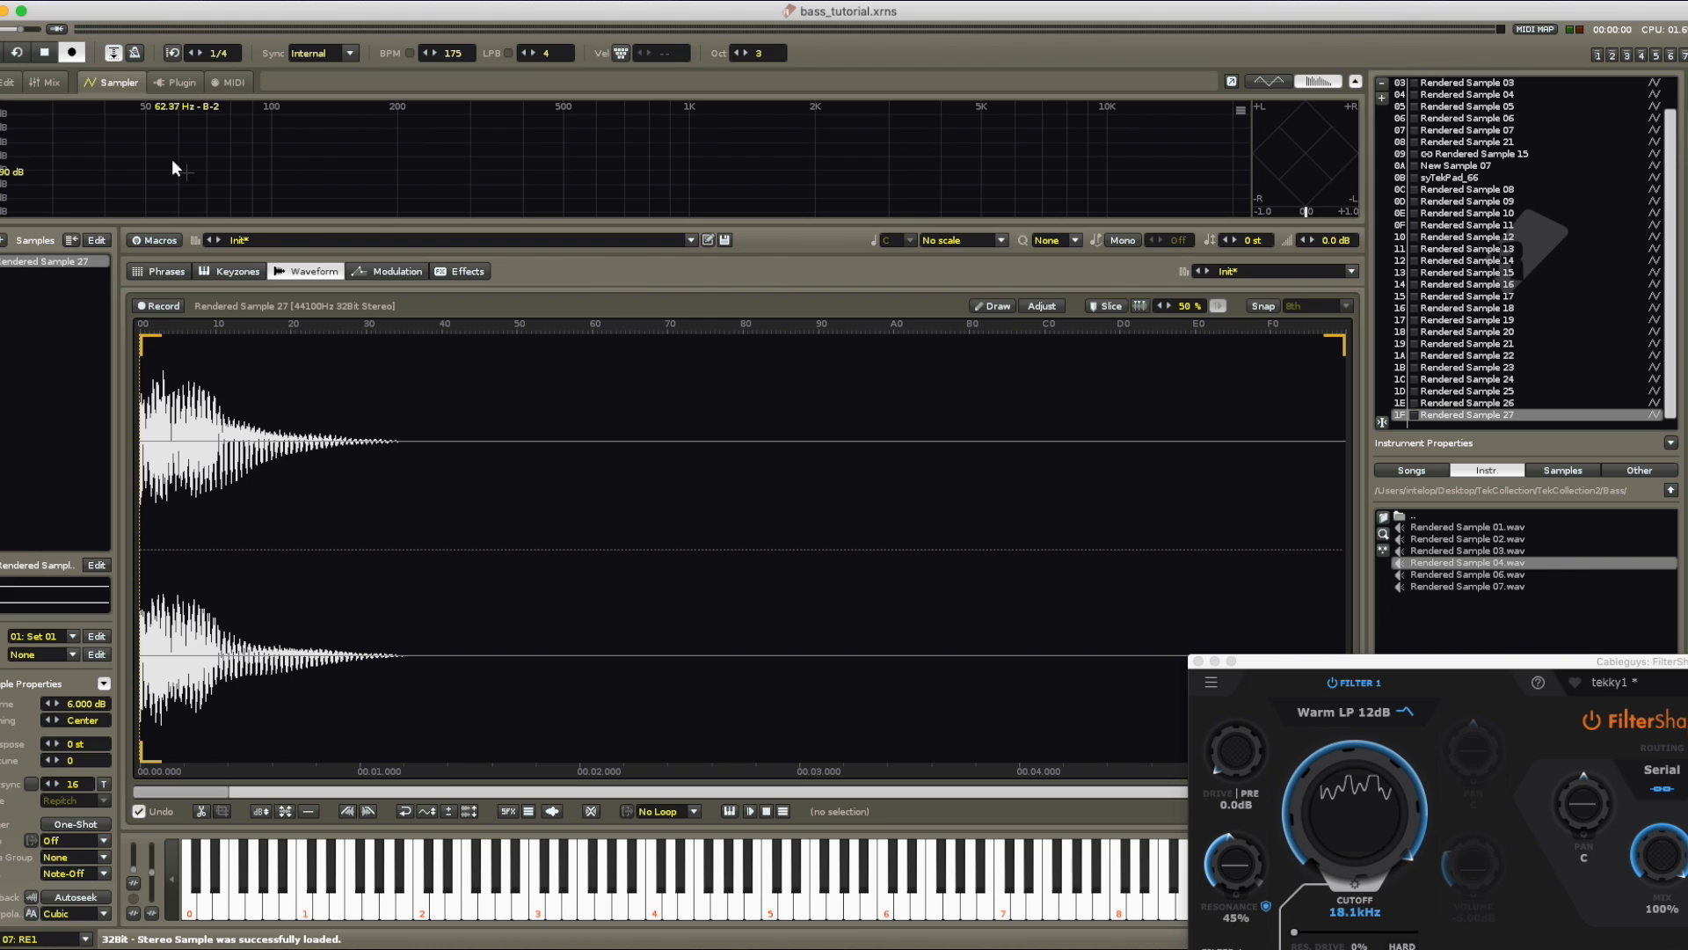
left_click(9, 82)
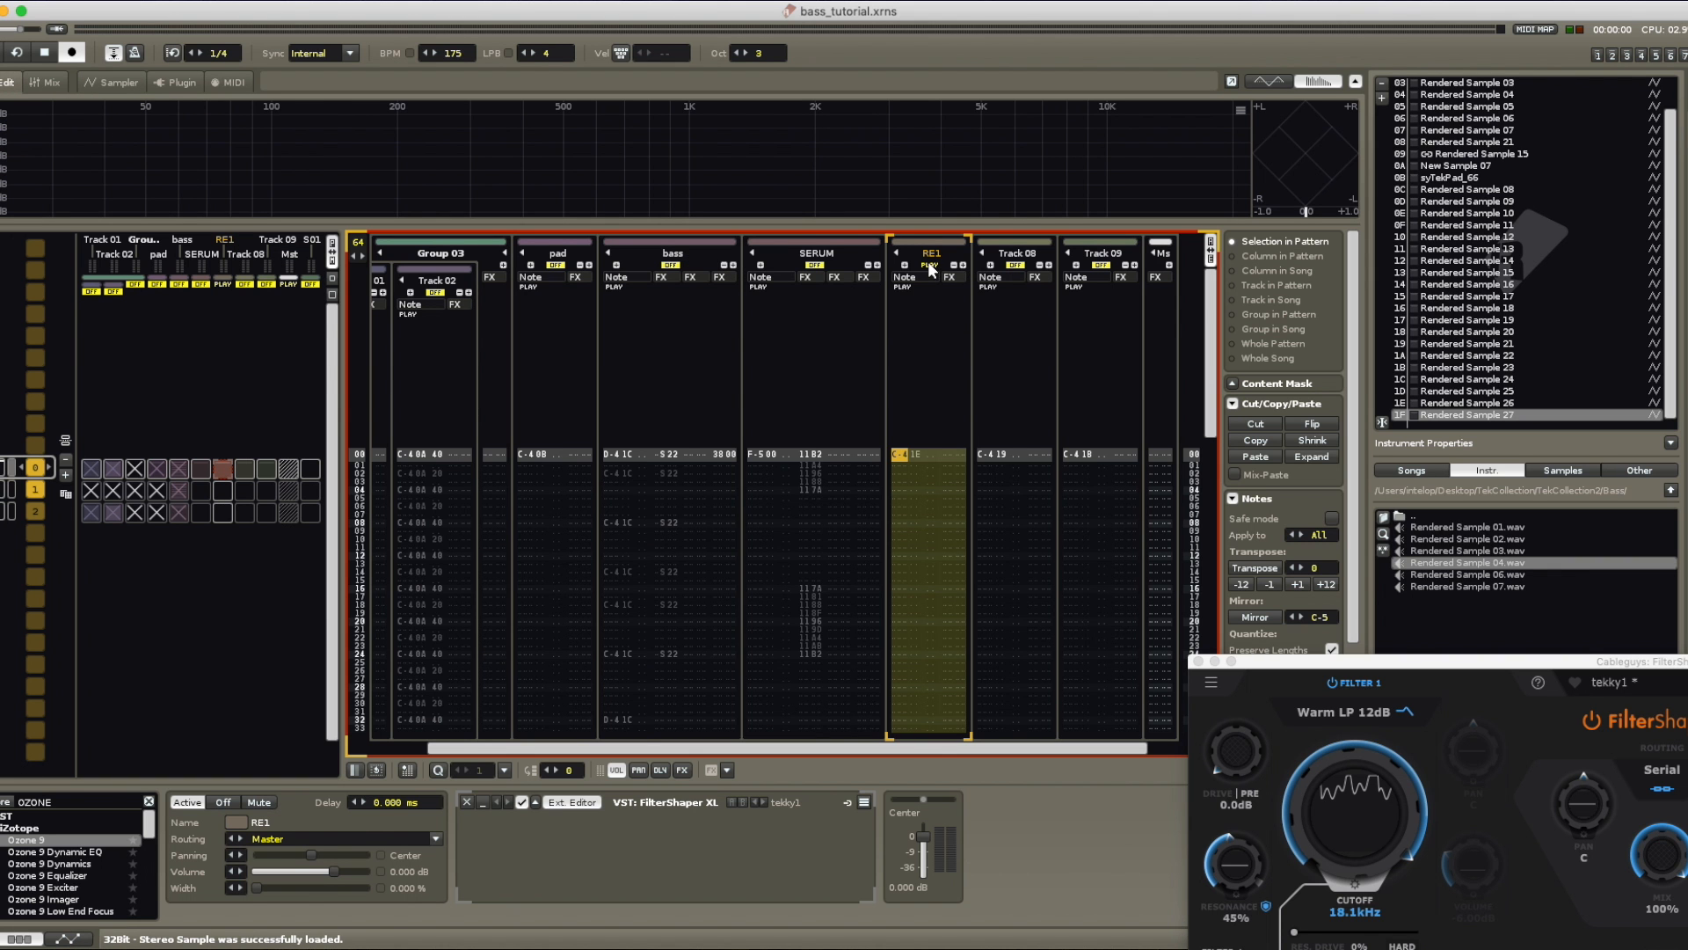
Step: Rename Track 08 as RE2 and solo it
double_click(1007, 252)
type("RE2")
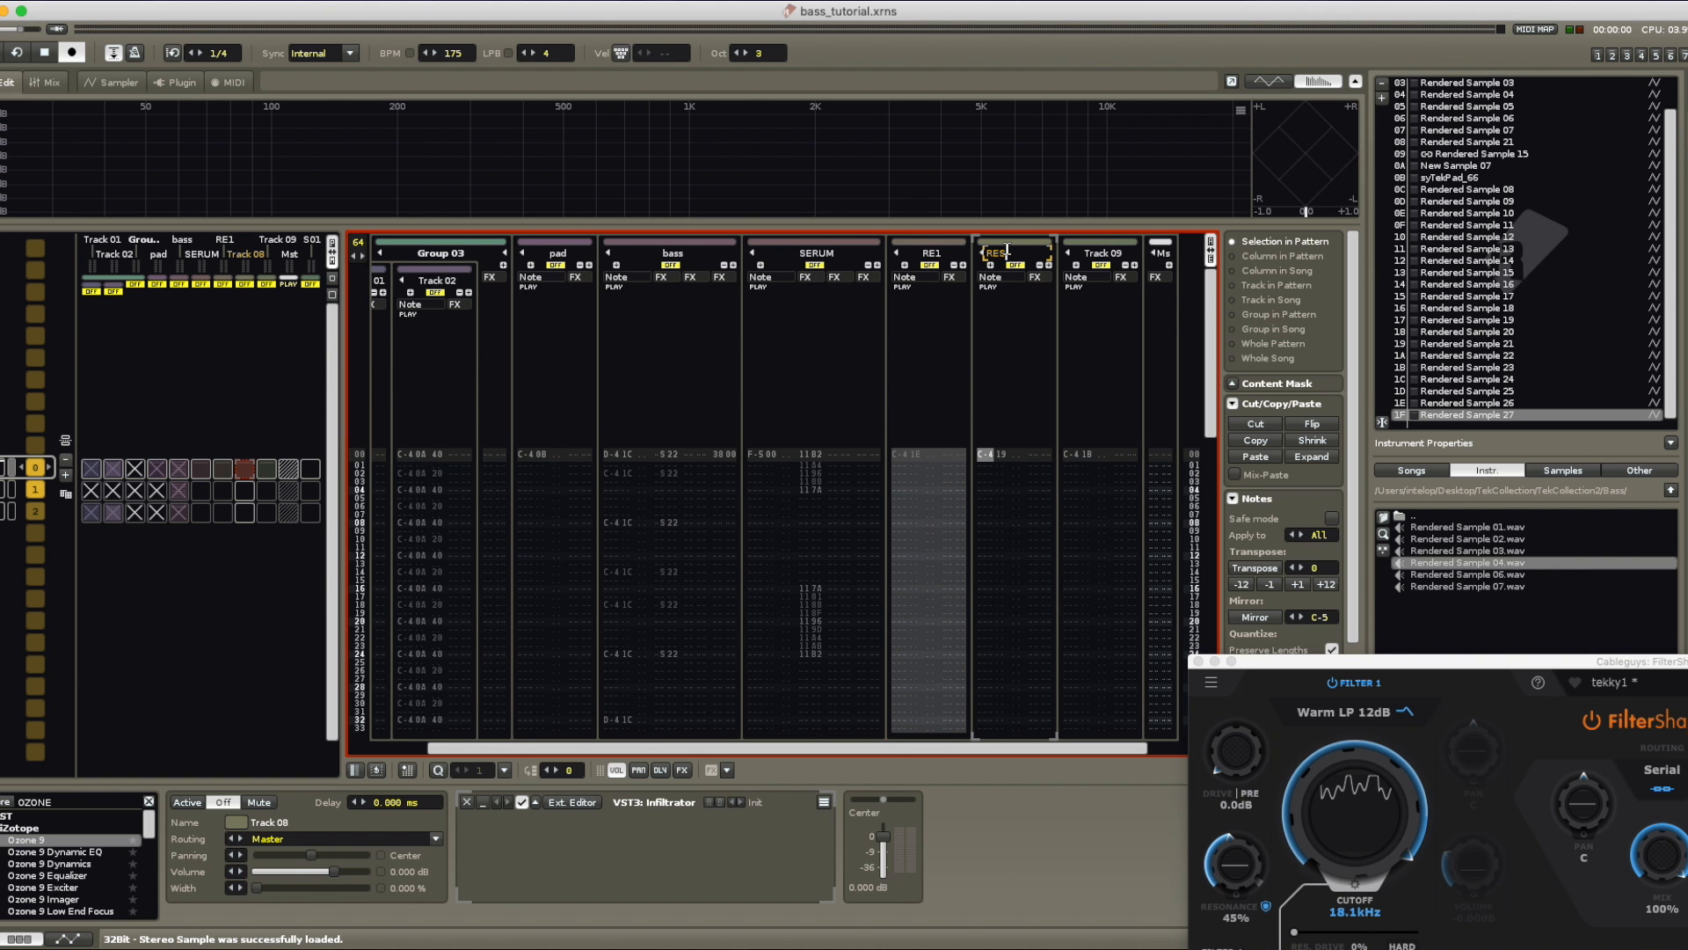
key("Return")
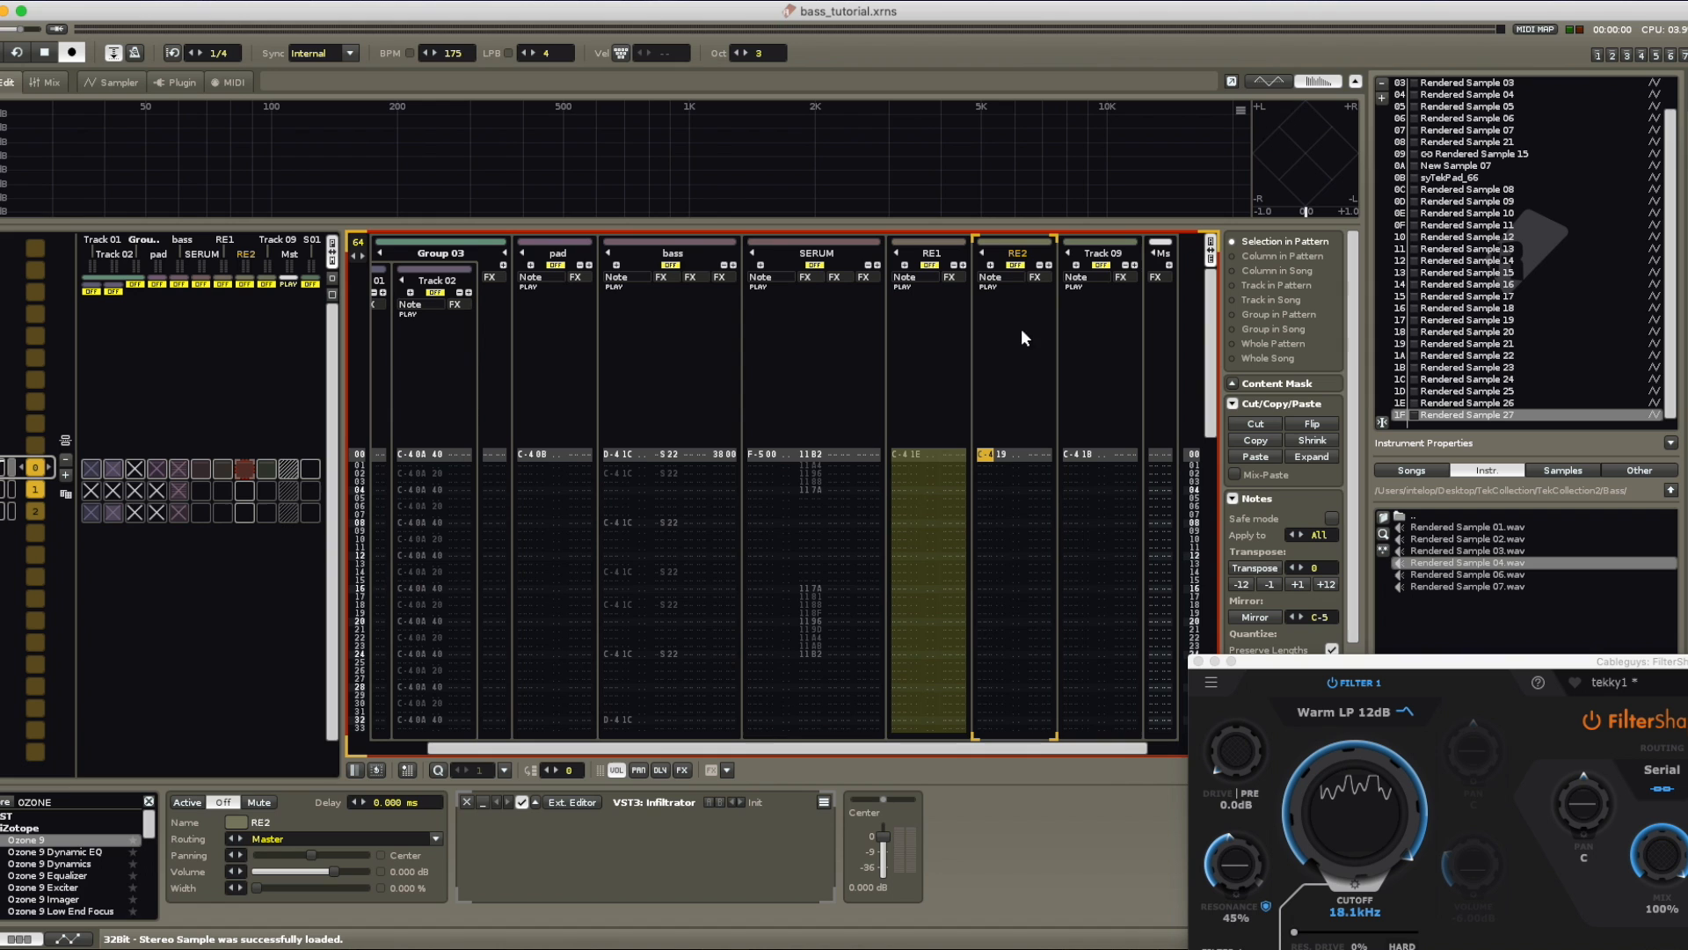
left_click(1016, 265)
Step: Enter a C-4 note using instrument 1F on RE2's first line and close the FilterShaper XL editor
left_click(989, 459)
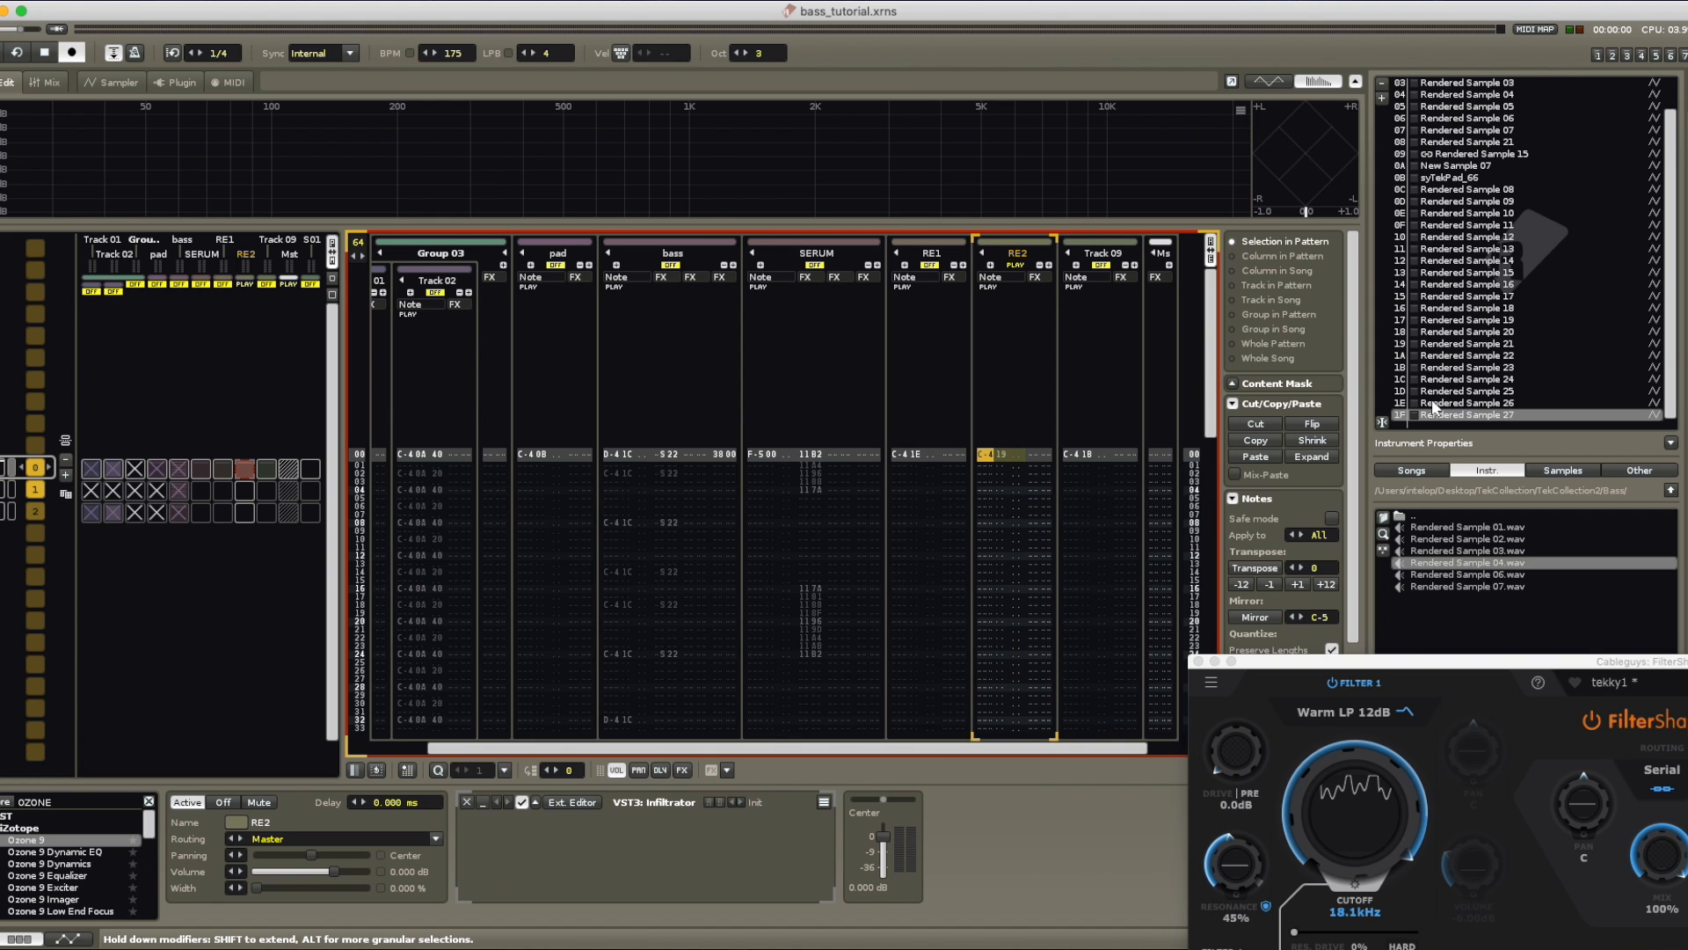
left_click(1198, 661)
Step: Examine the Infiltrator effect on the RE2 track from the mixer, then close its editor
left_click(48, 82)
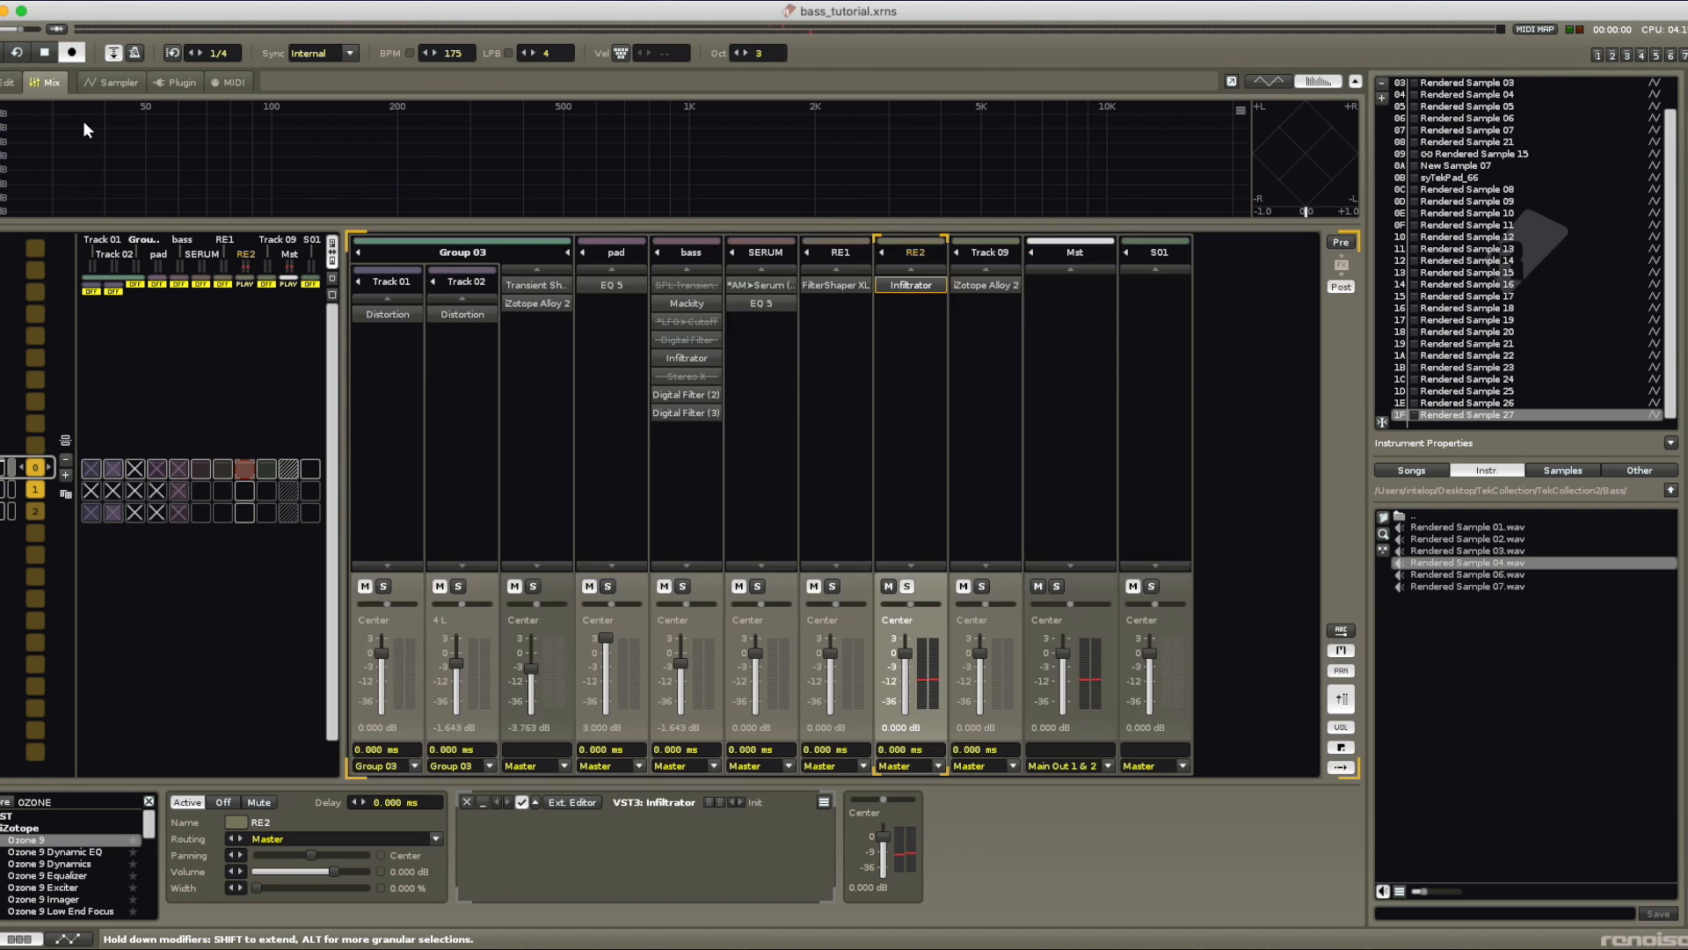
double_click(905, 285)
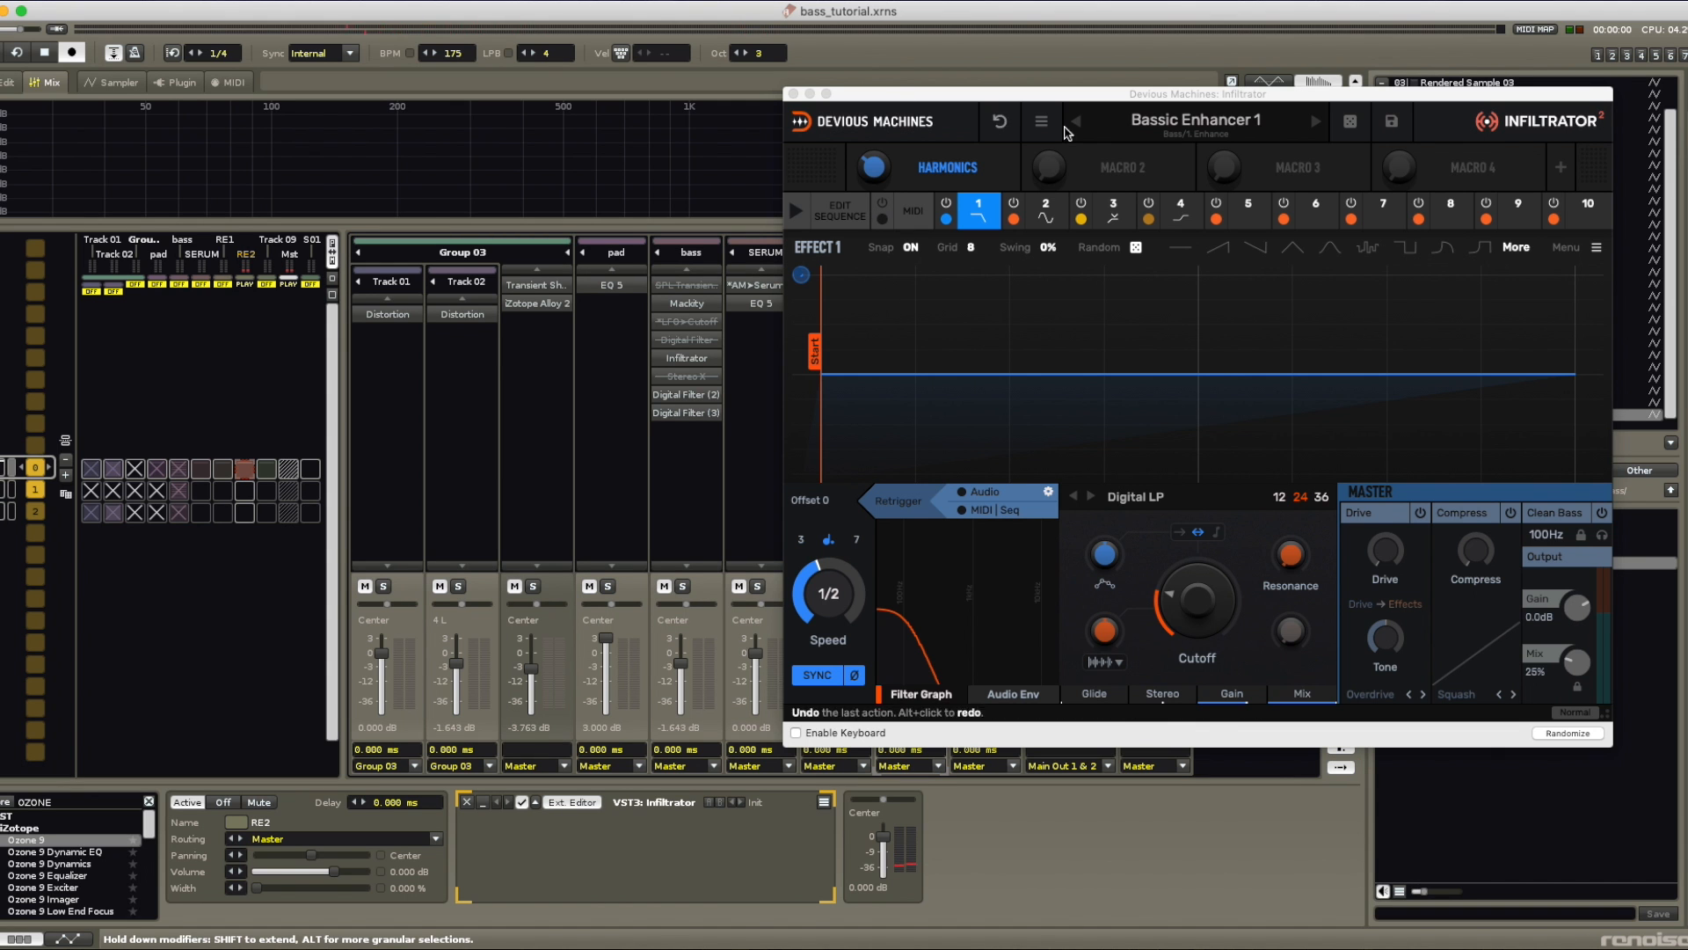
left_click(794, 94)
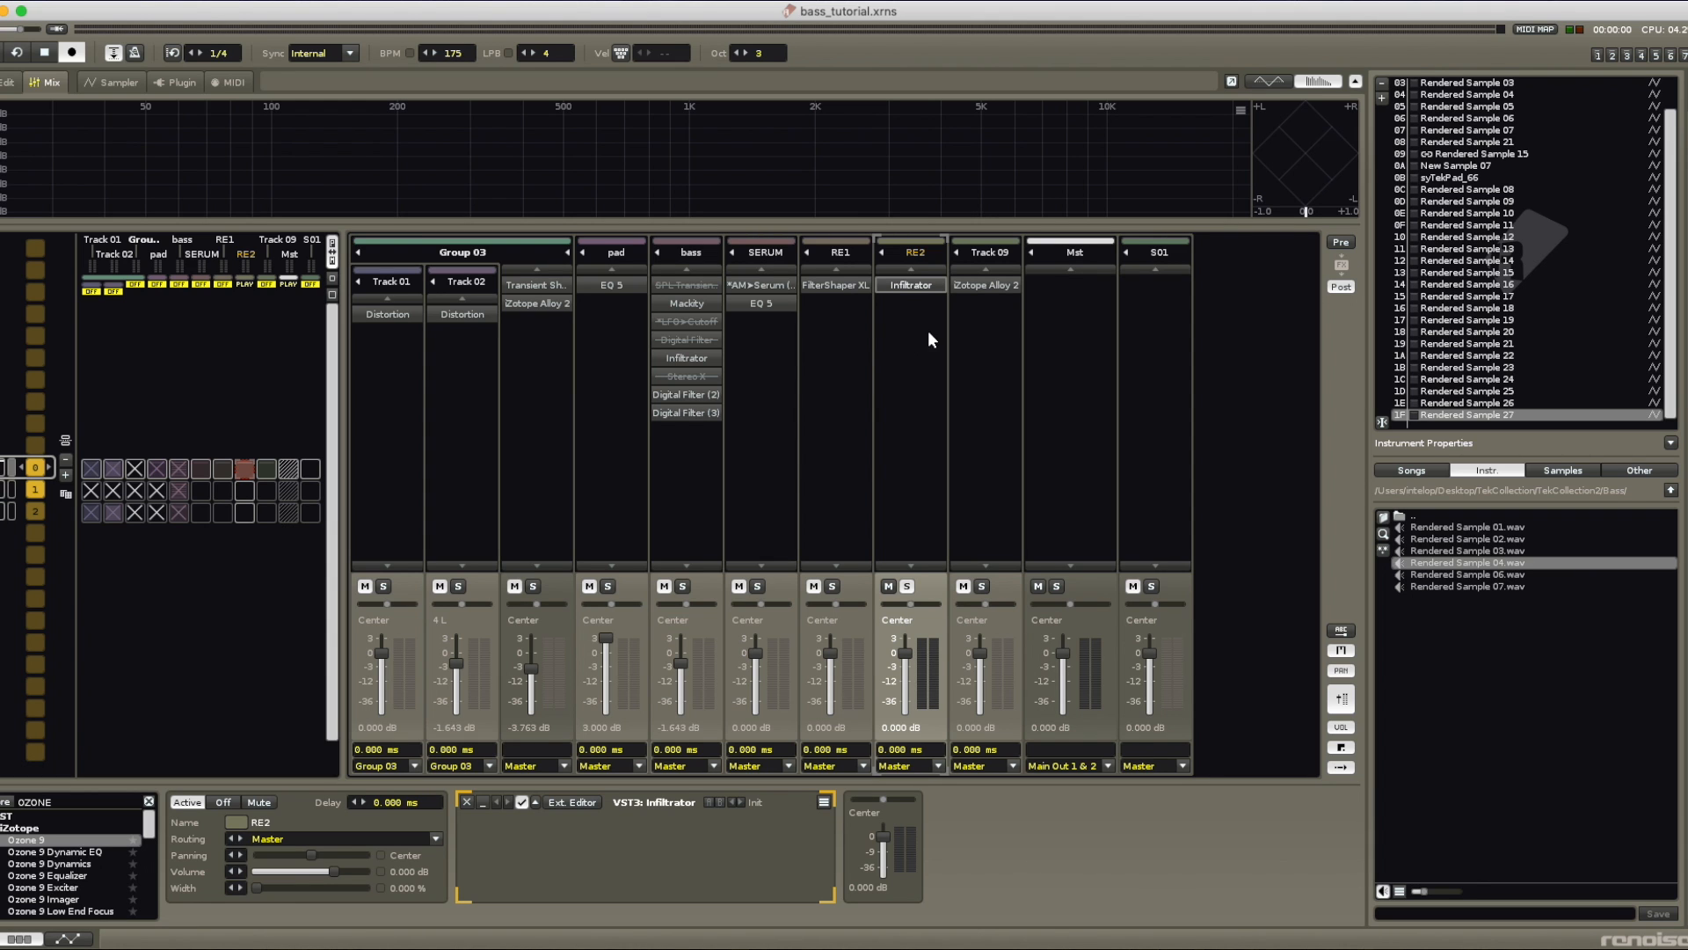
left_click(833, 385)
left_click(910, 374)
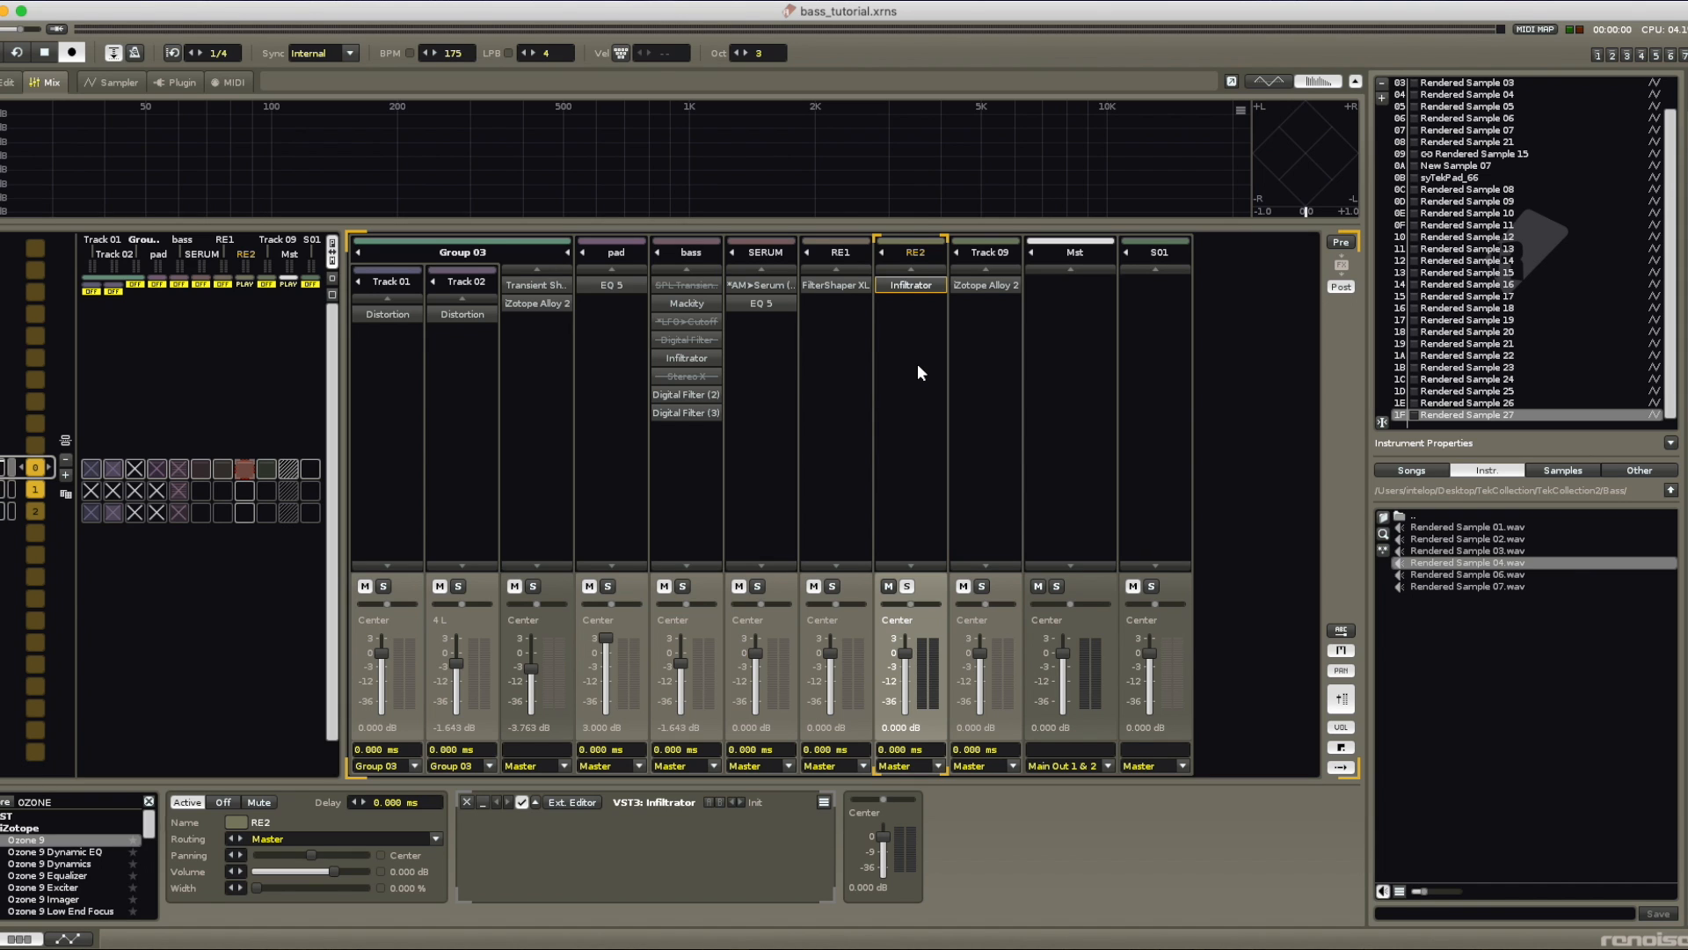
Step: Audition the RE2 track in the pattern editor
left_click(9, 81)
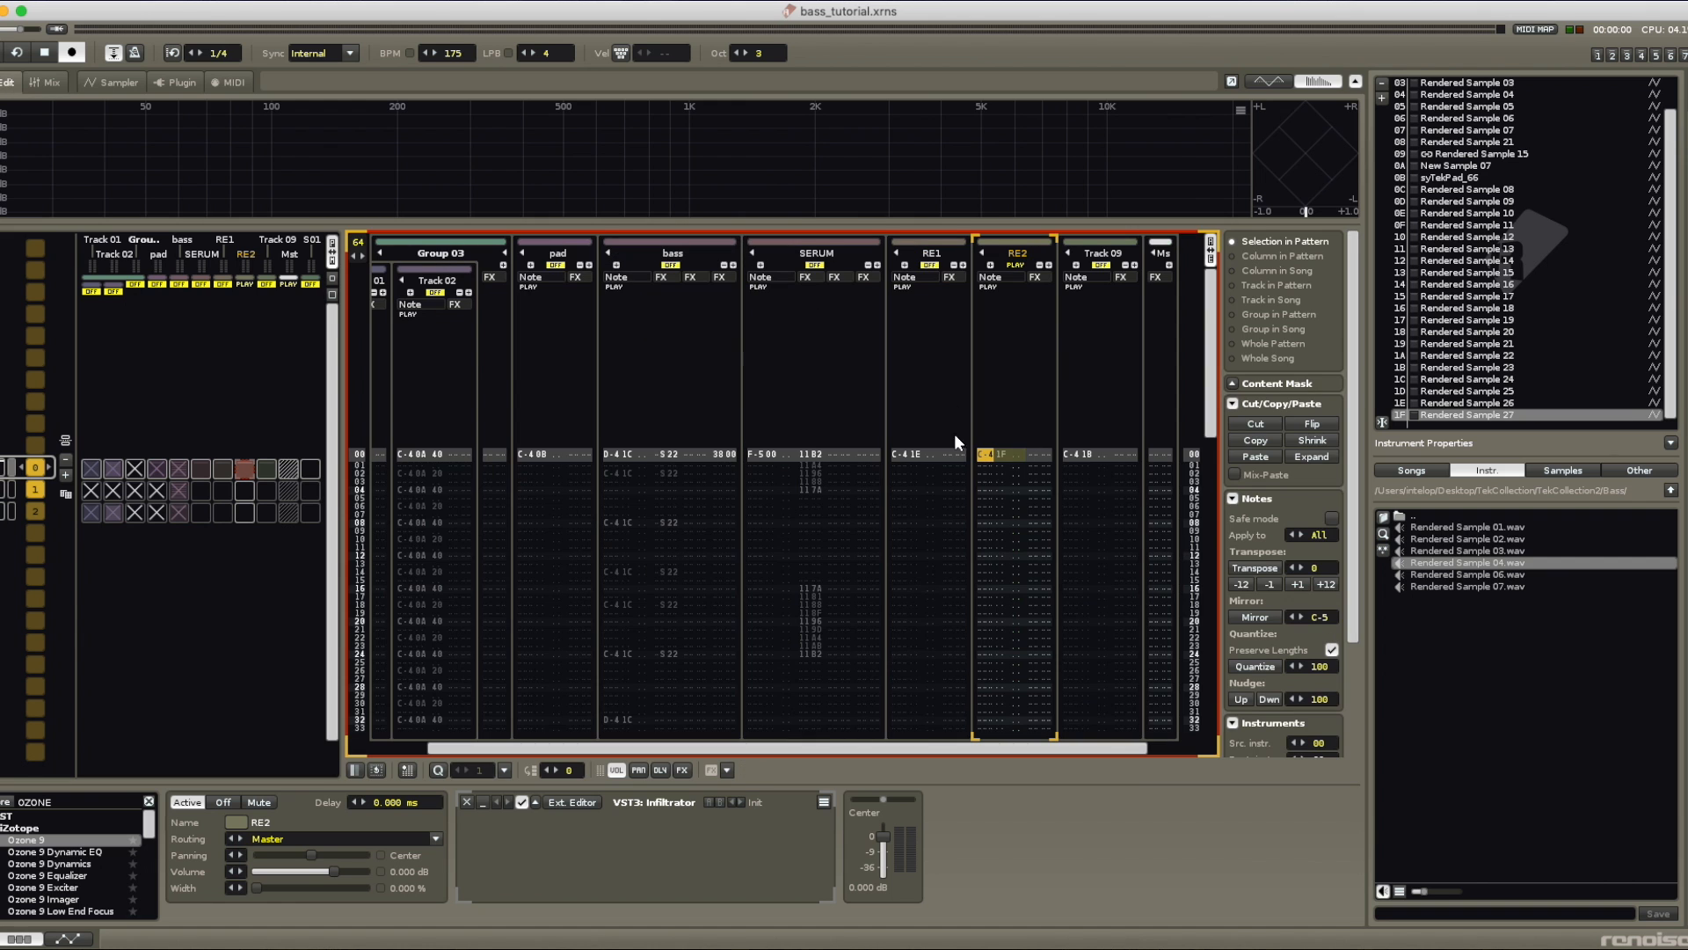
key("space")
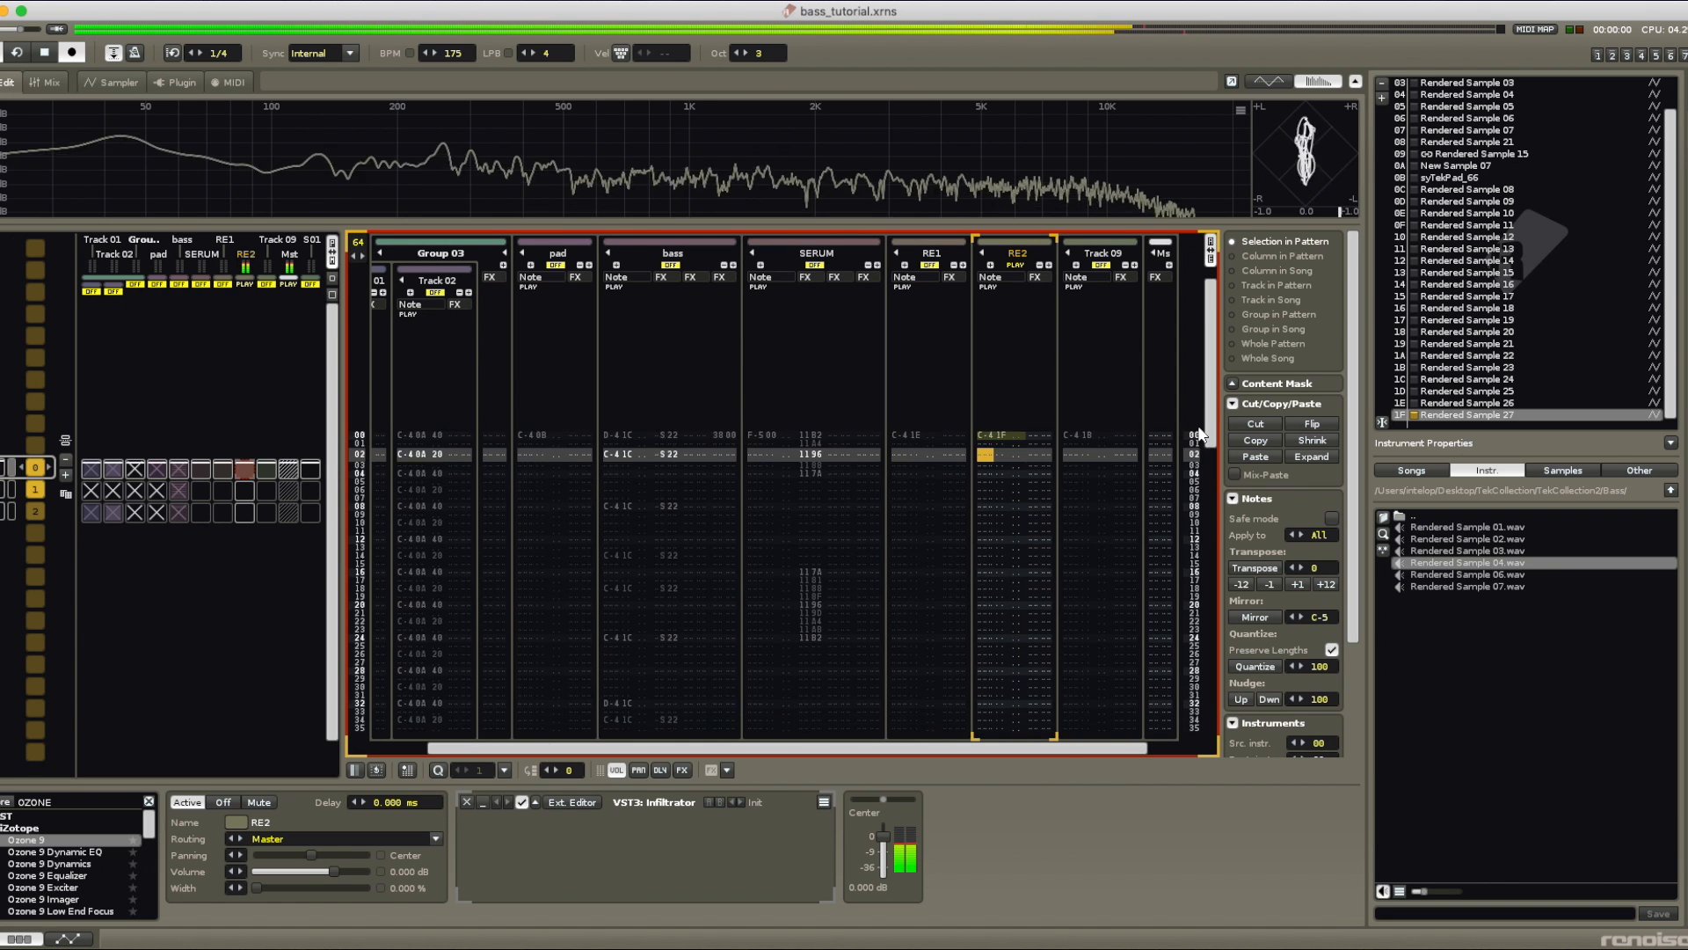
key("space")
Step: Render the whole RE2 track of the first pattern to a sample, view its waveform, and return to the pattern editor
left_click(985, 393)
key("super+a")
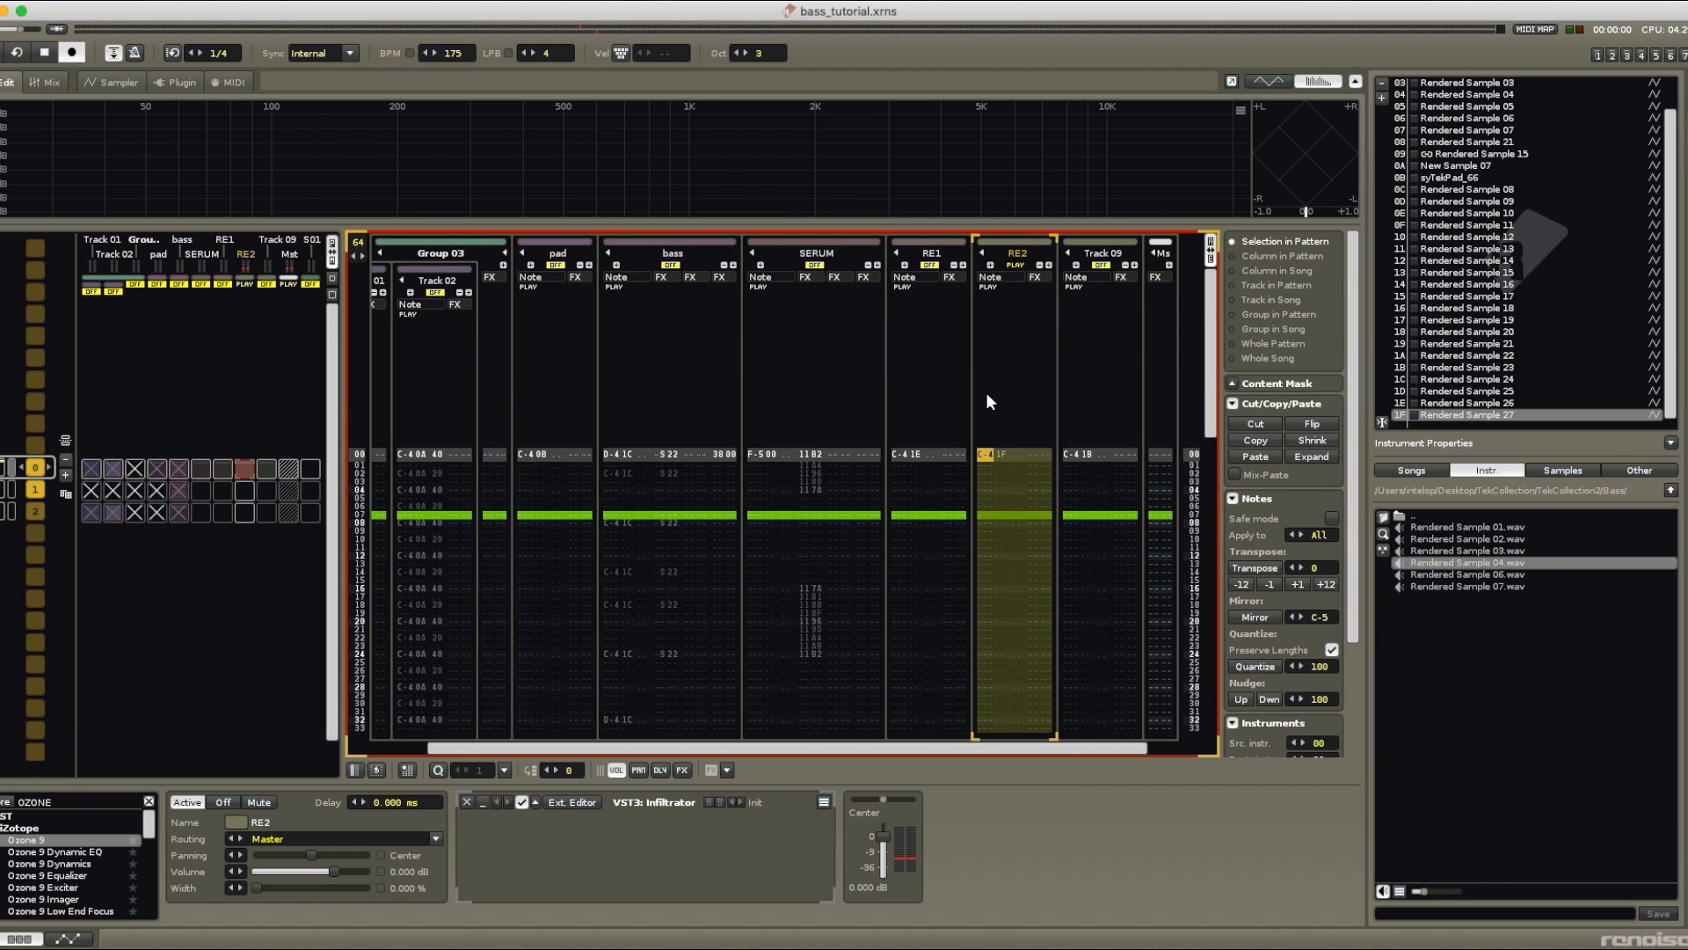
key("alt+super+r")
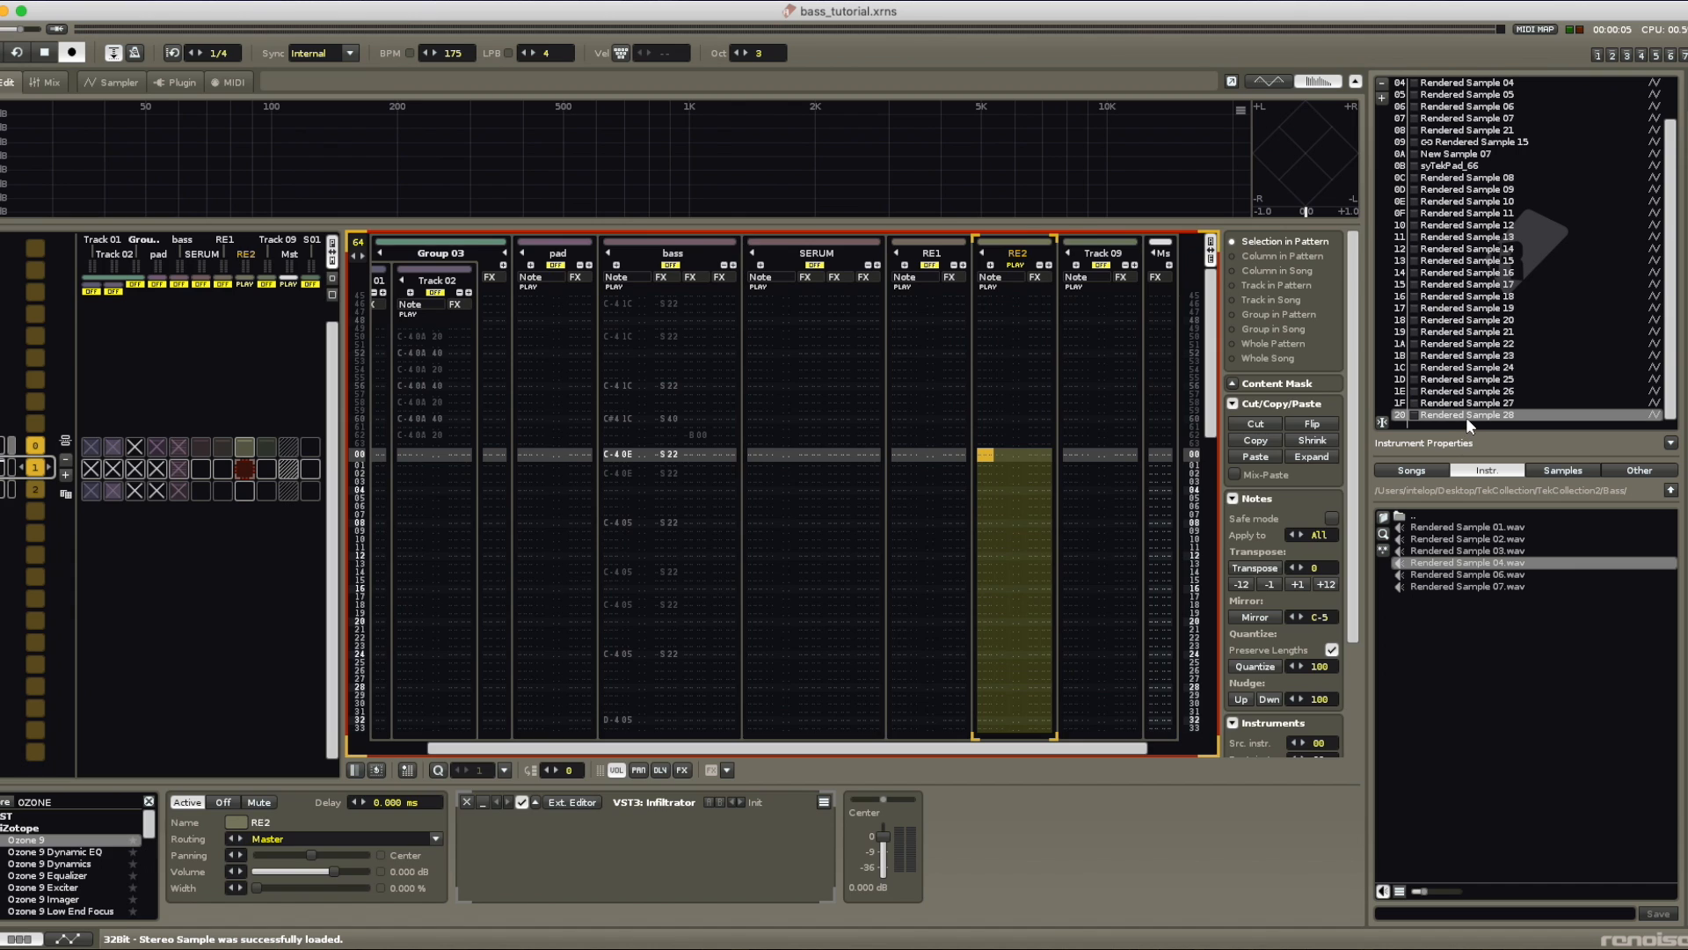
double_click(1465, 416)
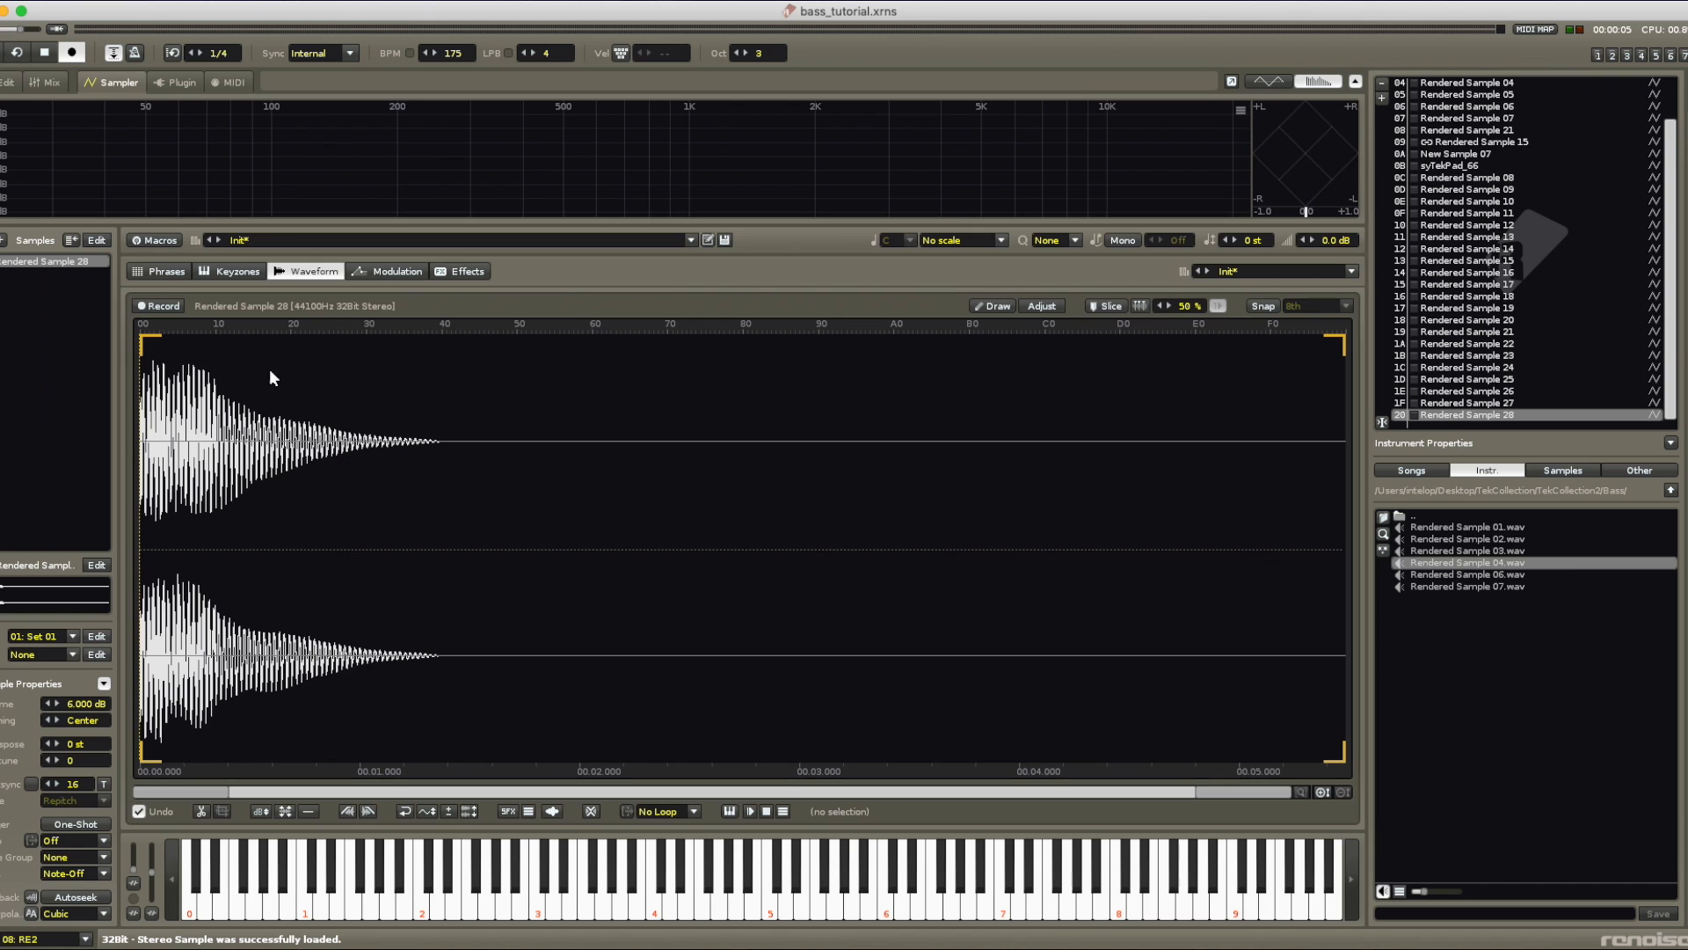
left_click(8, 82)
Step: Rename Track 09 as RE3 in the mixer
left_click(46, 82)
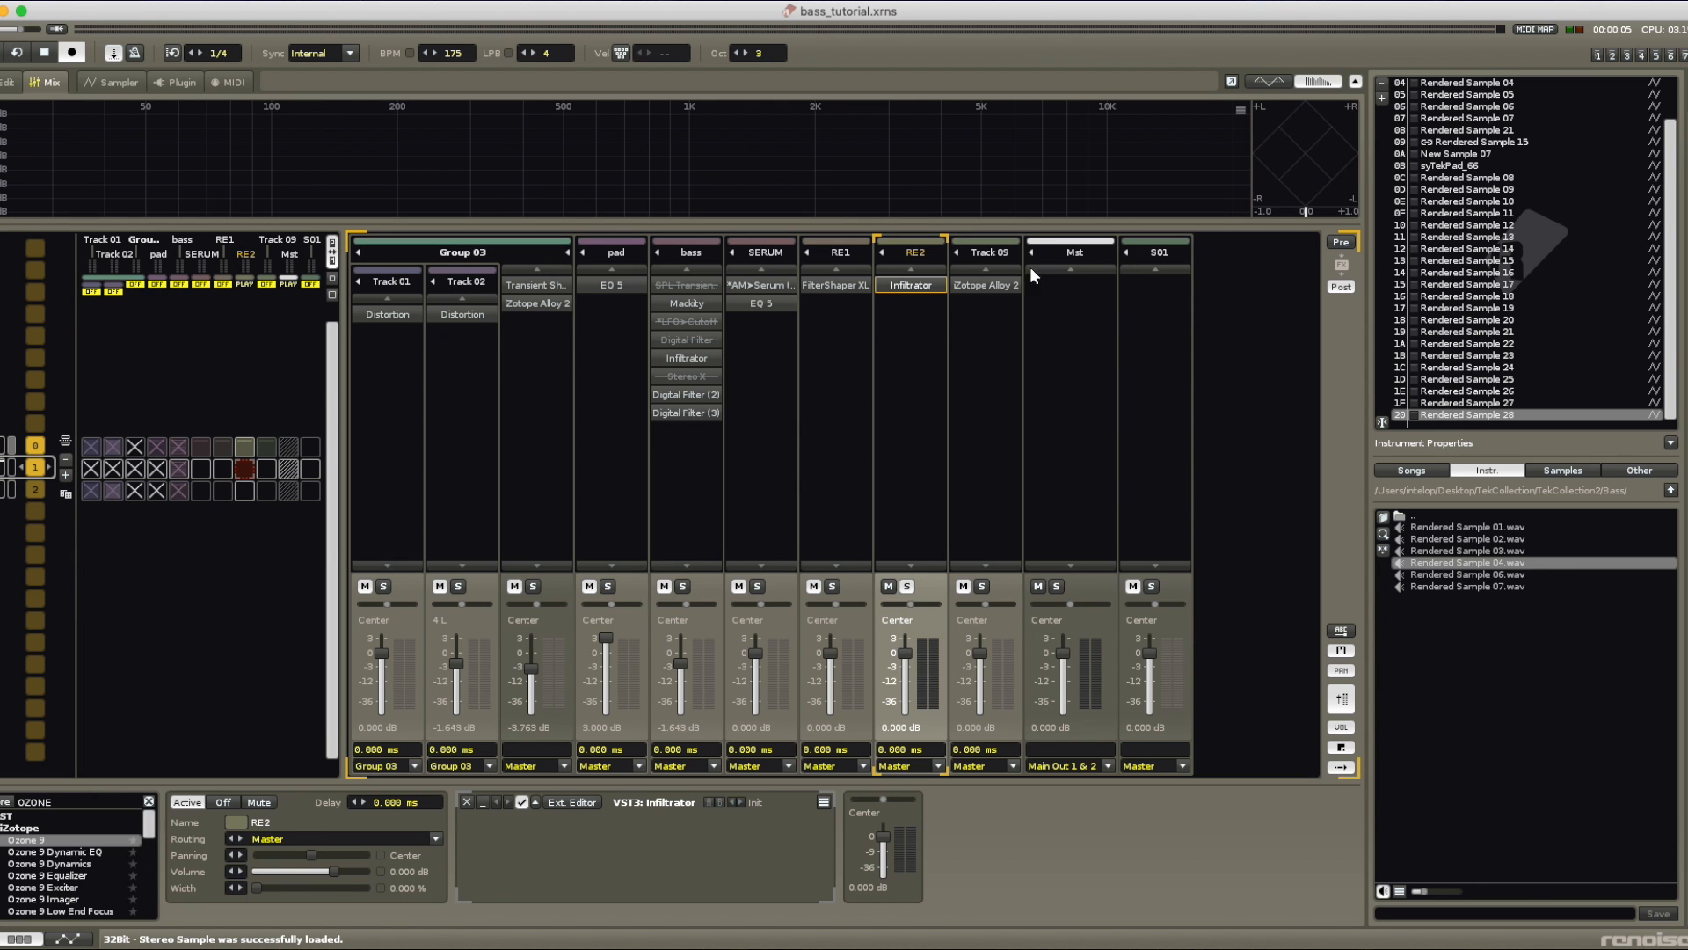
double_click(989, 253)
type("RE")
key("Return")
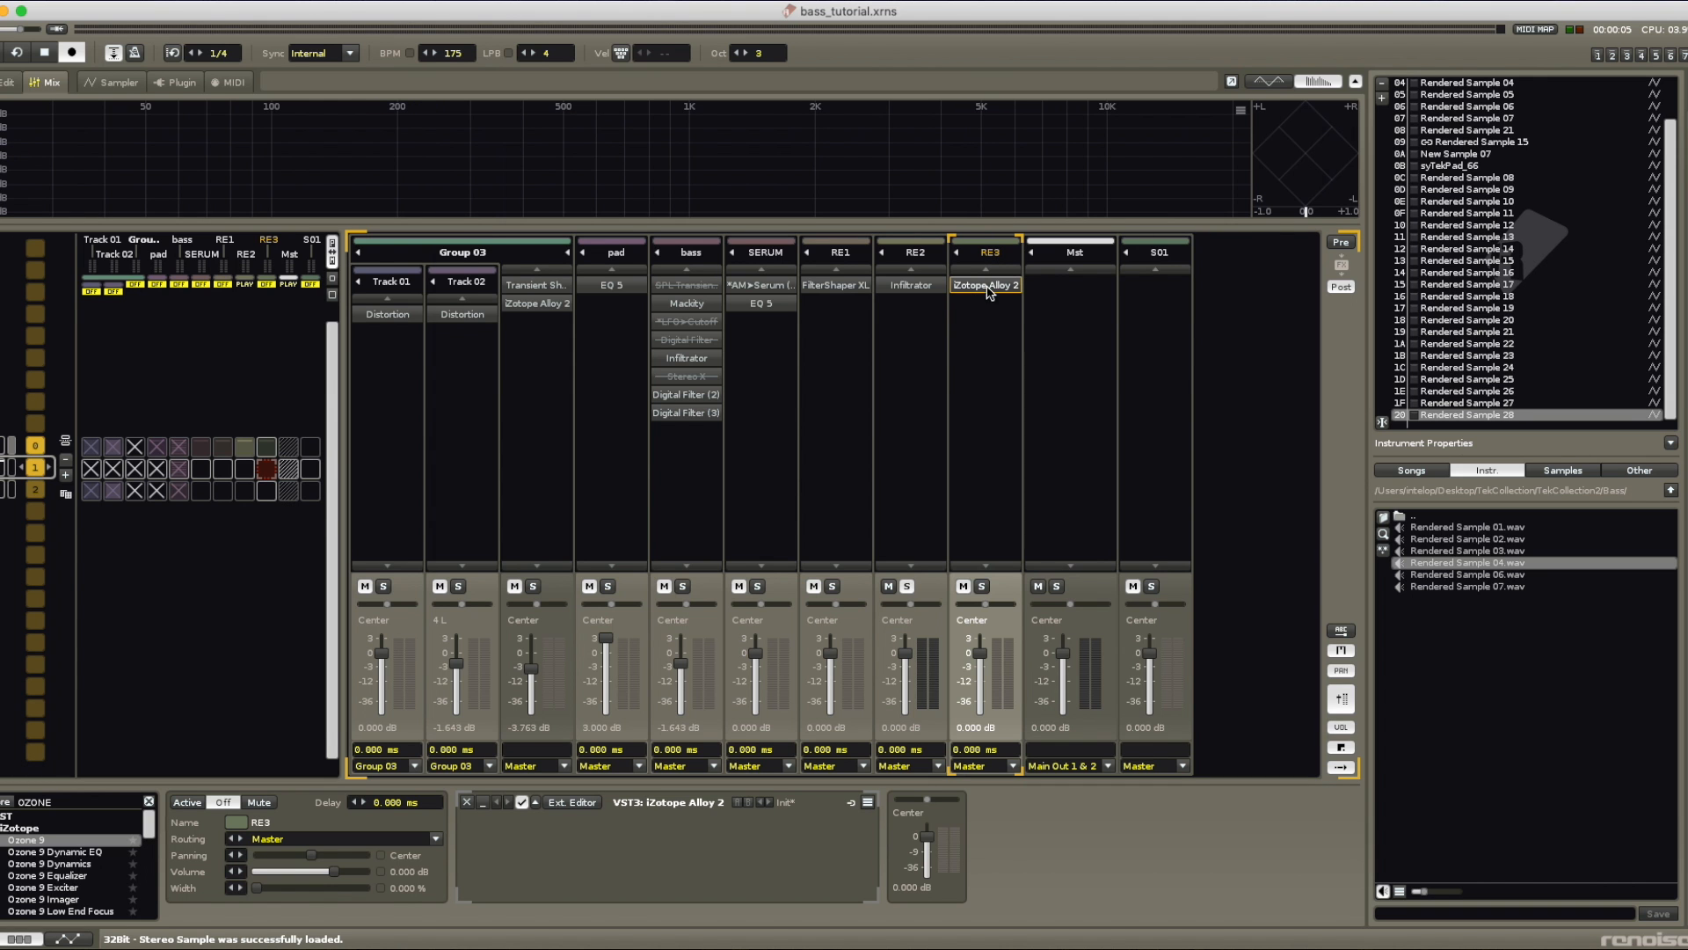
Step: Open the iZotope Alloy 2 editor on the RE3 track and reposition its window to examine the multiband compressor
double_click(987, 286)
left_click_drag(916, 134, 995, 139)
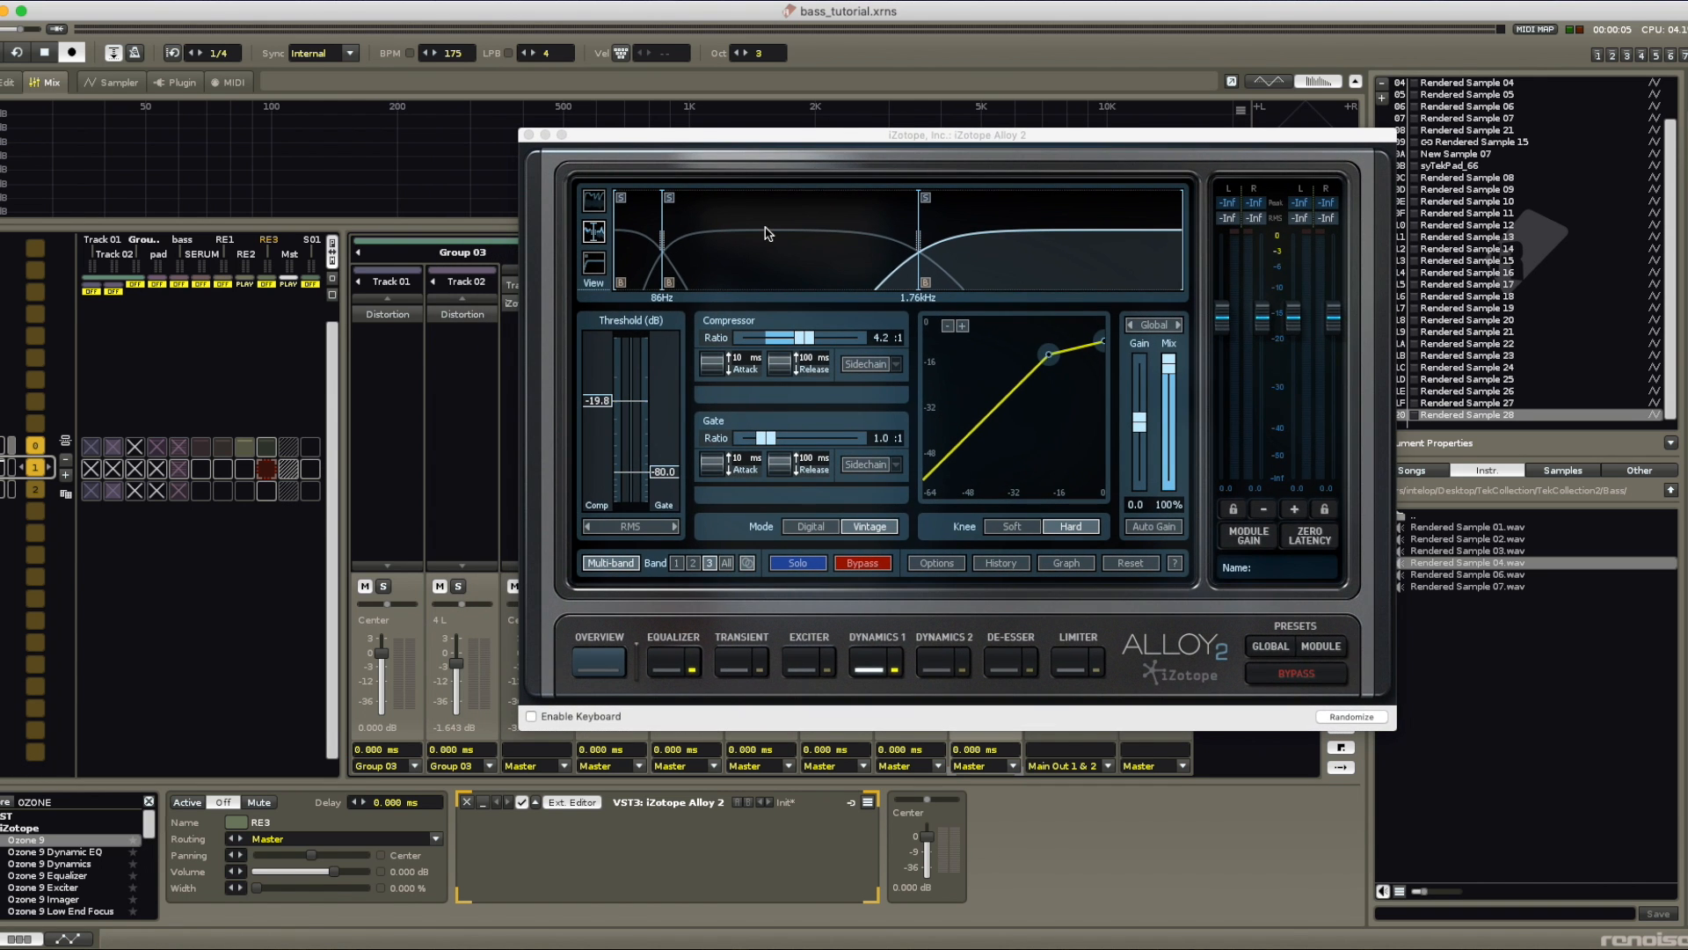
left_click_drag(722, 138, 800, 156)
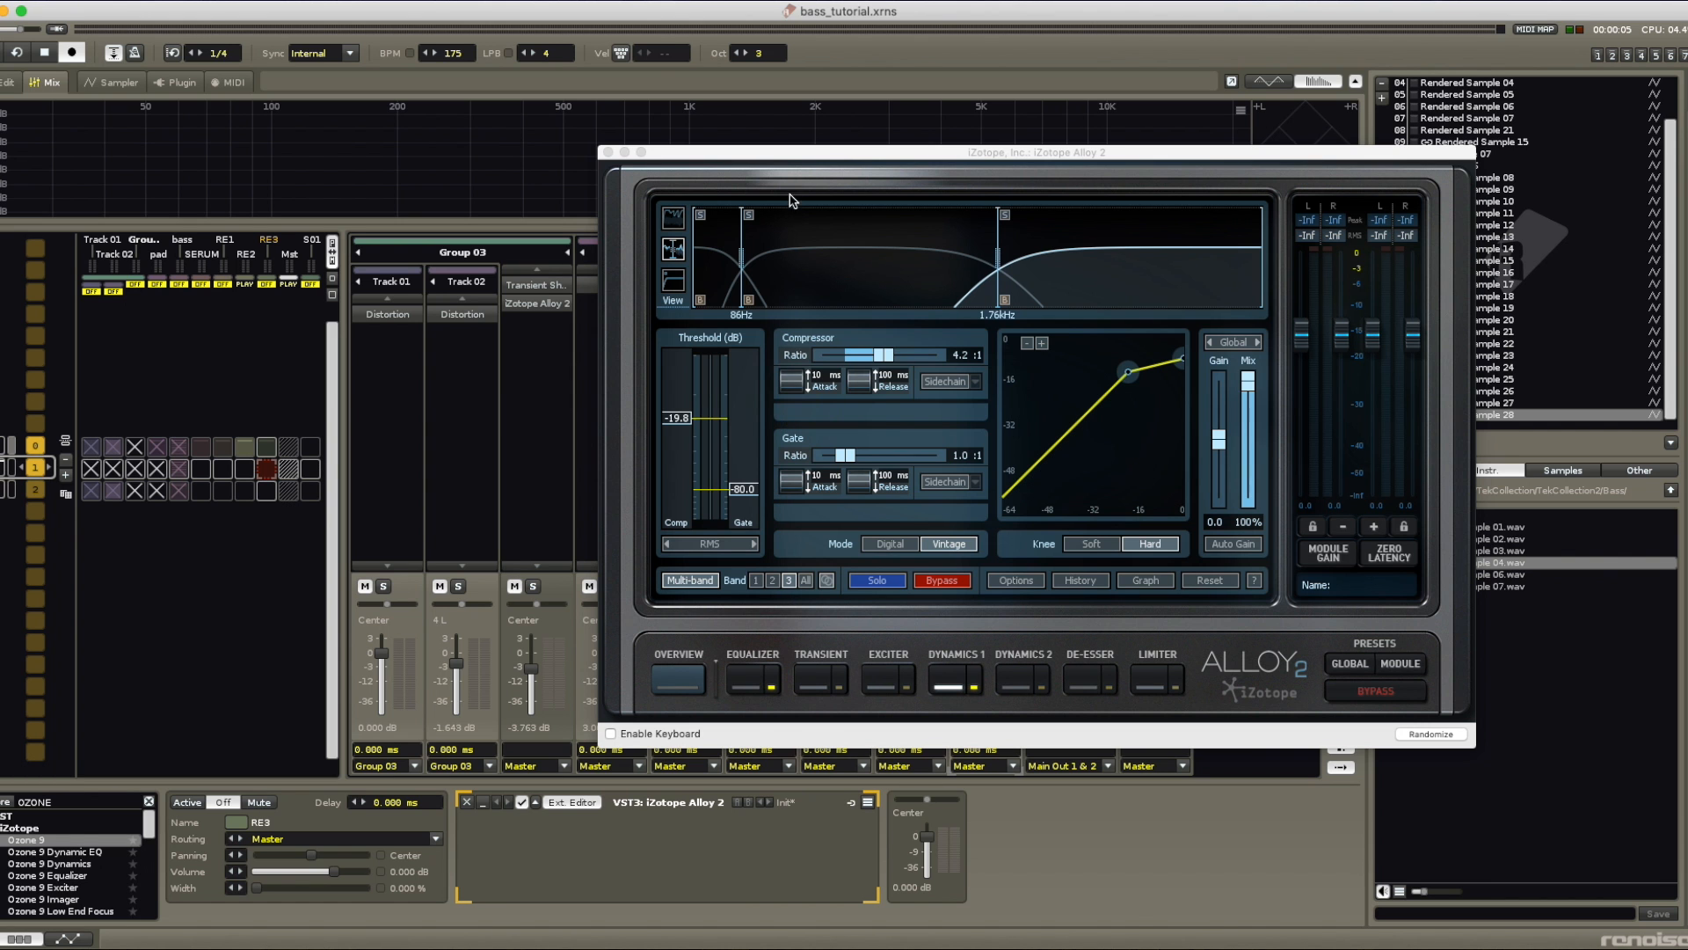
left_click_drag(787, 165, 523, 177)
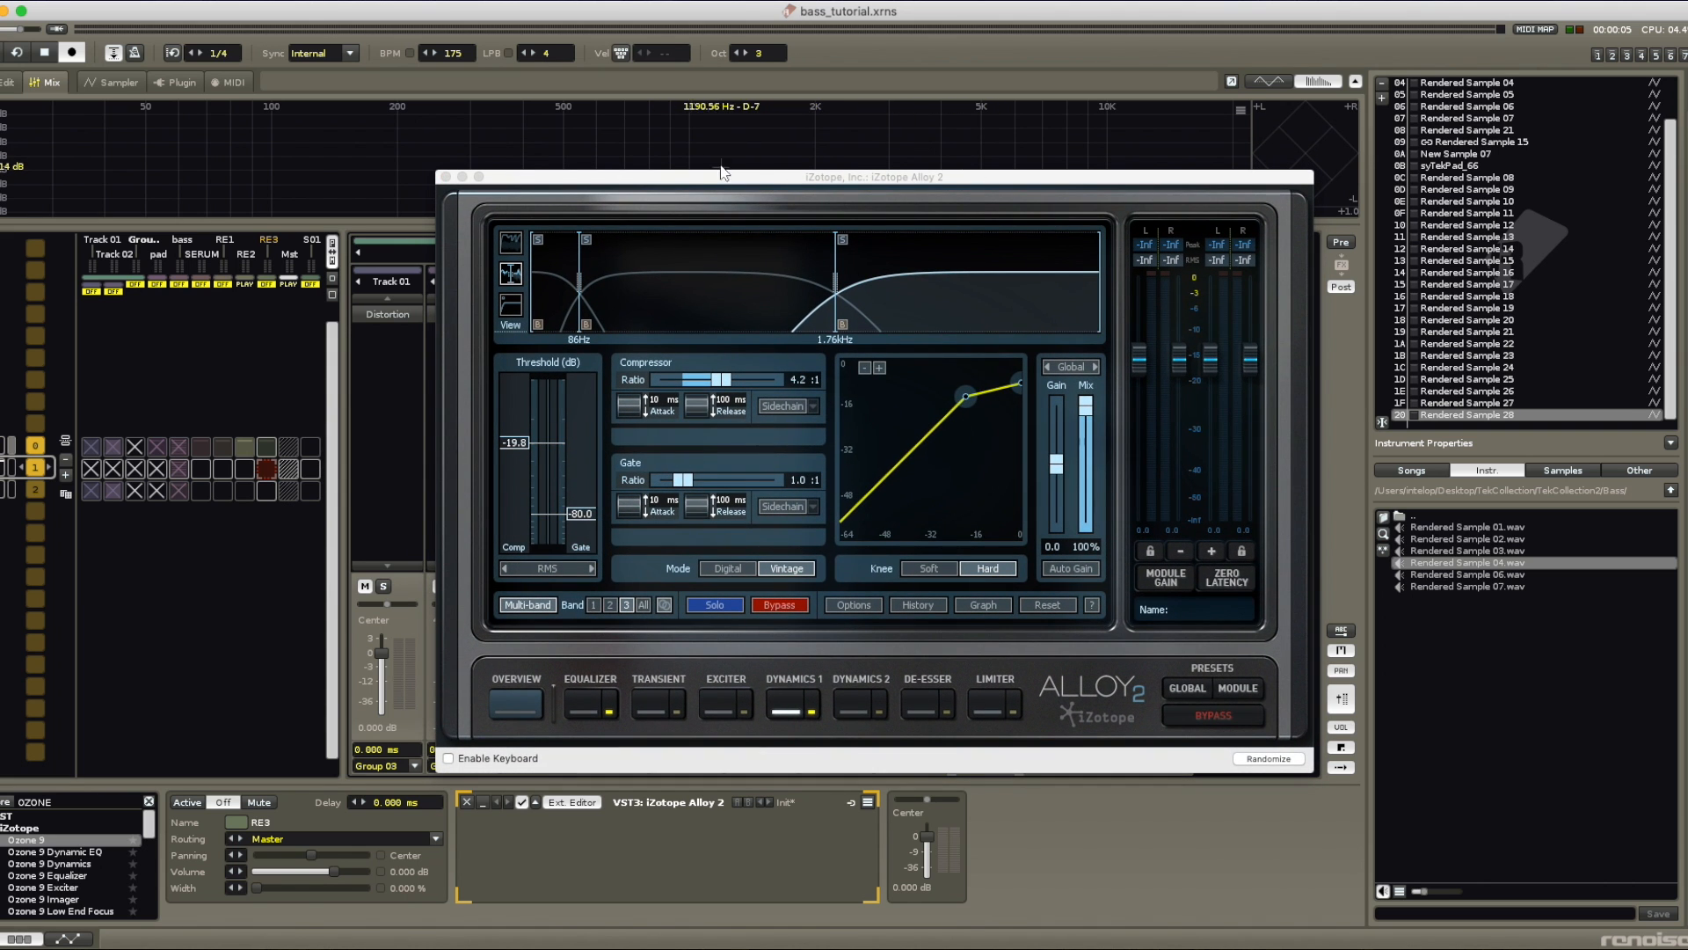
left_click_drag(723, 180, 724, 180)
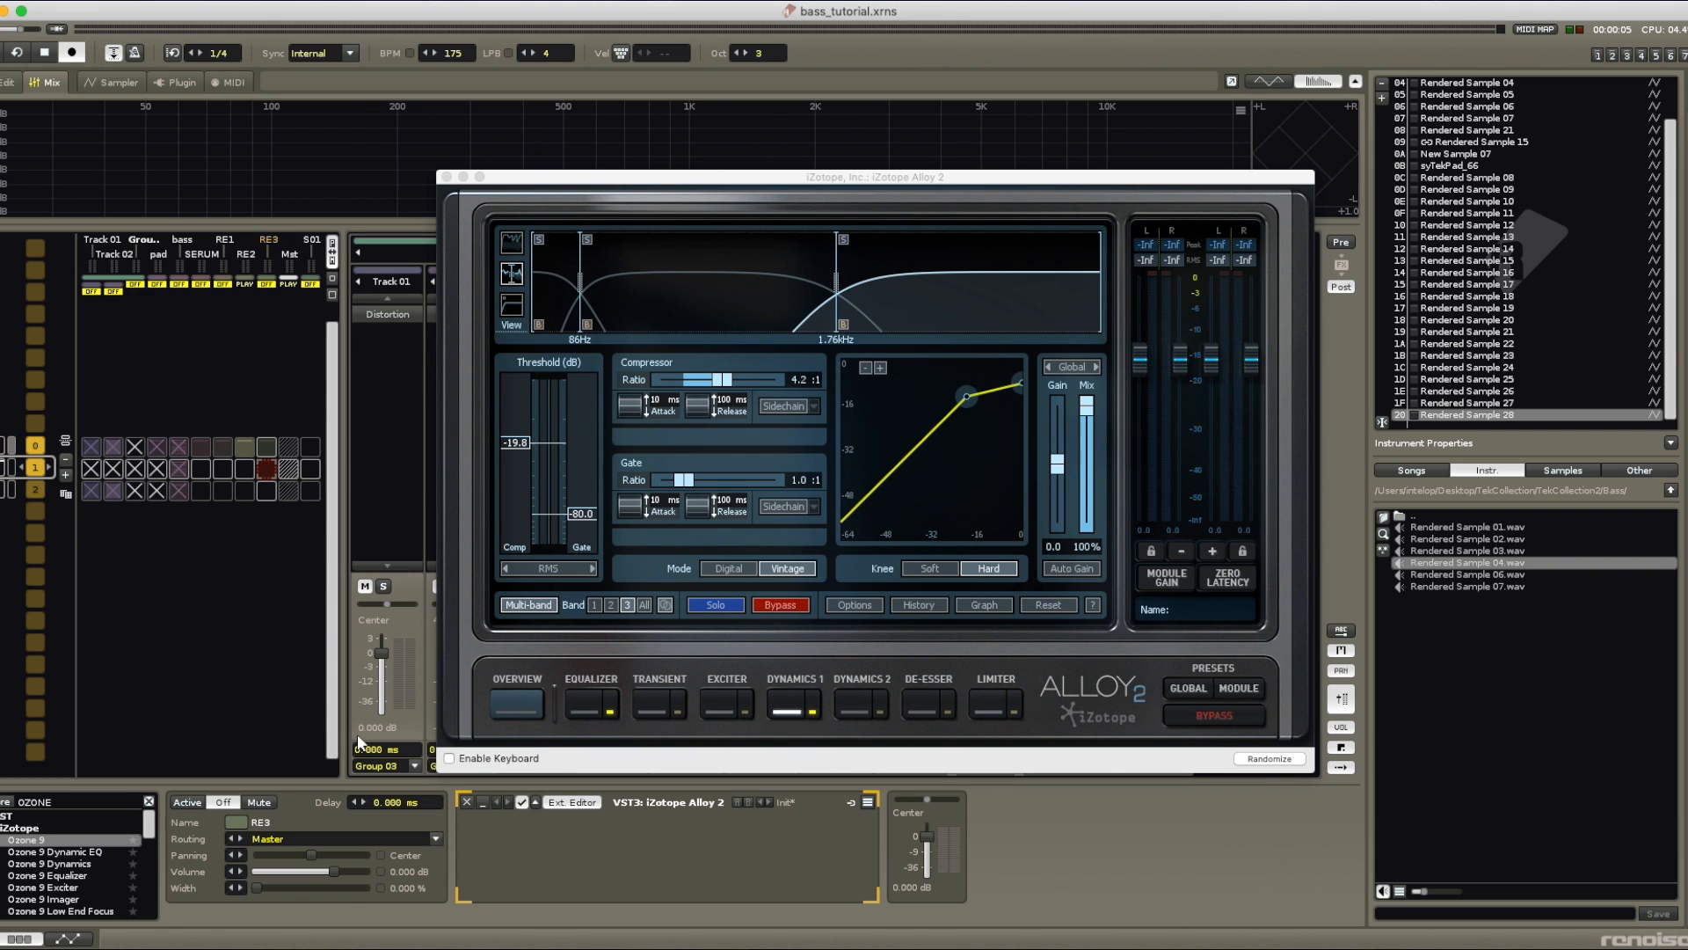
Step: View Alloy 2's Equalizer and Dynamics 1 modules, then close the editor and return to the pattern editor
left_click(592, 706)
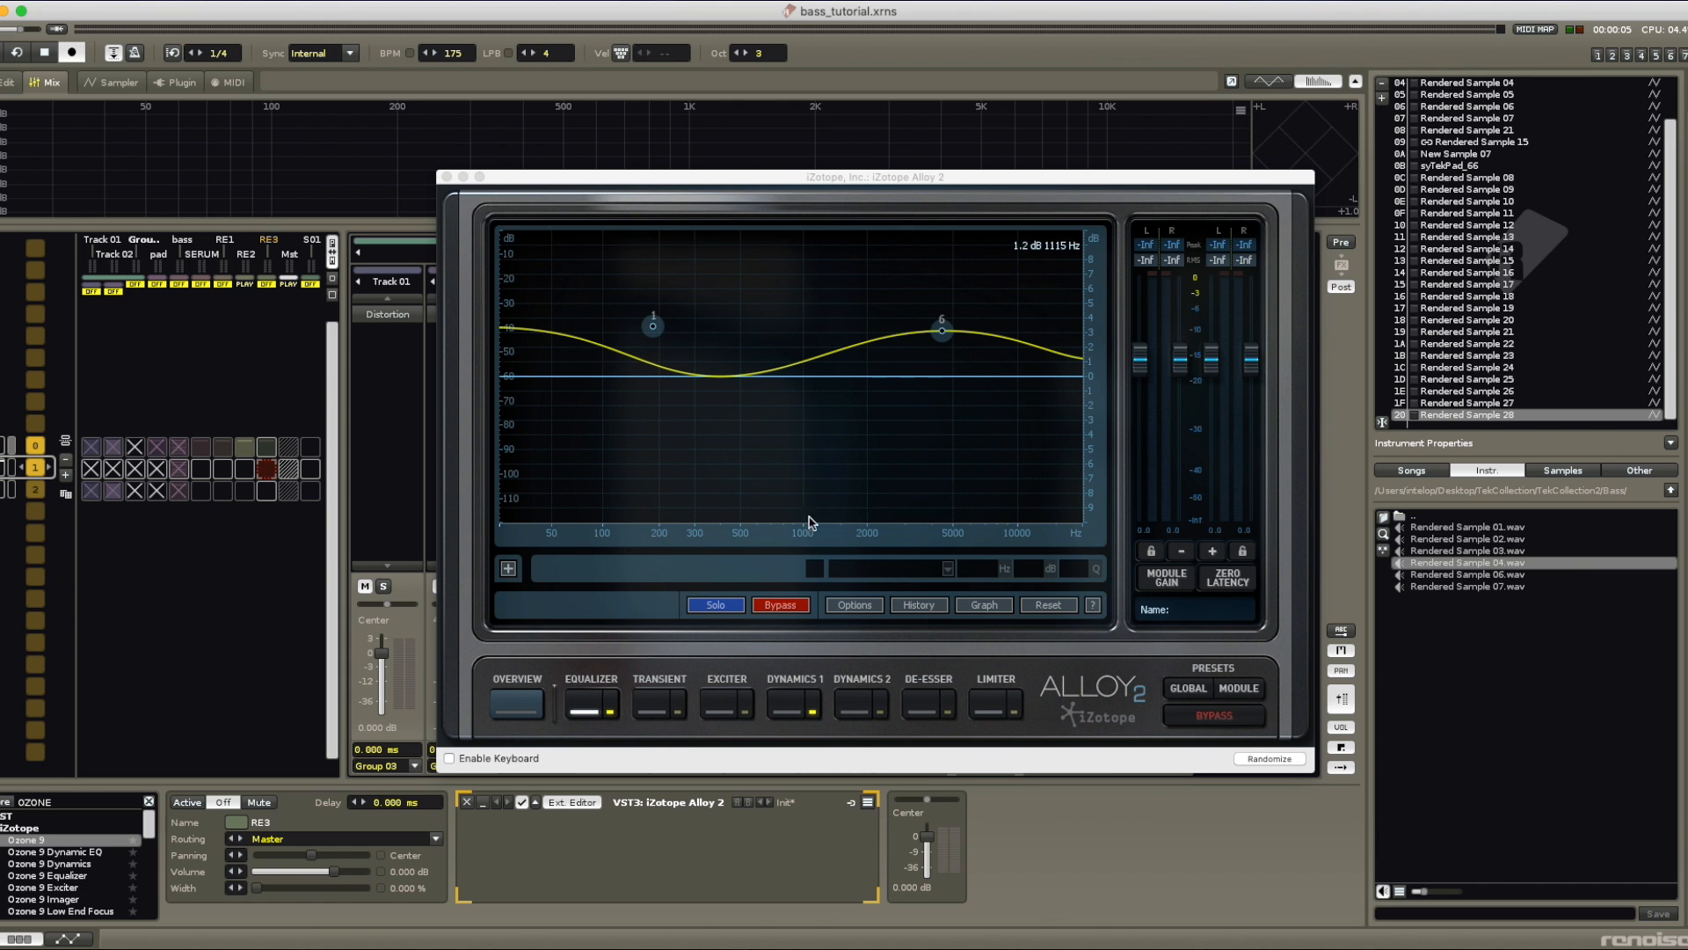
left_click(785, 704)
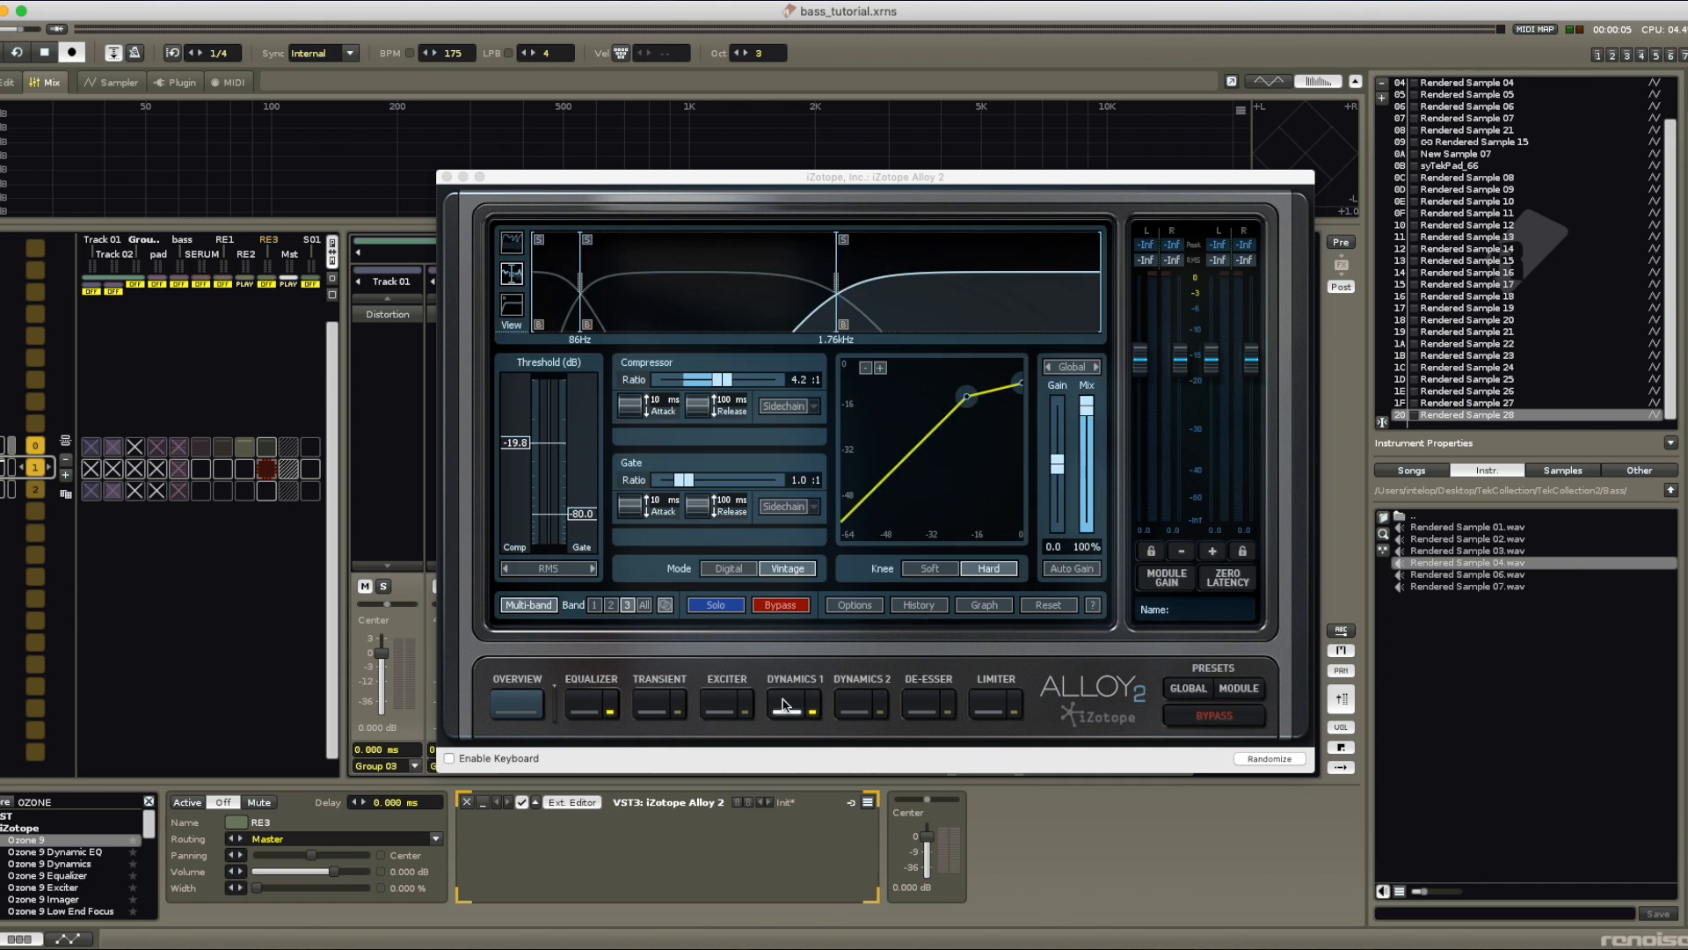
left_click(447, 178)
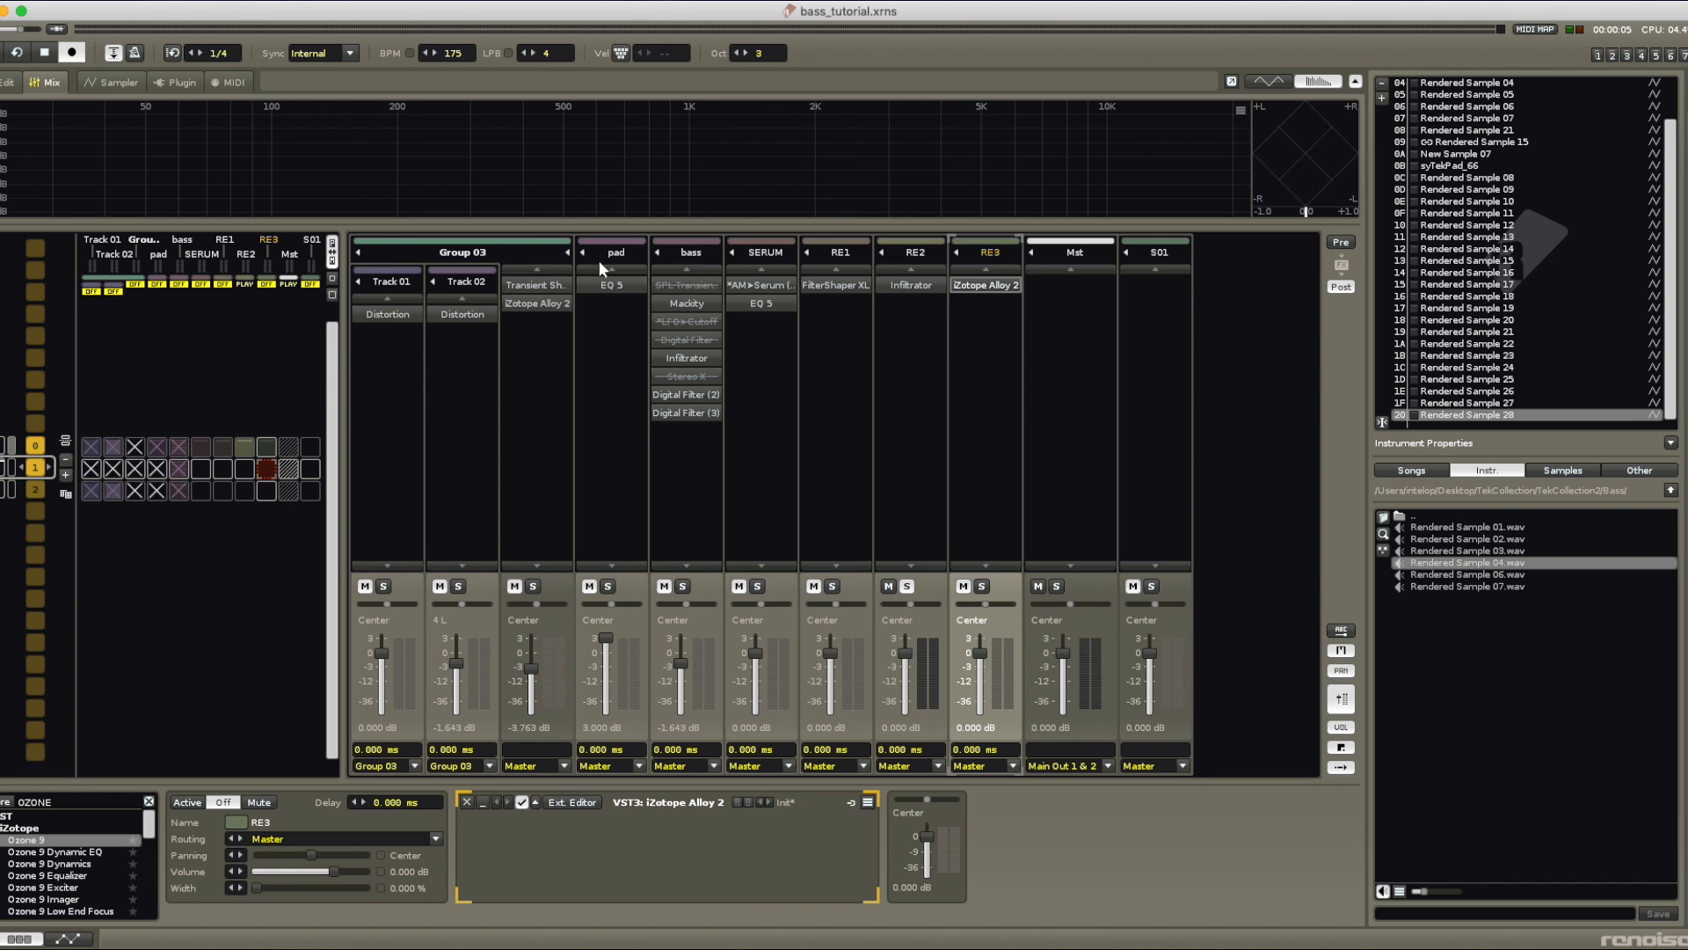
left_click(11, 81)
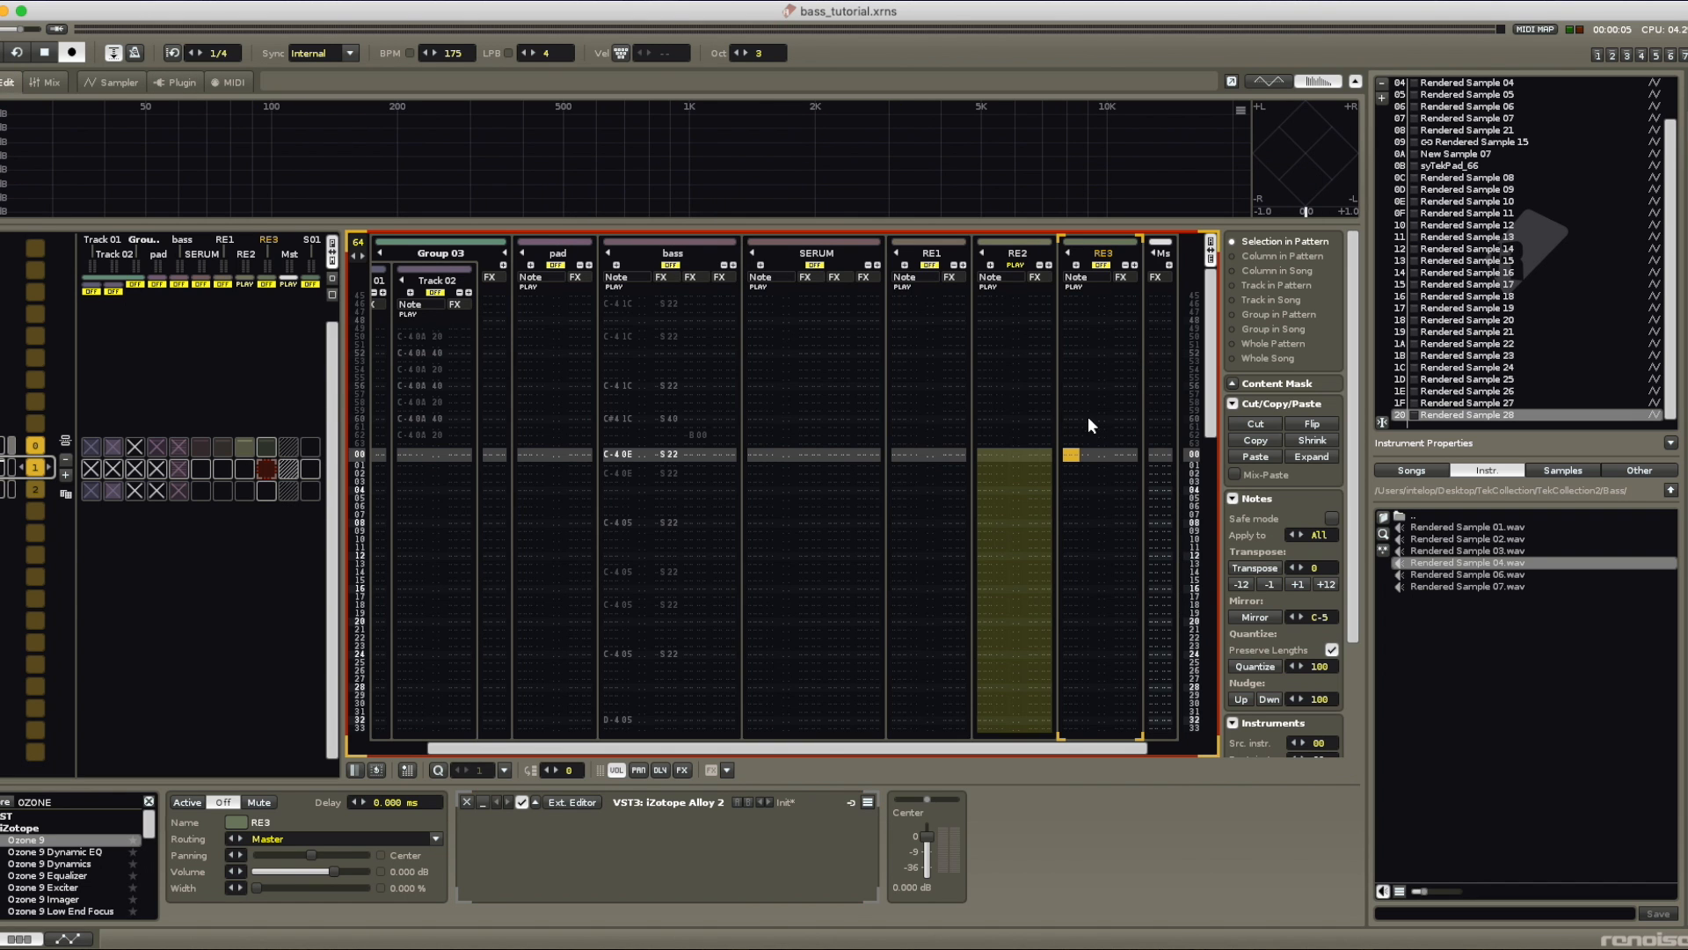
Step: Solo the RE3 track, go to the start of its first pattern and play it
scroll(1086, 416, "up", 6)
scroll(1101, 316, "up", 4)
right_click(1101, 264)
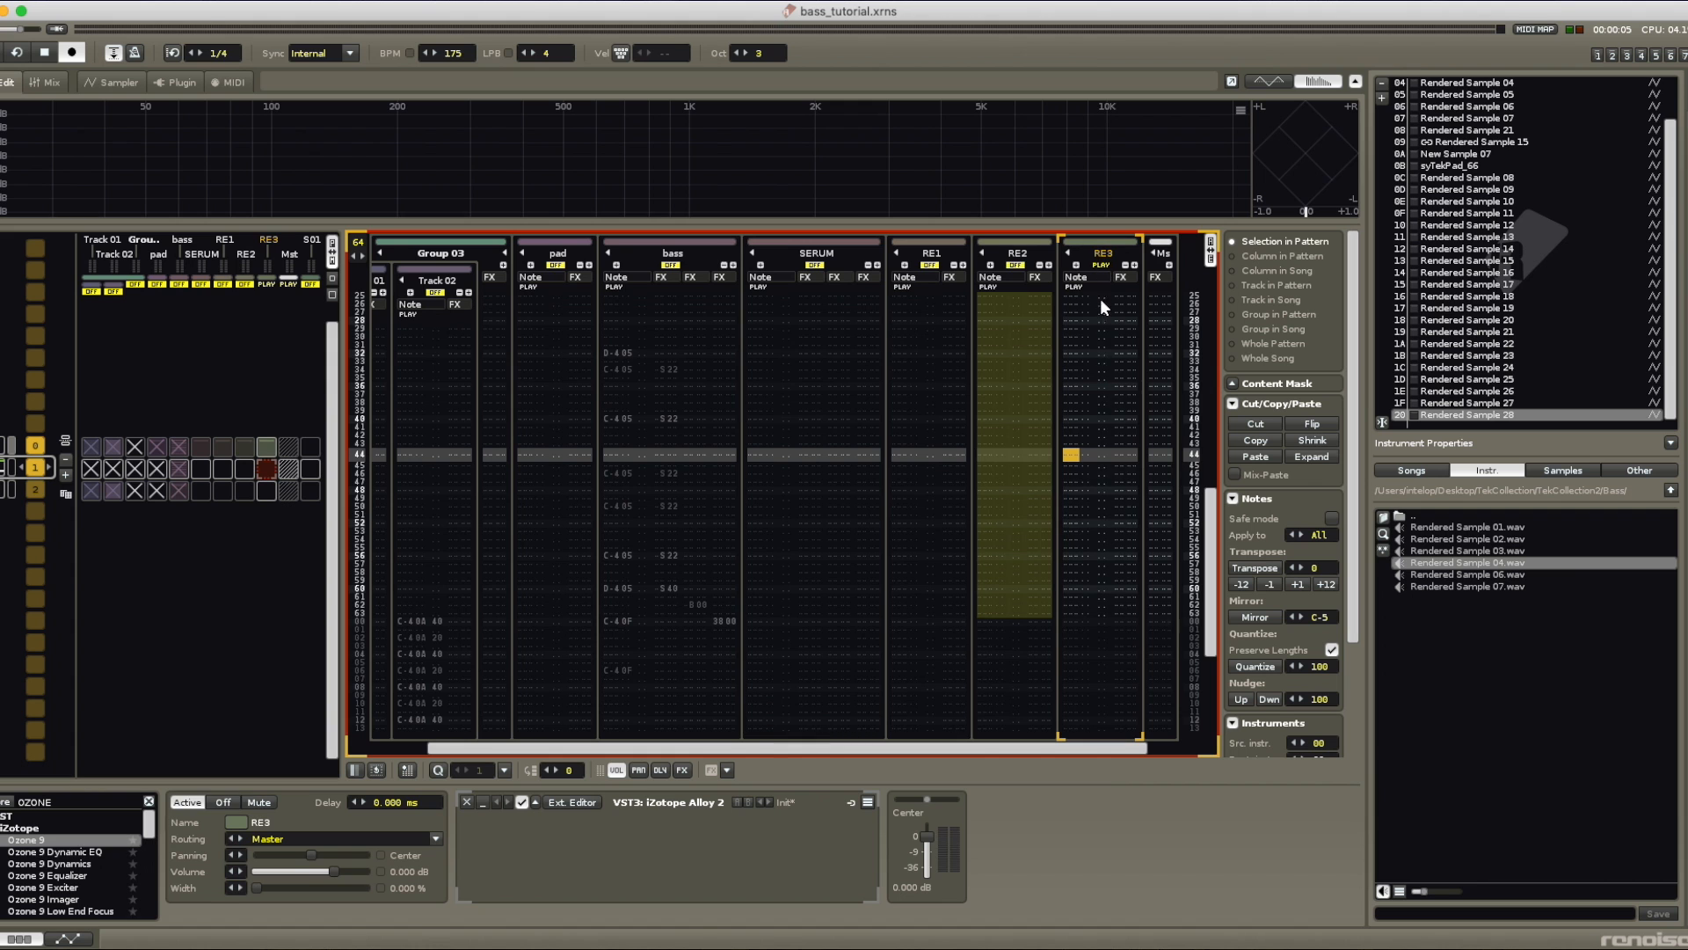
scroll(1101, 345, "up", 18)
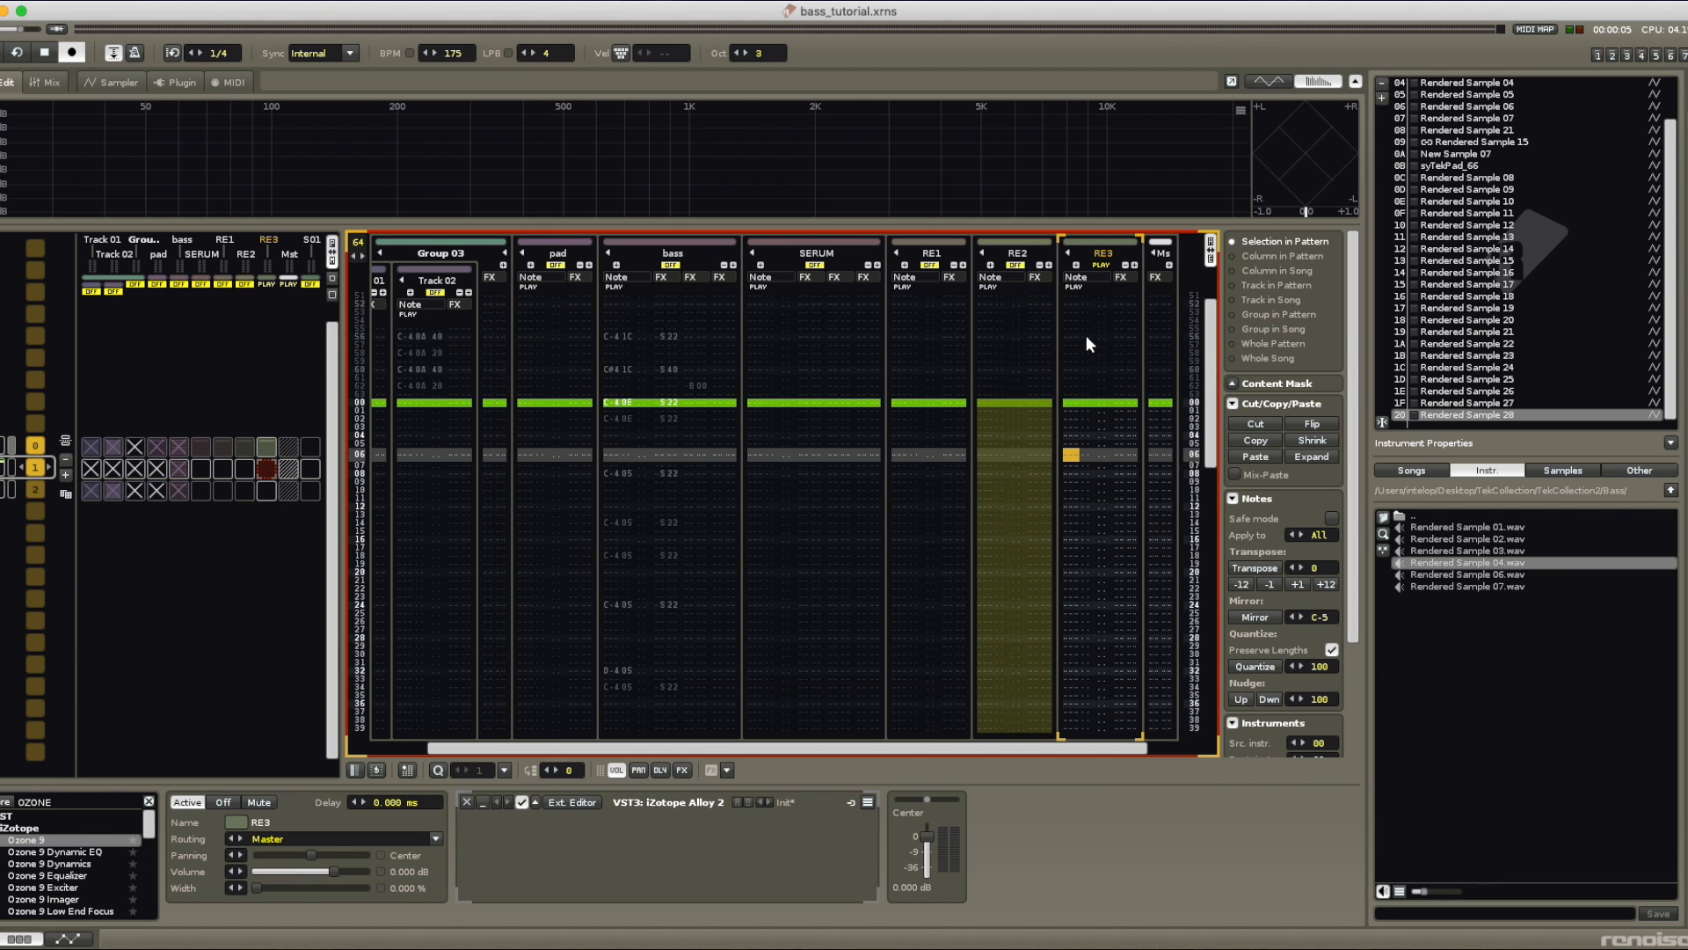
scroll(613, 442, "up", 1)
left_click(267, 446)
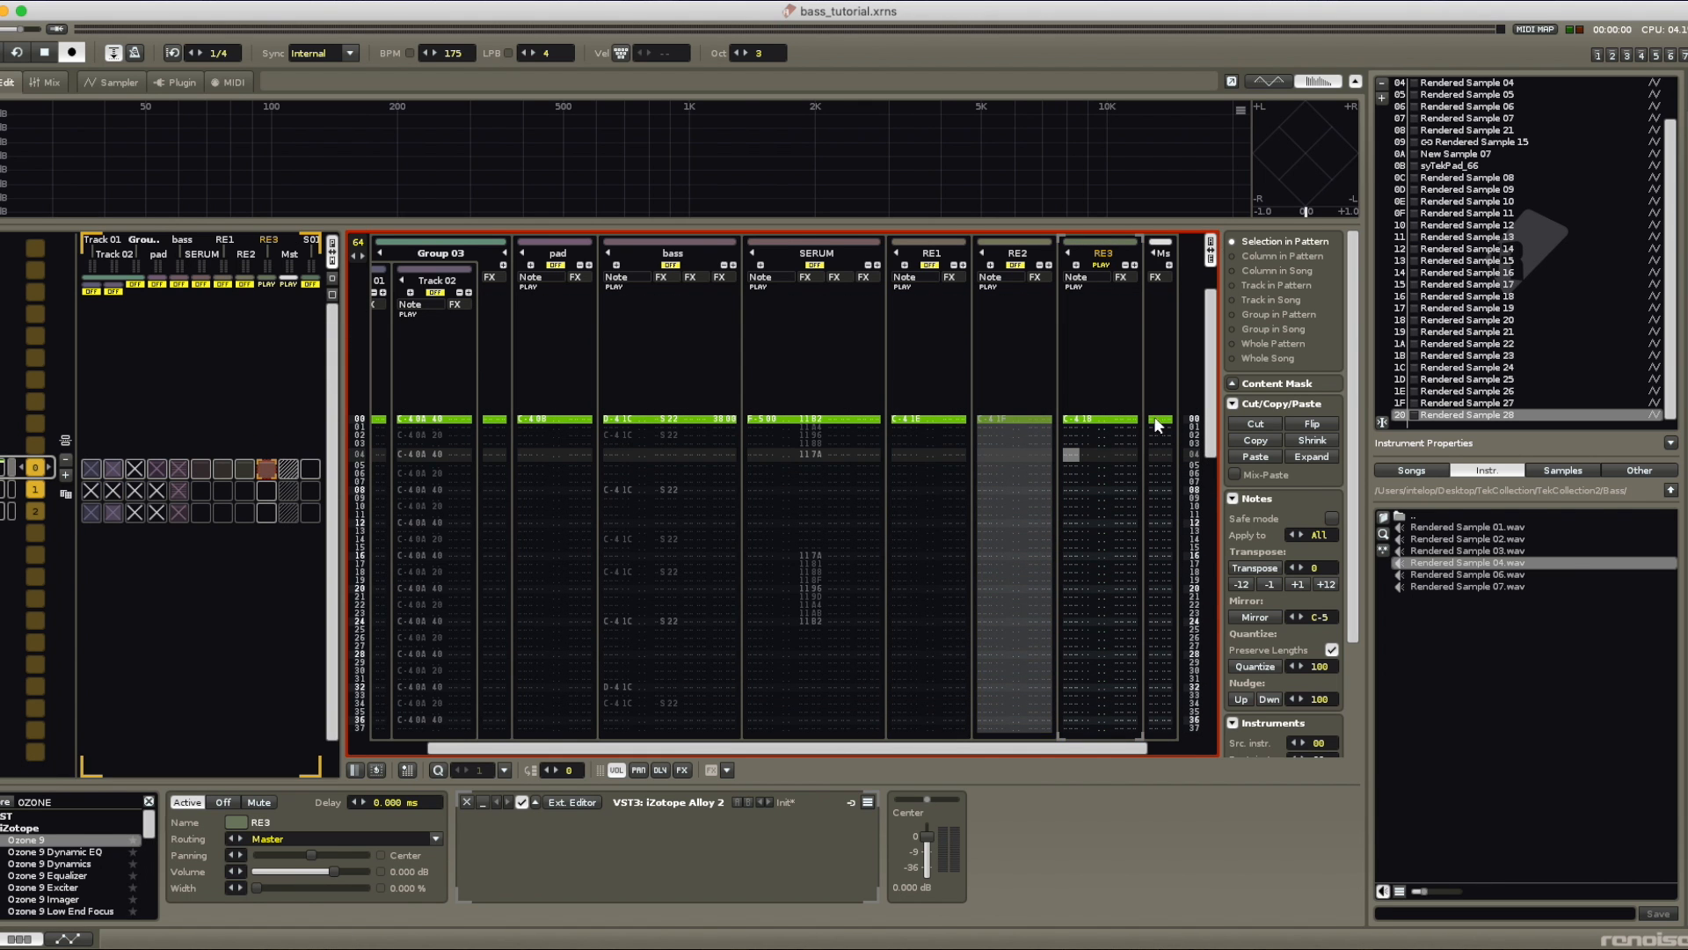
key("space")
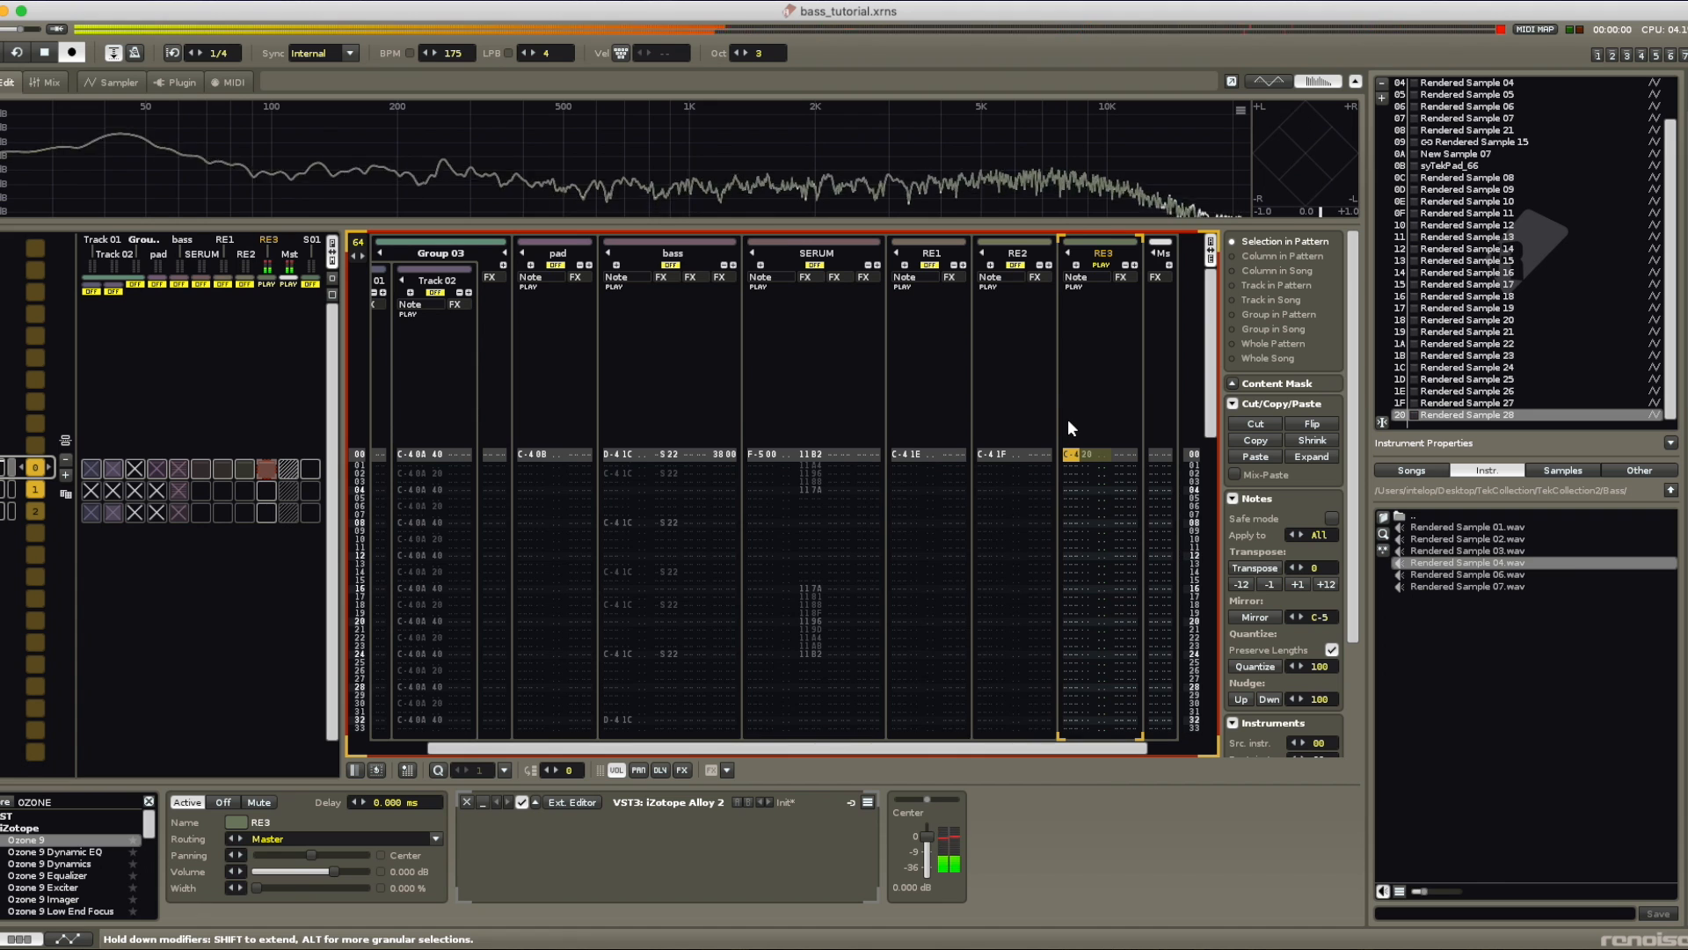
Step: Stop playback, render the whole RE3 track of the first pattern to a sample and audition its waveform
key("space")
left_click(1070, 378)
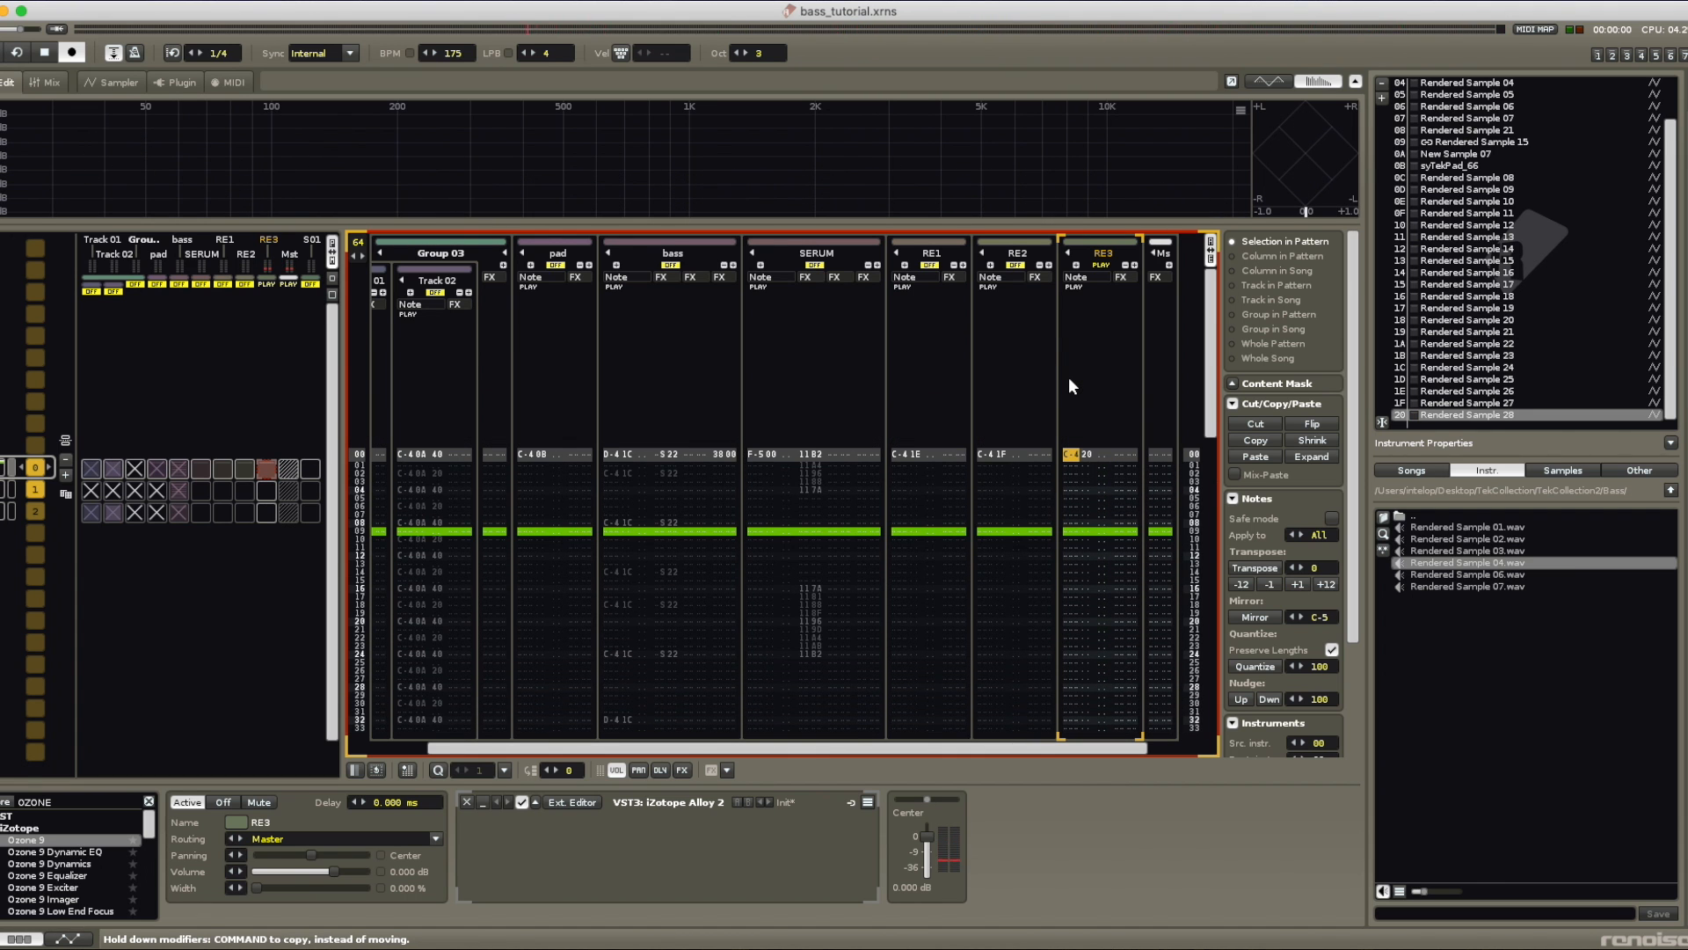
key("super+a")
key("alt+super+r")
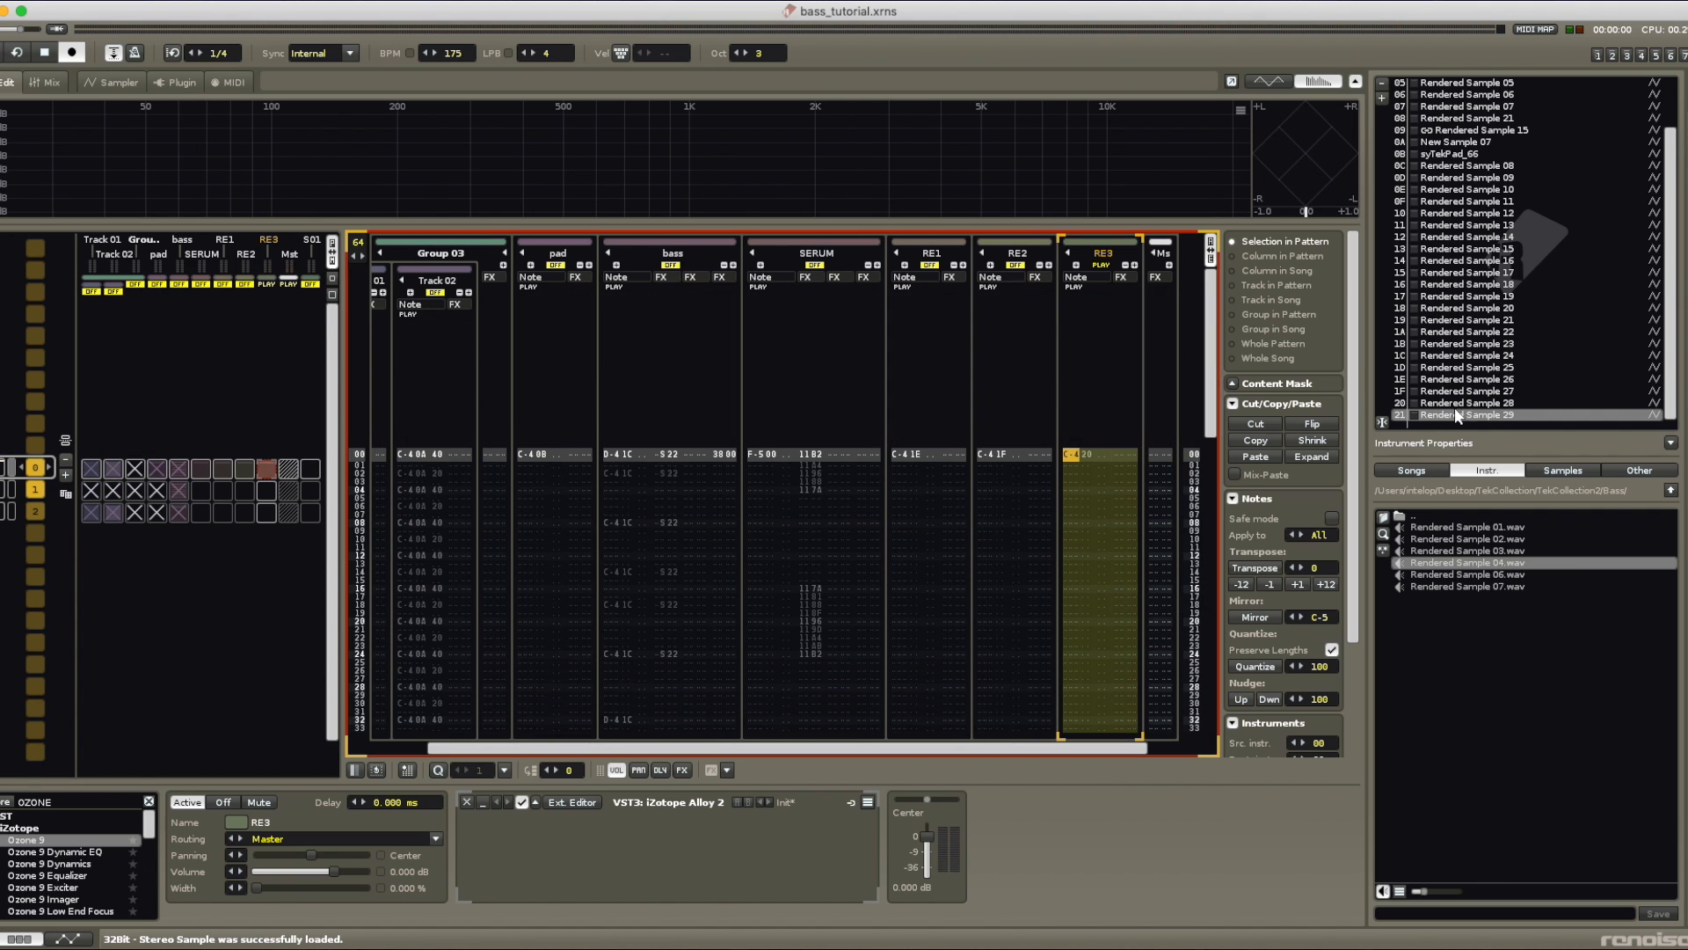
double_click(1460, 416)
key("space")
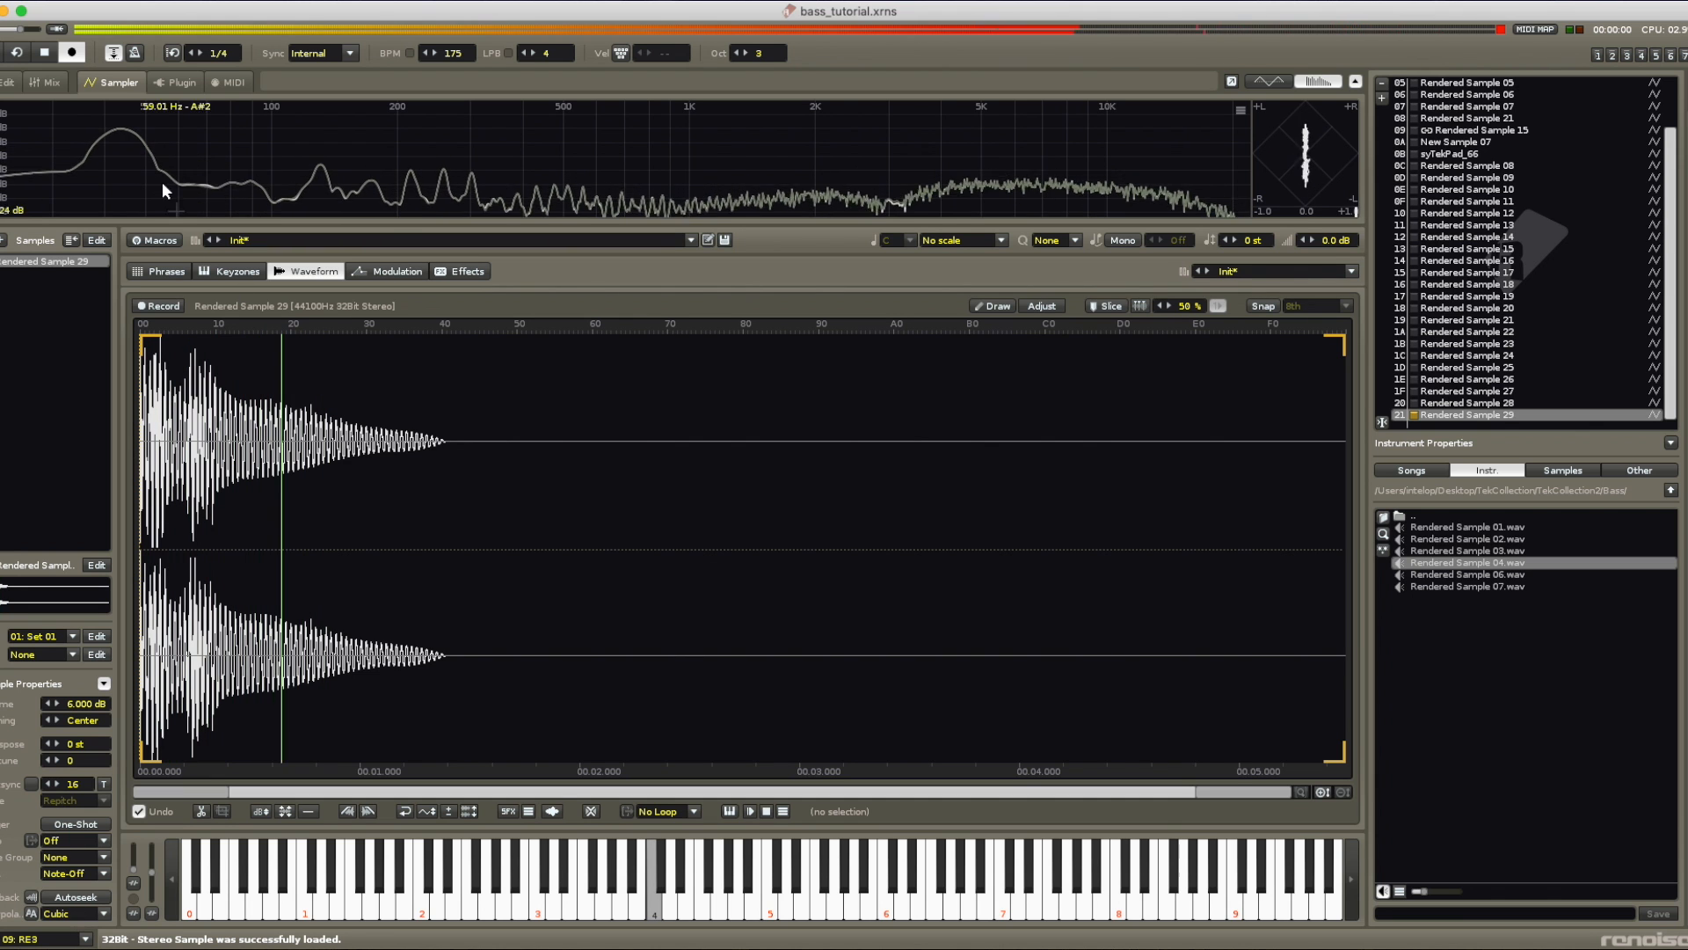
Step: Place the newly rendered sample as C-4 on line 00 of RE3, then render the track again and open the resulting waveform
left_click(17, 83)
key("q")
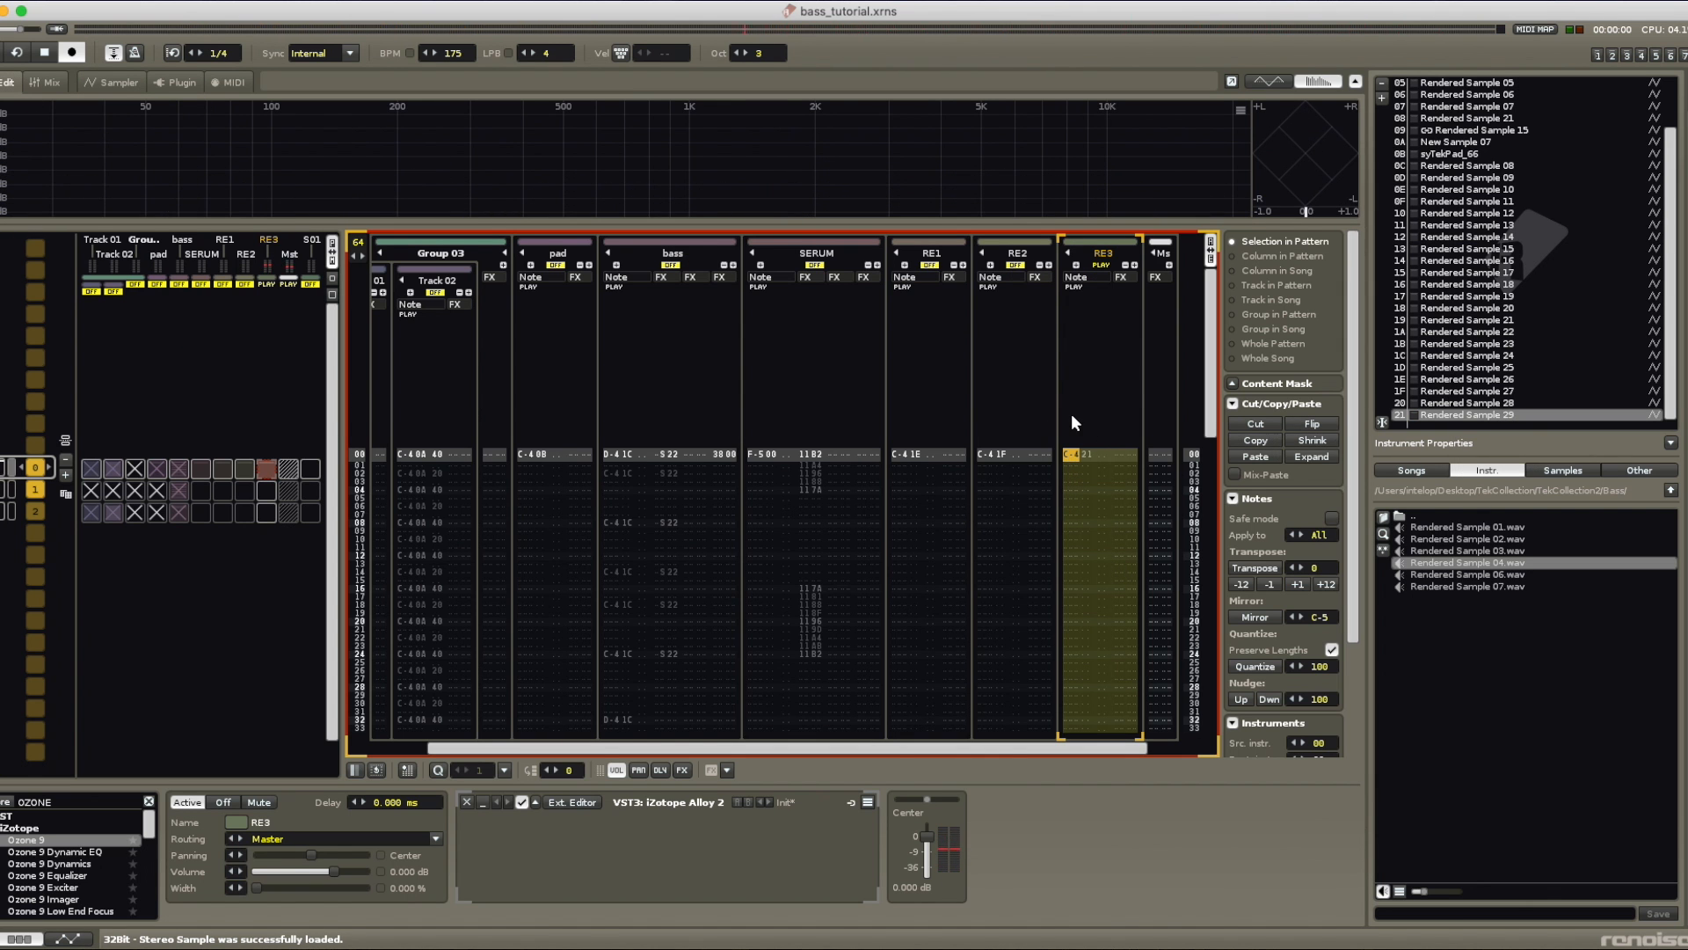
key("super+alt+r")
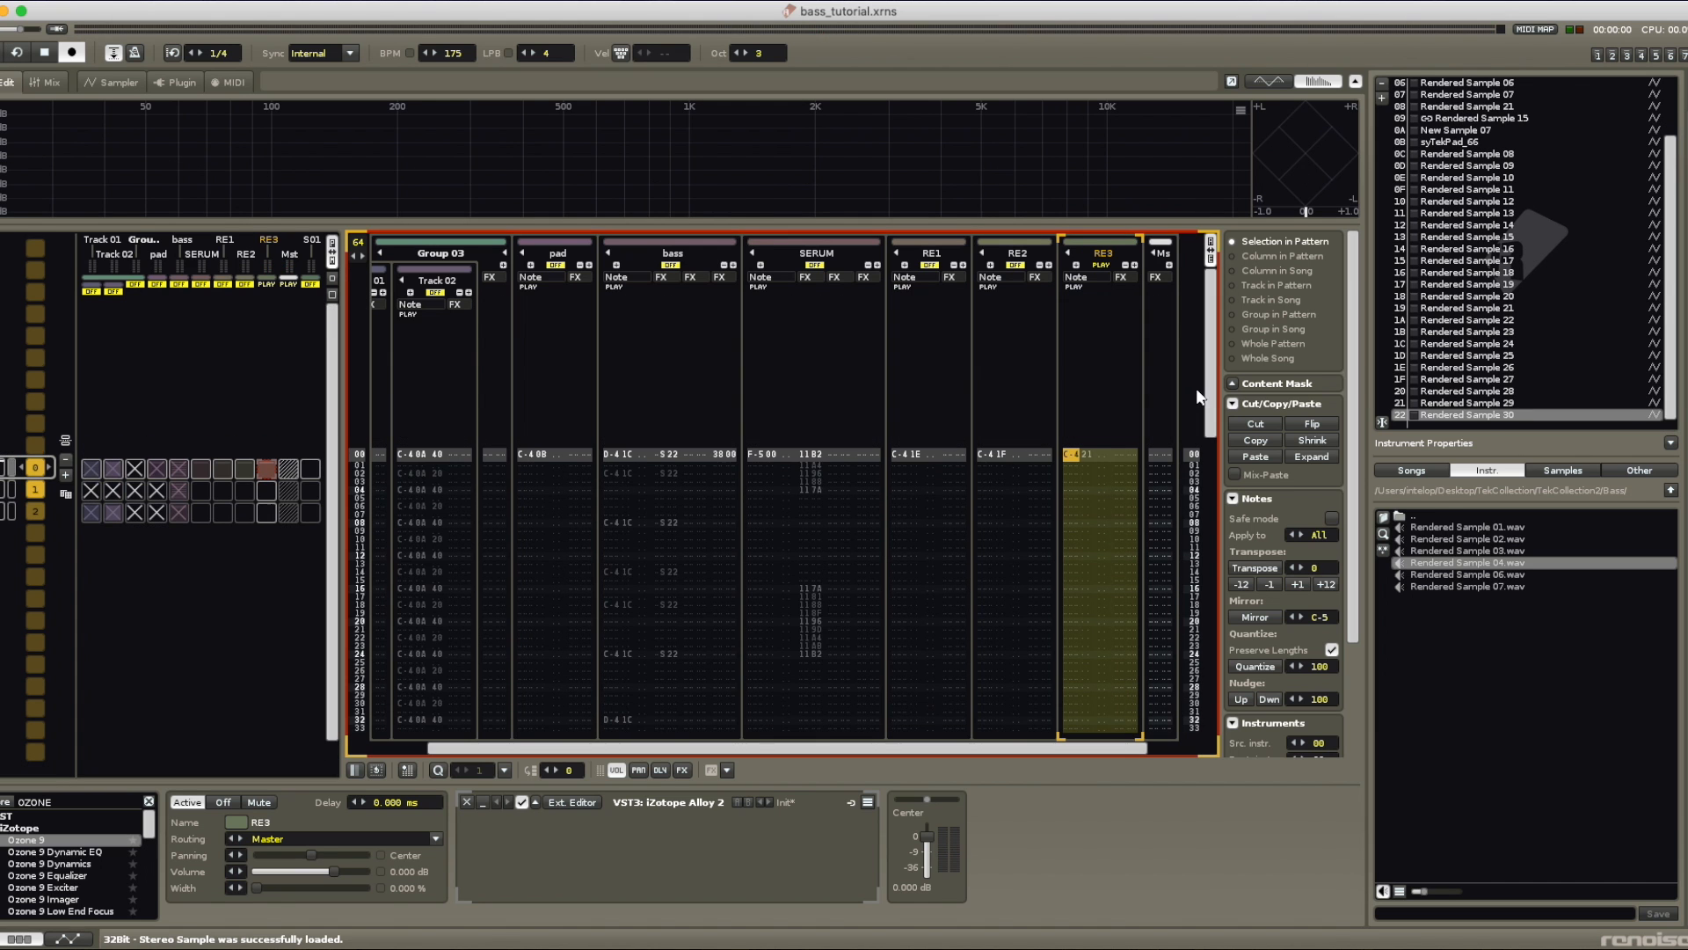
double_click(1486, 415)
Step: Audition the second RE3 render repeatedly from the start of its waveform
left_click_drag(508, 434, 132, 426)
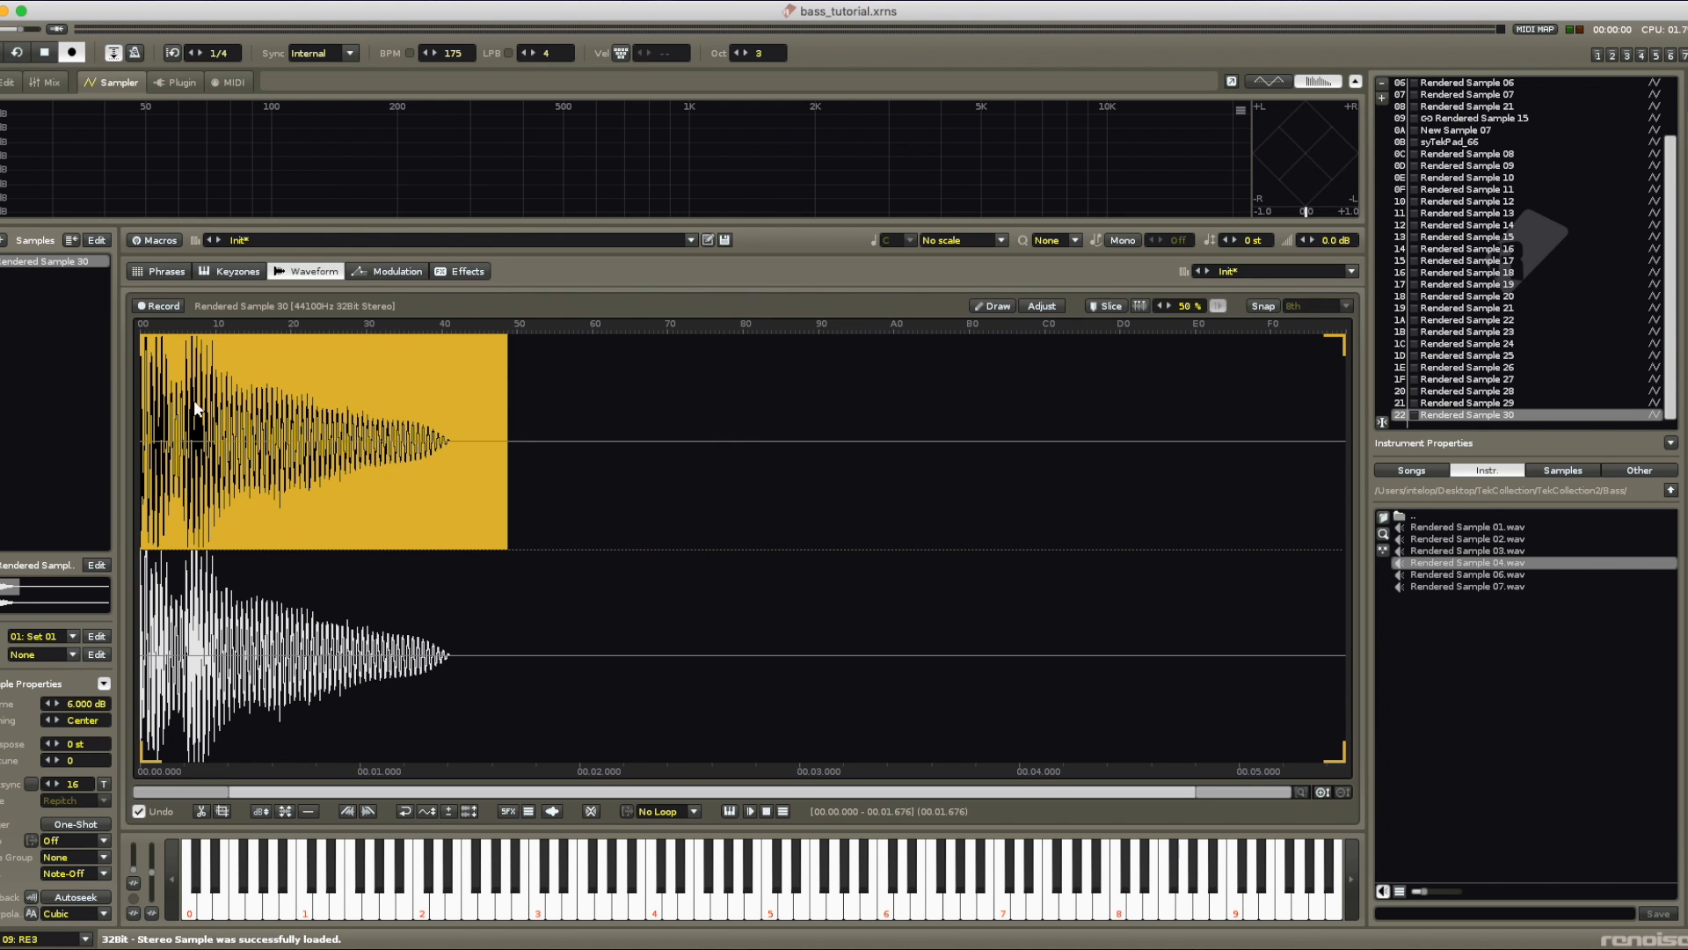
left_click(517, 434)
left_click(130, 517)
key("q")
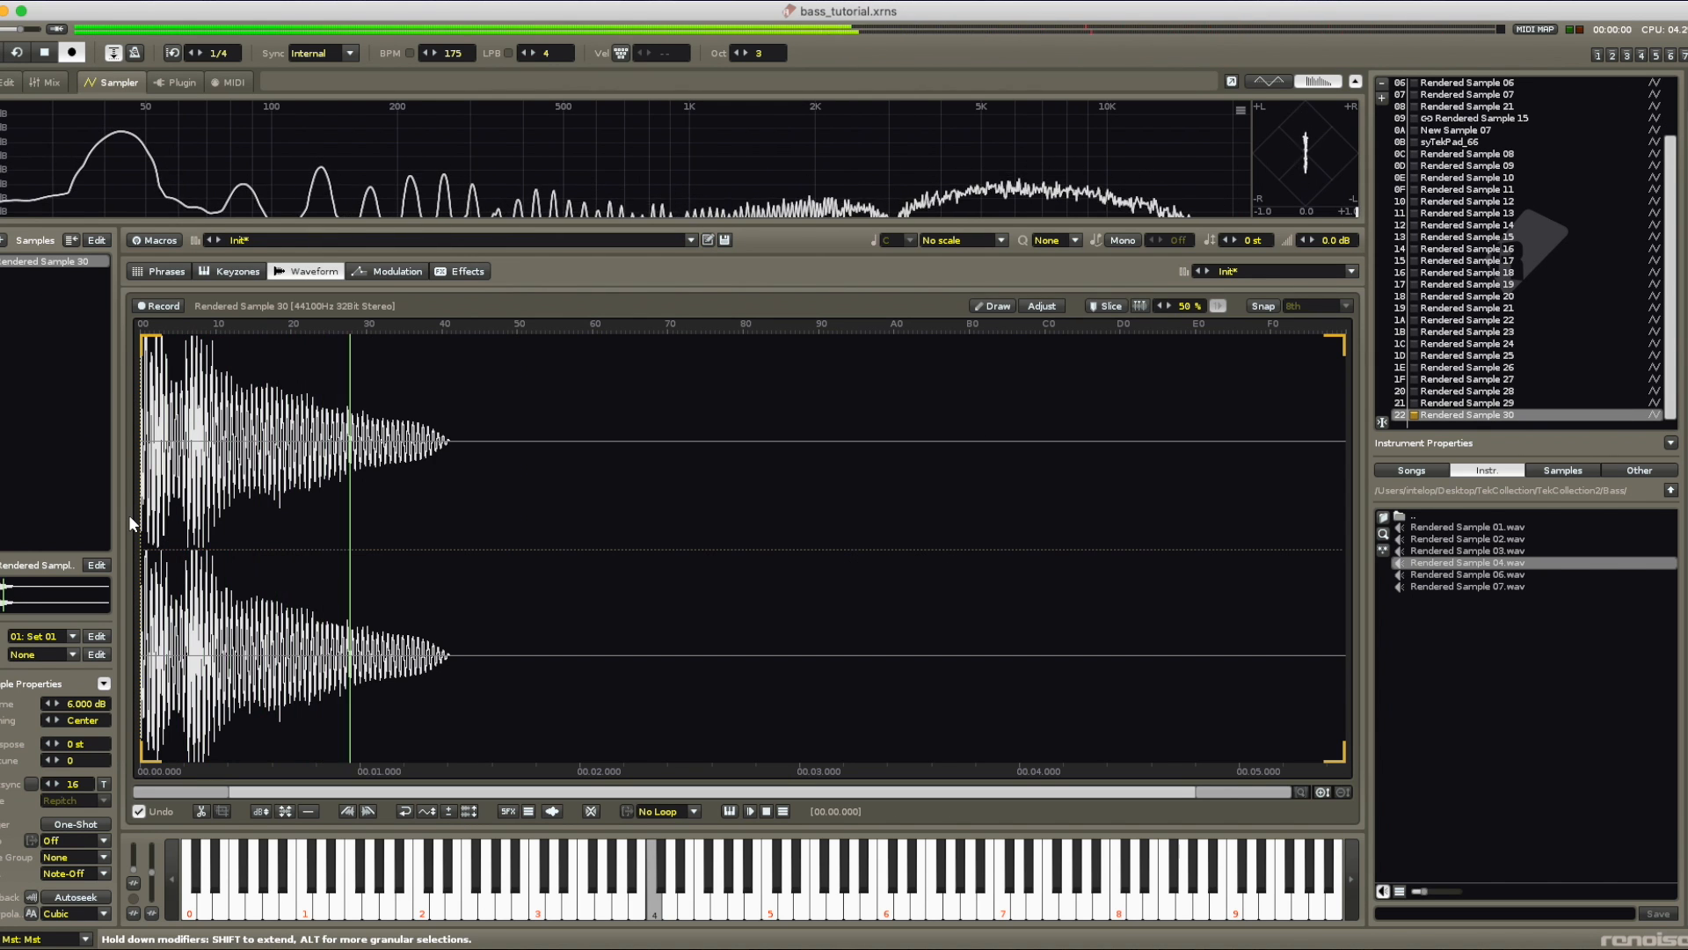
key("q")
key("q")
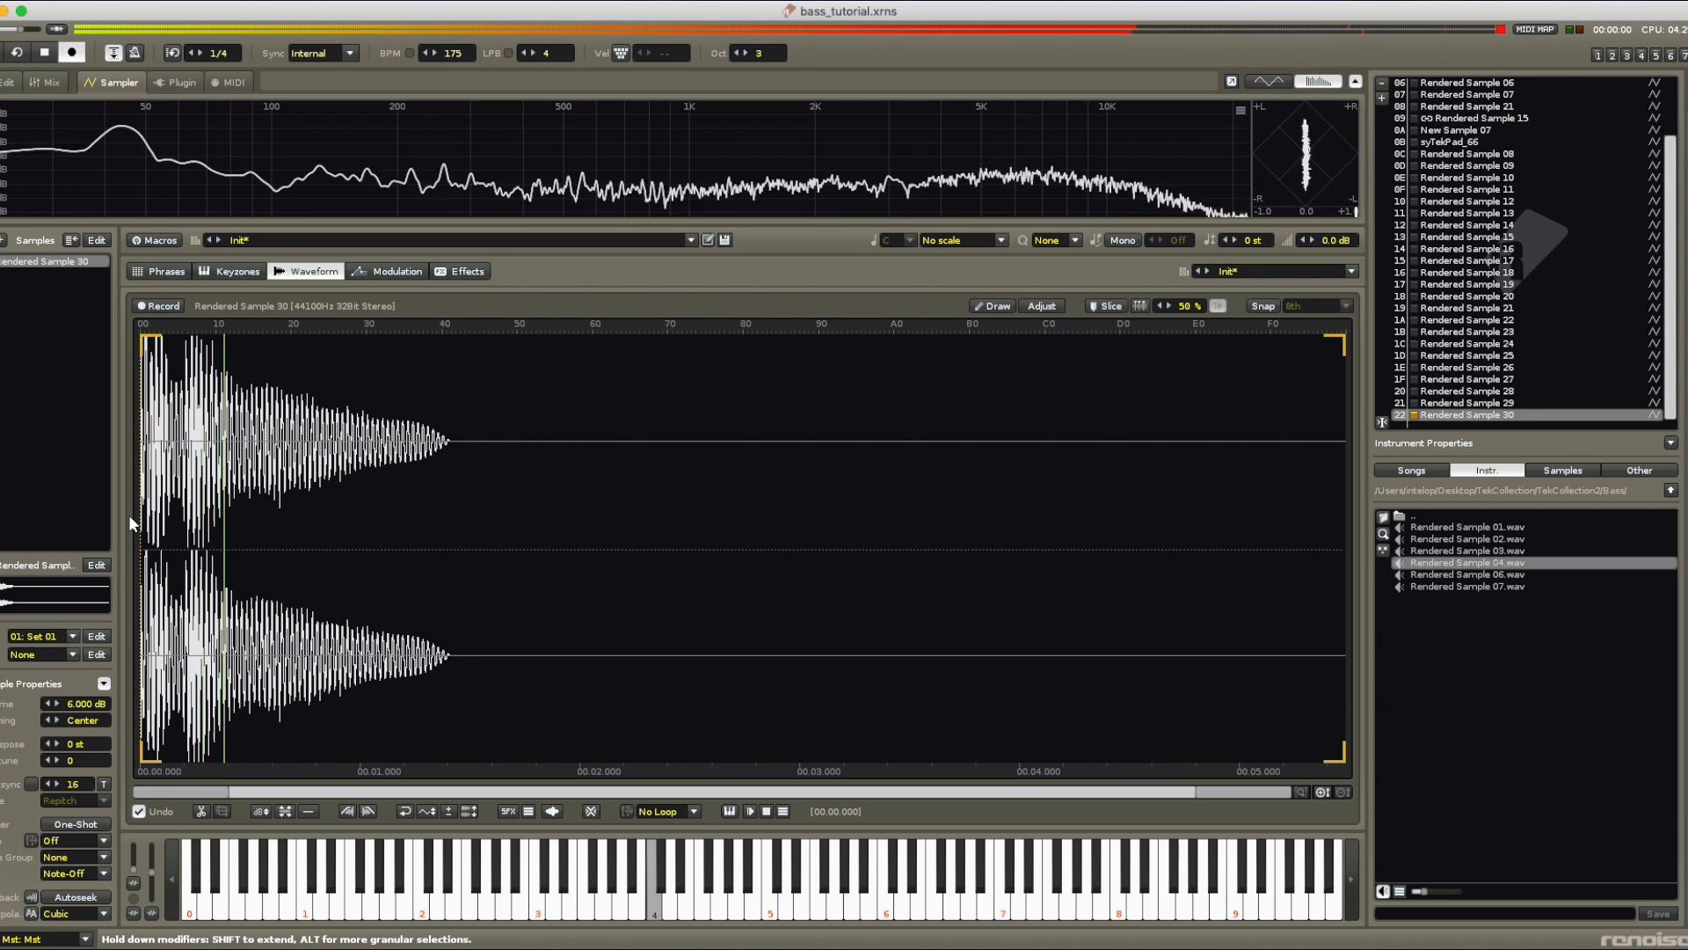
Step: Return to the pattern editor, solo the bass track and play the first pattern from its first note
left_click(7, 82)
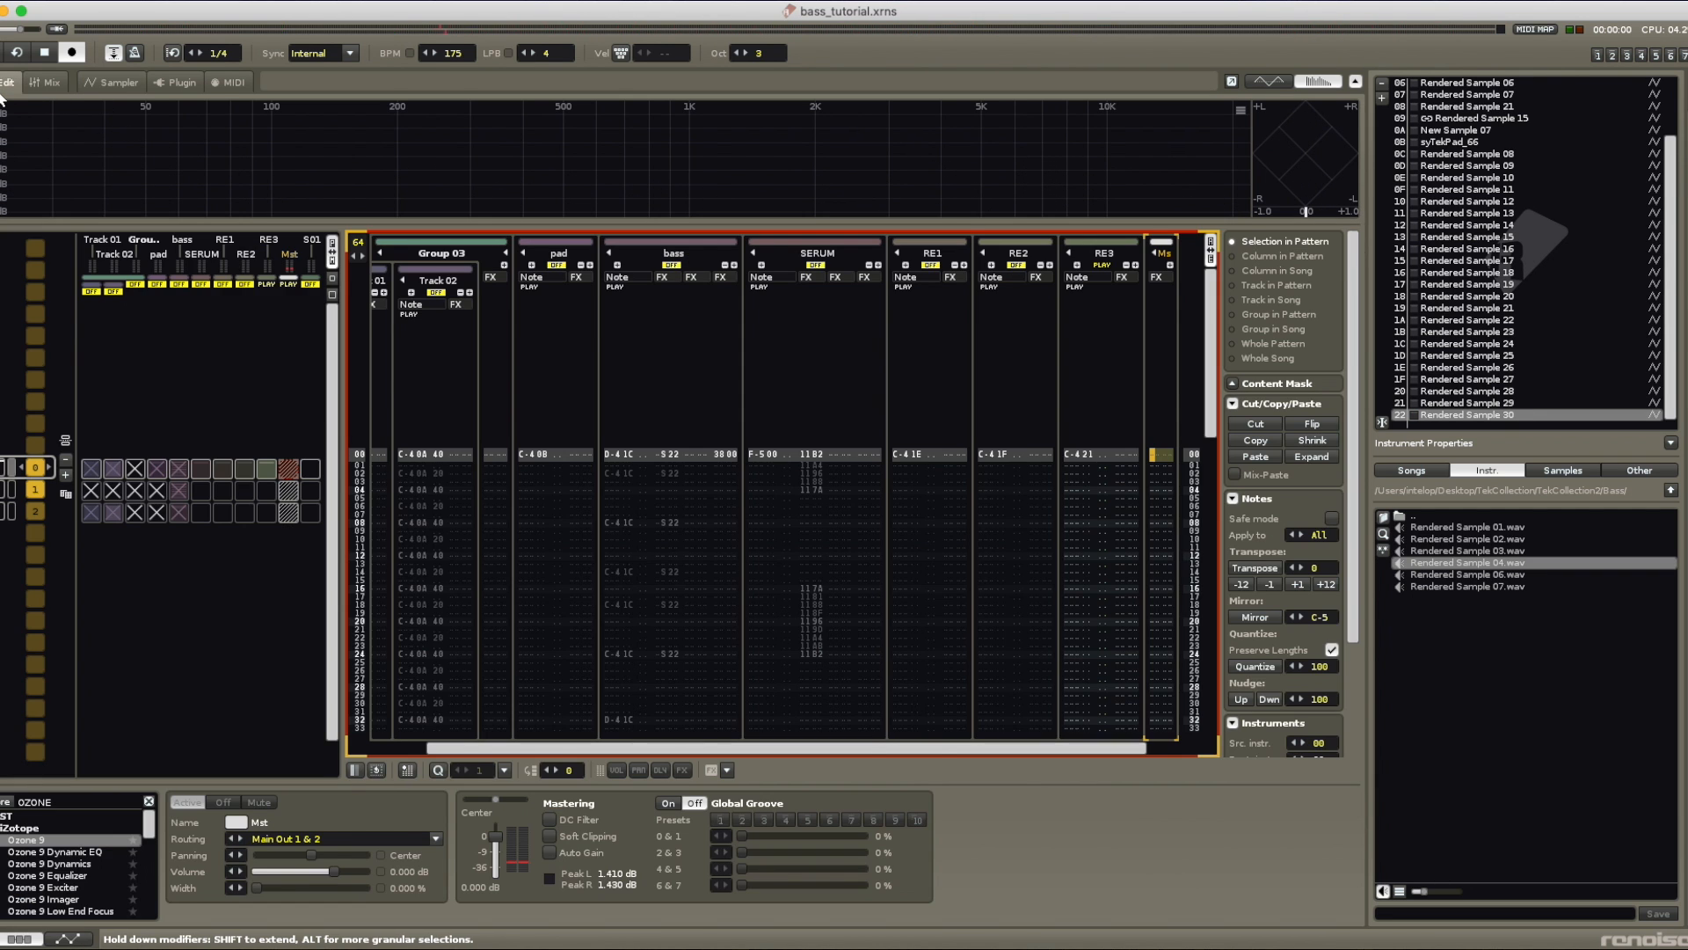
right_click(668, 266)
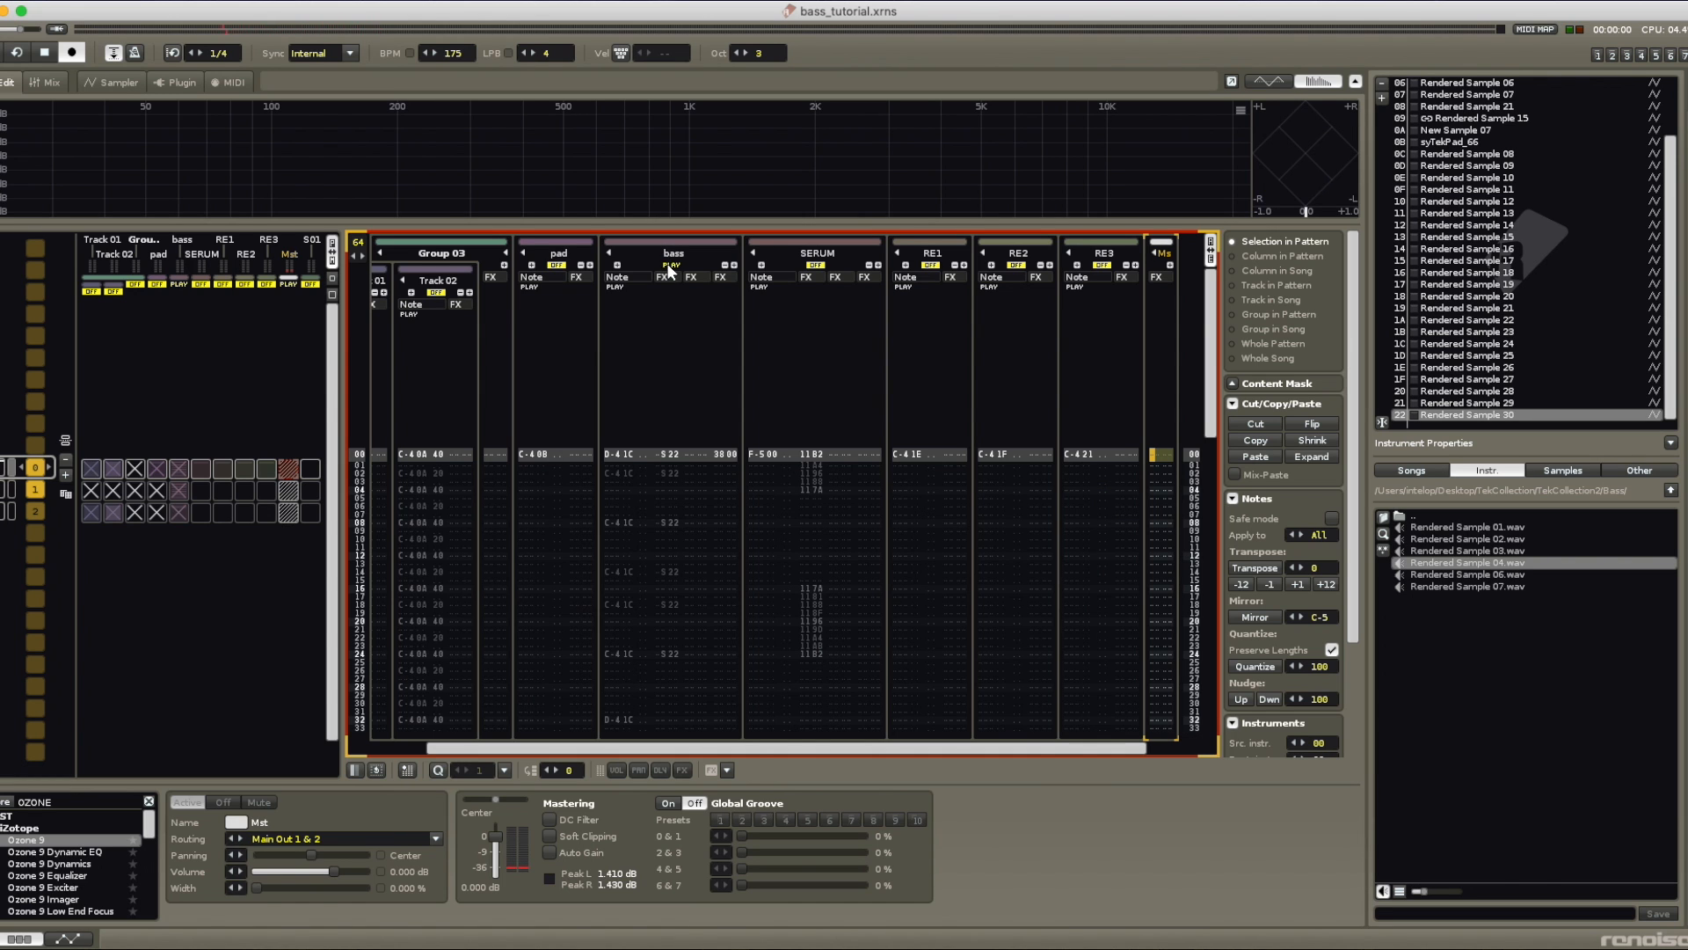
left_click(629, 454)
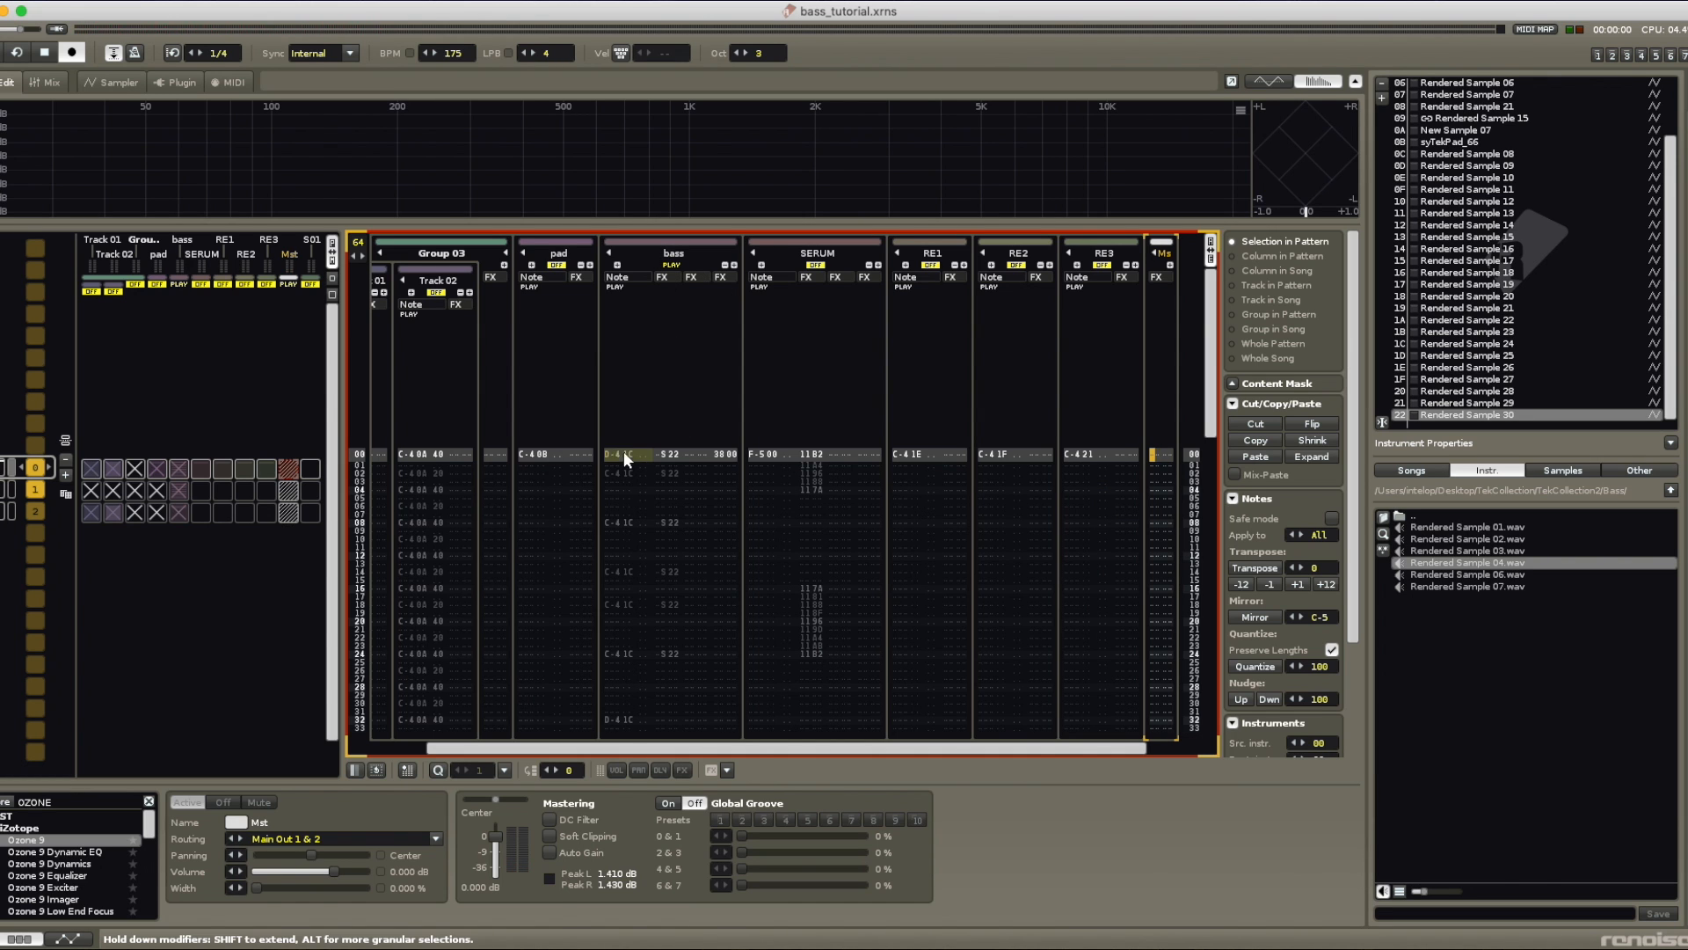
left_click(178, 467)
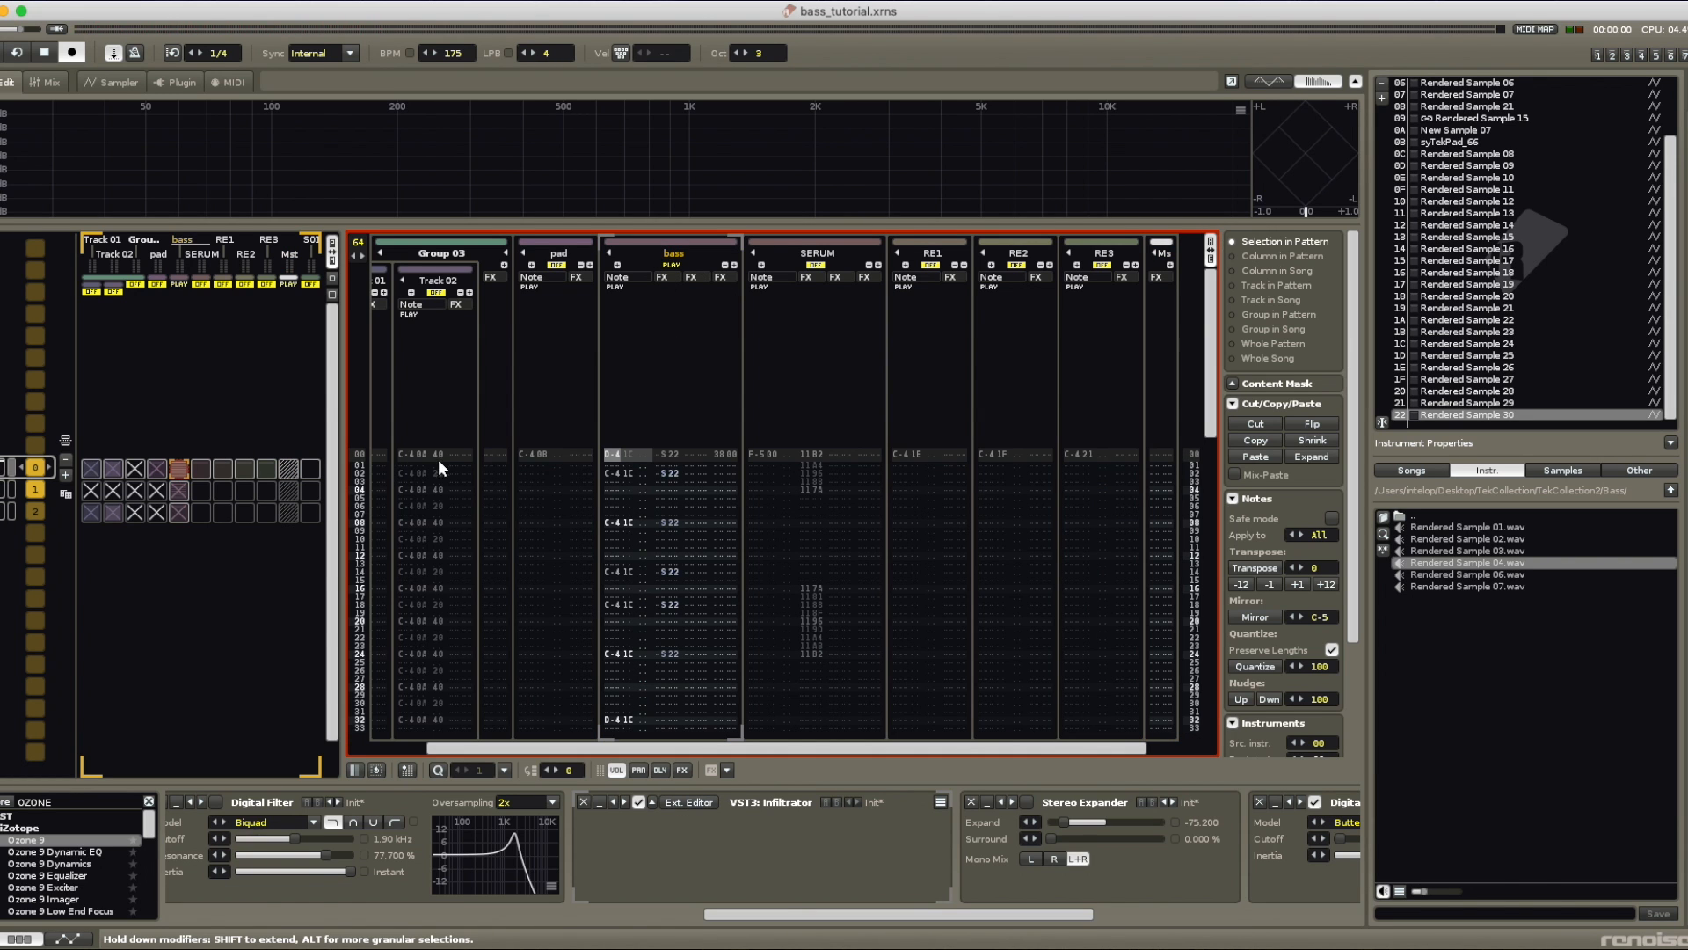
left_click(615, 456)
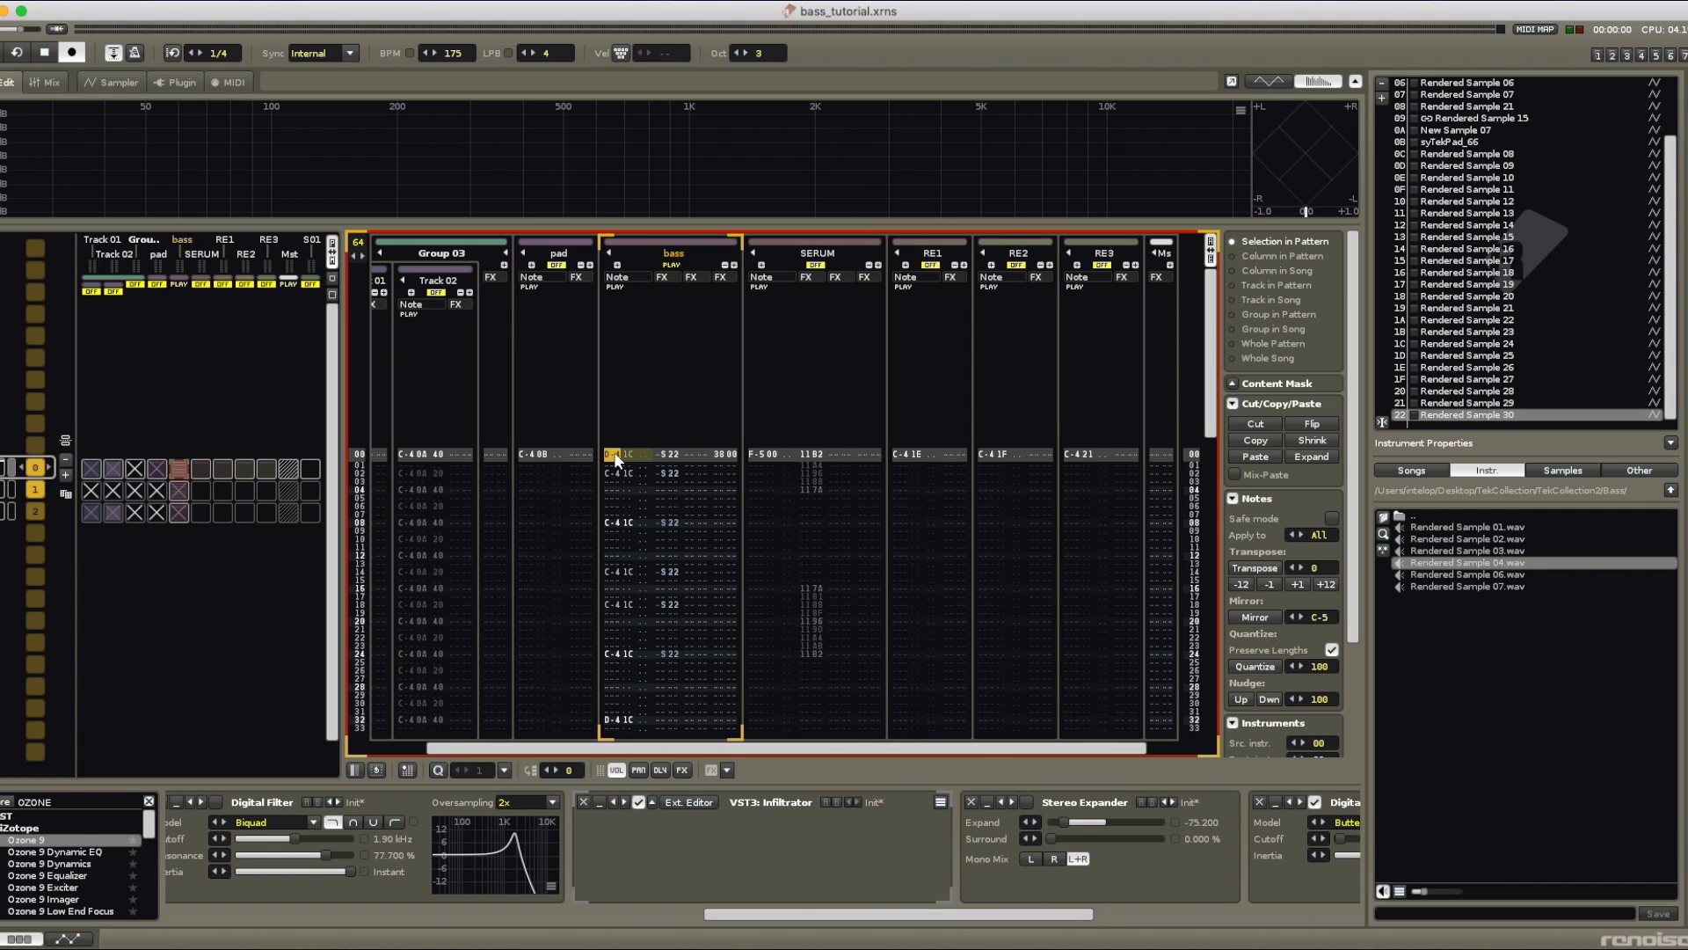
key("space")
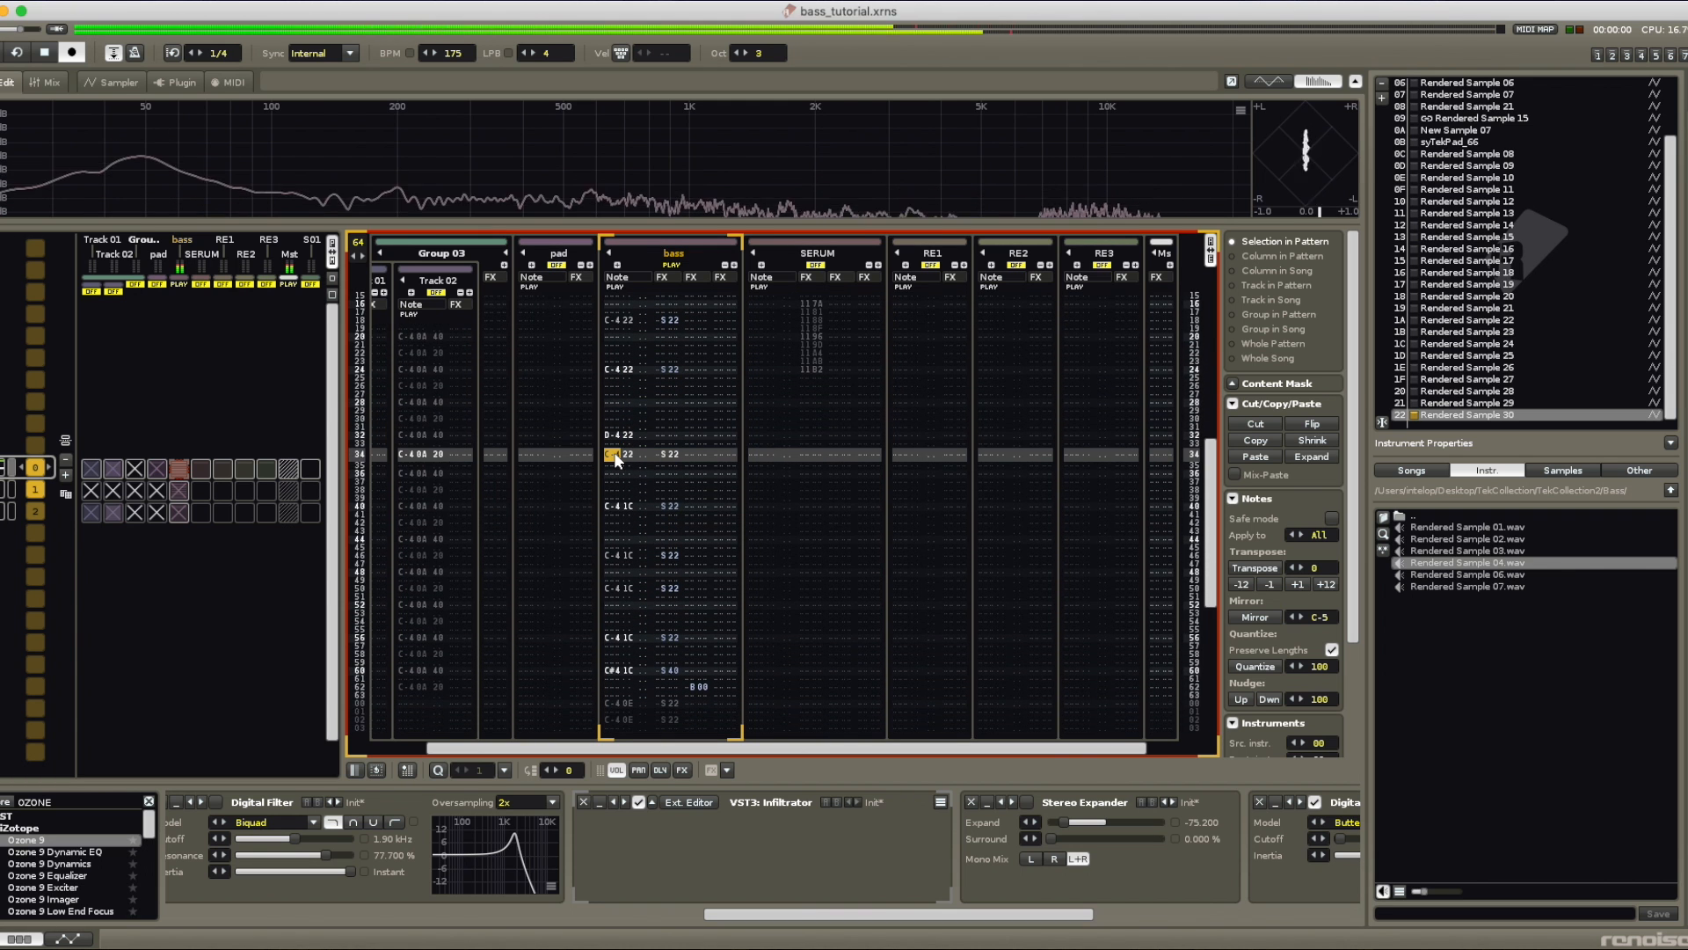
Step: Assign instrument 22 to the bass track's notes on lines 40, 46, 50, 56 and 60 of the first pattern
key("Down")
key("Down")
key("Down")
key("Down")
key("Down")
key("Down")
key("q")
key("Down")
key("Down")
key("Down")
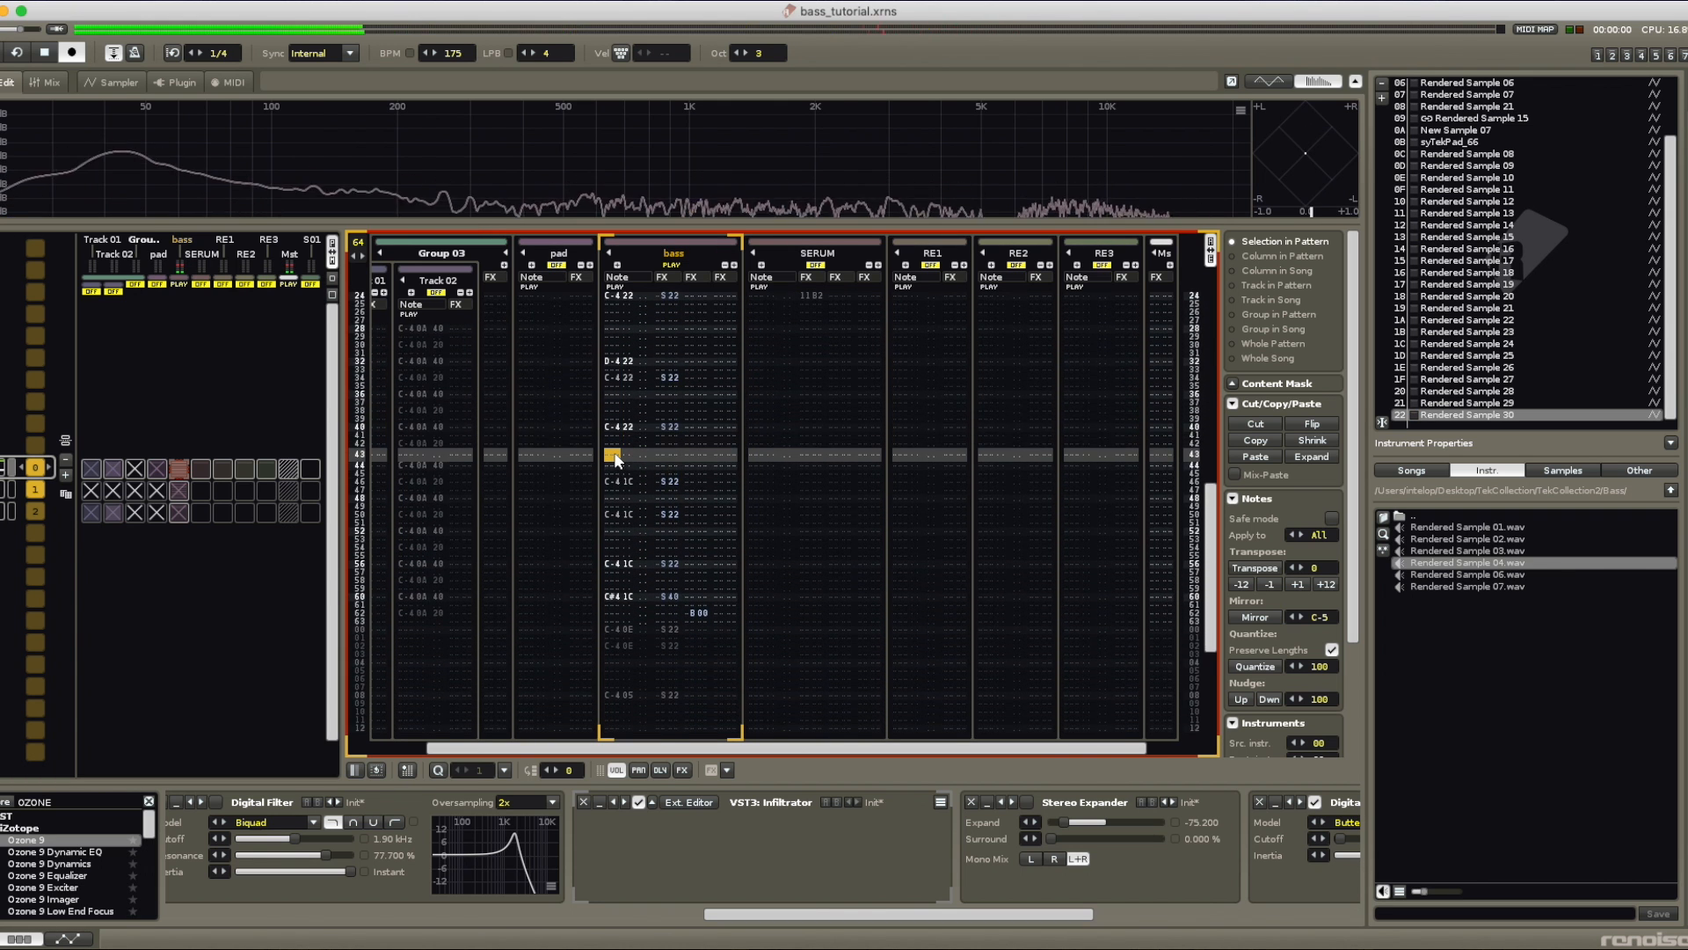
key("Down")
key("Down")
key("Down")
key("q")
key("Down")
key("Down")
key("Down")
key("Down")
key("q")
key("Down")
key("Down")
key("Down")
key("Down")
key("Down")
key("Down")
key("q")
key("Down")
key("Down")
key("Down")
key("Down")
key("q")
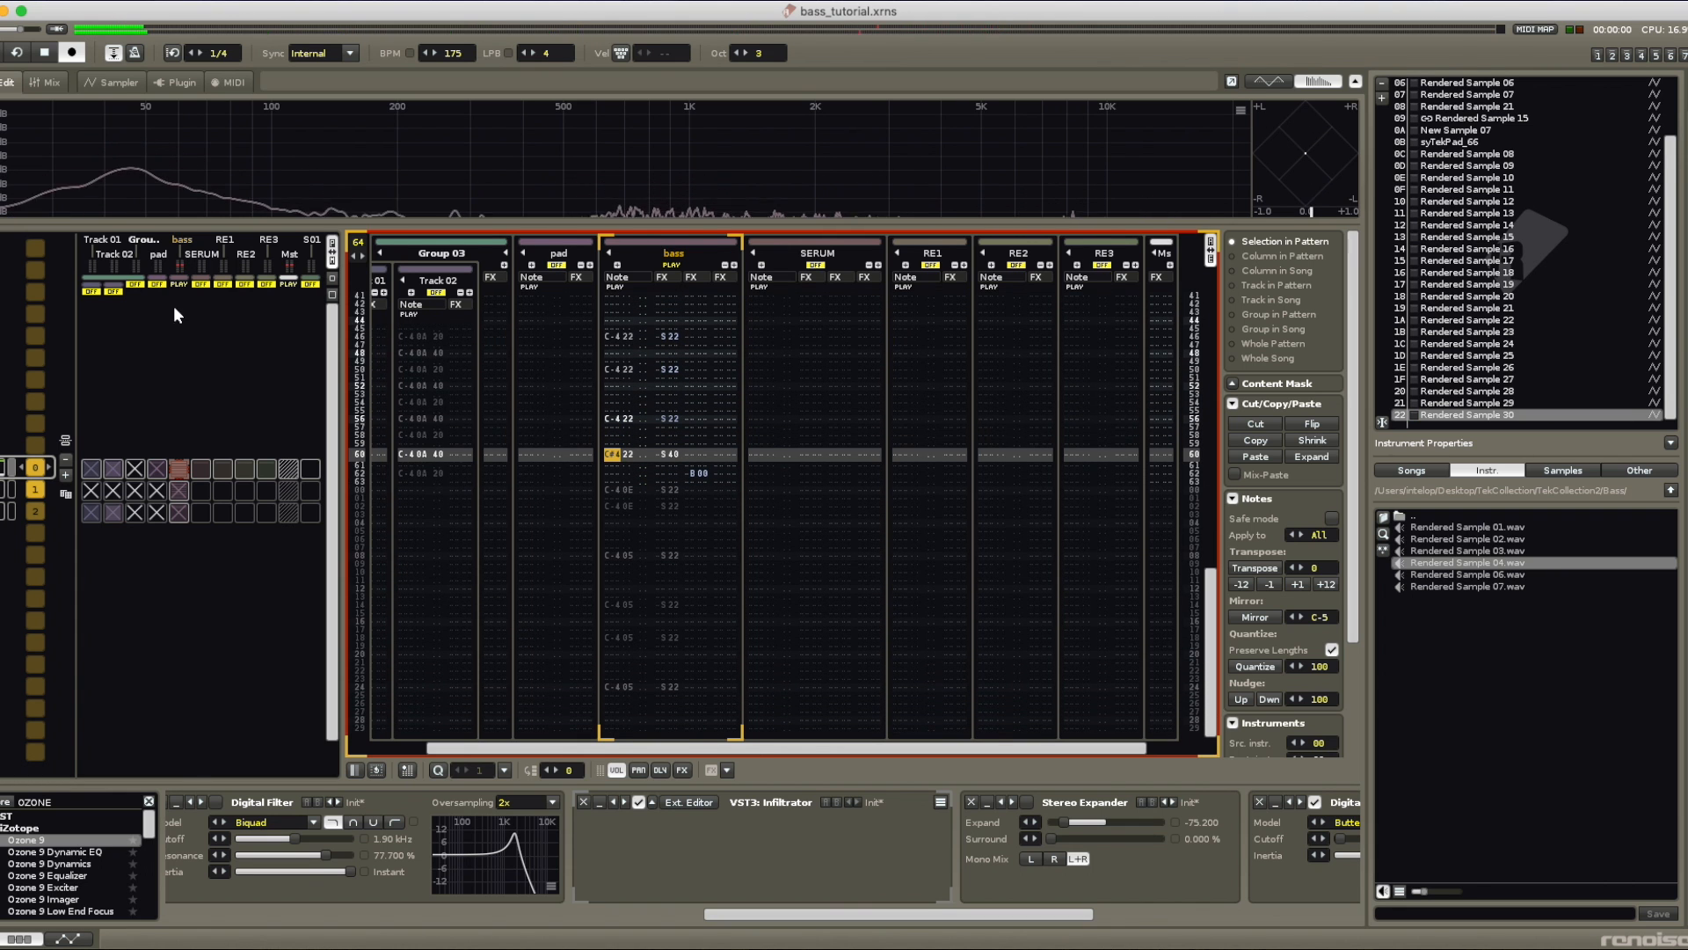
Step: Open the bass track's Infiltrator editor from the mixer to view its tech enhancer preset, then close it and return to the pattern editor
key("F3")
double_click(687, 358)
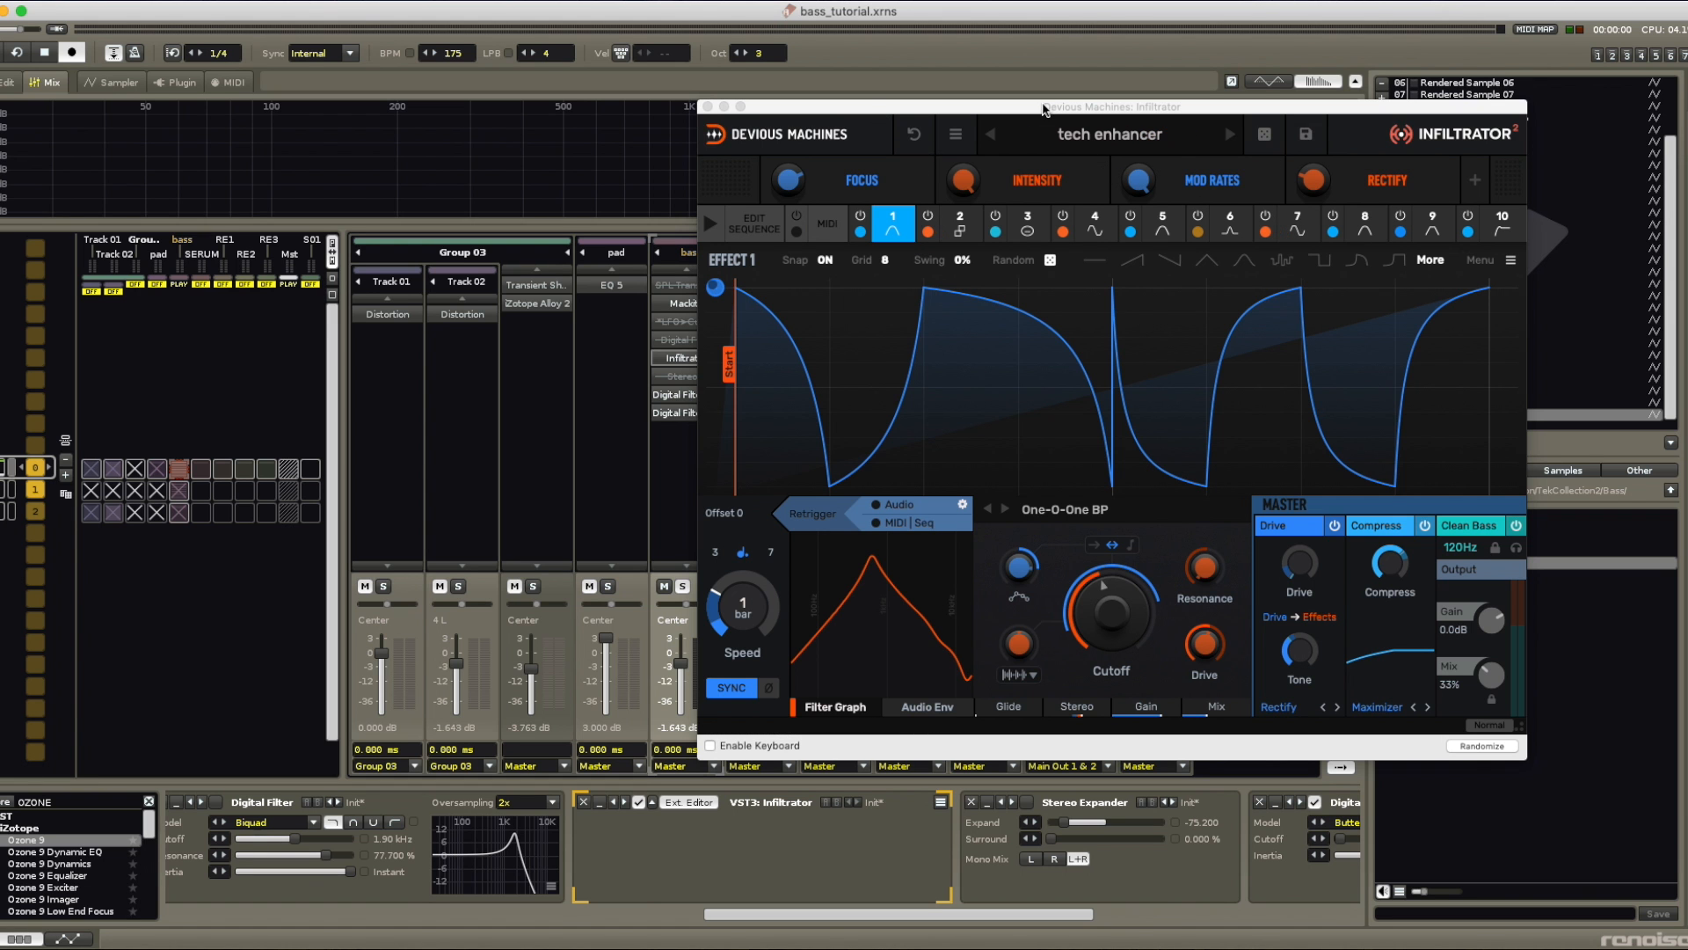
left_click_drag(770, 110, 771, 155)
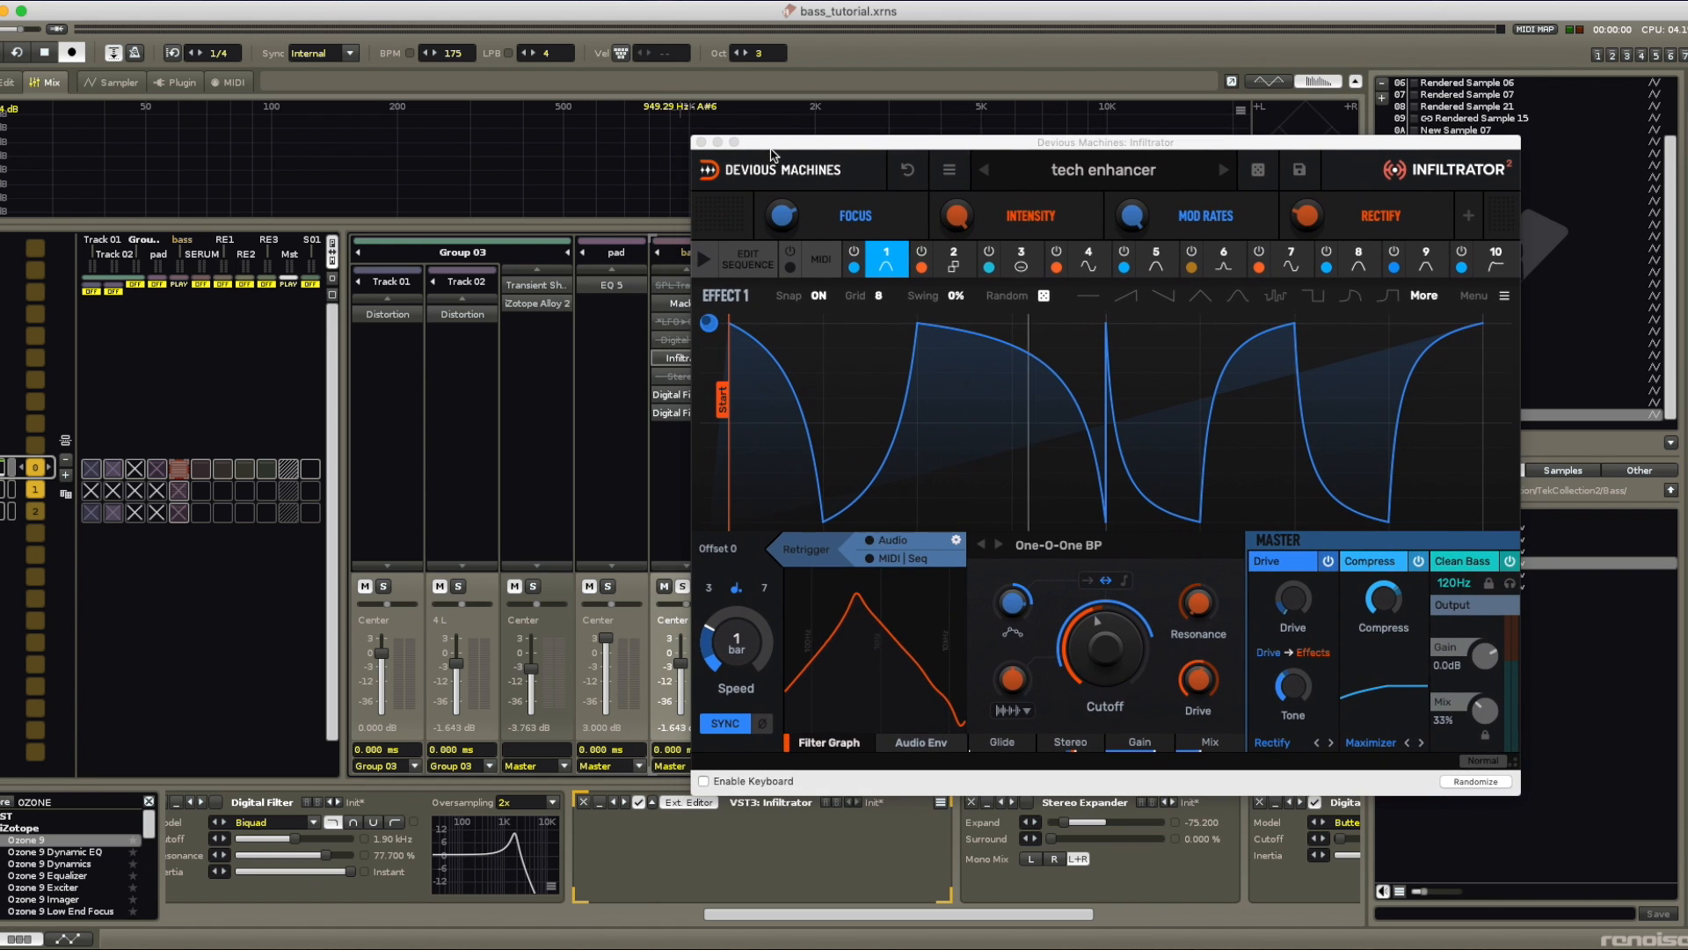
left_click(701, 143)
left_click(4, 82)
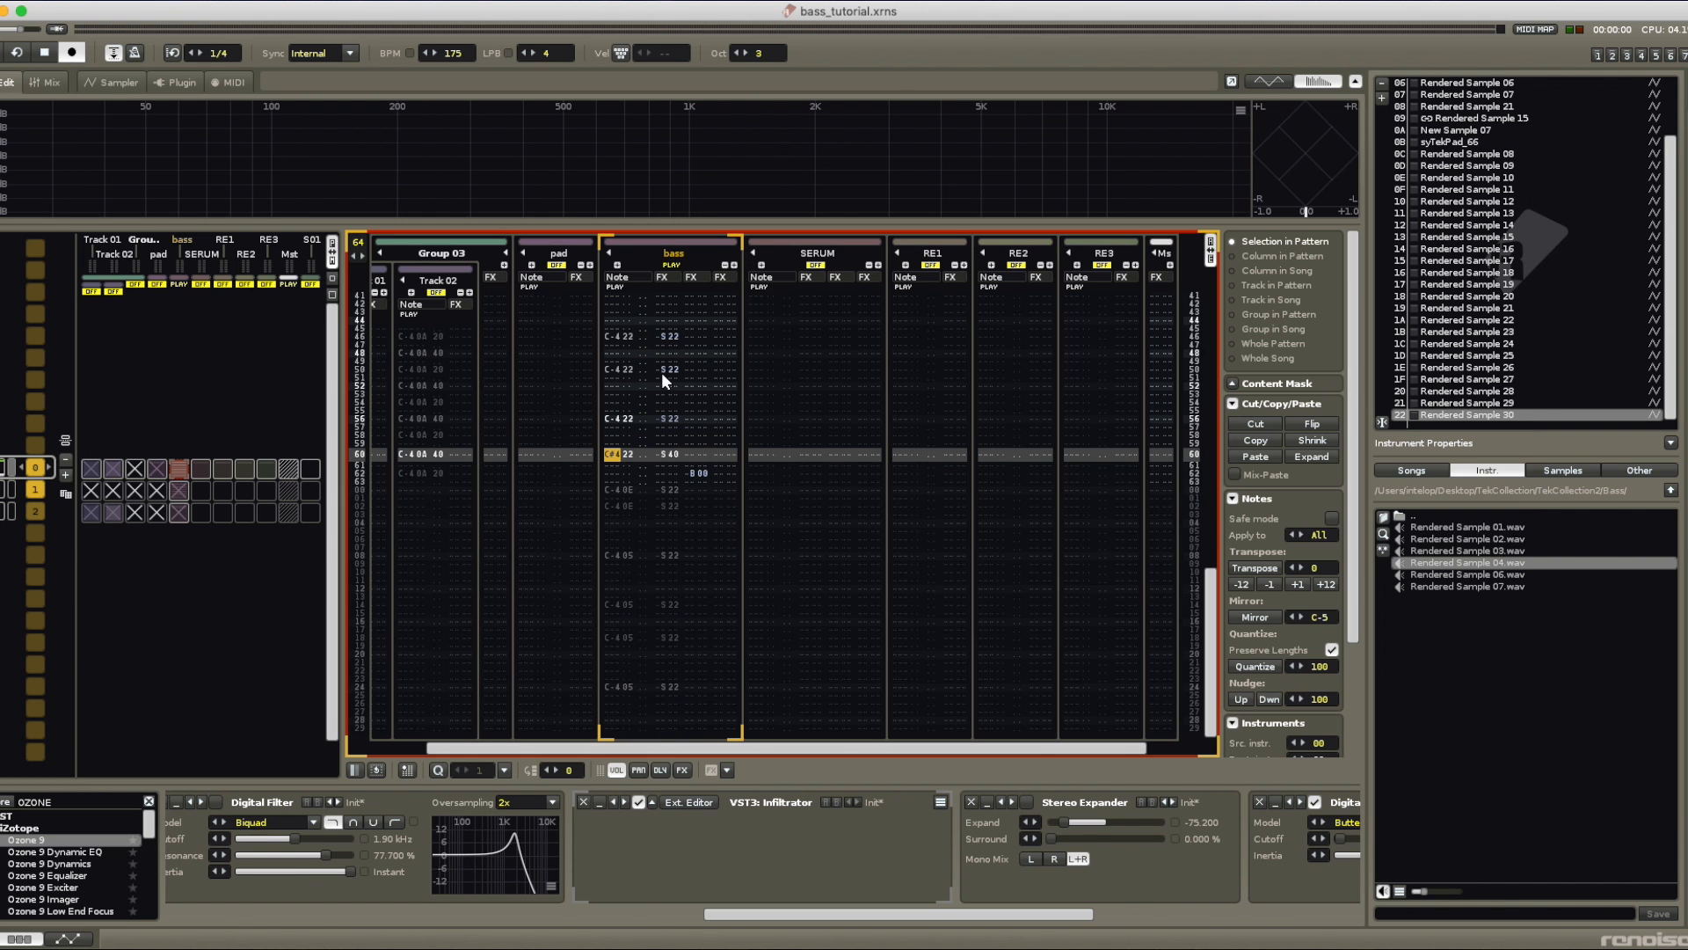
Step: Play back the soloed bass track with its resampled notes, then stop at the start of the first pattern
scroll(769, 339, "up", 4)
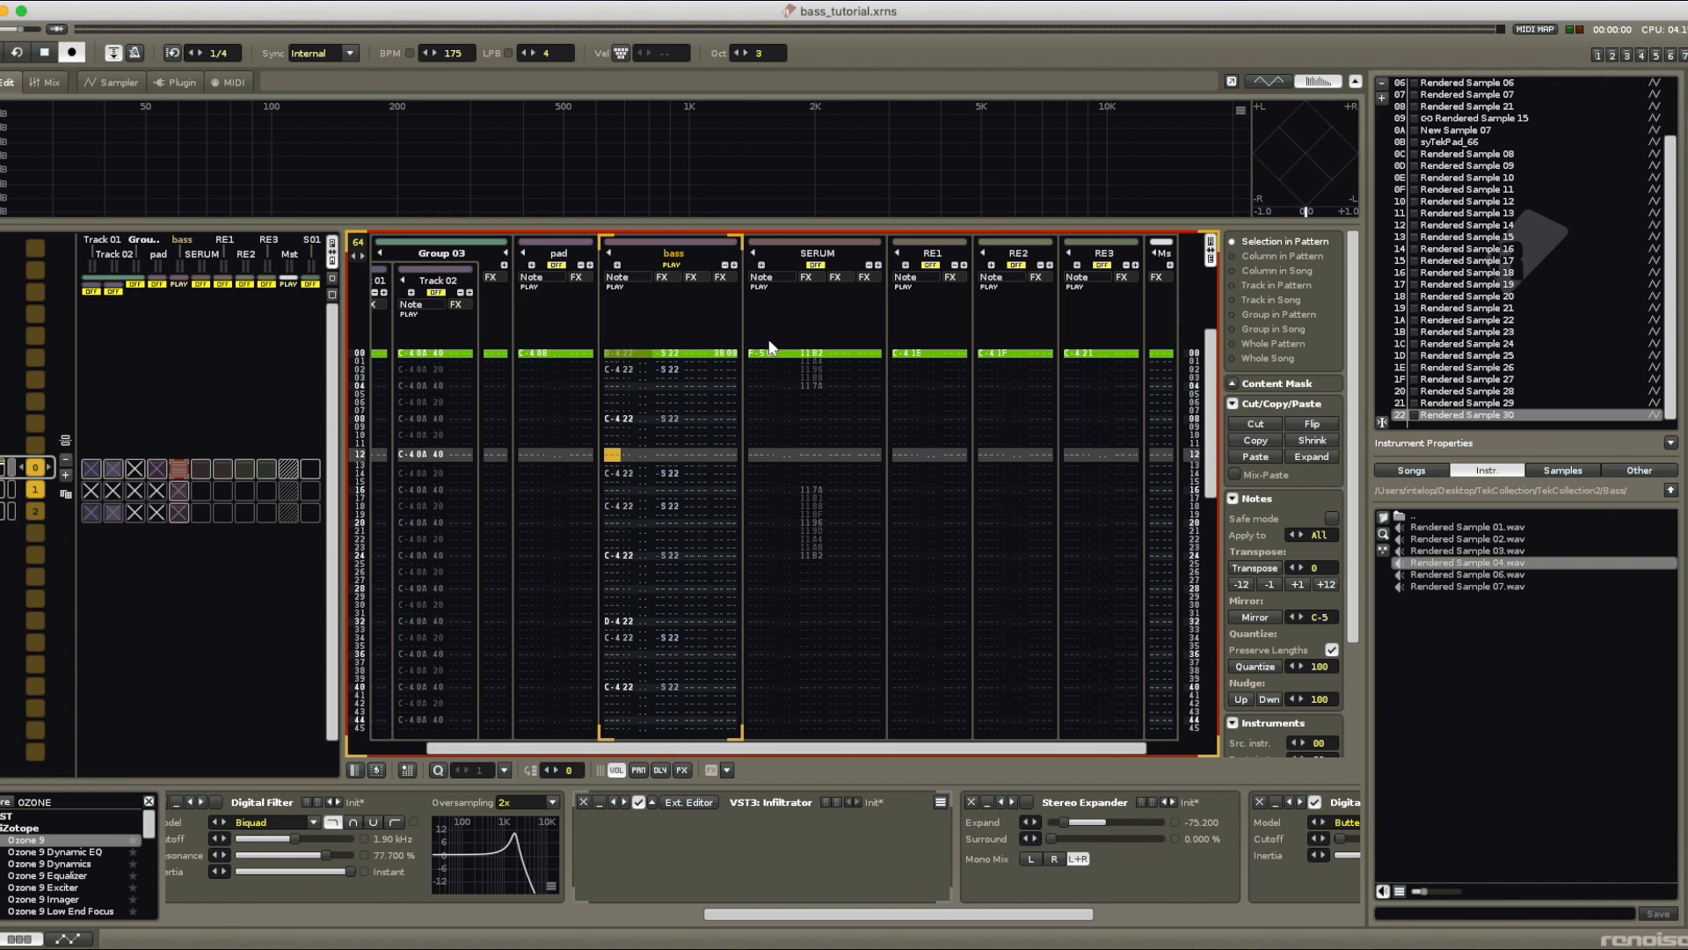
key("space")
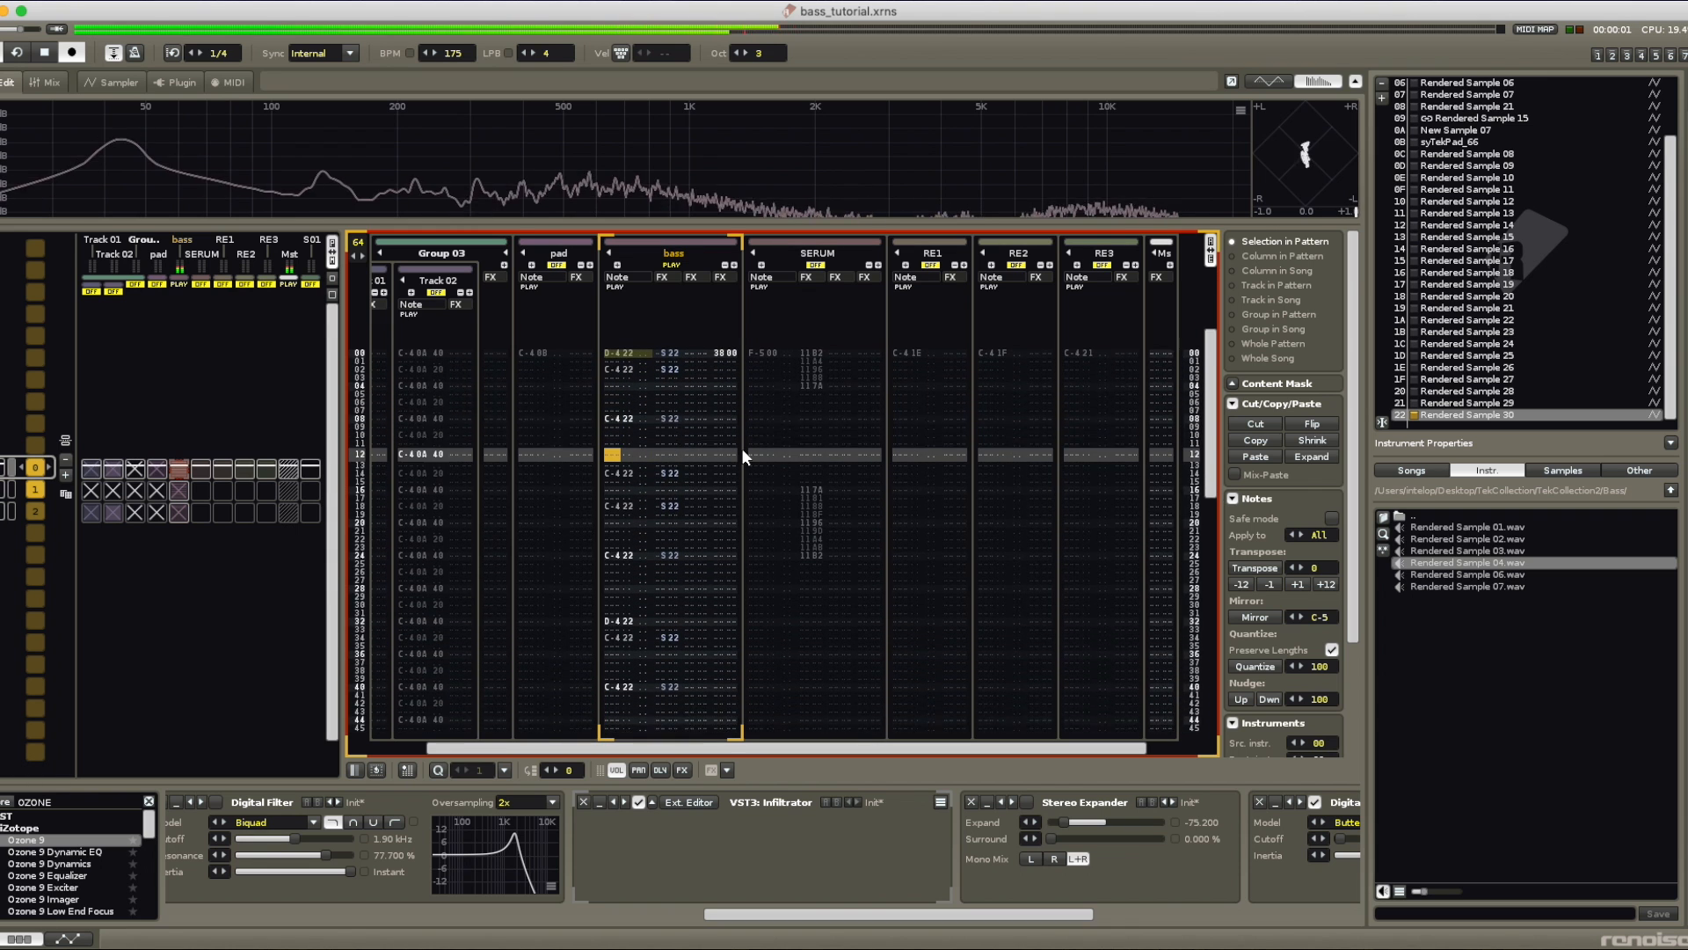
key("space")
key("space")
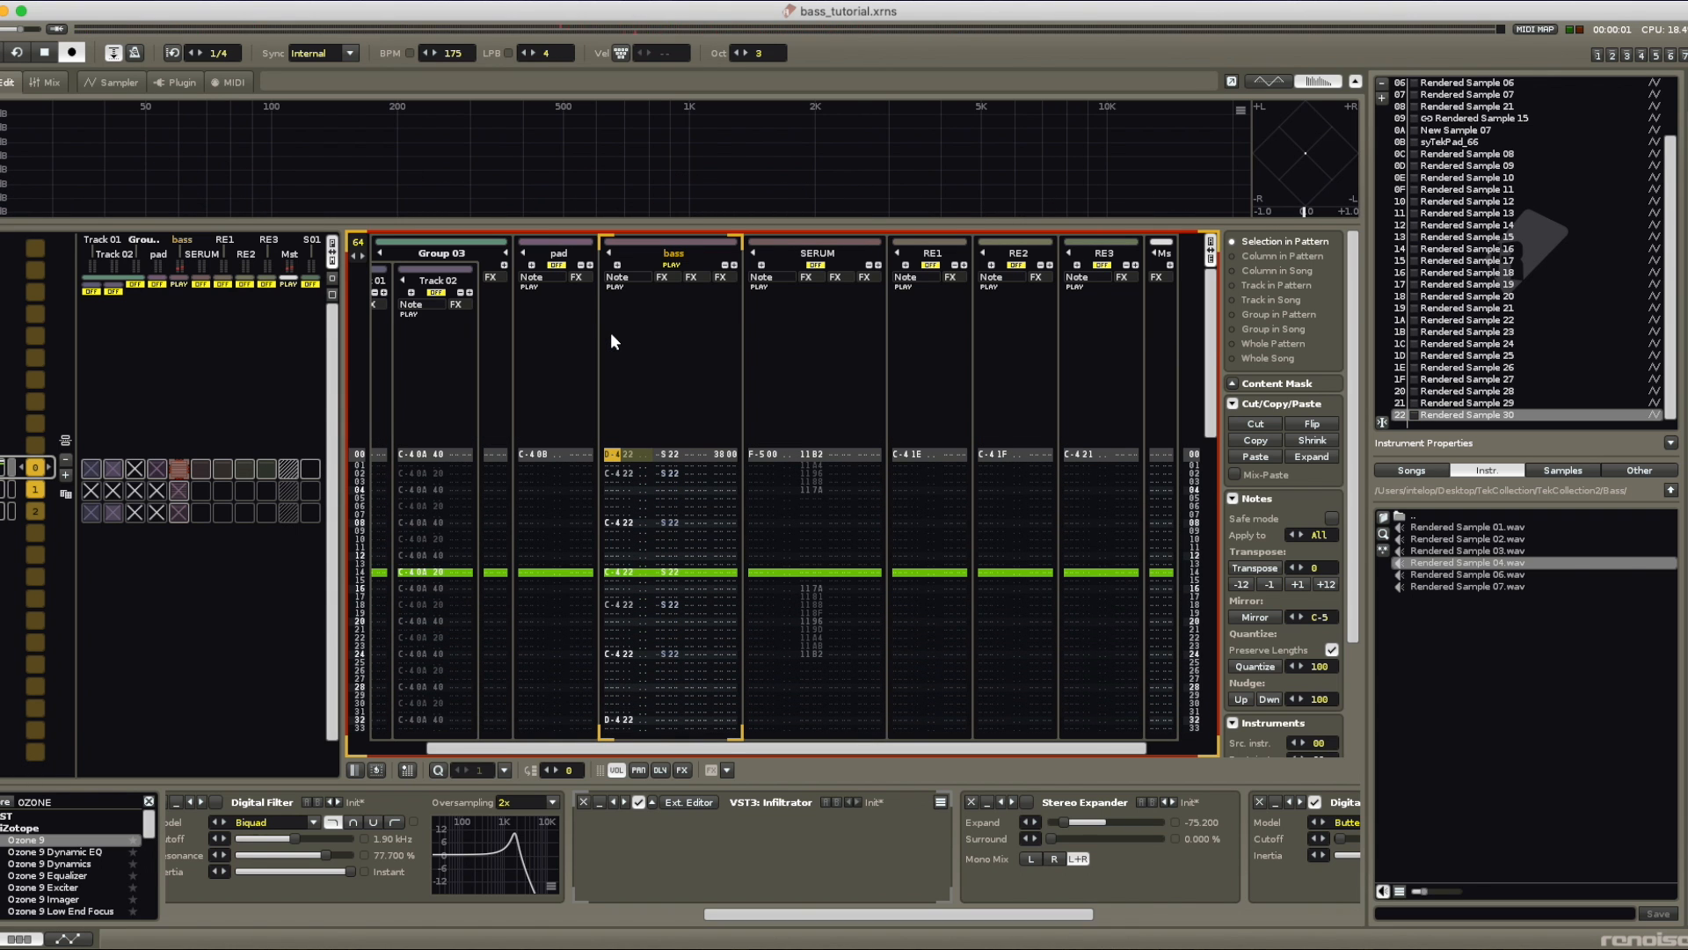
Step: Render the whole bass track of the first pattern to a sample and normalize its entire waveform
key("super+a")
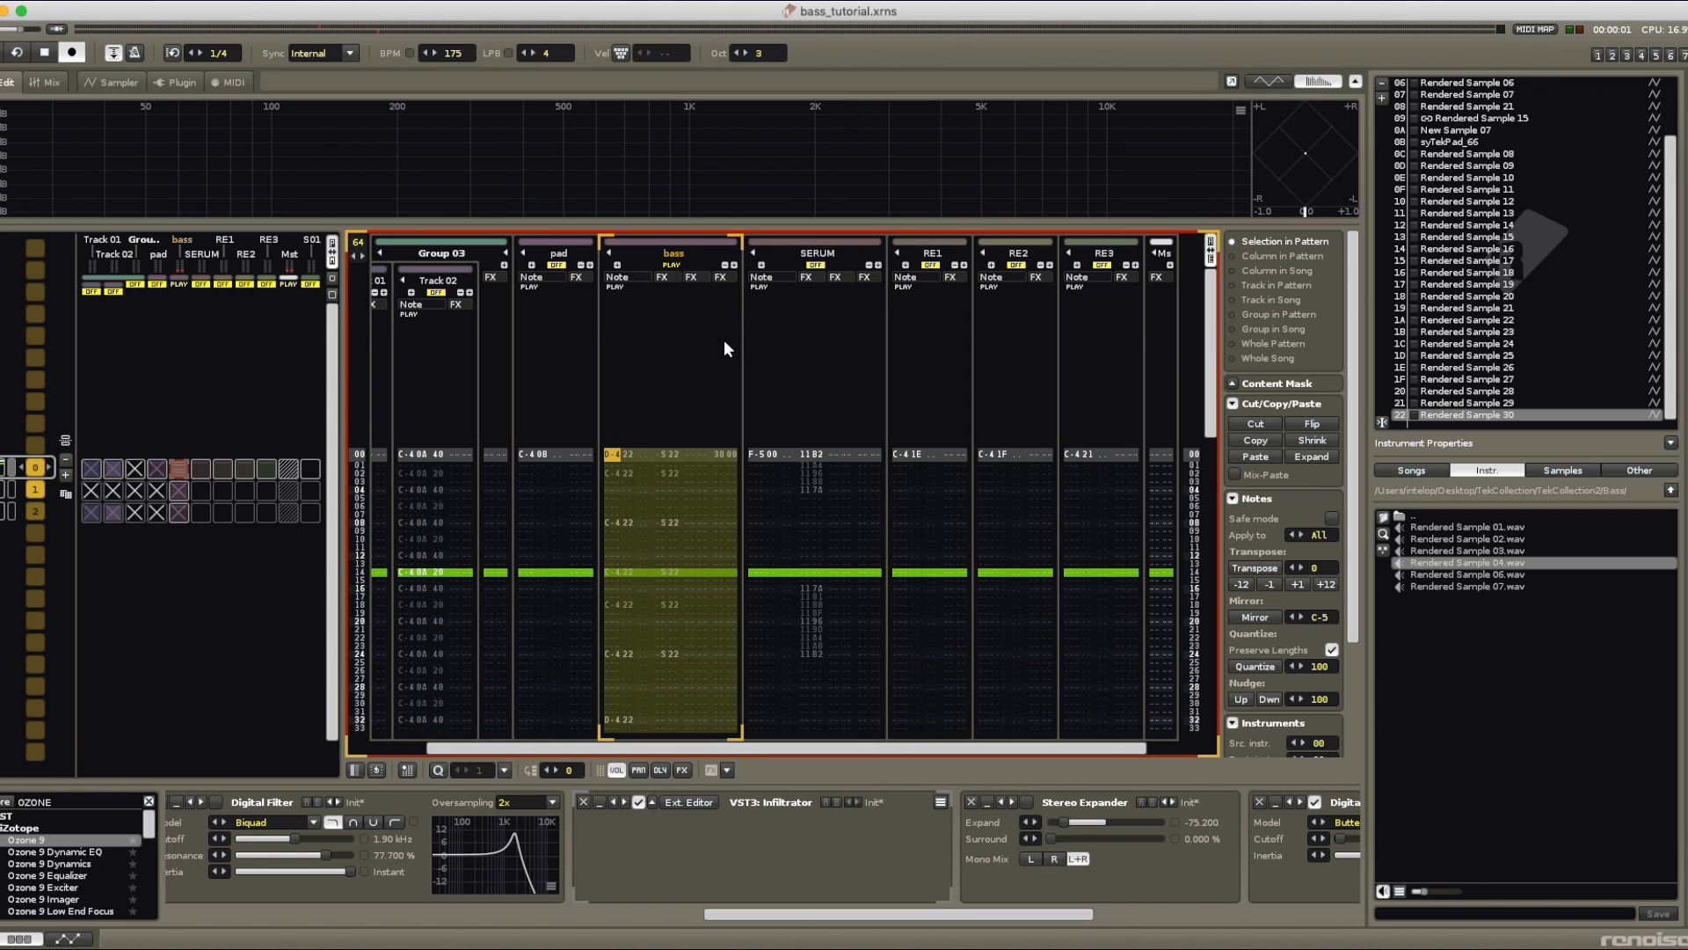
key("alt+super+r")
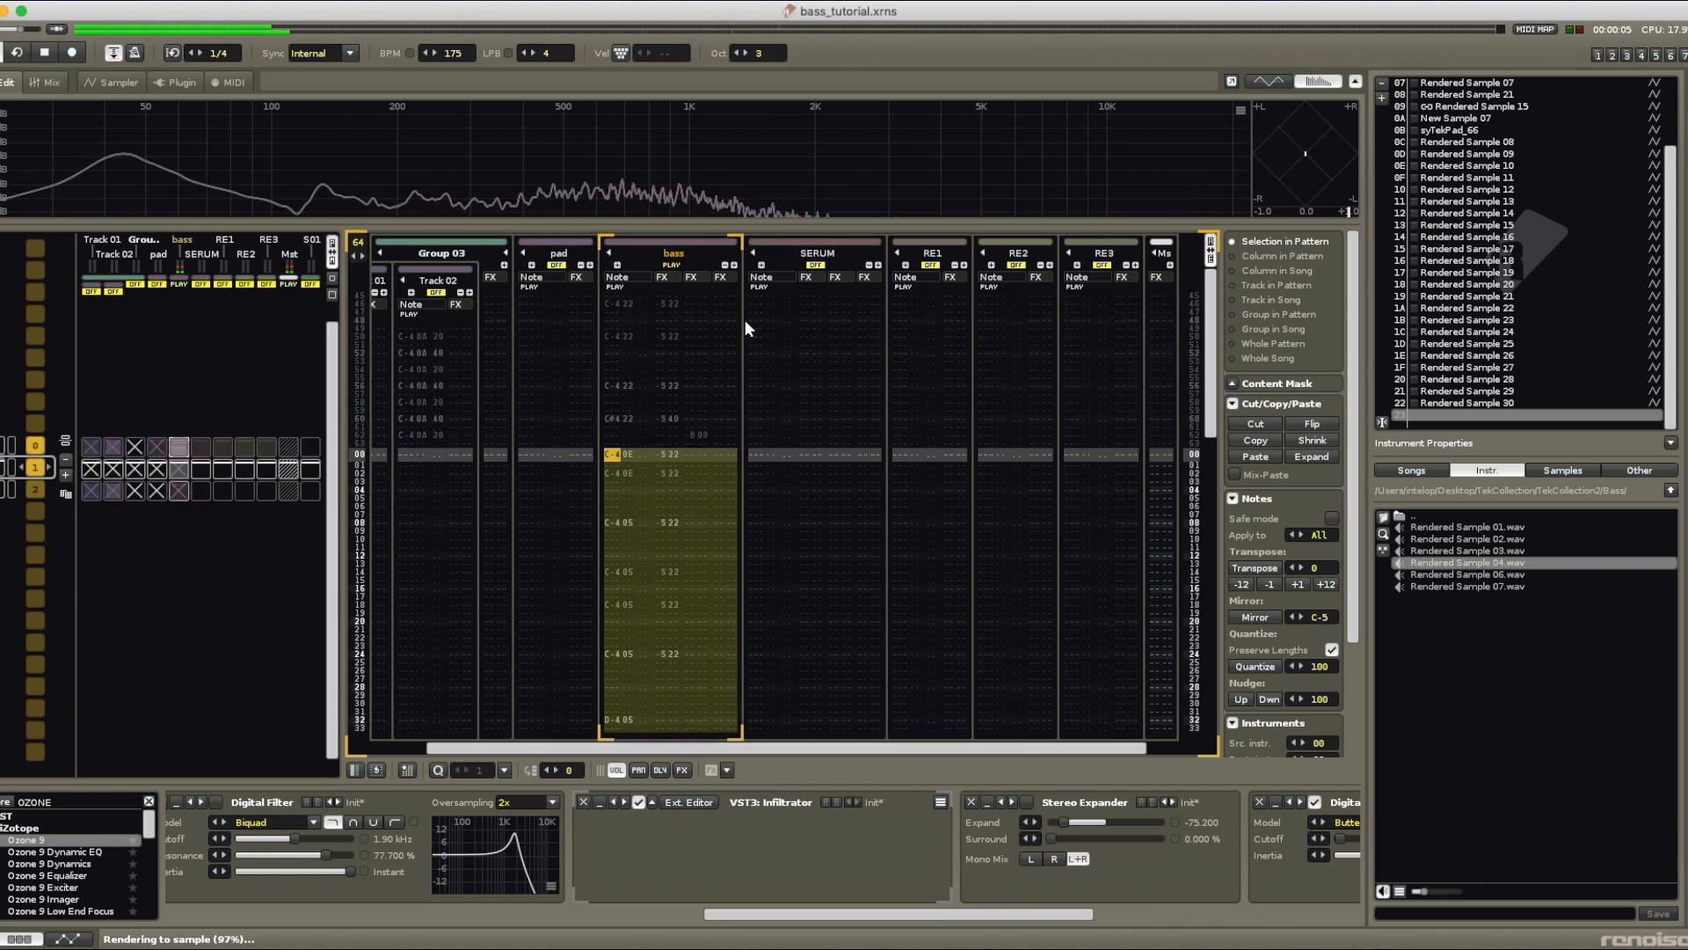
double_click(1486, 416)
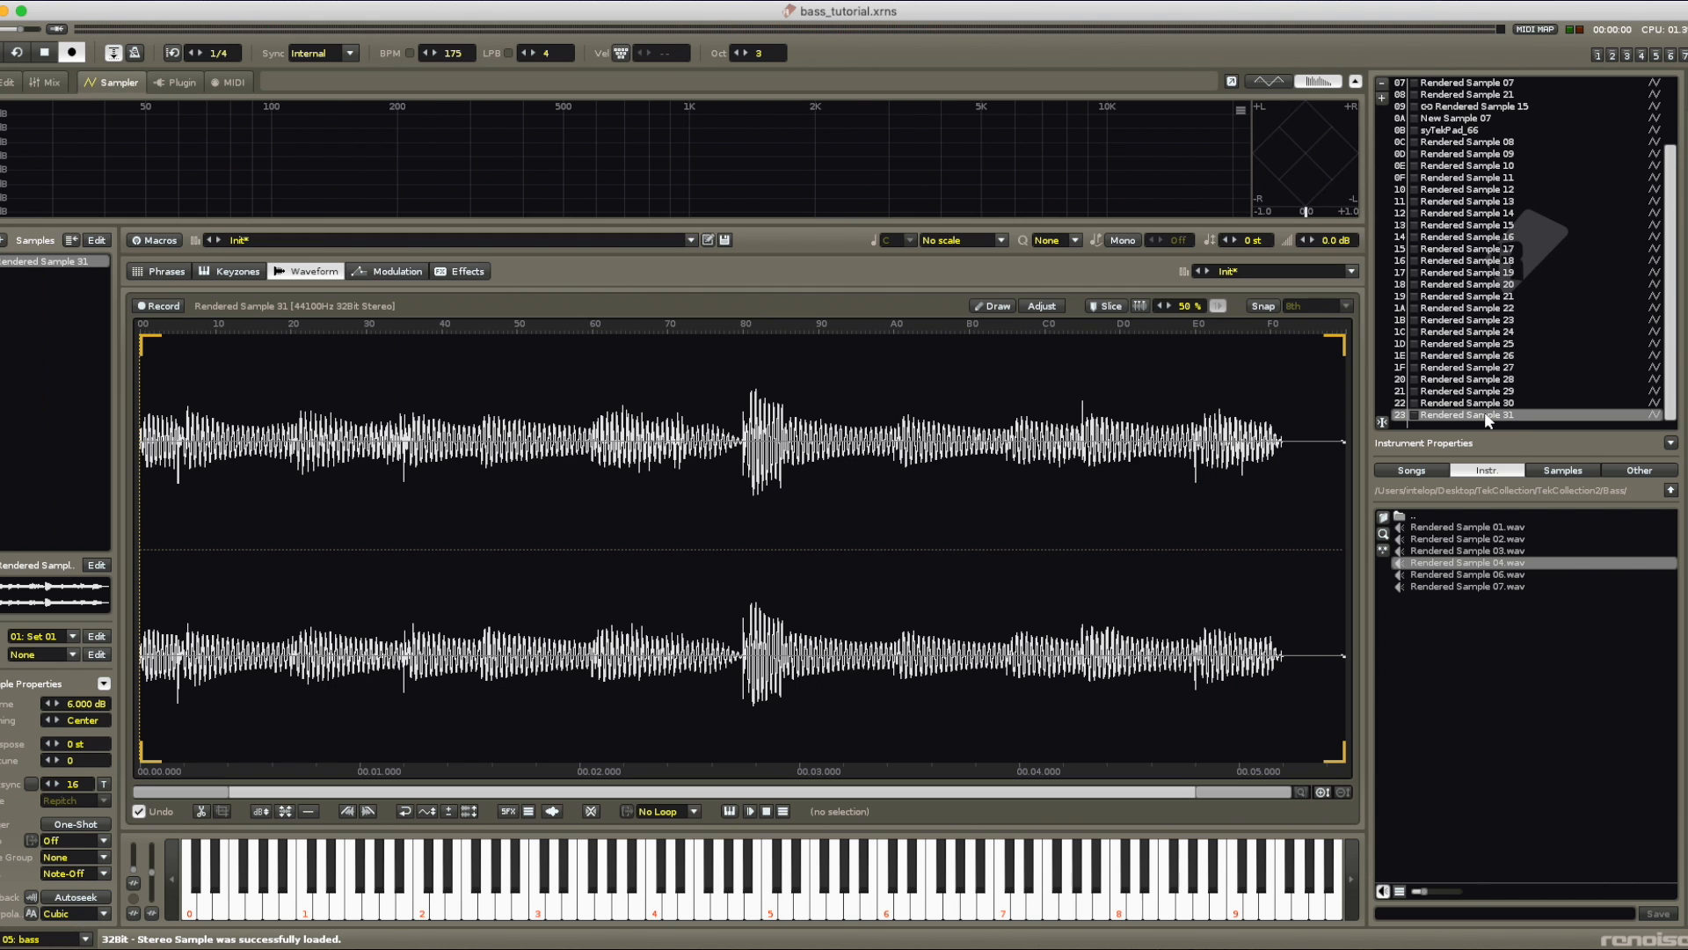
key("super+a")
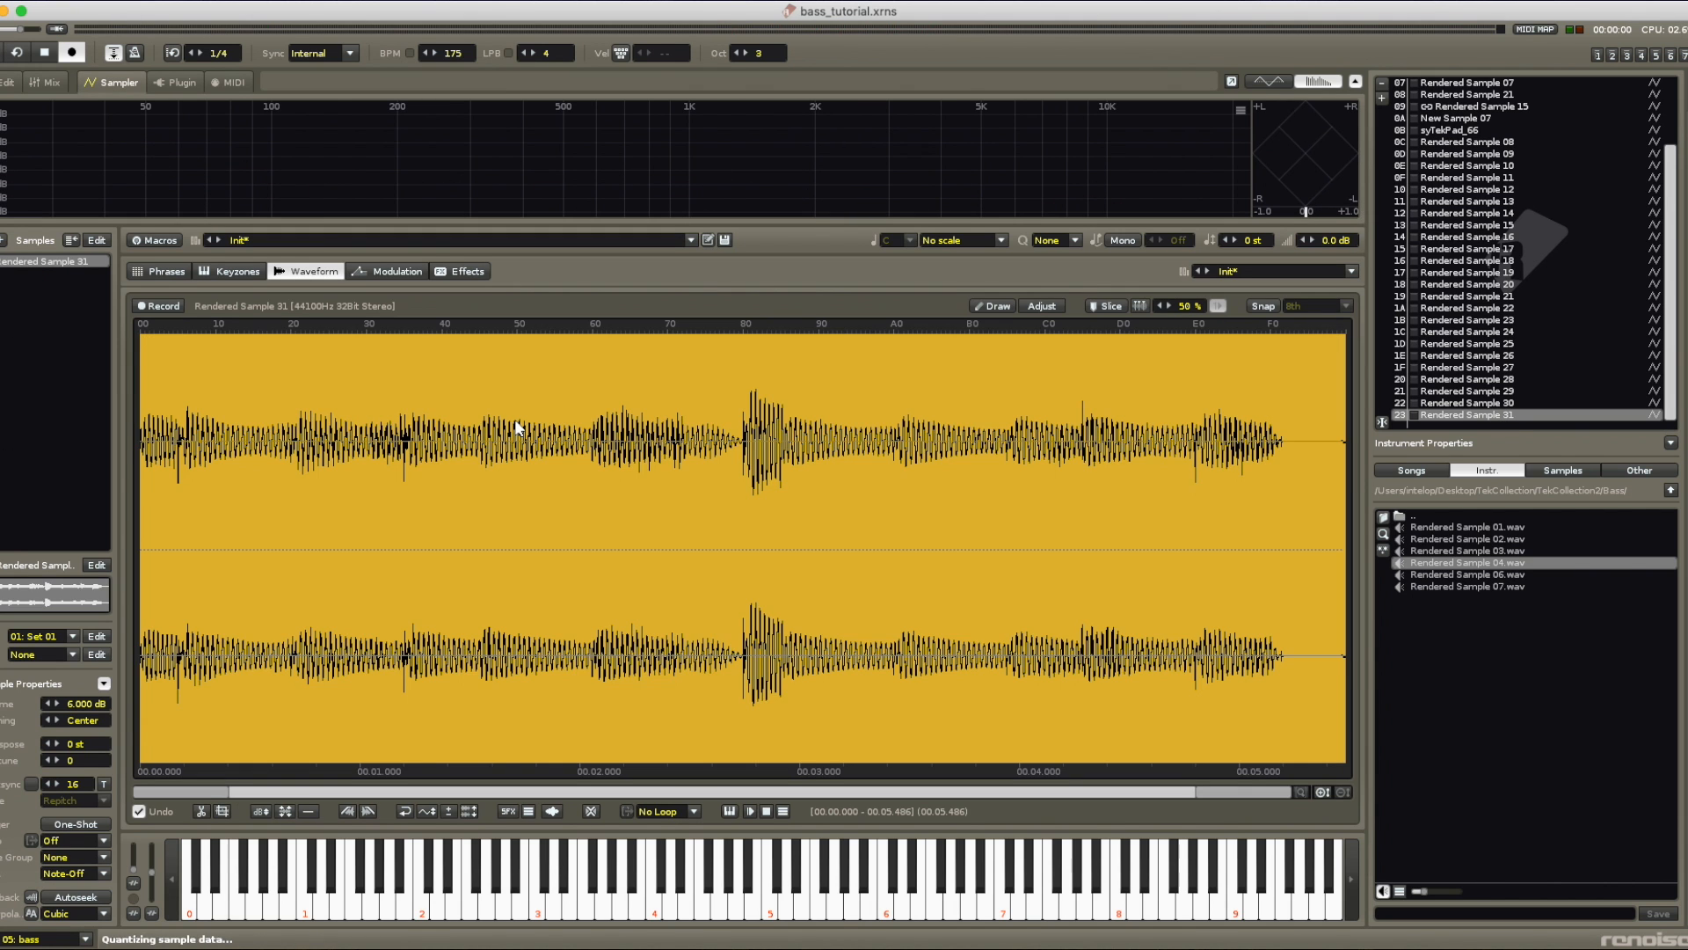
Step: View the bass track's effect chain in the mixer, then reopen the rendered bass sample's waveform
left_click(11, 82)
left_click(46, 83)
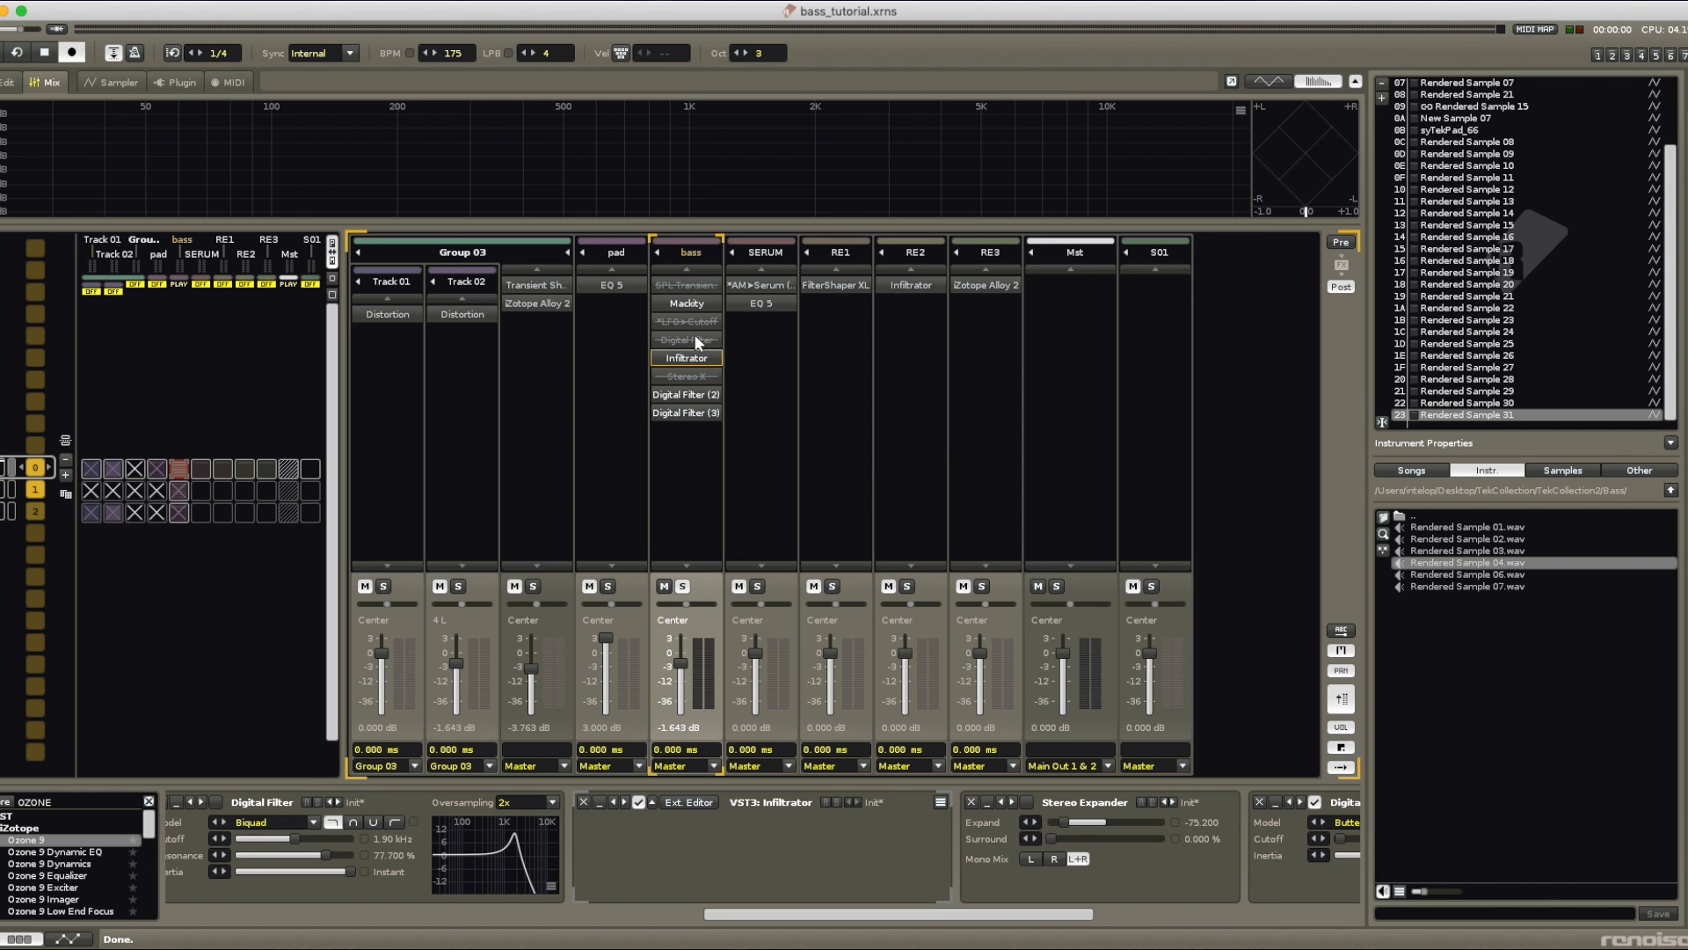
left_click(1047, 345)
double_click(1447, 419)
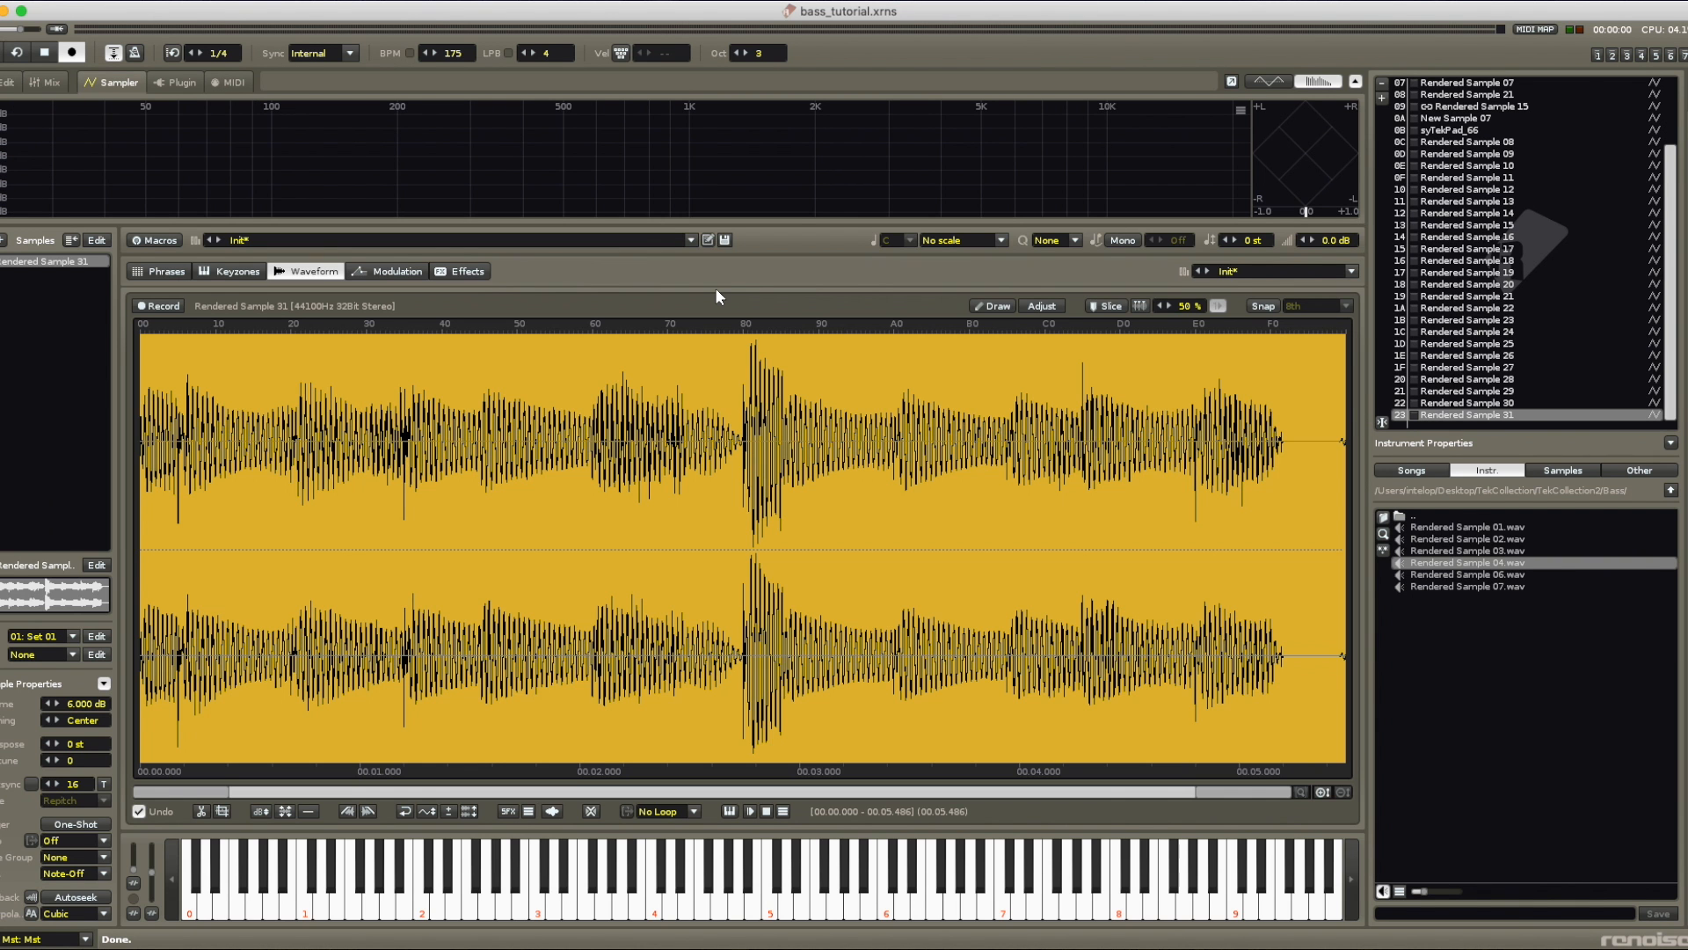
Step: Clear the waveform selection and audition the rendered bass sample from several positions in its first third
left_click(191, 490)
left_click(140, 490)
key("Return")
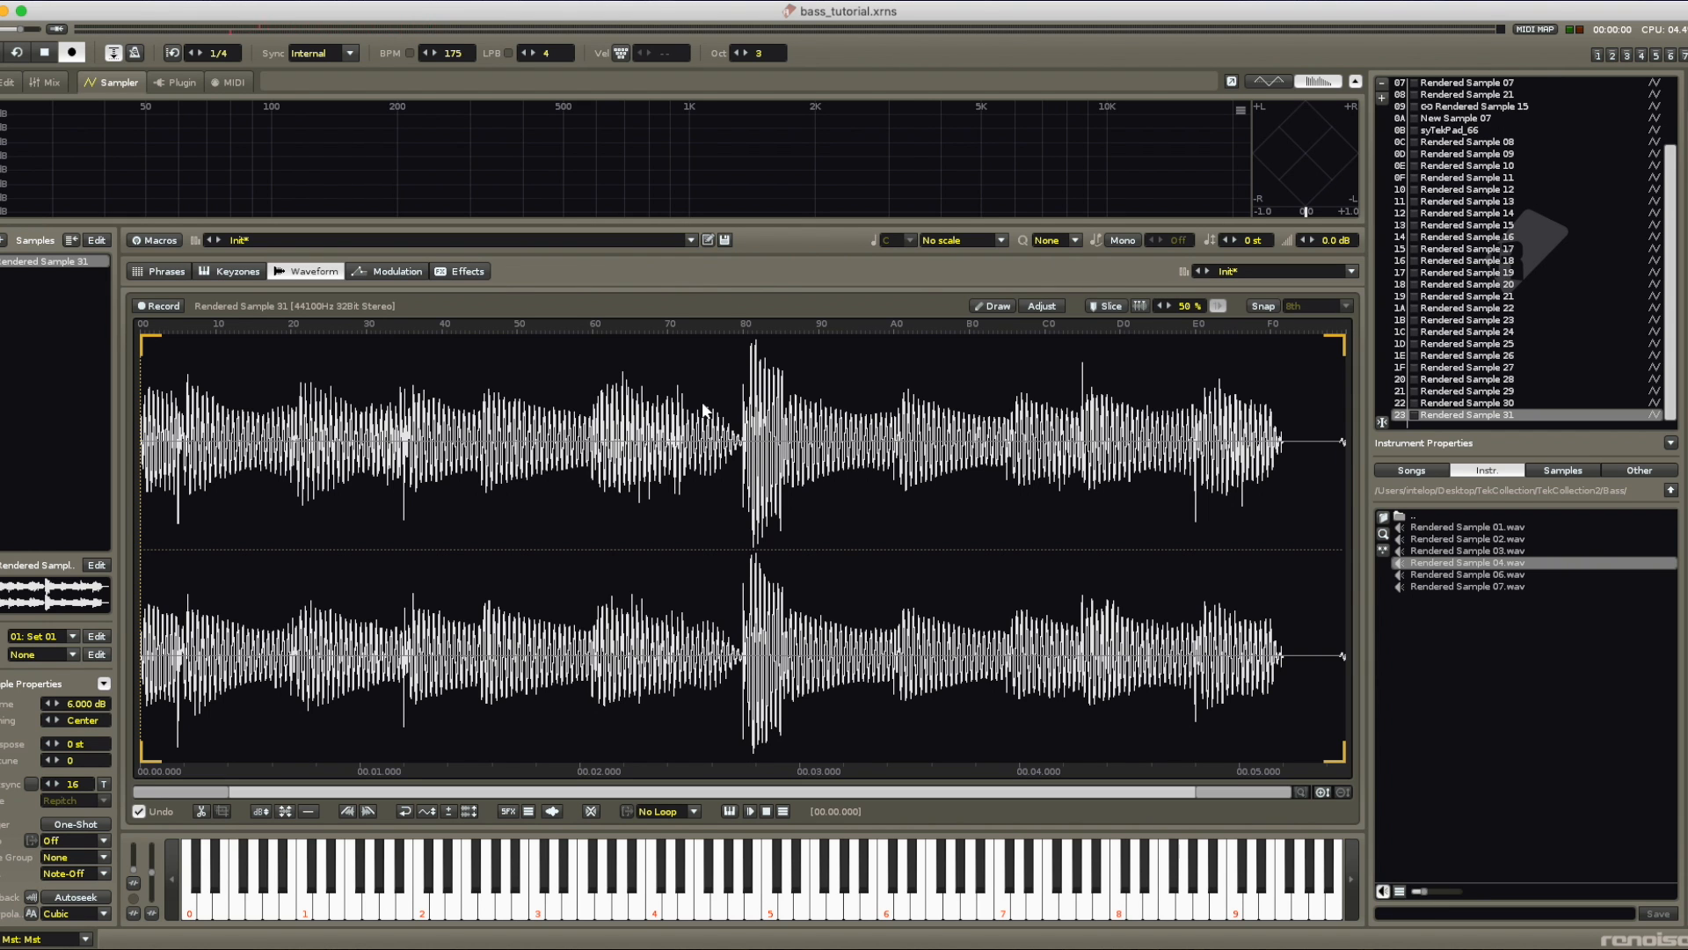
left_click(164, 481)
key("Return")
key("Return")
key("Return")
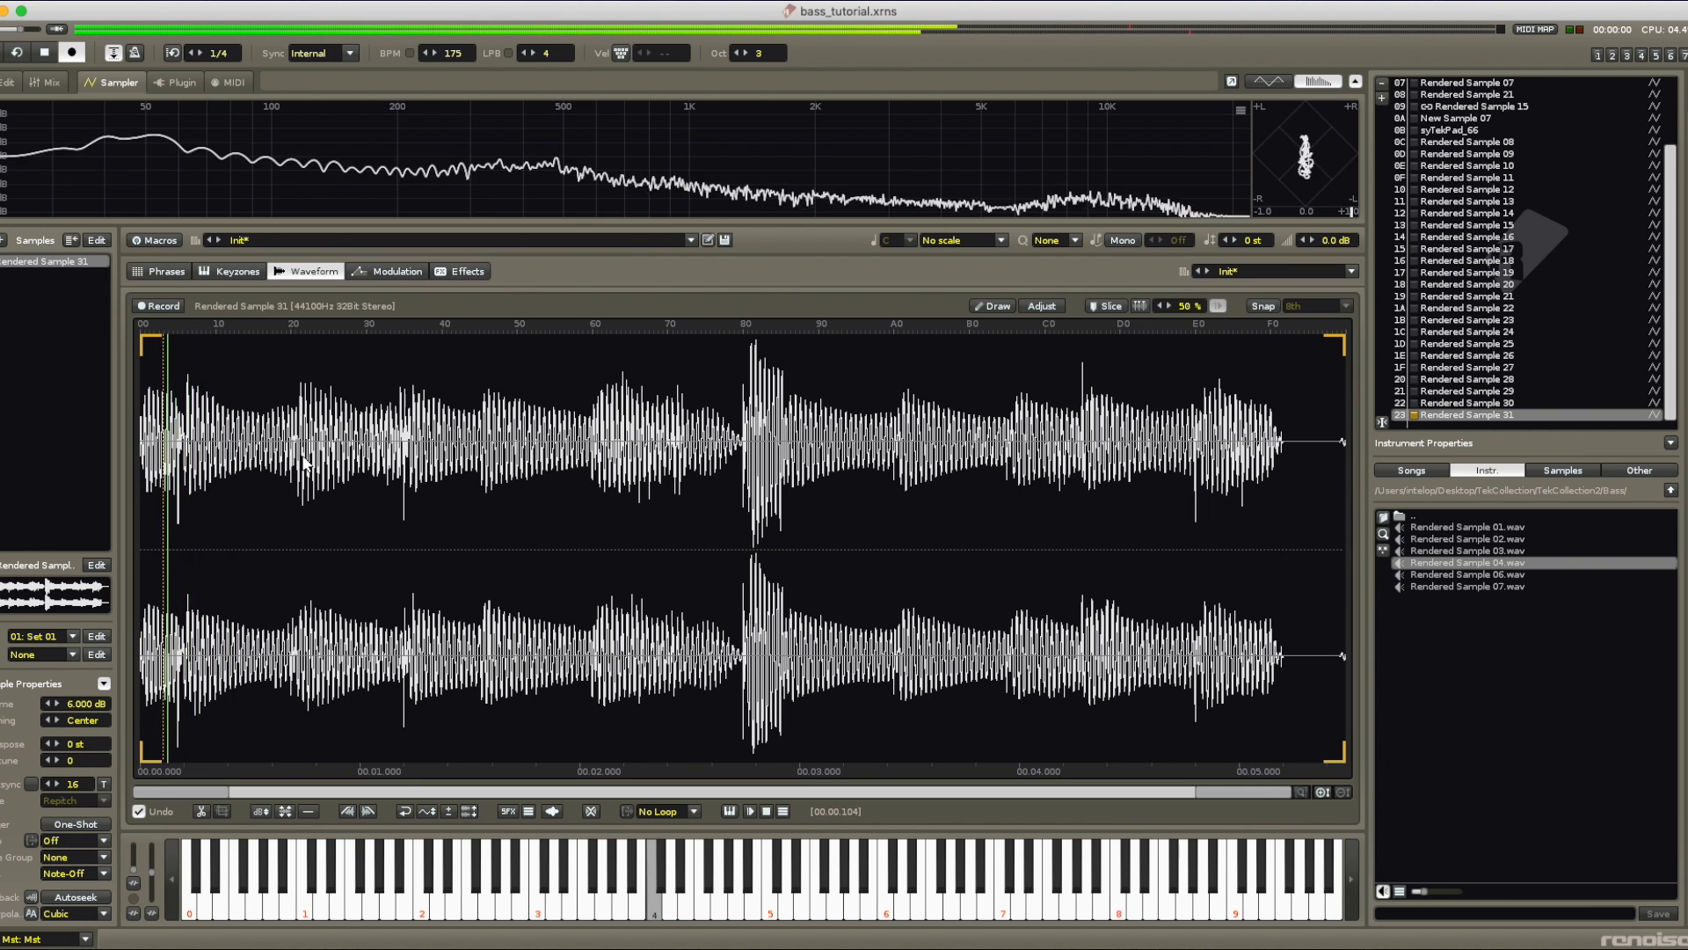
left_click(278, 456)
left_click(355, 457)
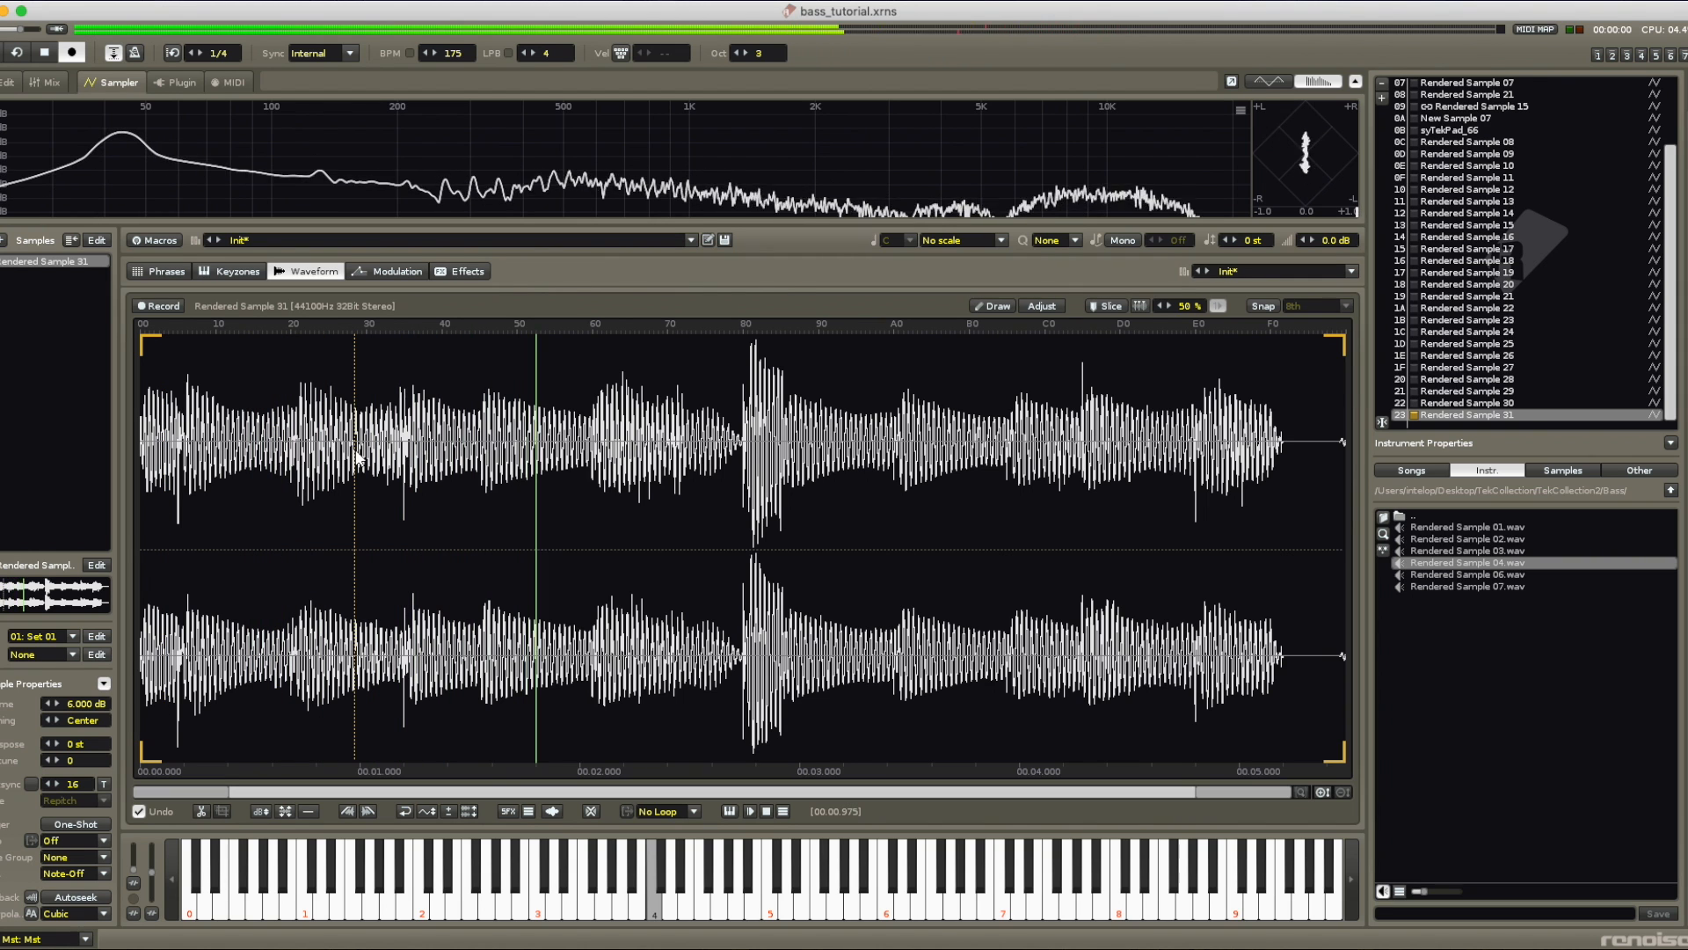
Step: Audition the rendered bass sample and place the waveform cursor at the onset of the loud hit near the middle
key("Return")
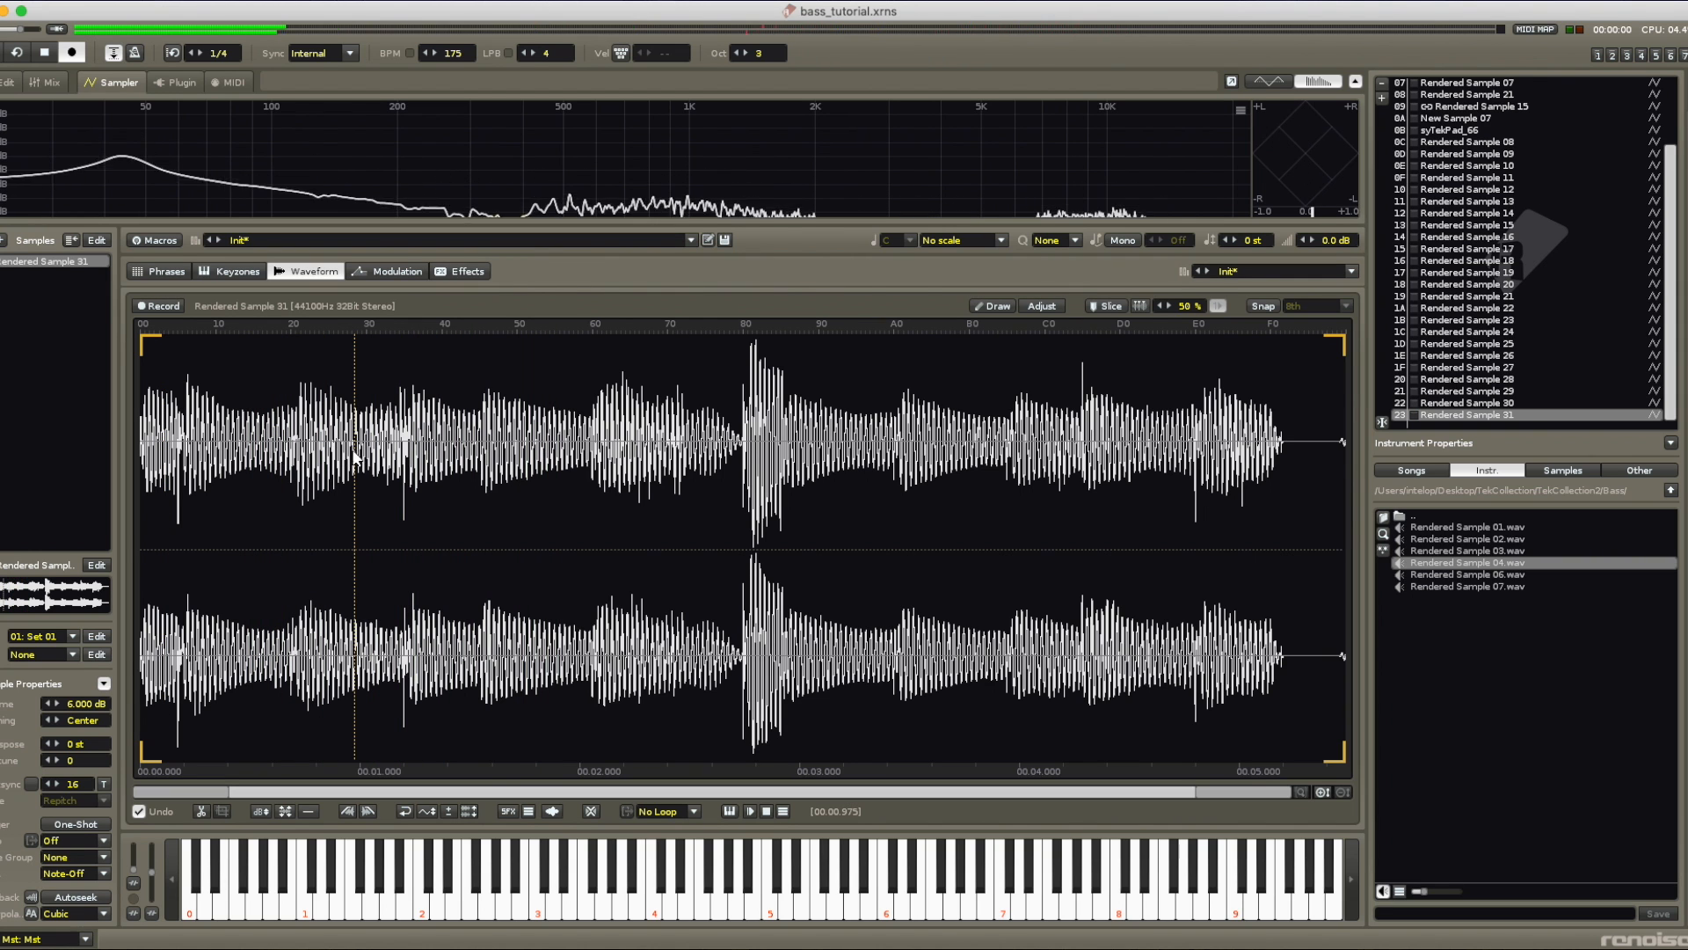
left_click(269, 455)
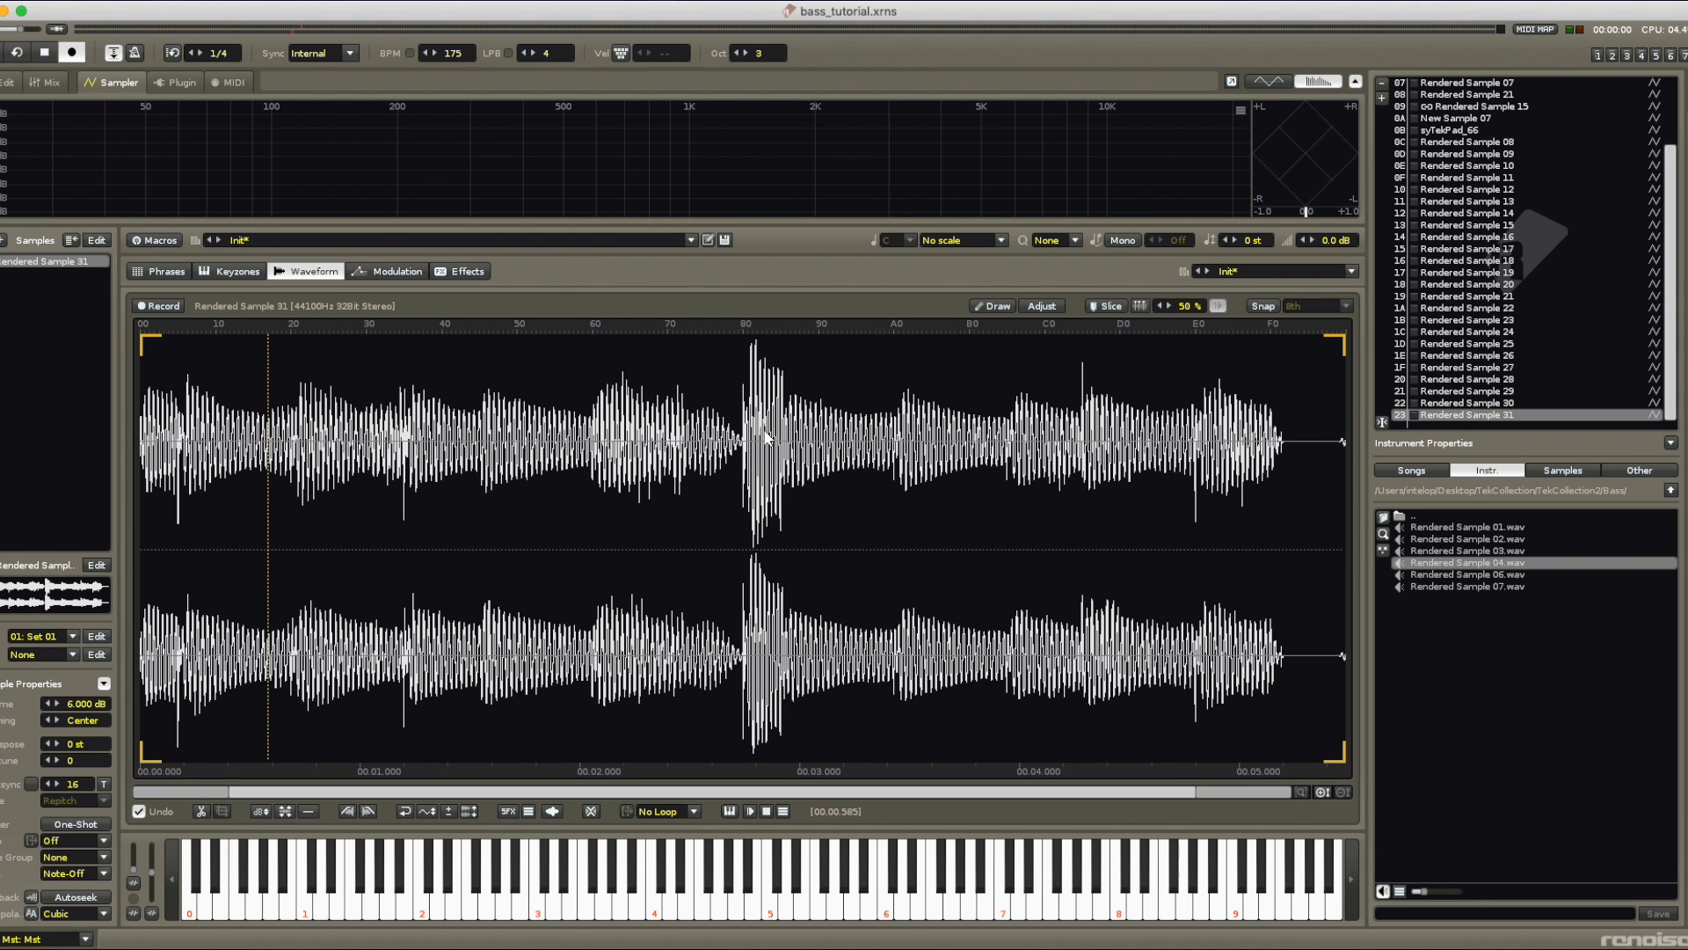
left_click(744, 453)
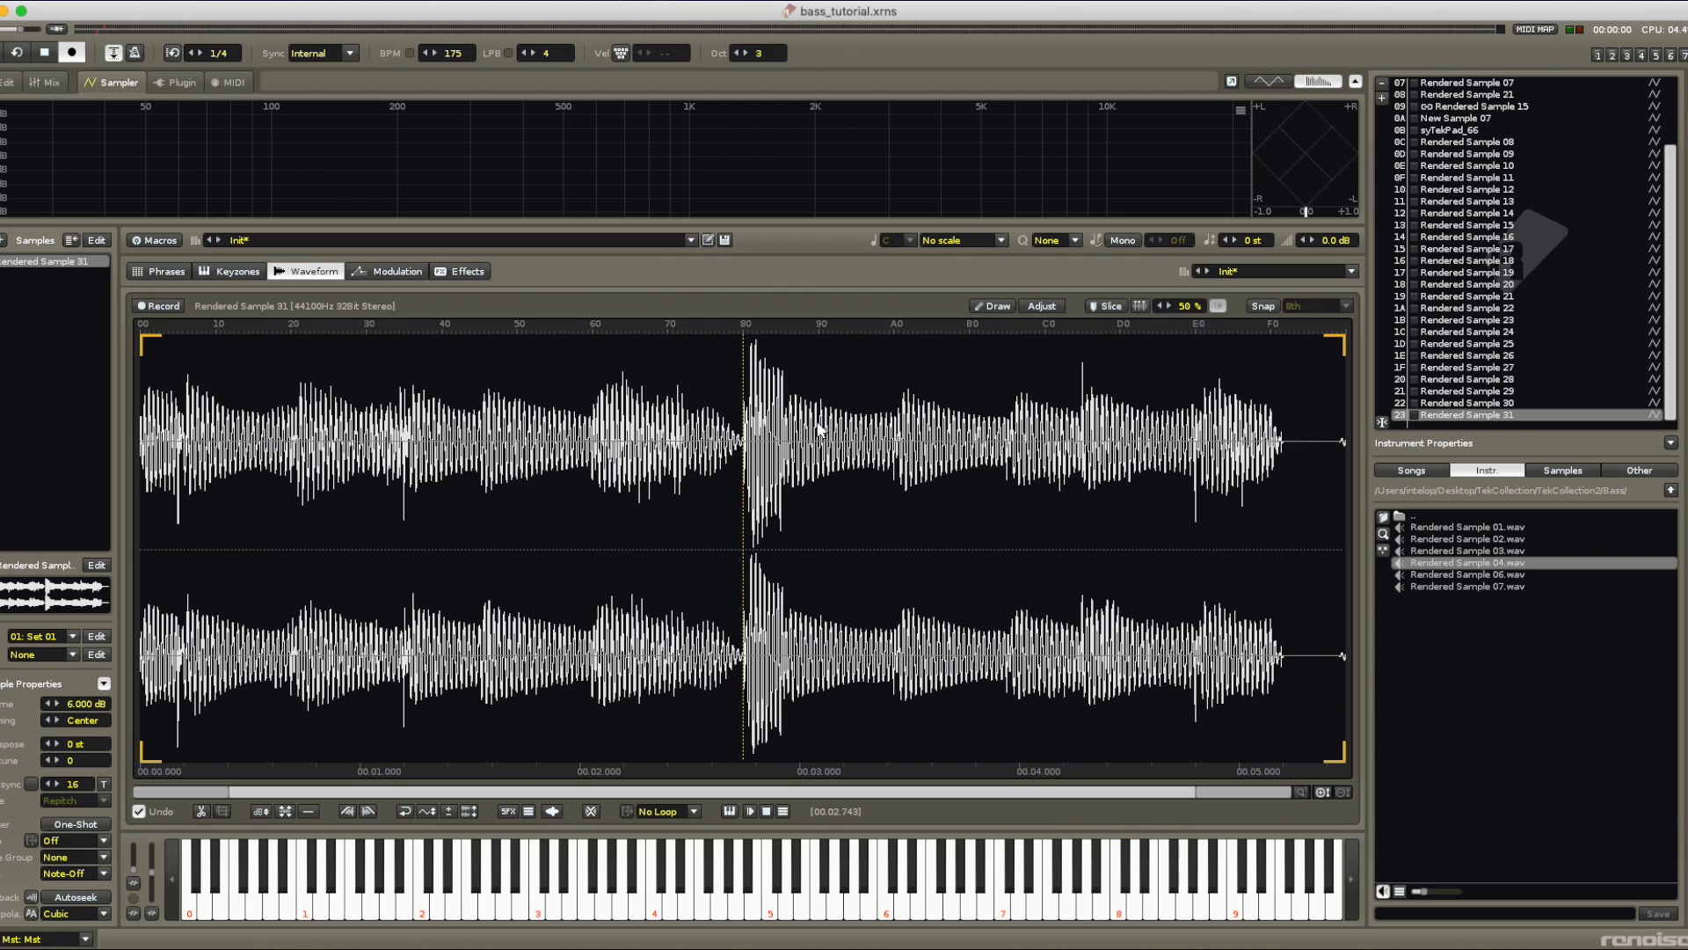
Step: Try trimming the rendered bass sample to the section from 2.050 to 2.743 seconds, audition the excerpt with notes, and undo the trim
left_click_drag(590, 446, 745, 457)
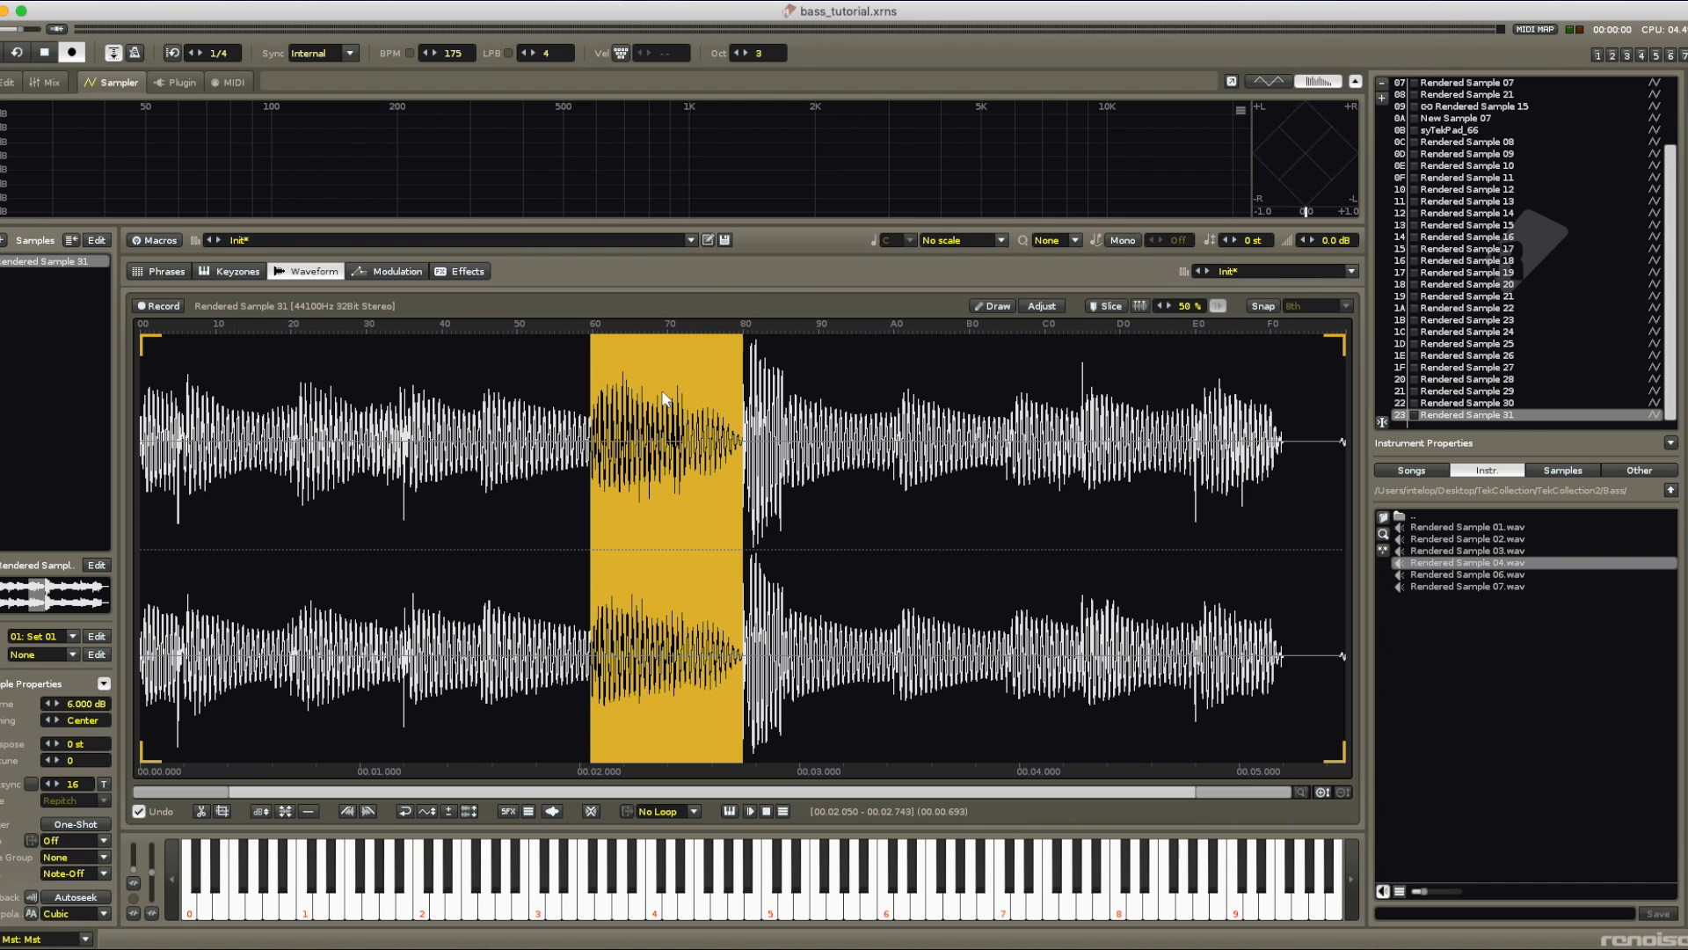
key("super+t")
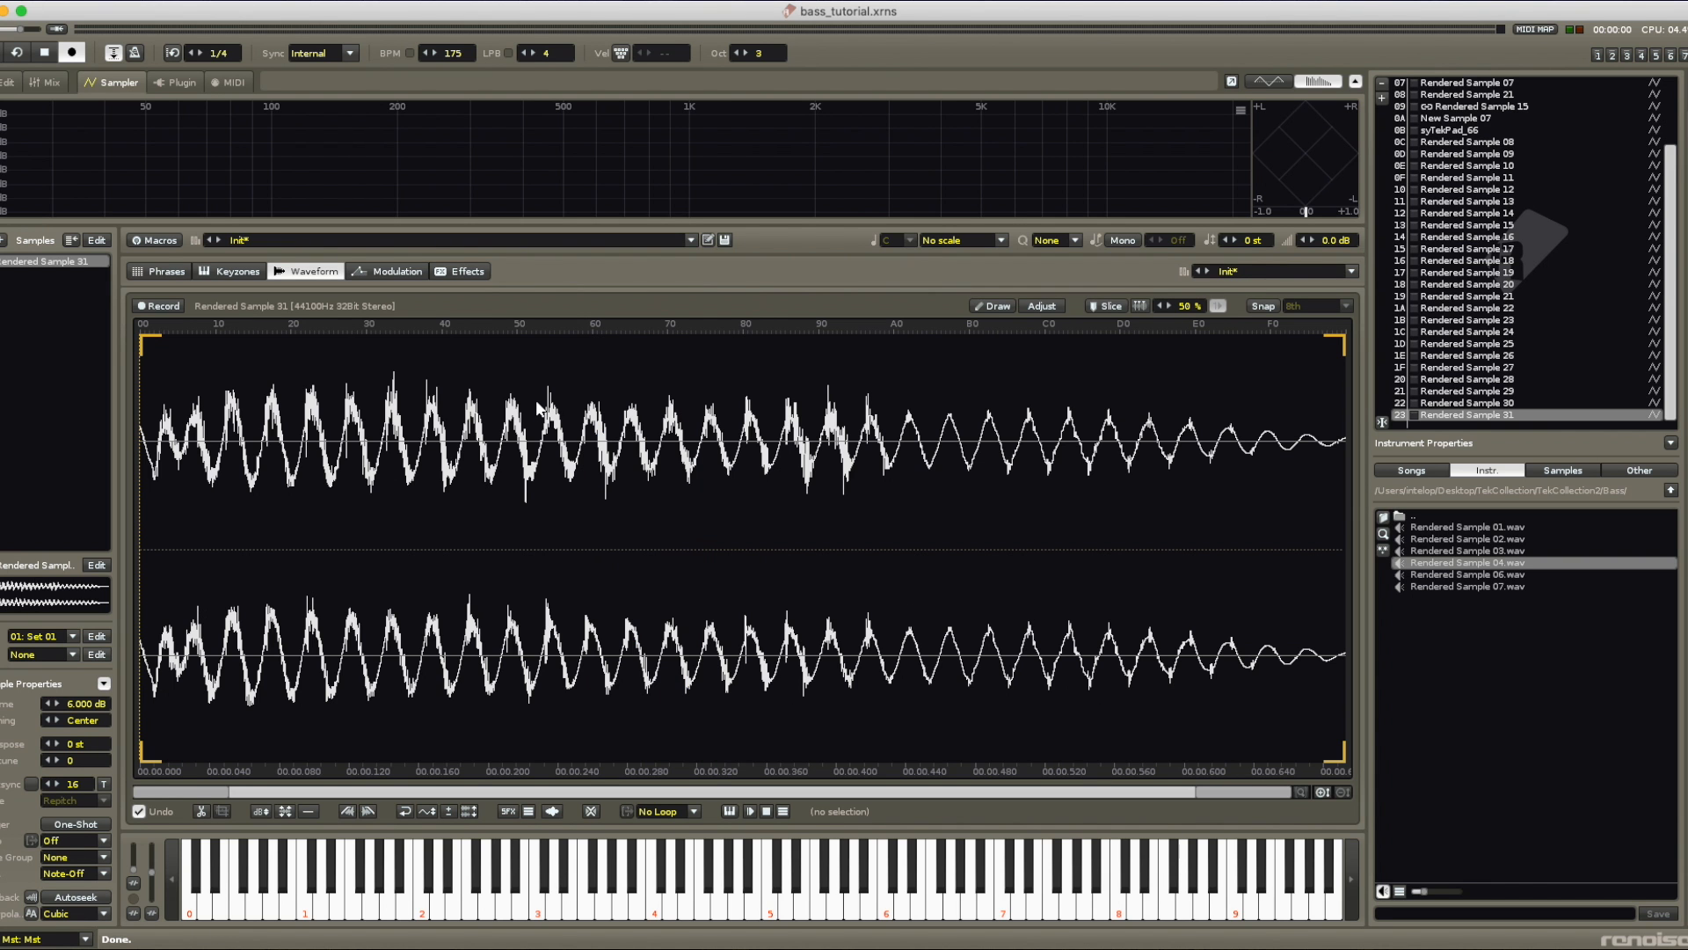
key("q")
key("q")
key("q")
key("q")
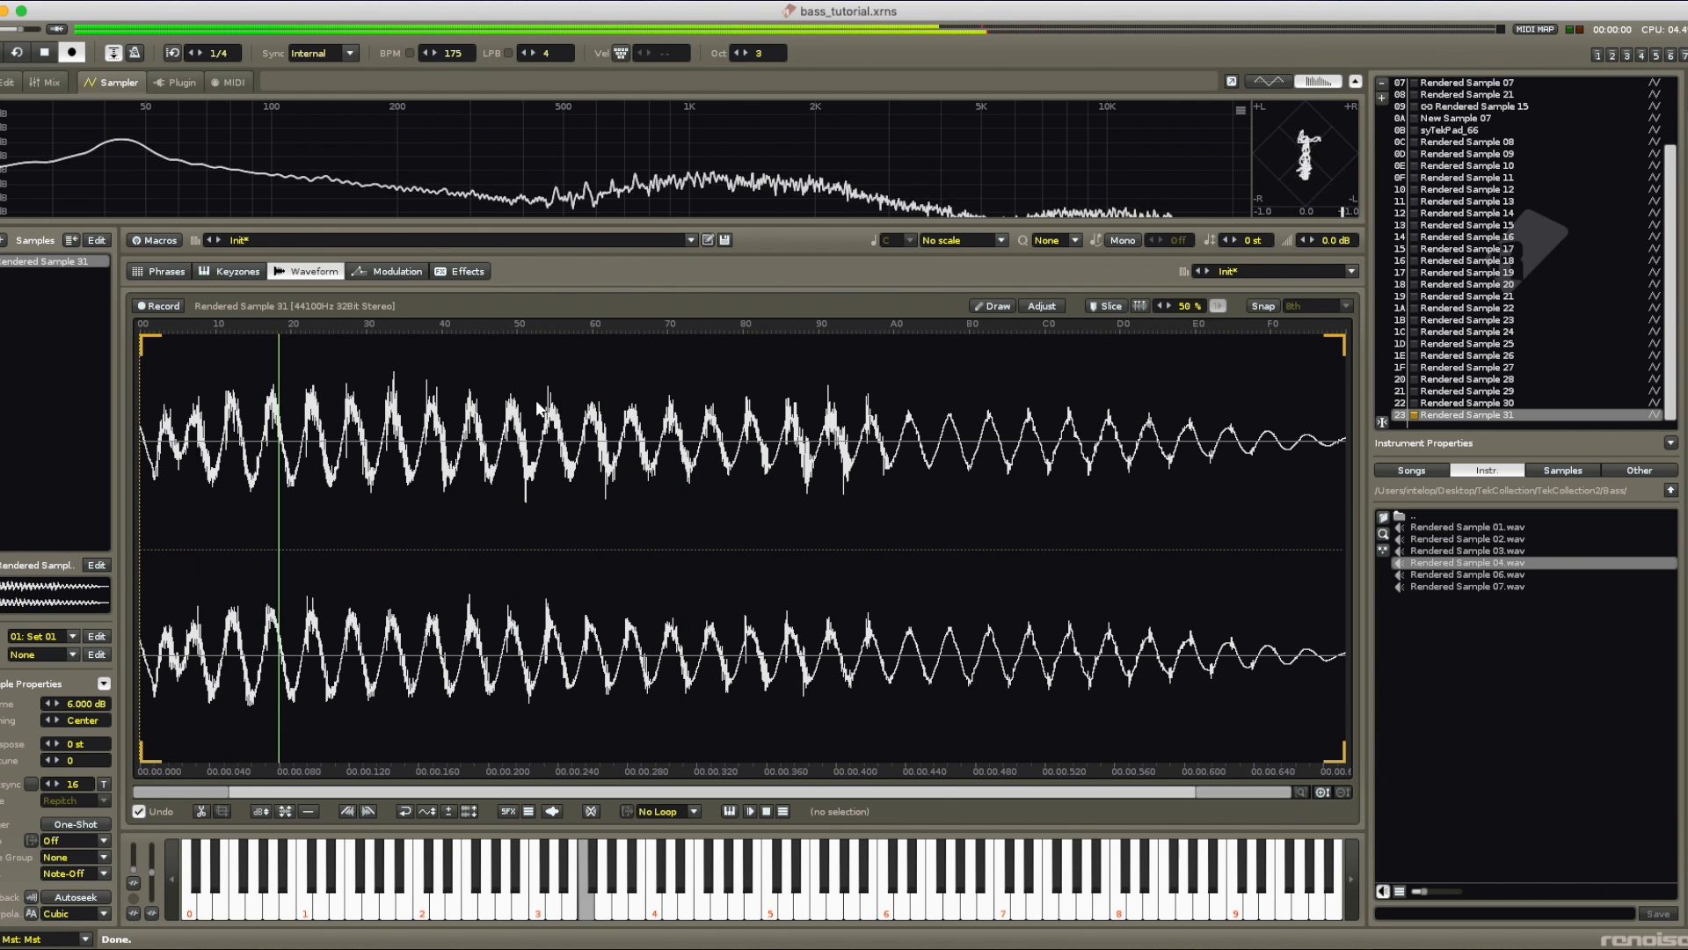
key("q")
key("q")
key("q")
key("v")
key("super+z")
Step: Audition the full bass sample from about 1.5 seconds, about 2 seconds and shortly before the loud middle hit
left_click(461, 462)
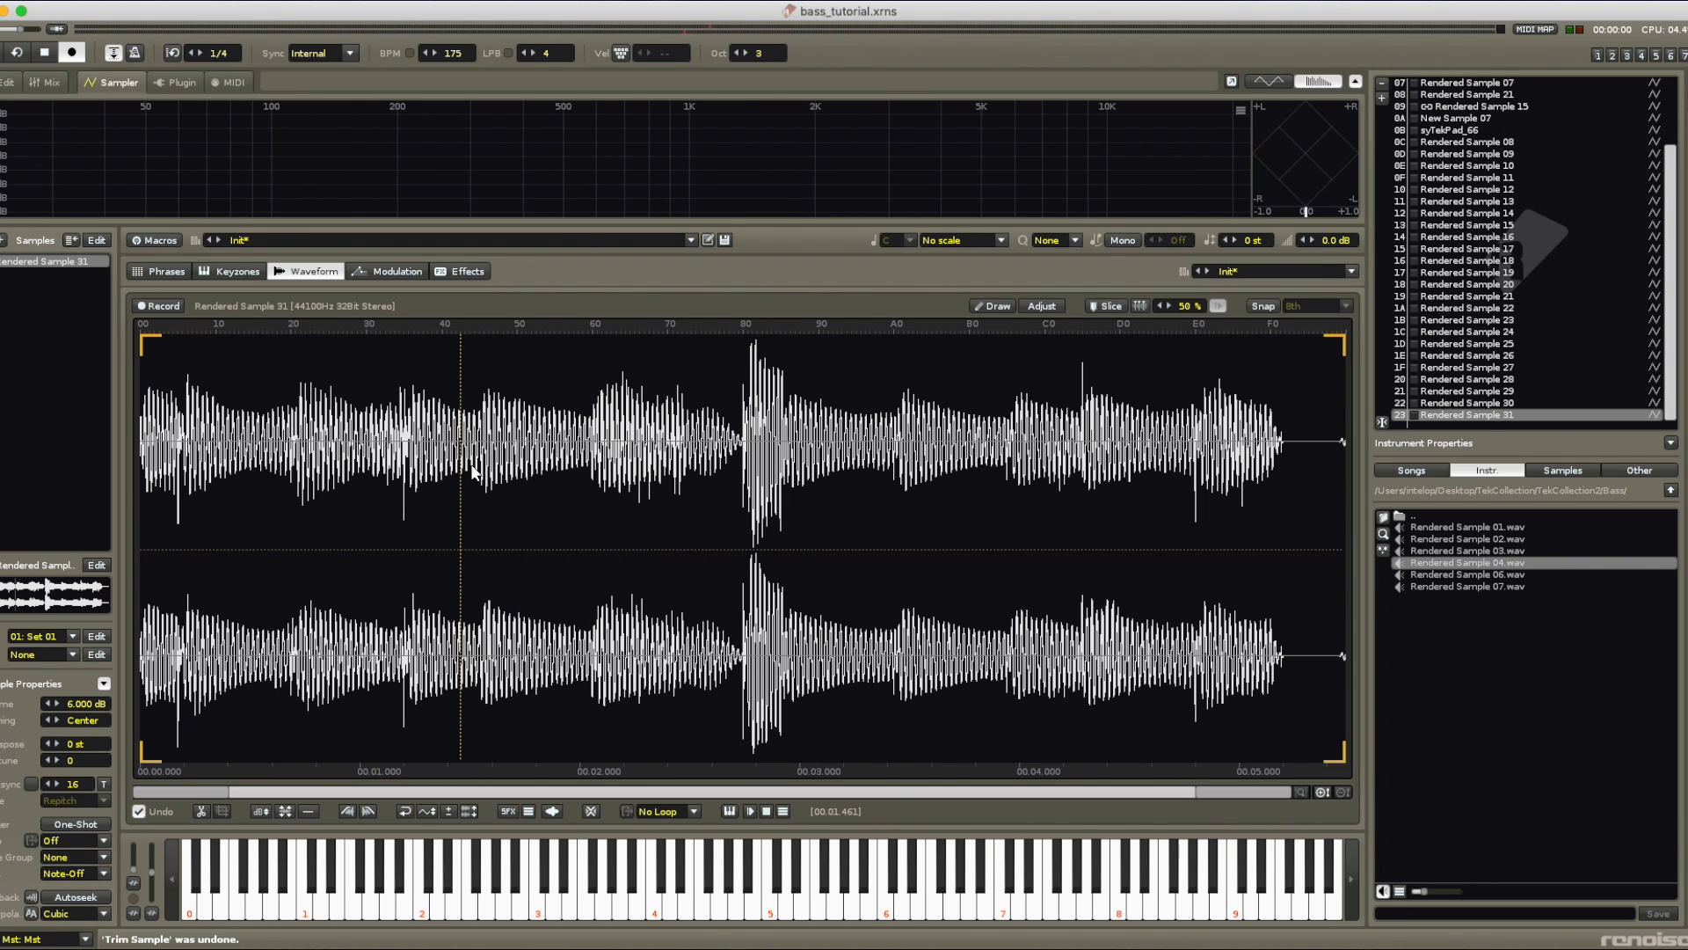
left_click(471, 471)
key("Return")
key("Return")
left_click(586, 465)
key("Return")
key("Return")
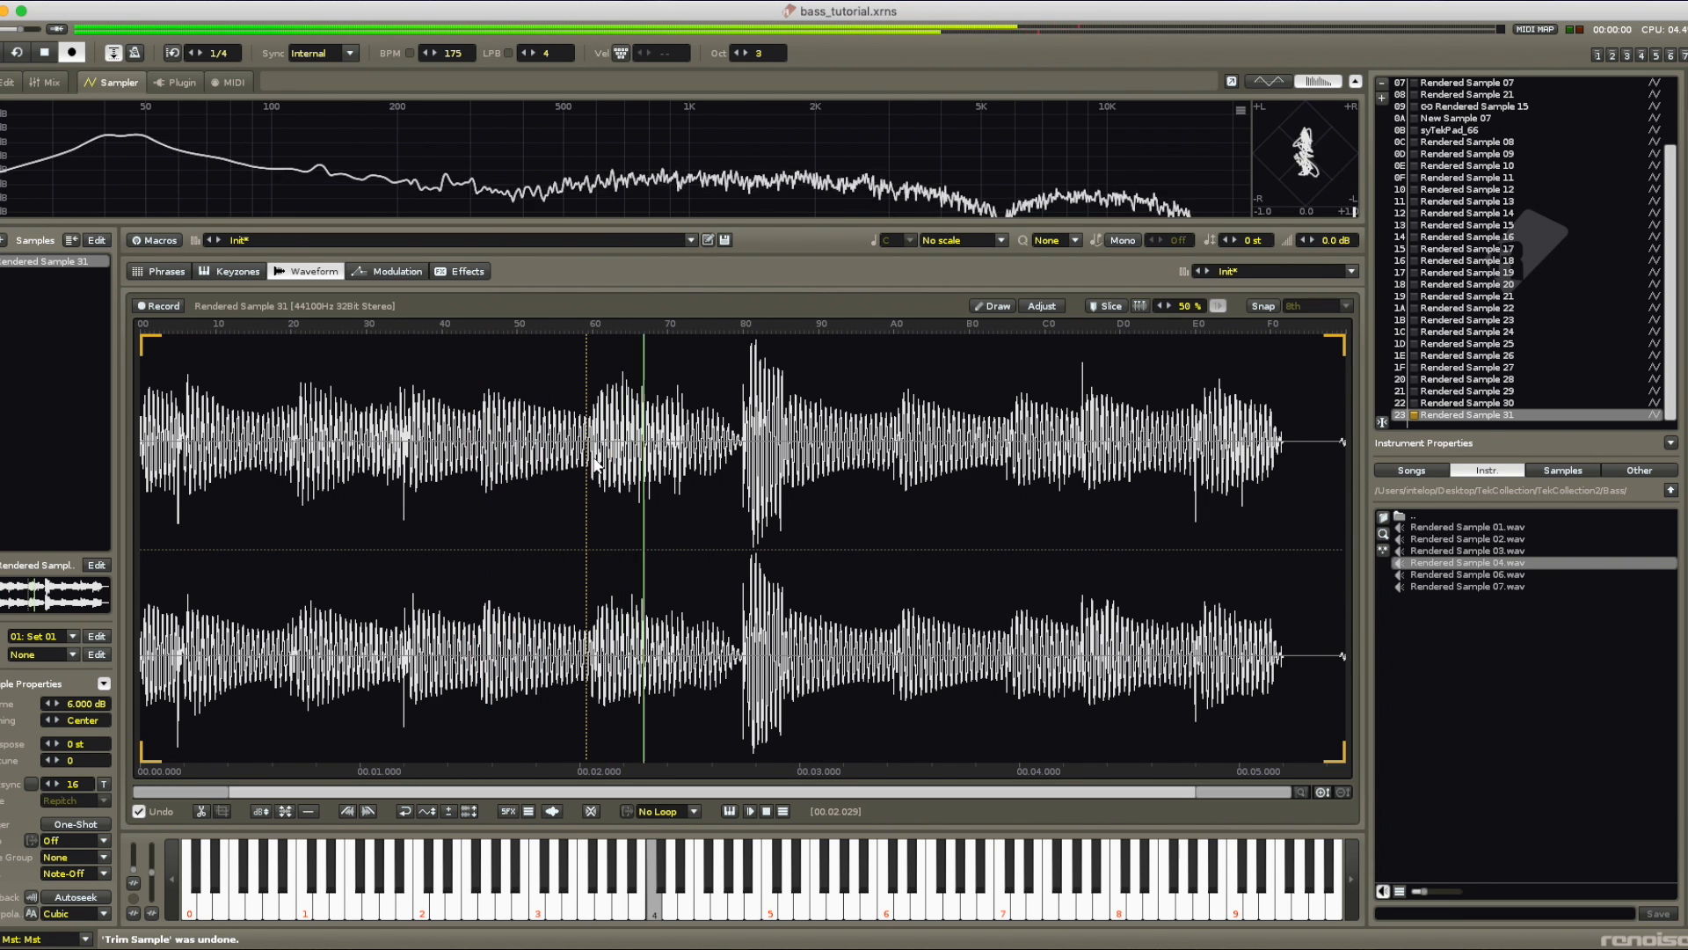
left_click(722, 455)
key("Return")
Step: Audition the second half of the bass sample from about 3.7 and 4.17 seconds and place the cursor at about 4.55 seconds
left_click(957, 455)
key("Return")
key("Return")
left_click(1056, 453)
key("Return")
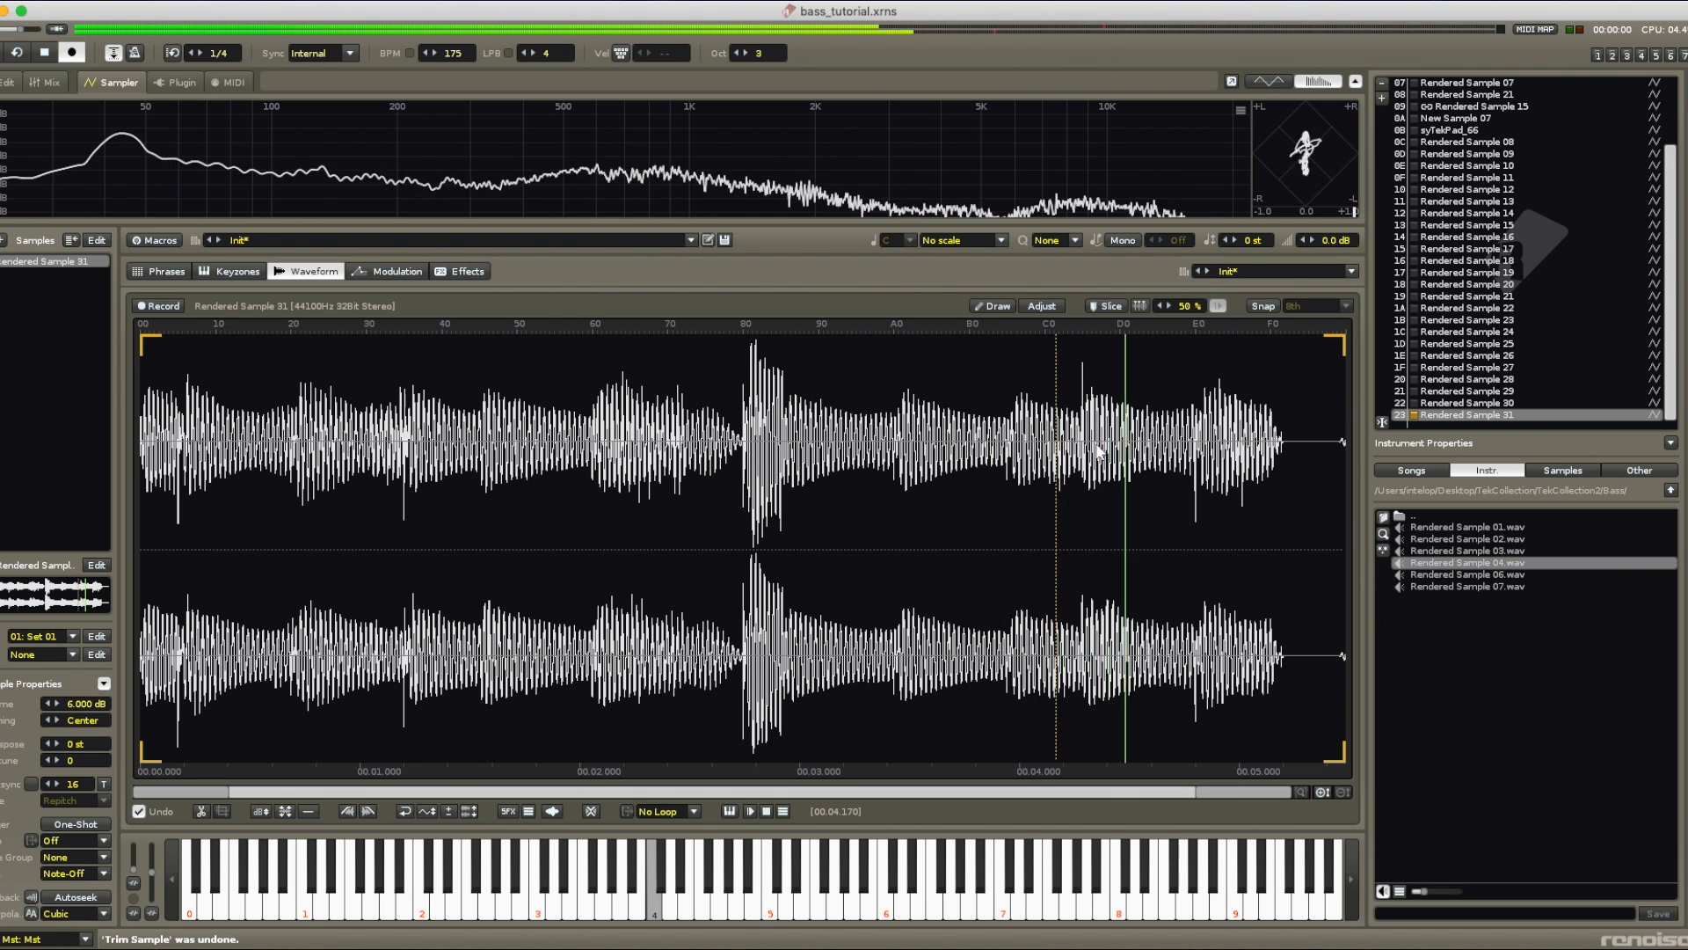
left_click(1141, 450)
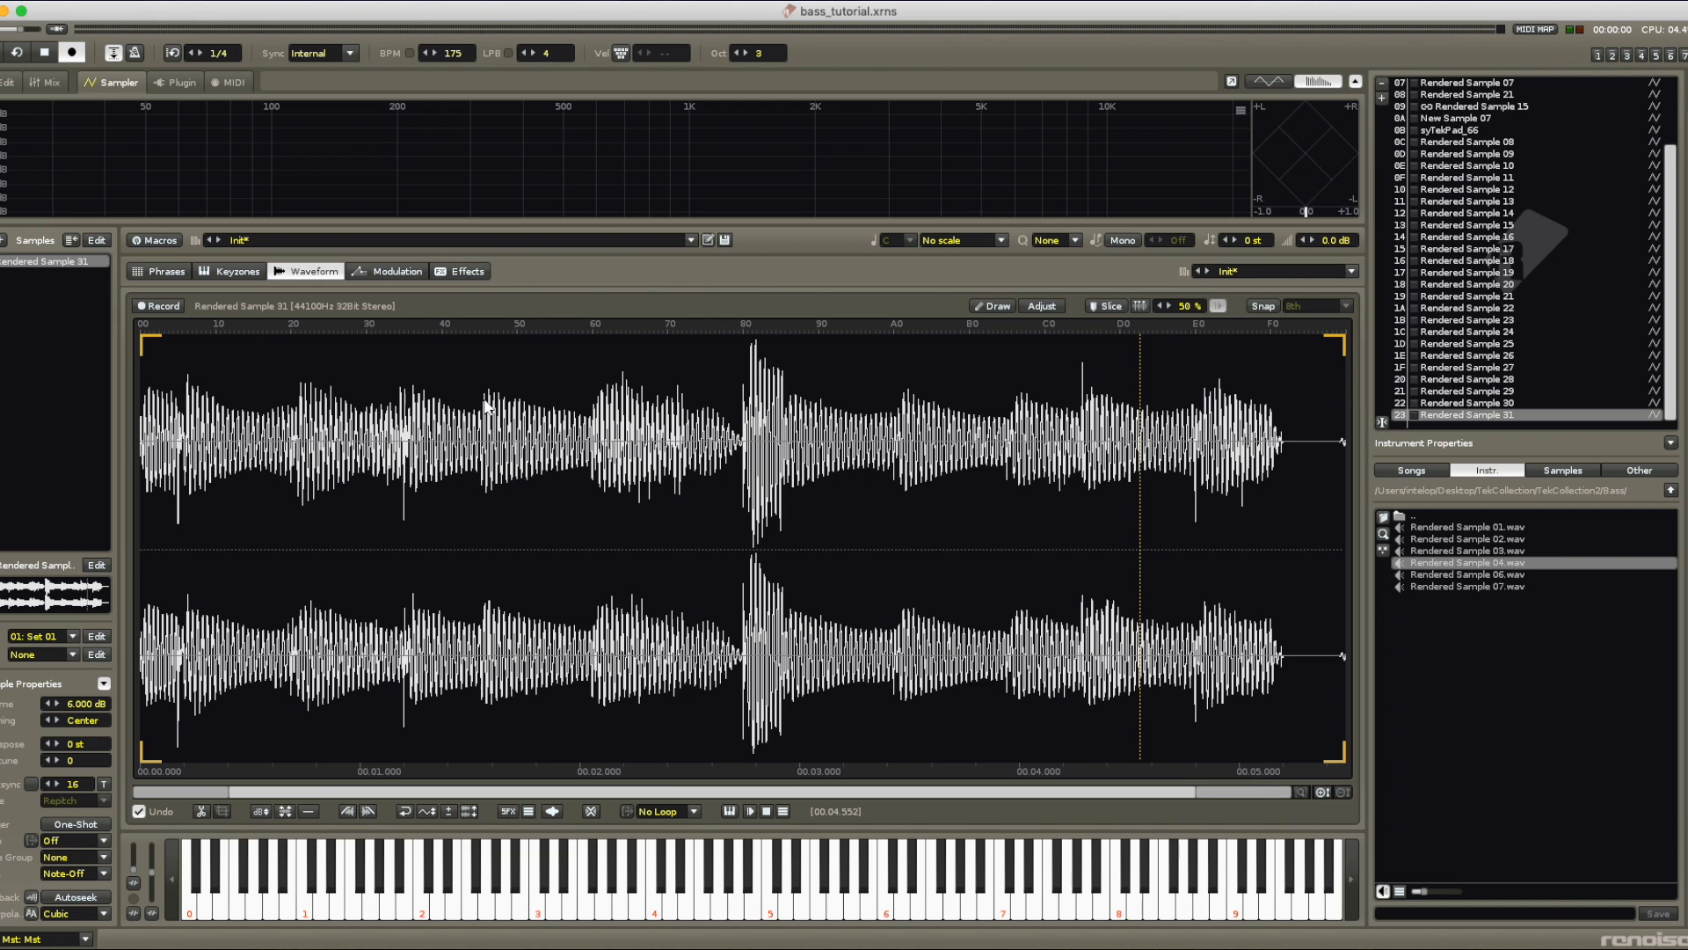
Step: Move the waveform cursor to the sample's start, and audition the bass variations from about 1.4 and 1.9 seconds
left_click(139, 445)
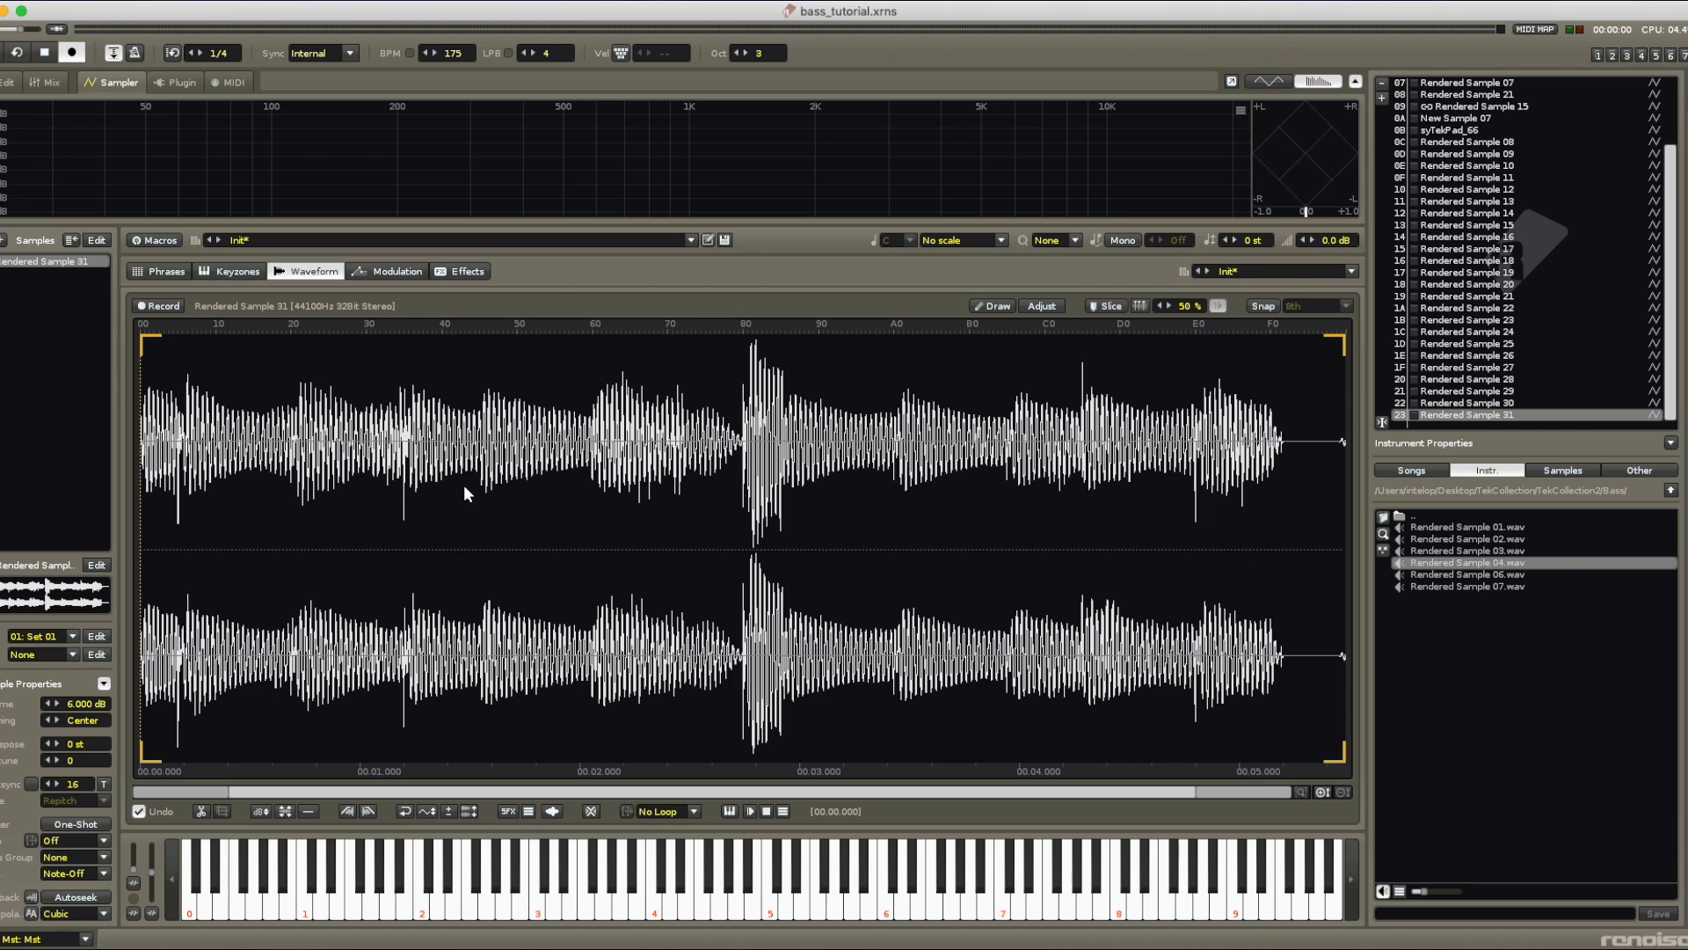
left_click(481, 460)
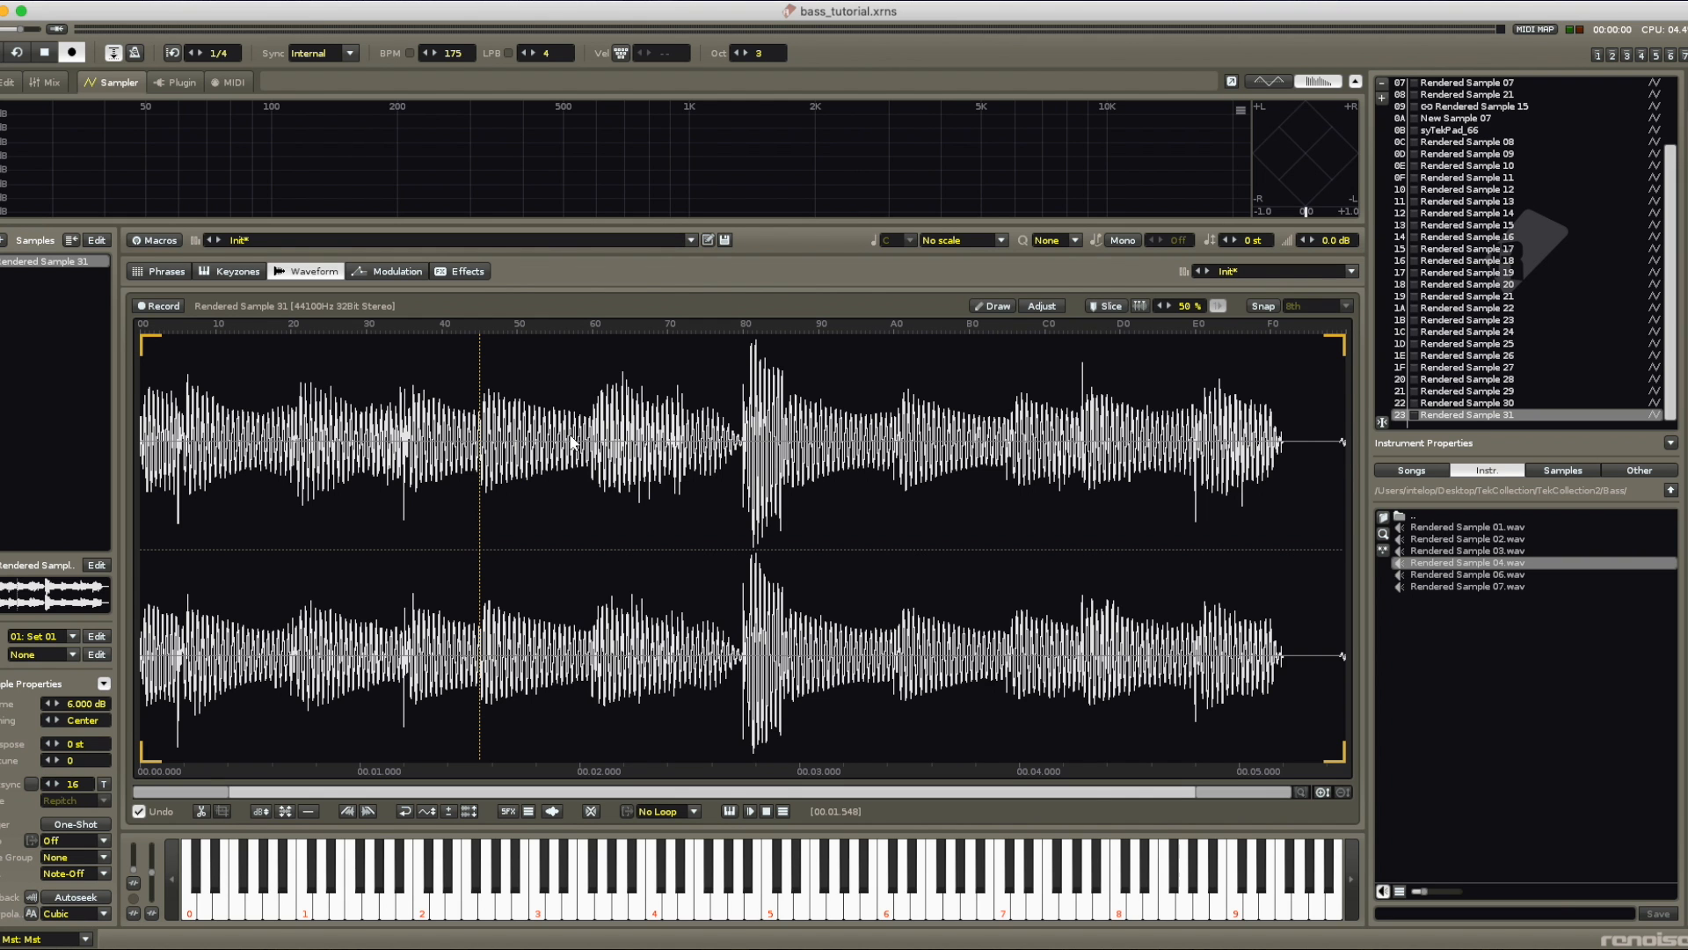
left_click(440, 454)
left_click(453, 468)
key("Return")
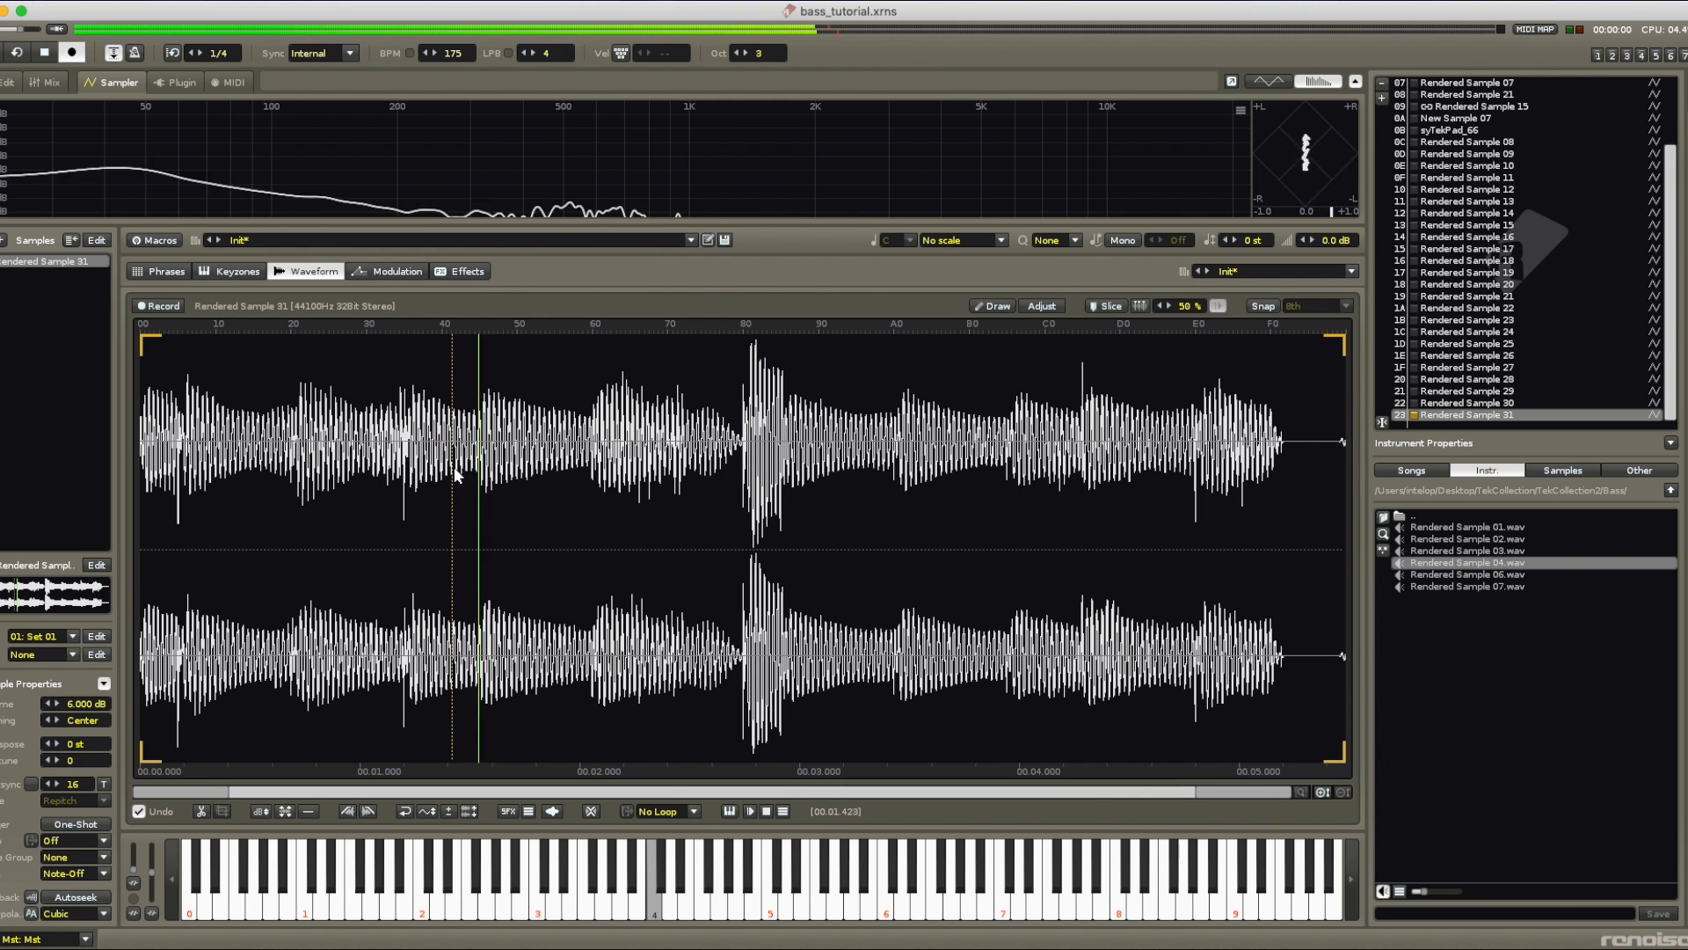
key("Return")
left_click(566, 463)
key("Return")
left_click(645, 463)
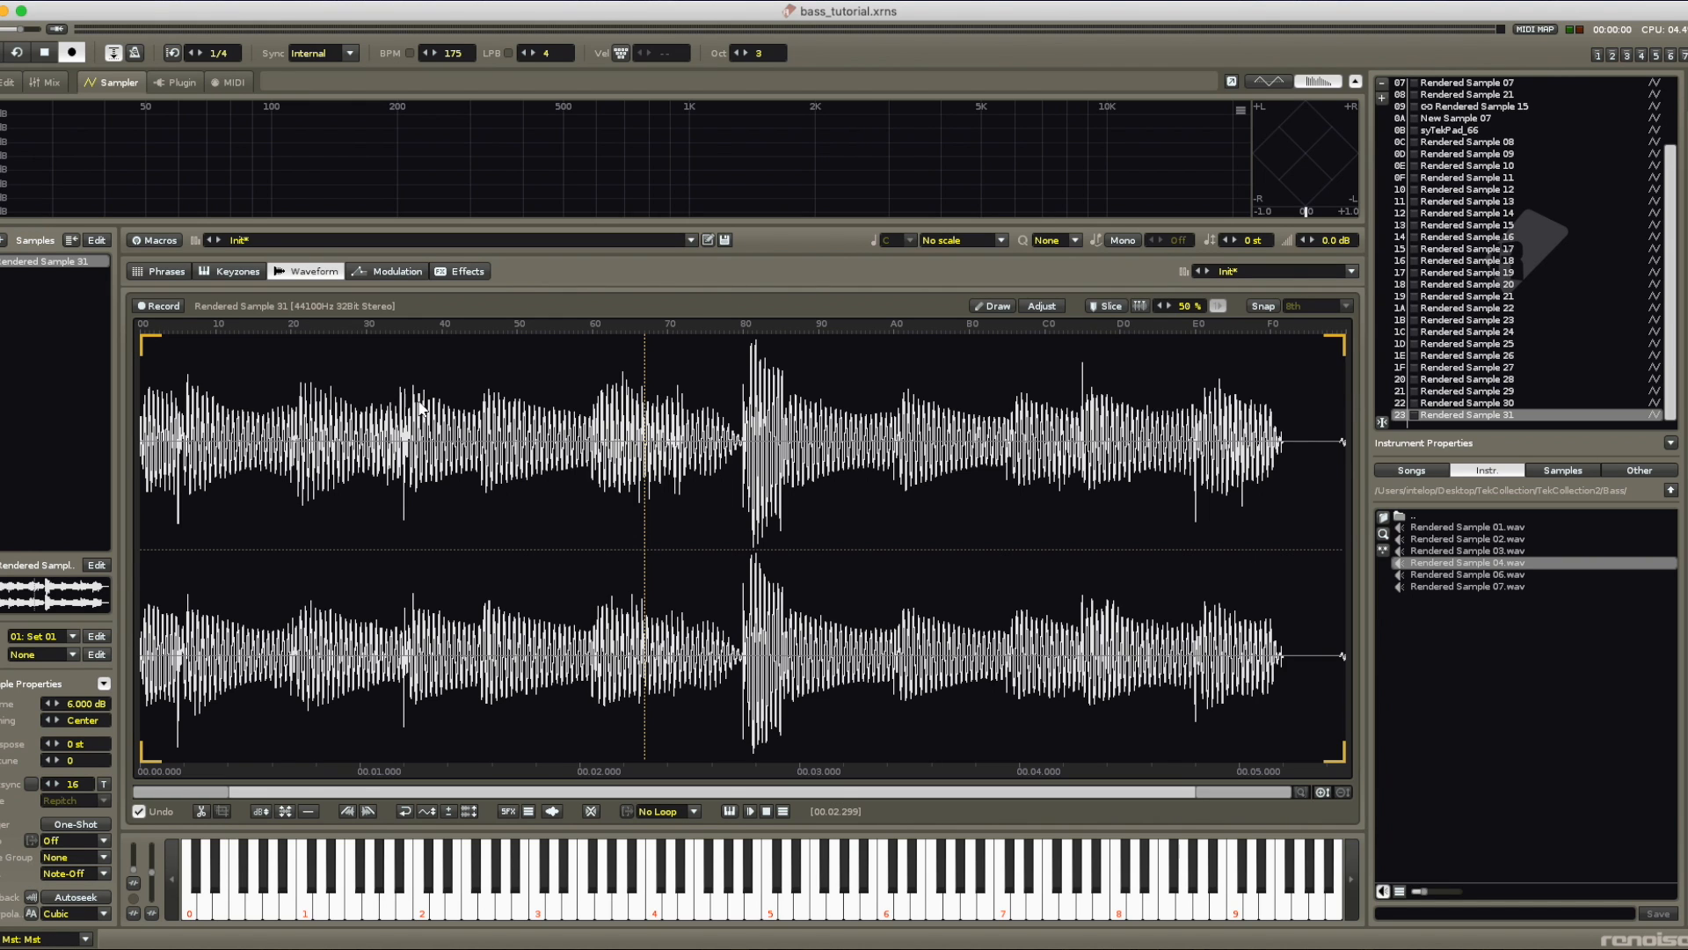
Step: Play back the song from its first pattern with the mixer showing all tracks and the master effect chain
left_click(510, 495)
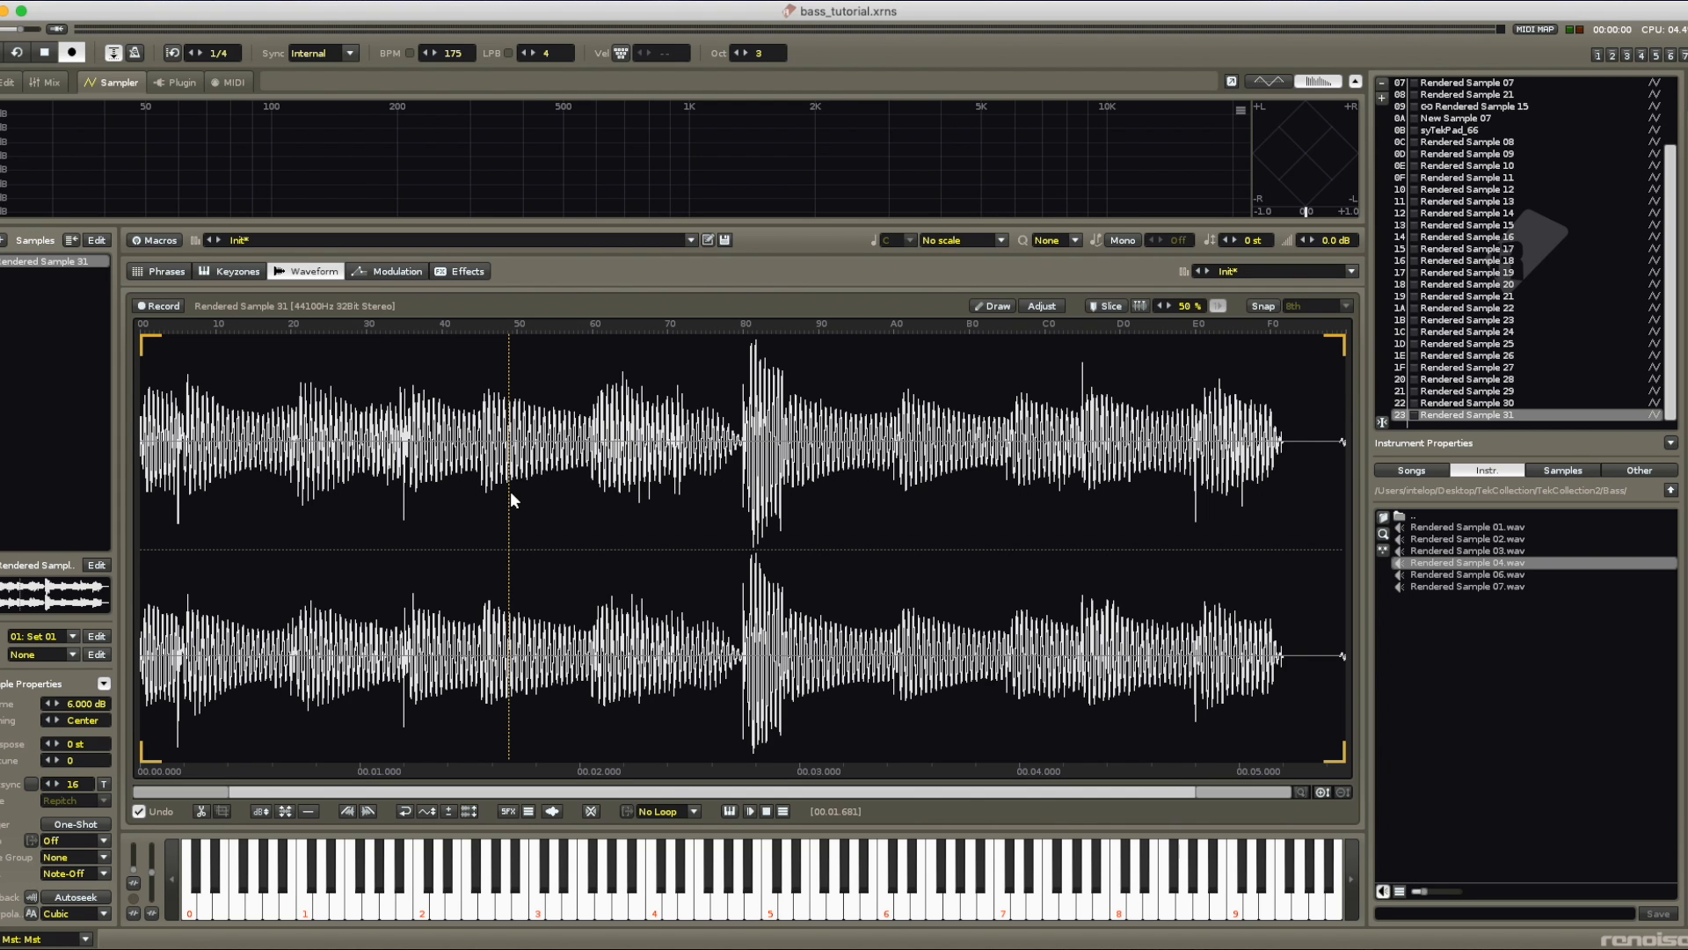
key("space")
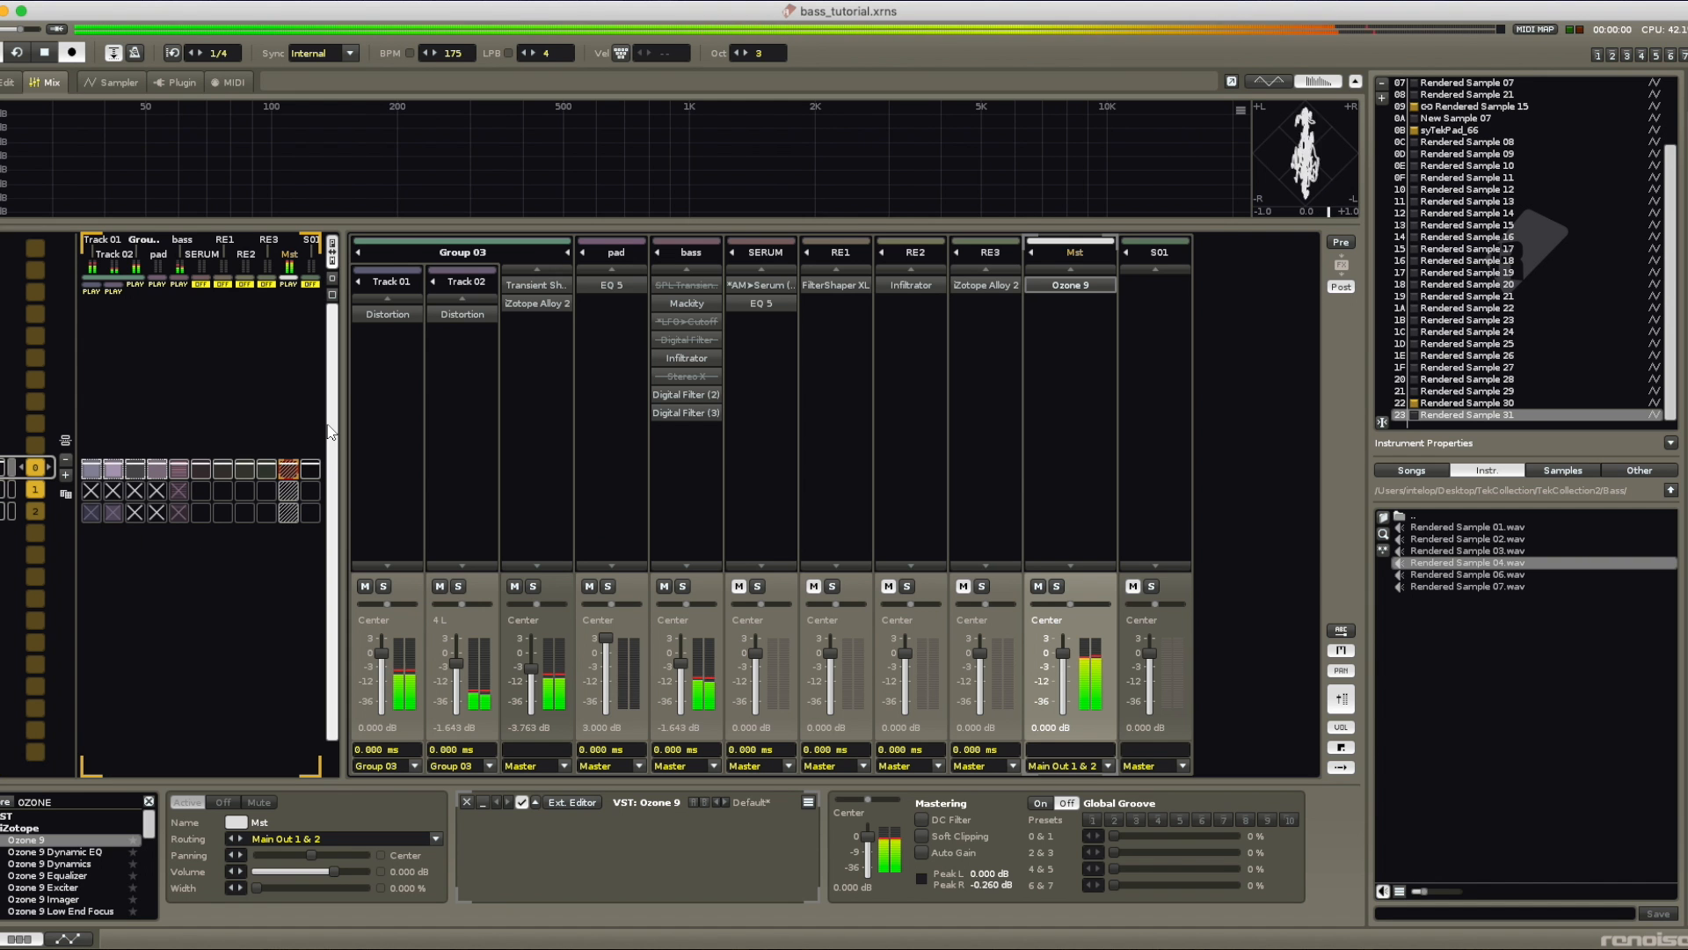